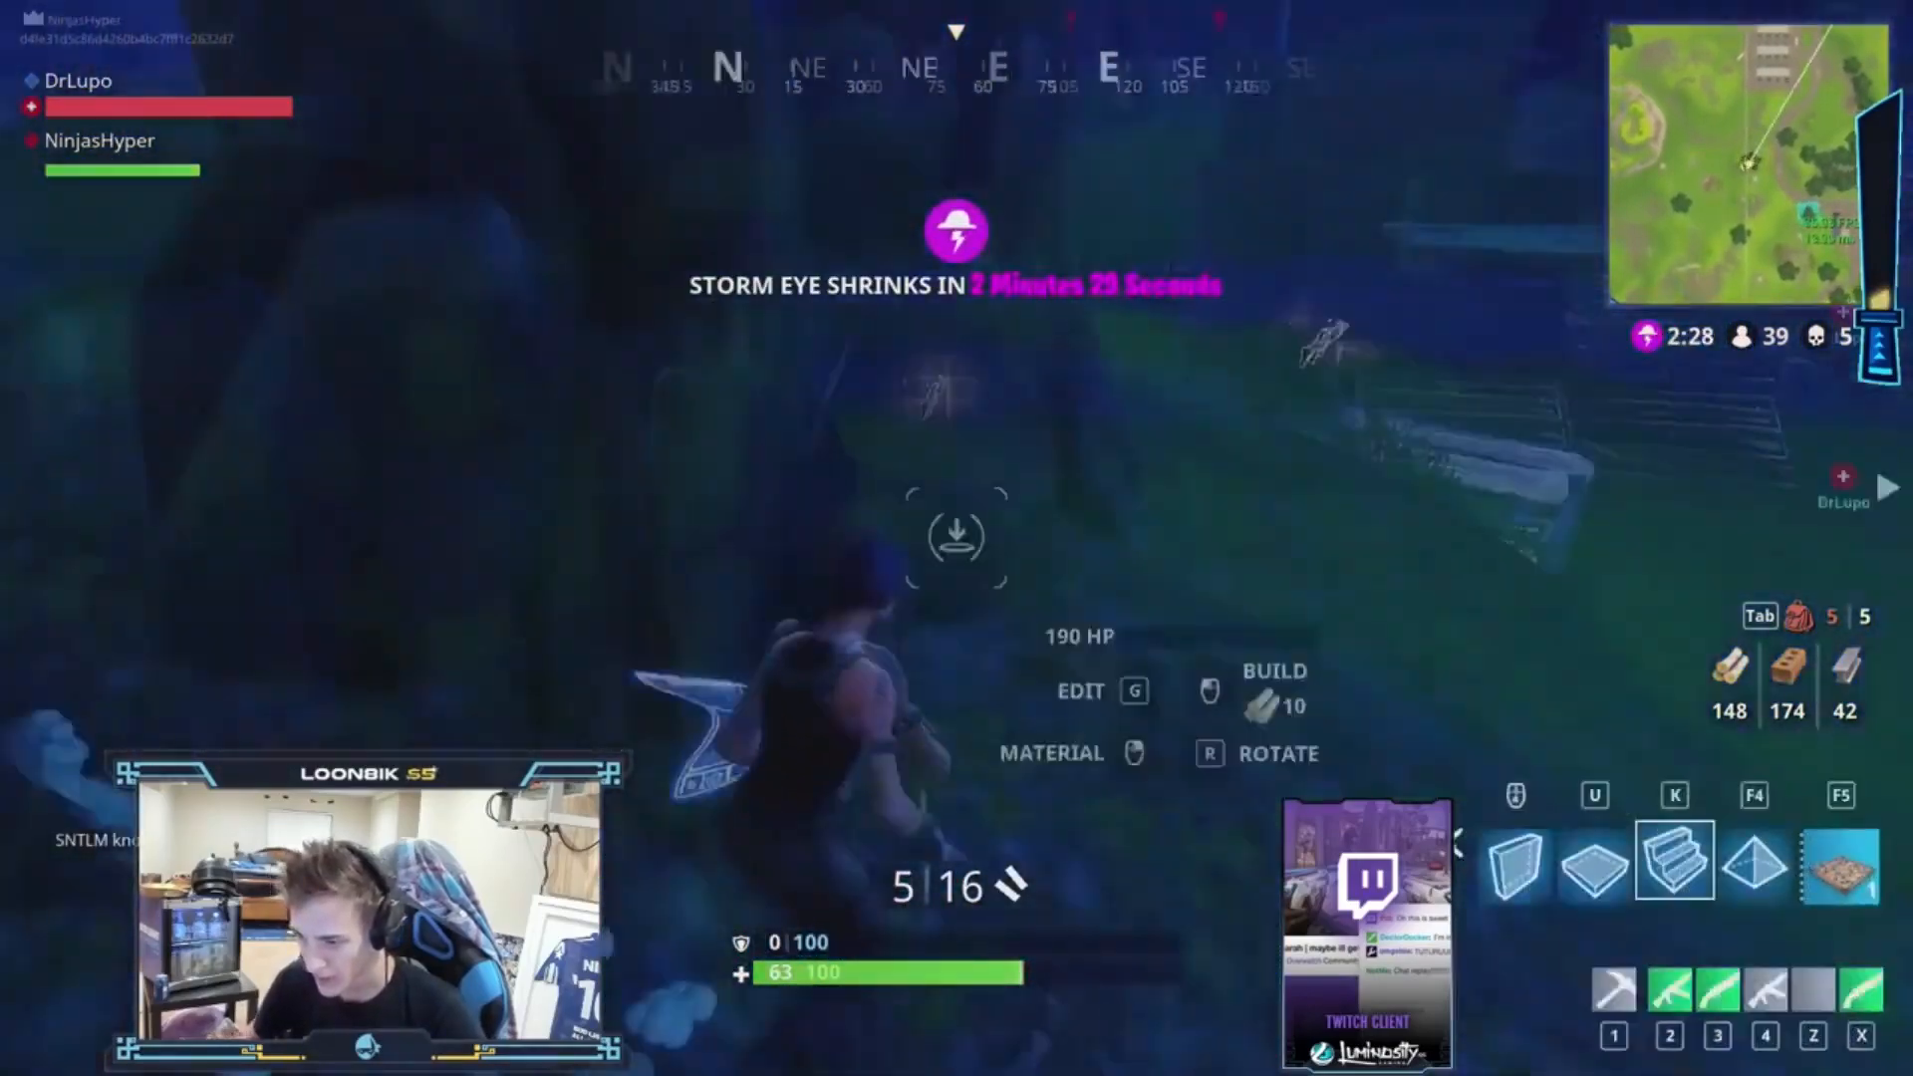
left_click(957, 538)
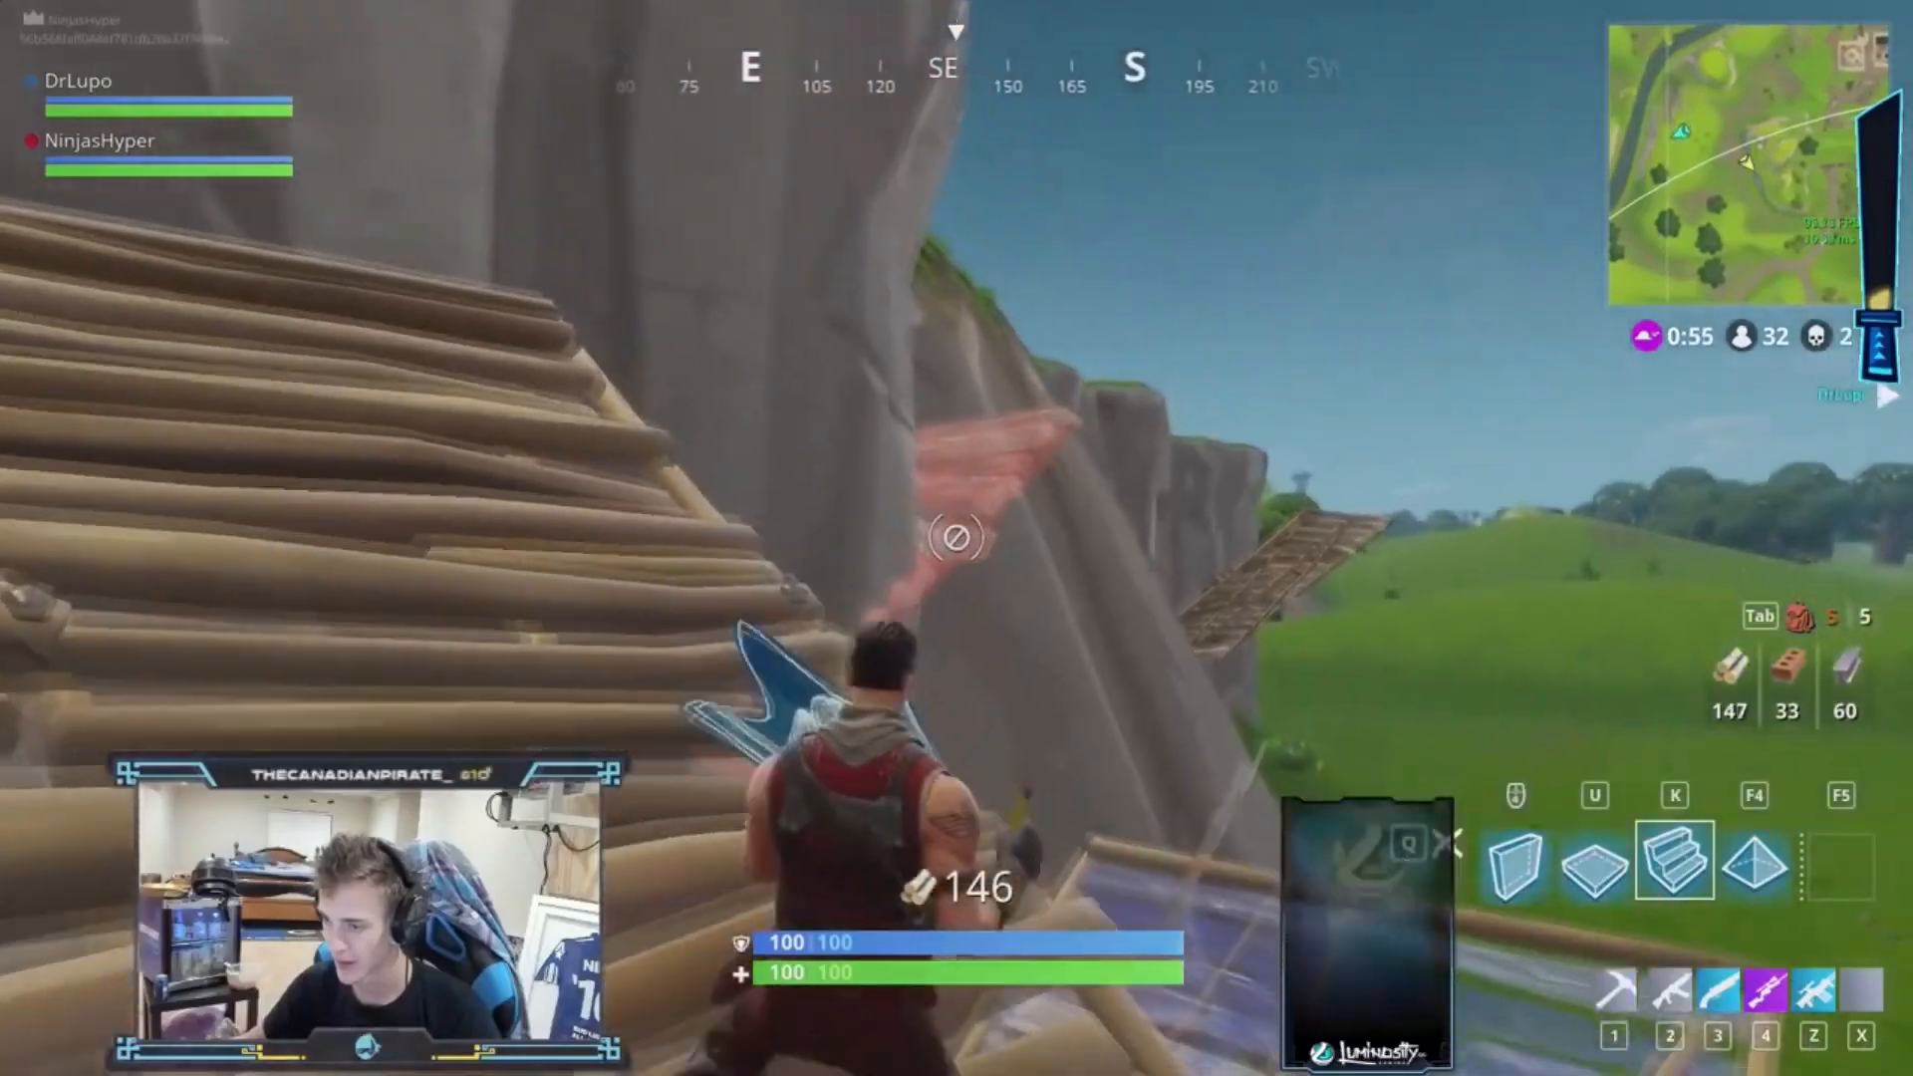
left_click(957, 538)
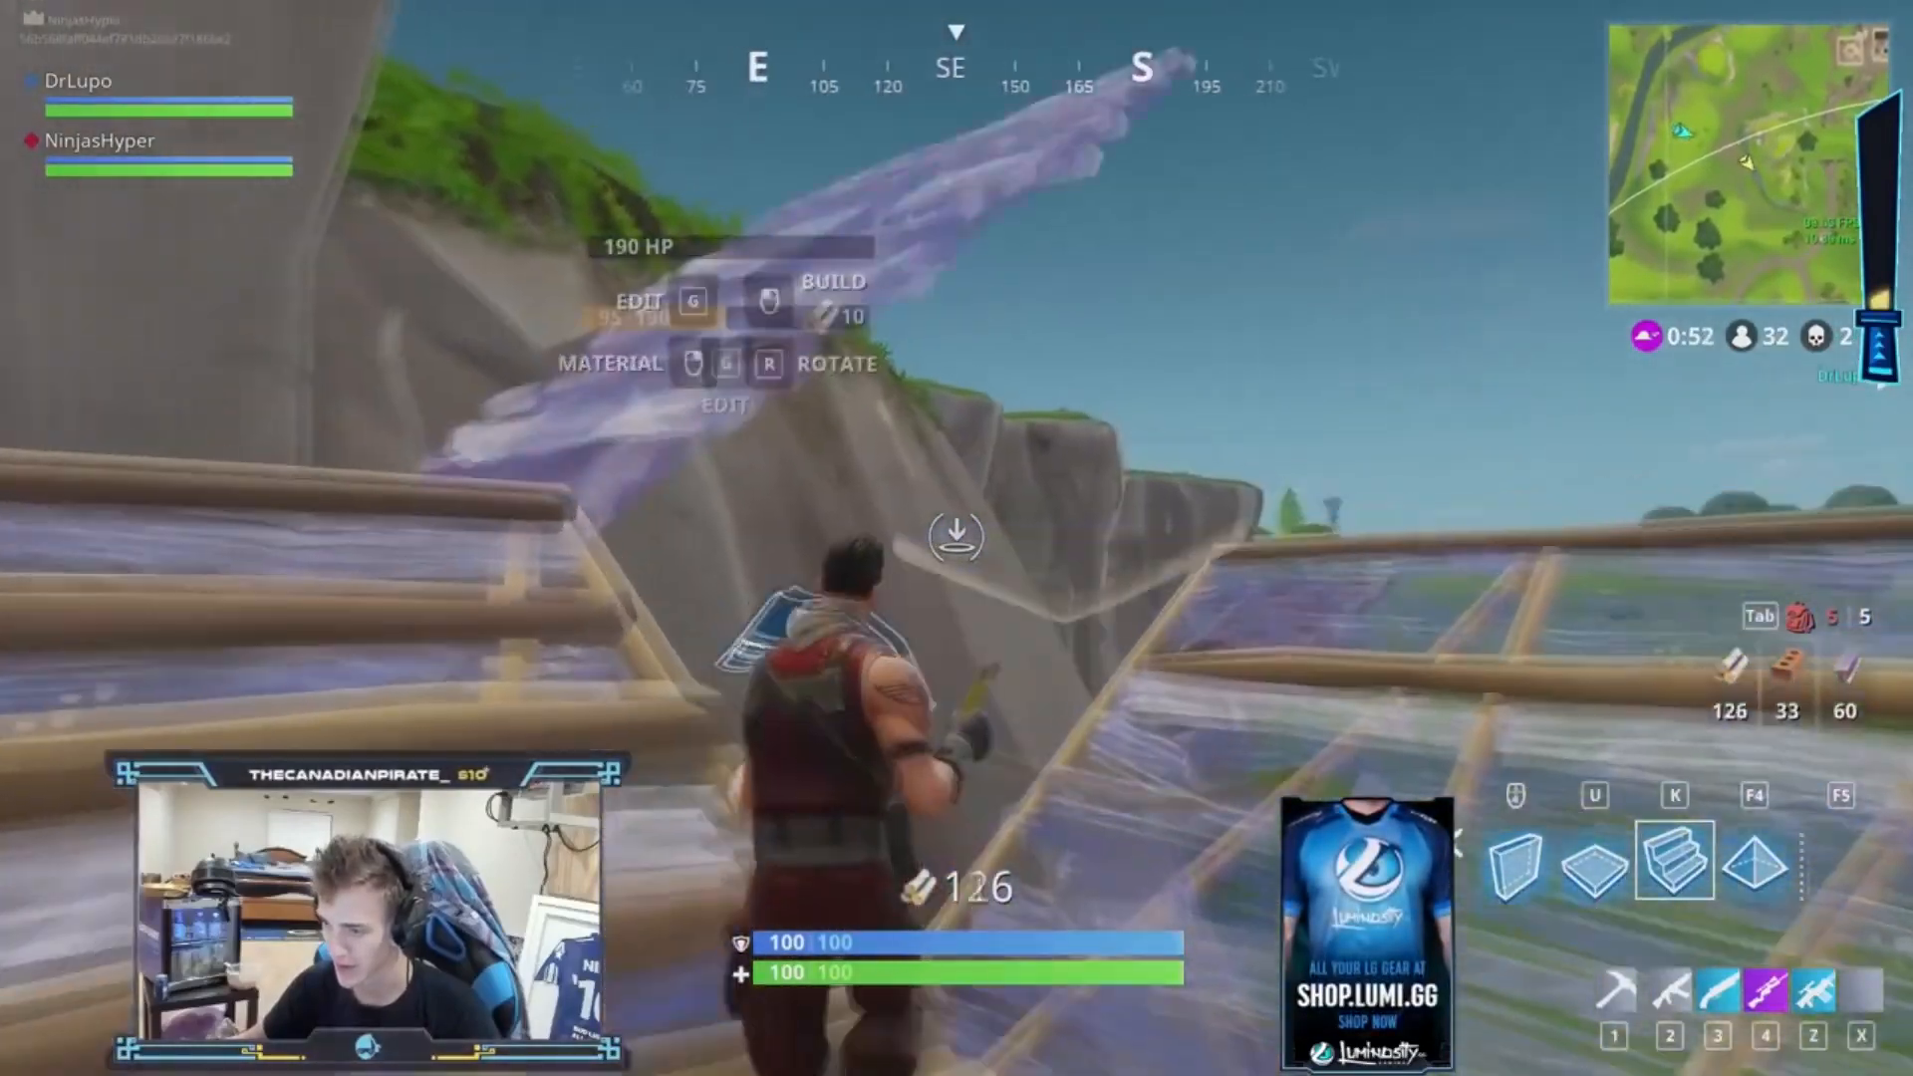
left_click(956, 538)
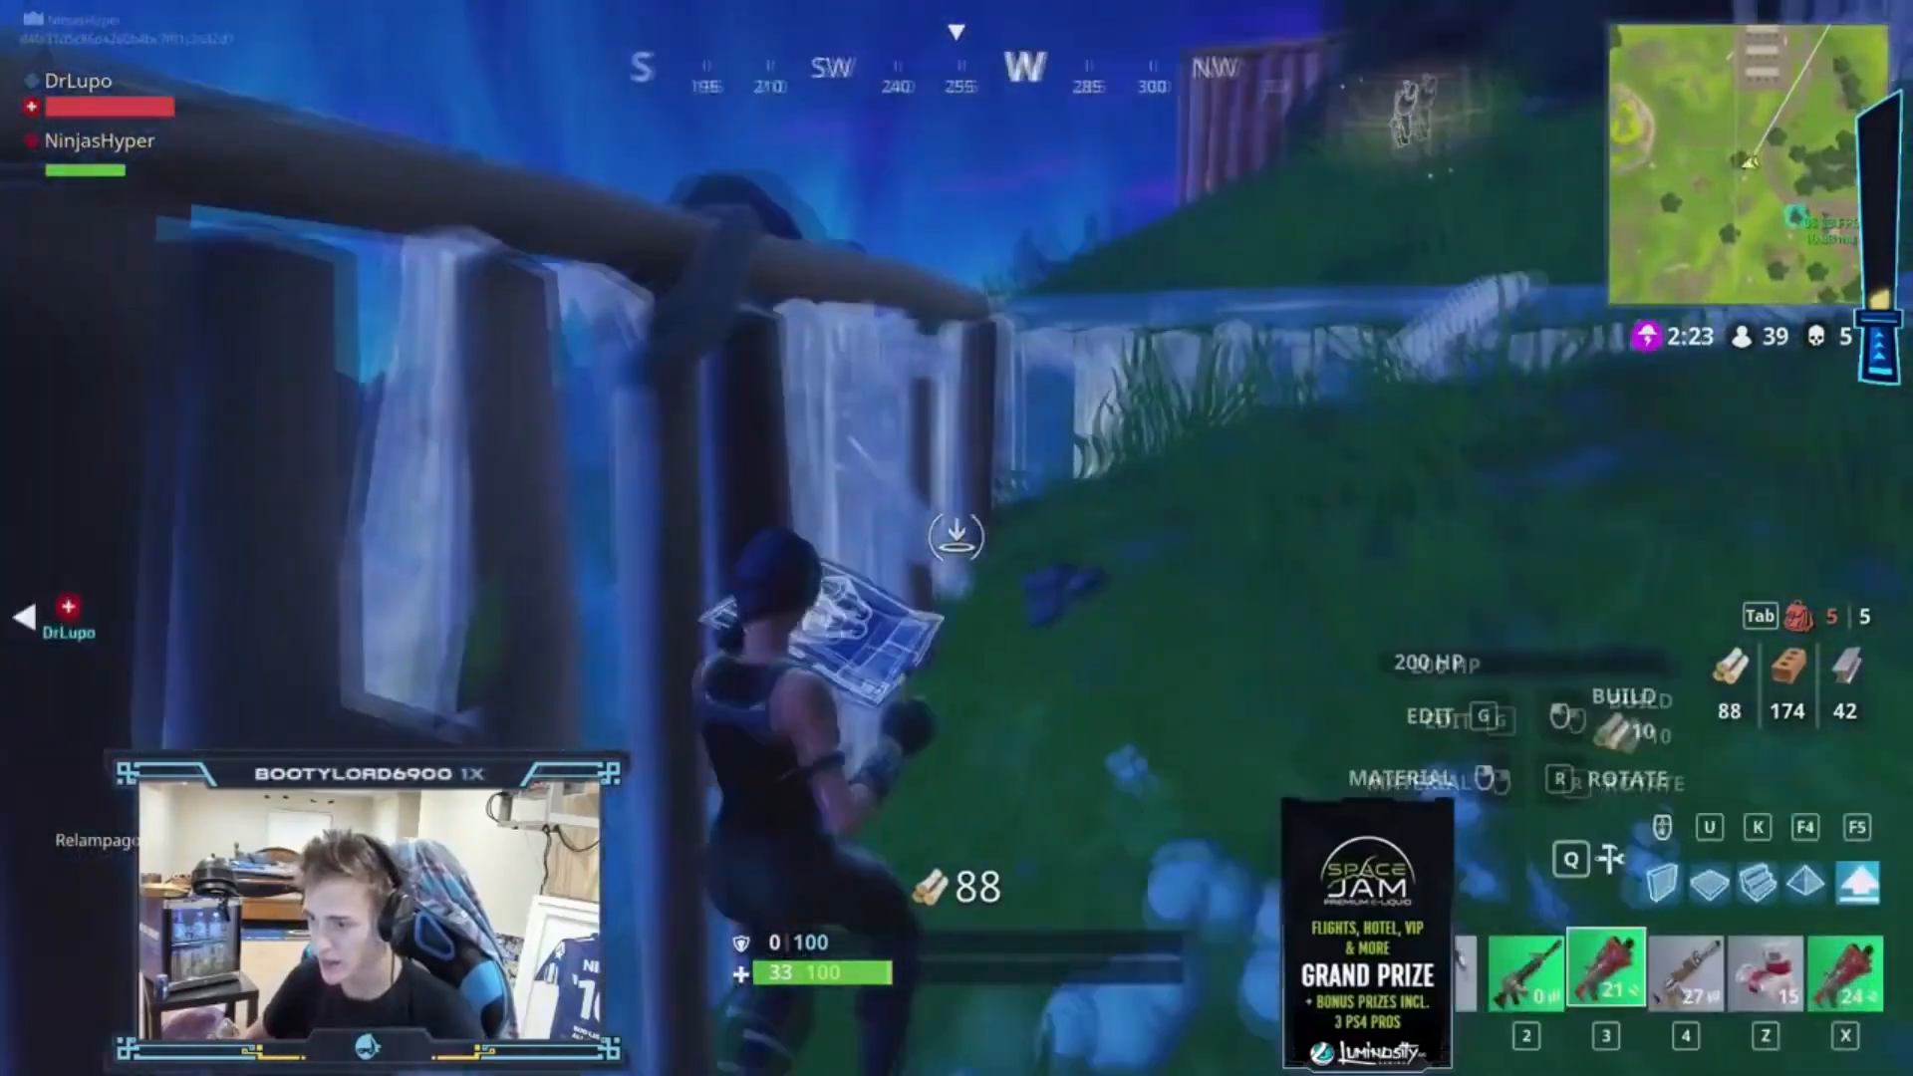
key("3")
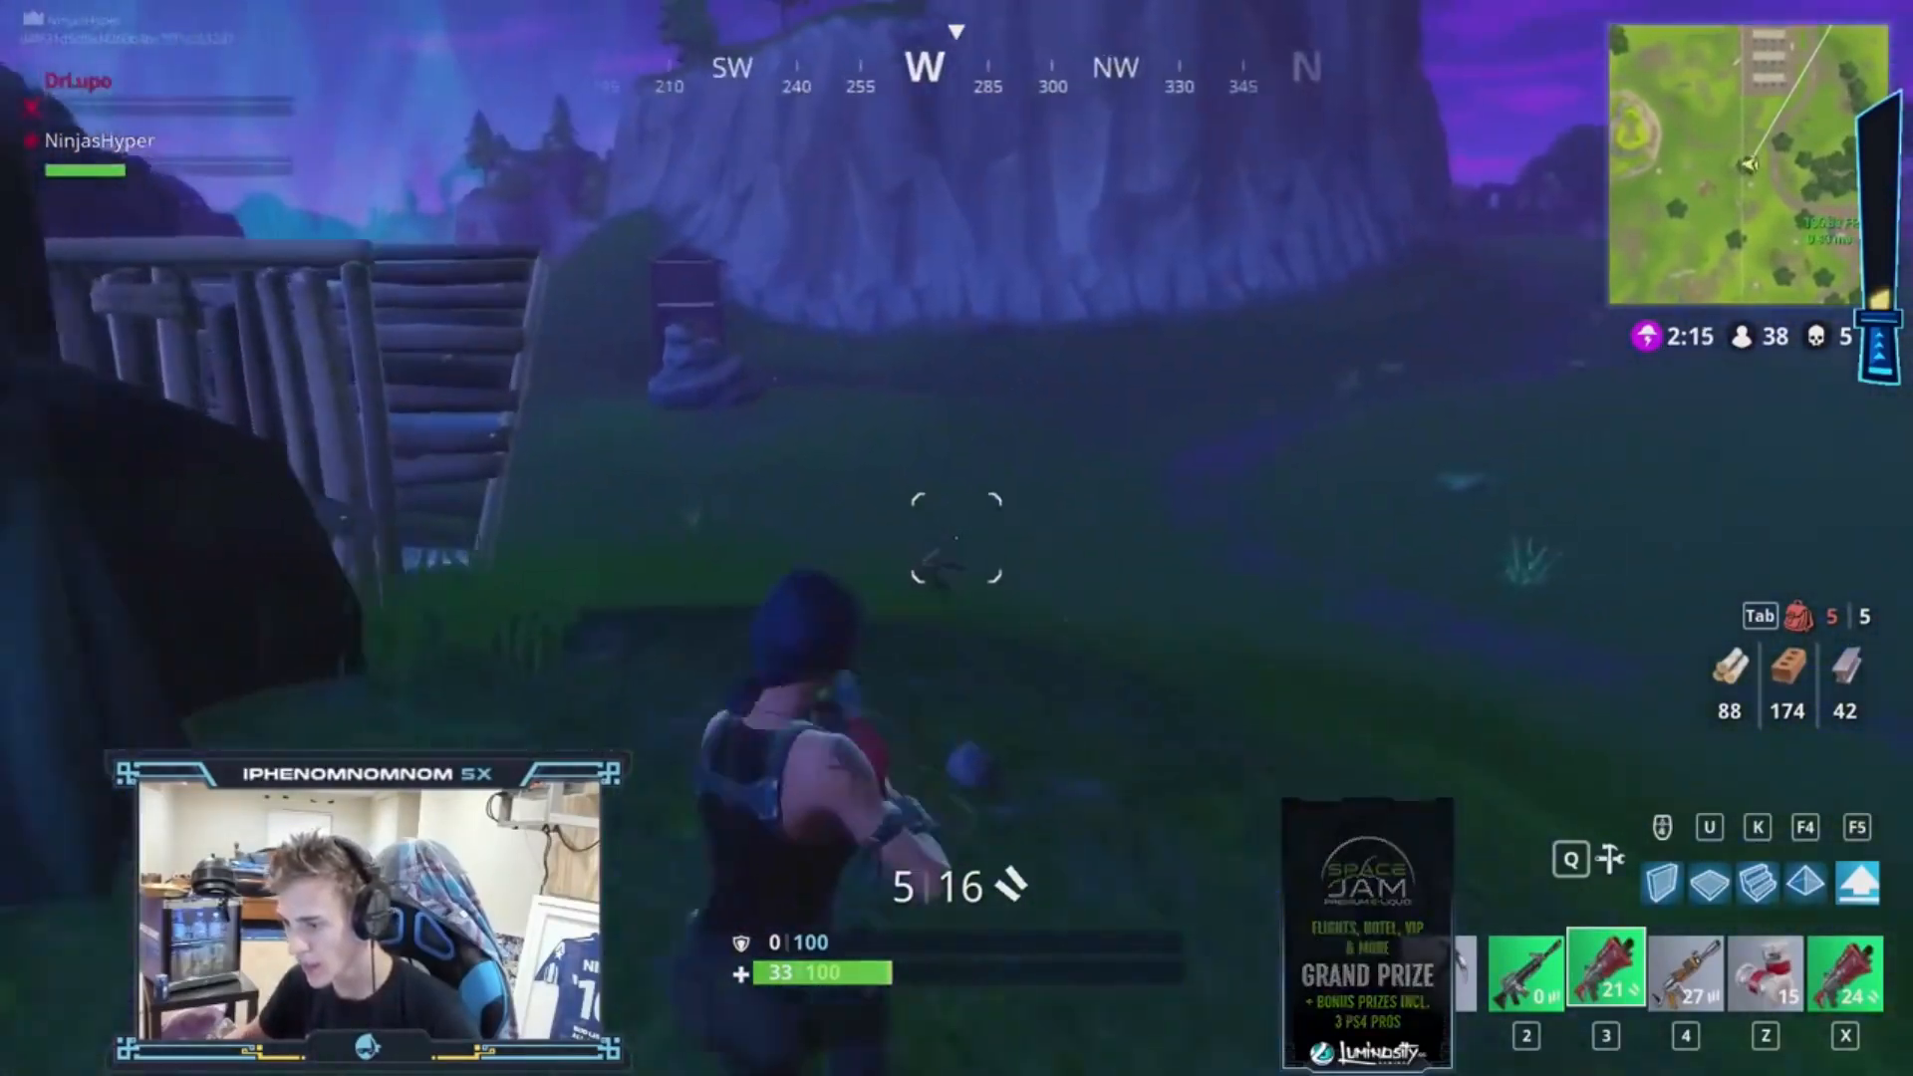
left_click(956, 538)
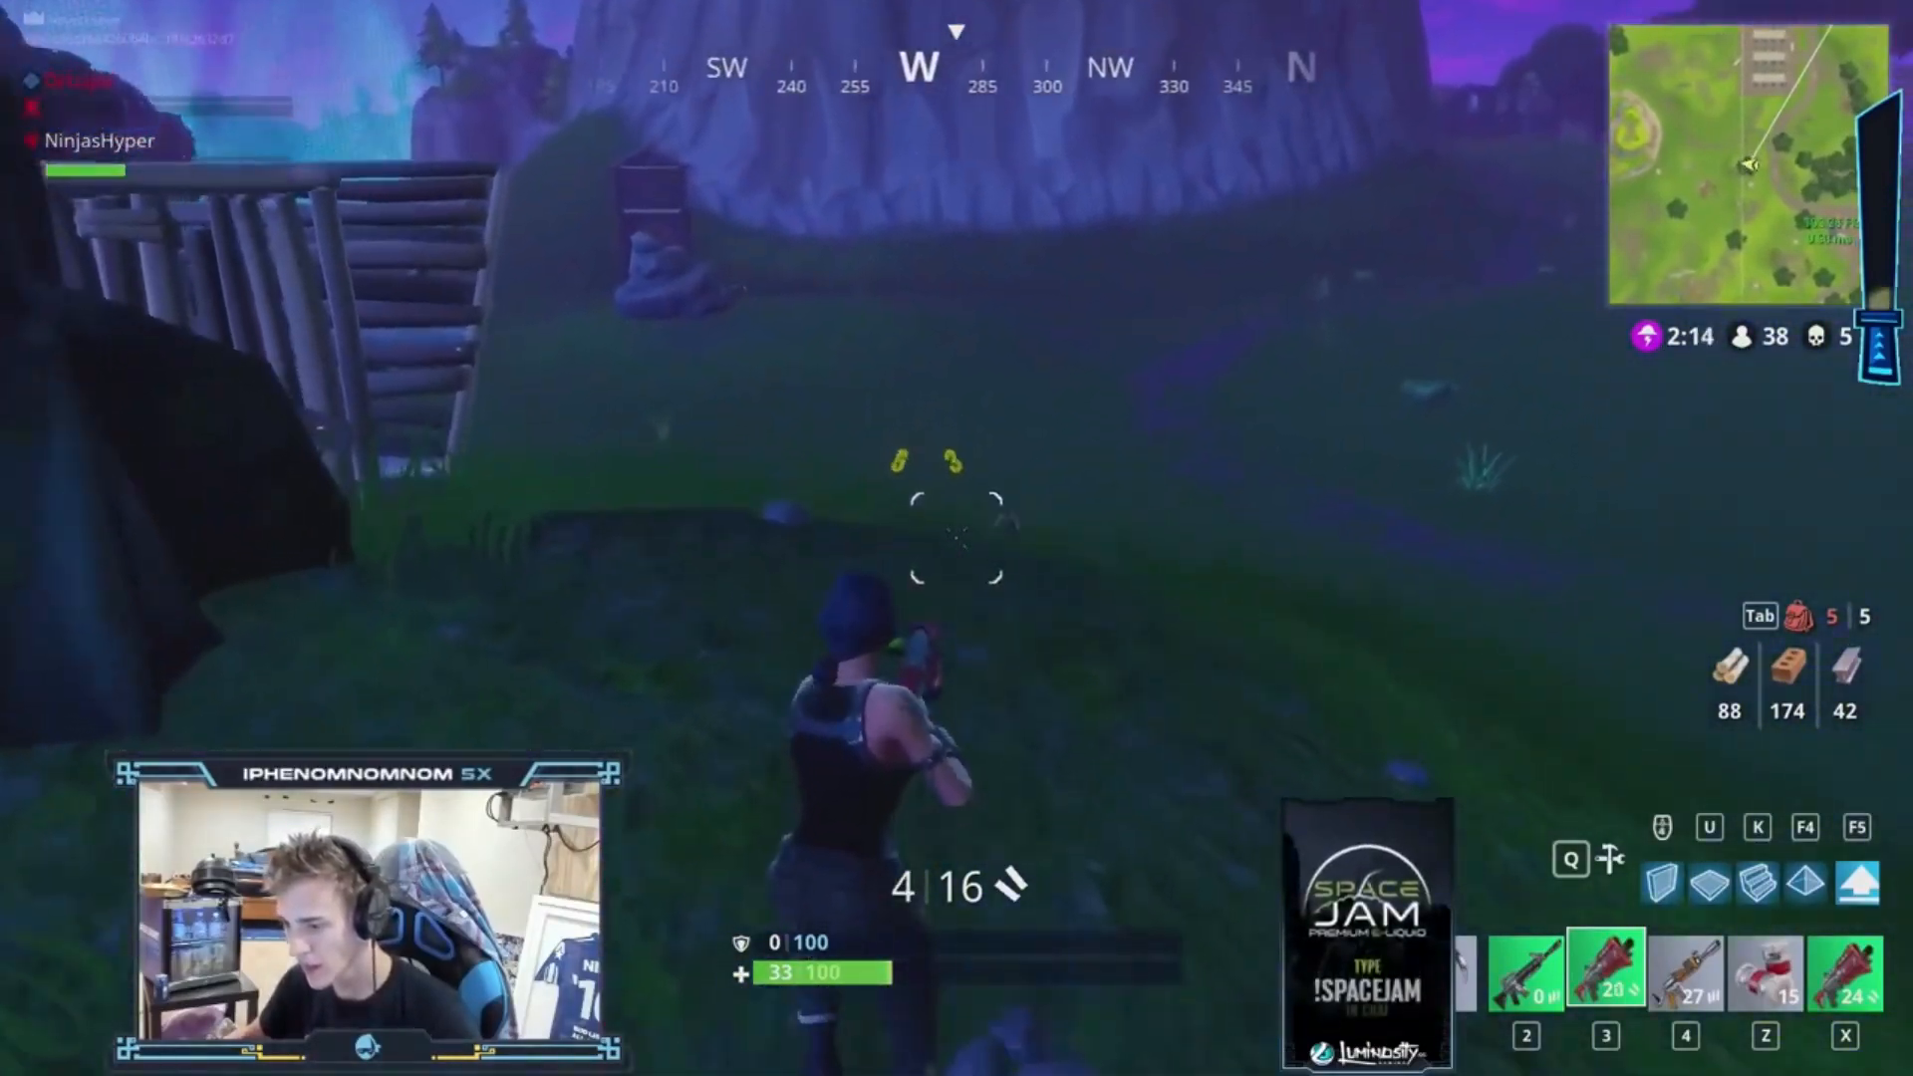
left_click(957, 538)
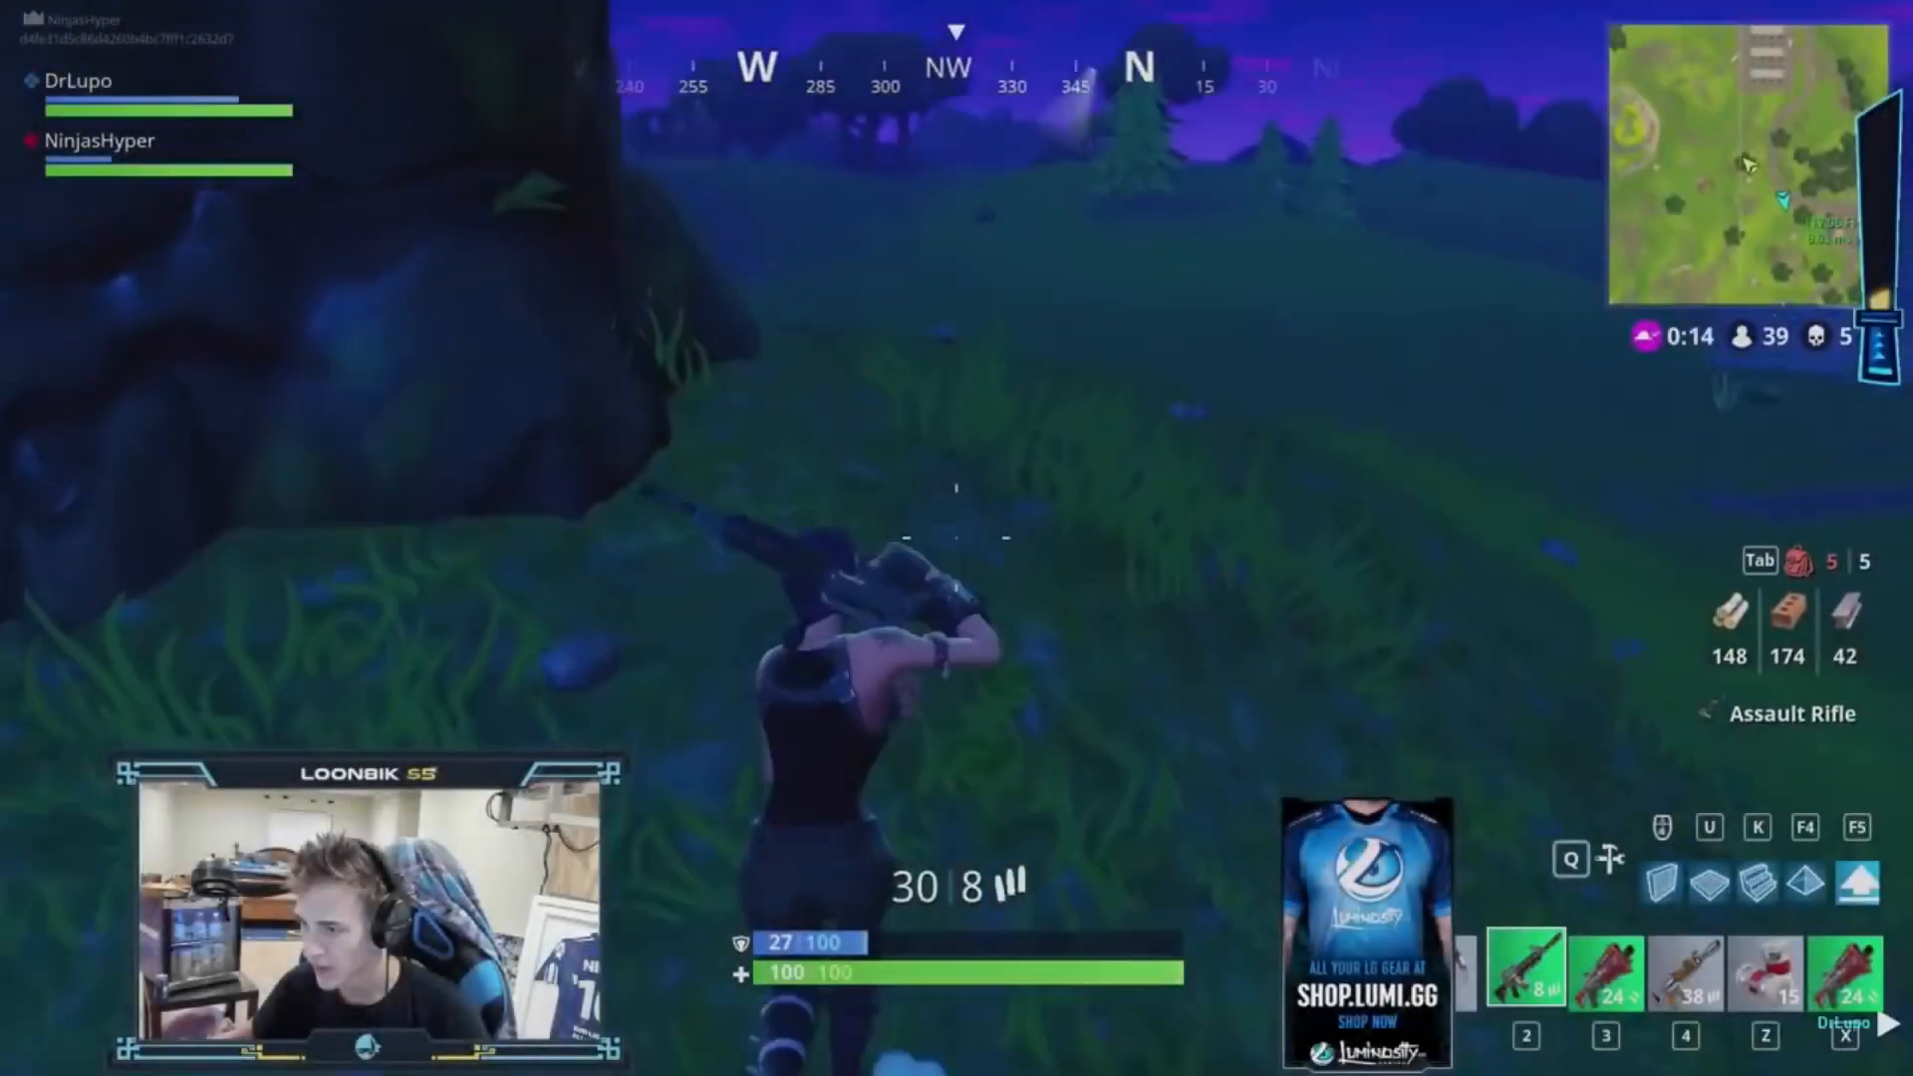
key("r")
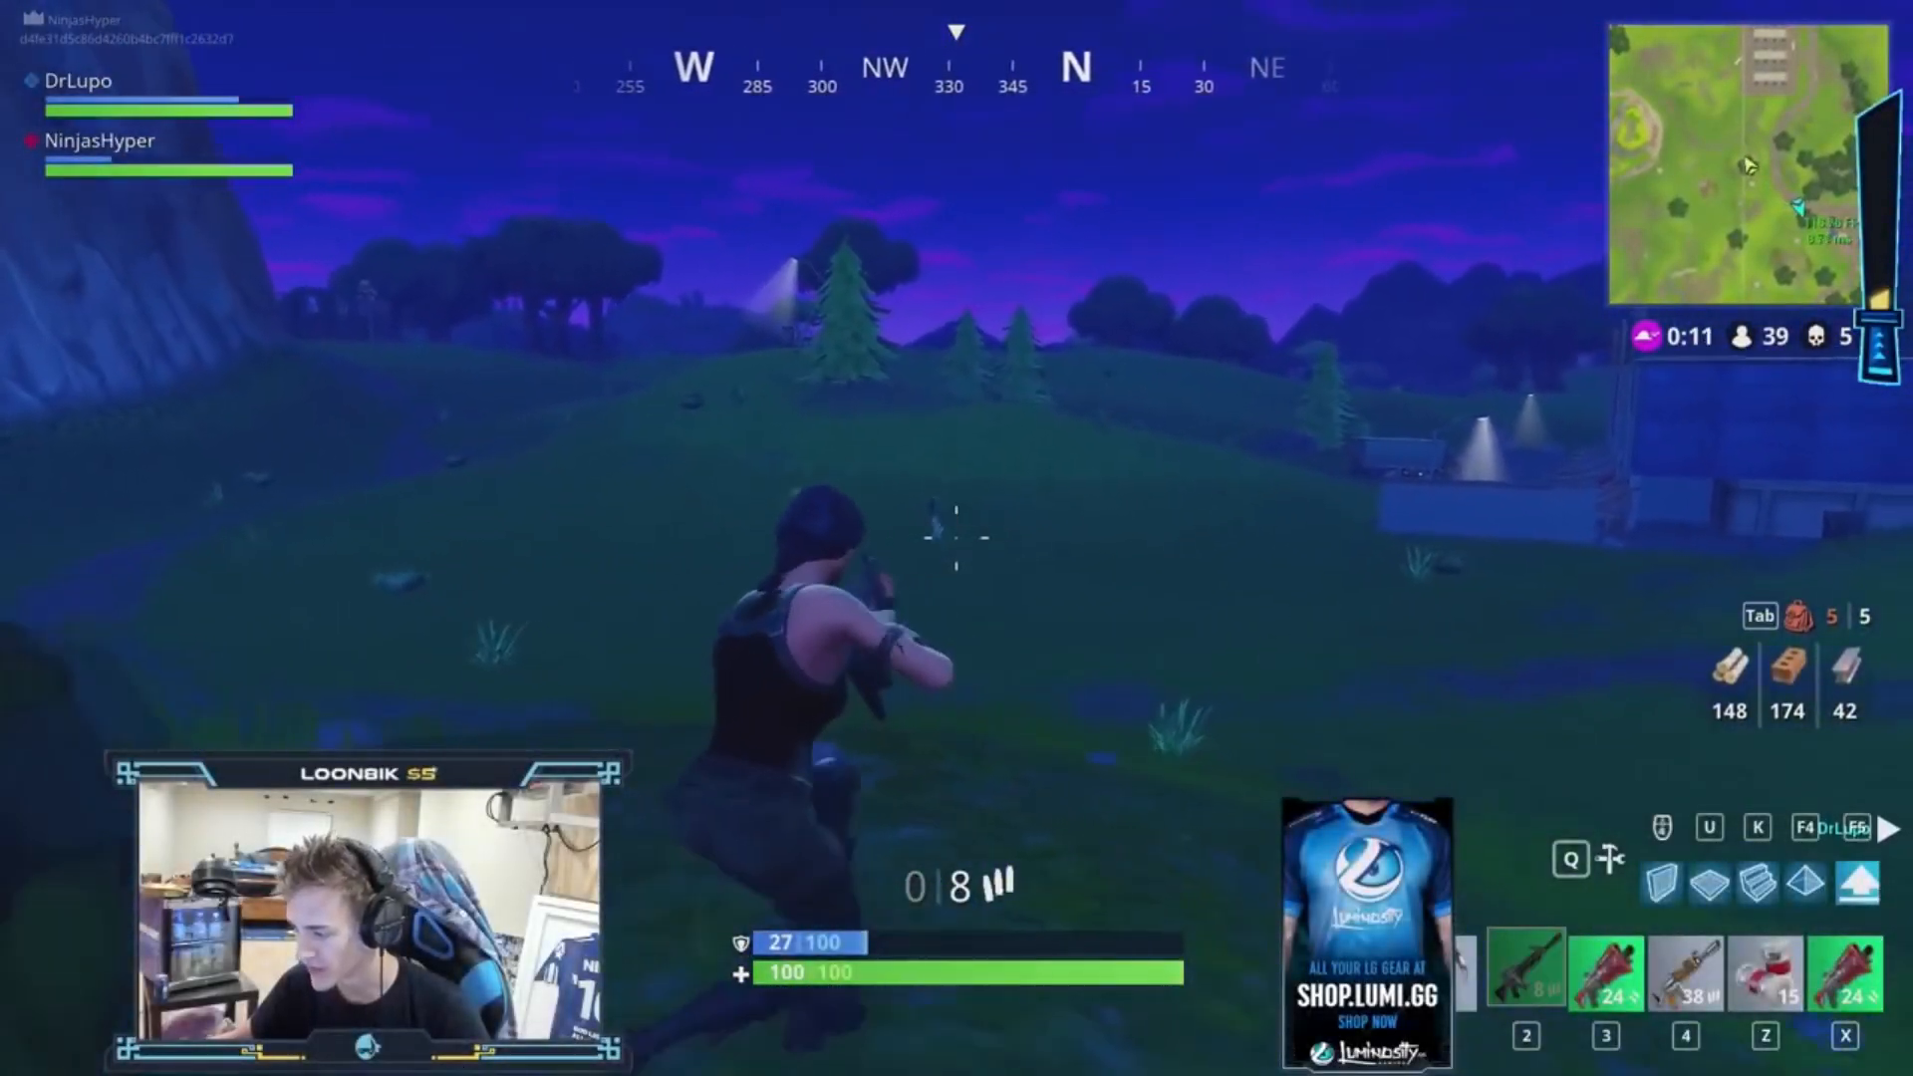
left_click(957, 538)
left_click(957, 538)
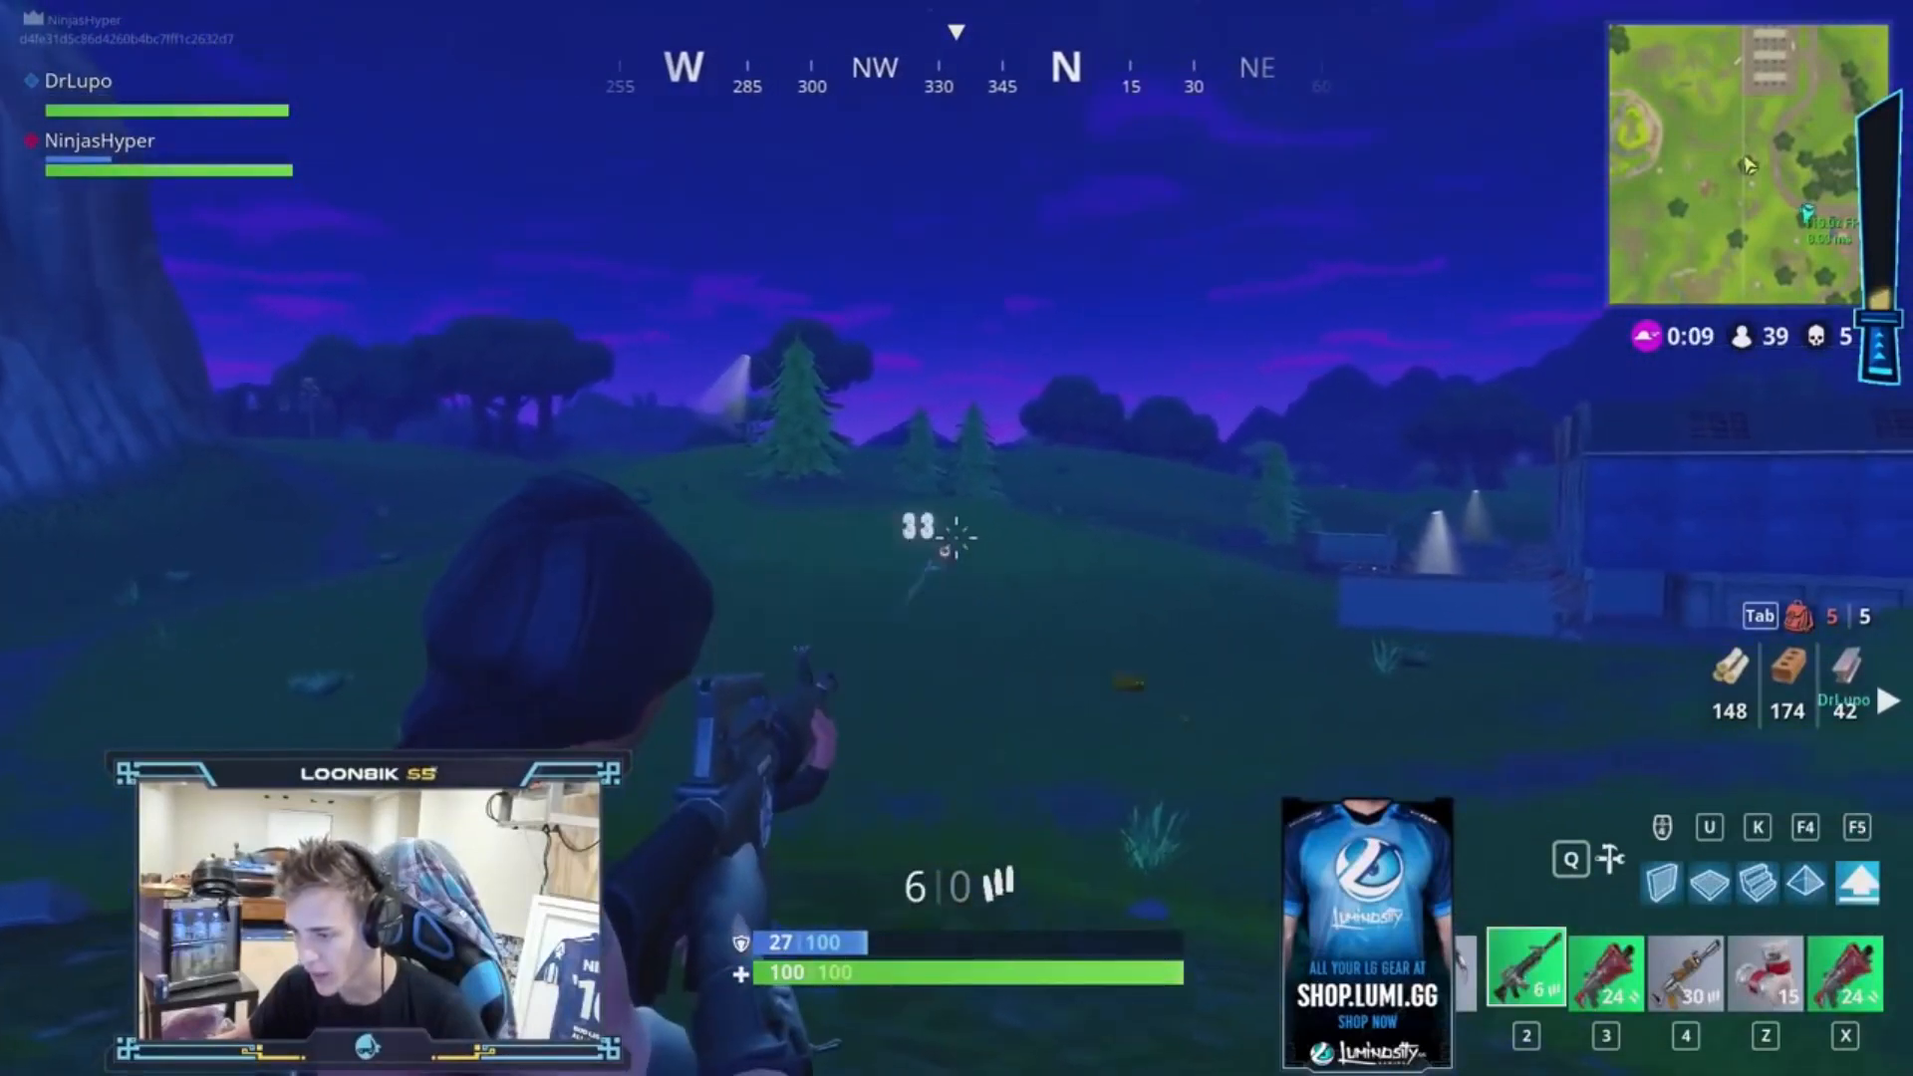
left_click(956, 538)
left_click(957, 538)
left_click(956, 538)
left_click(957, 538)
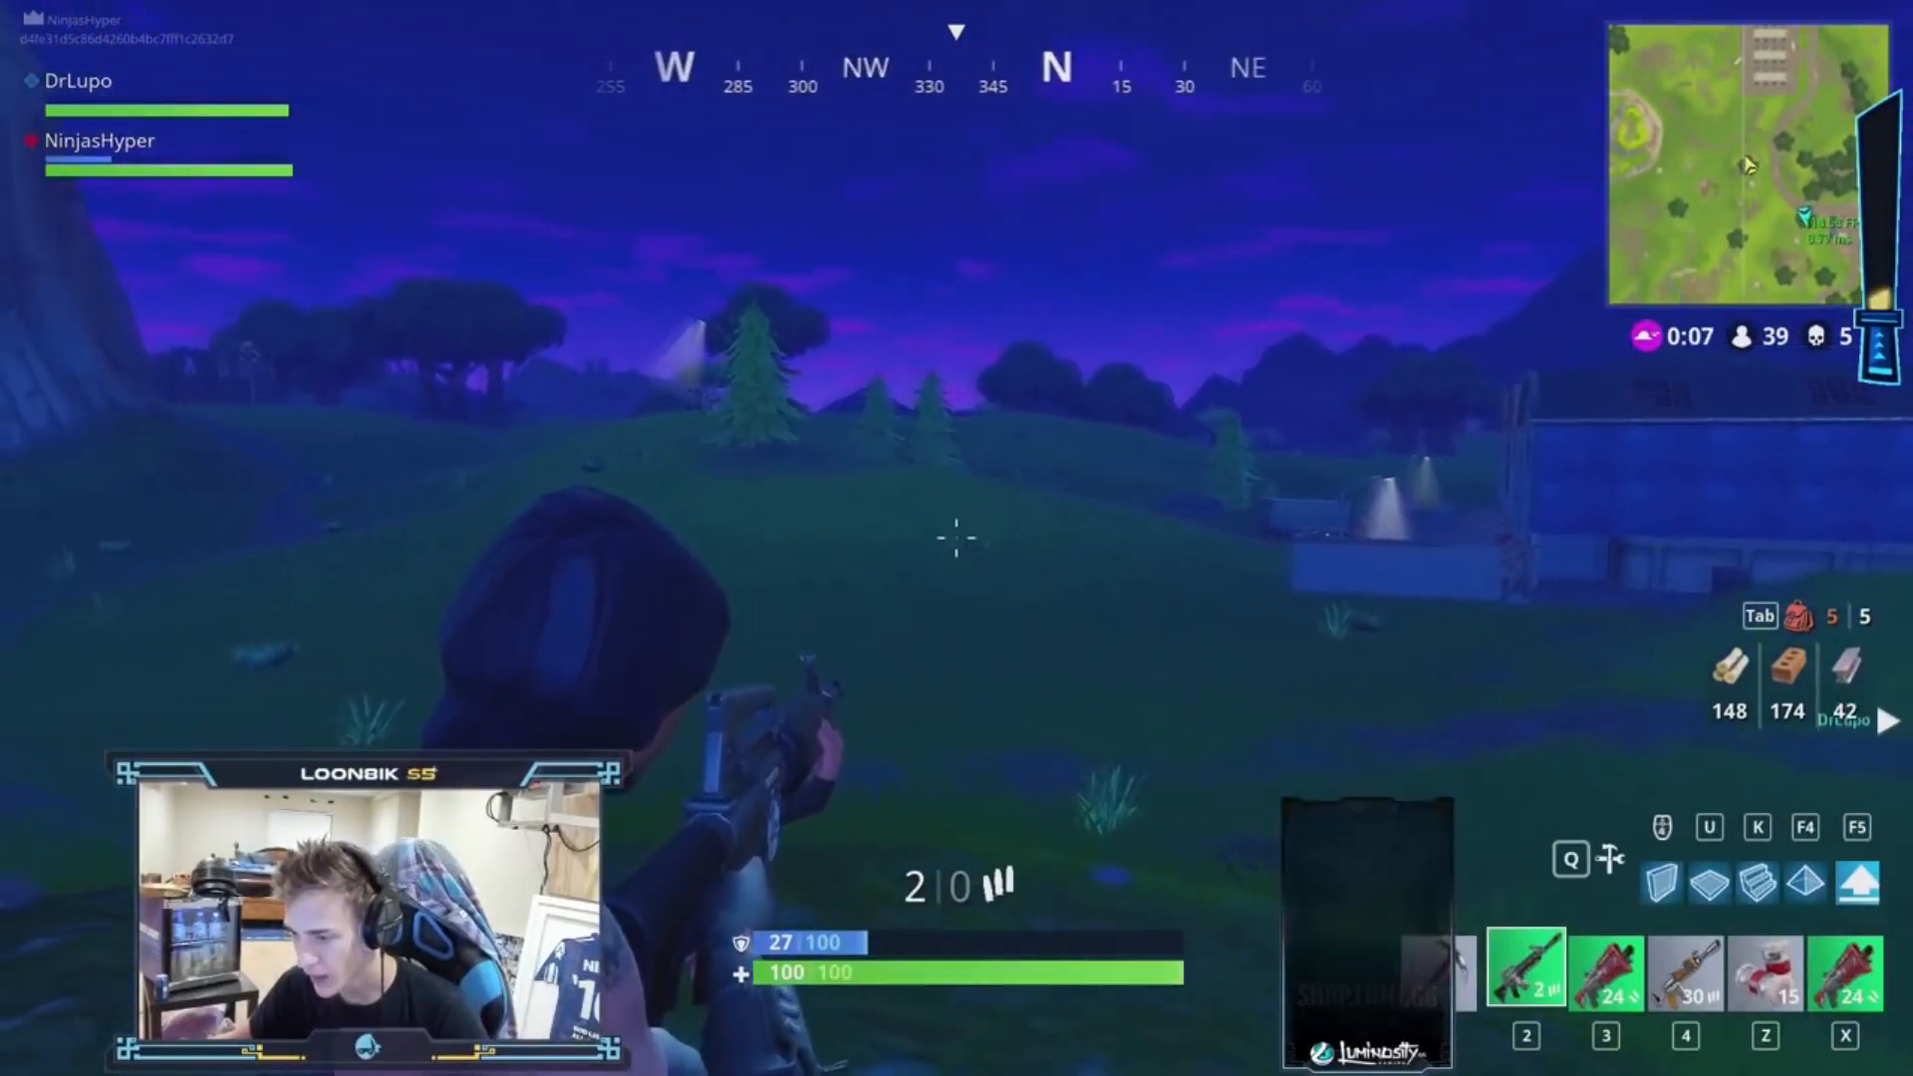
left_click(957, 538)
left_click(957, 538)
left_click(957, 538)
key("4")
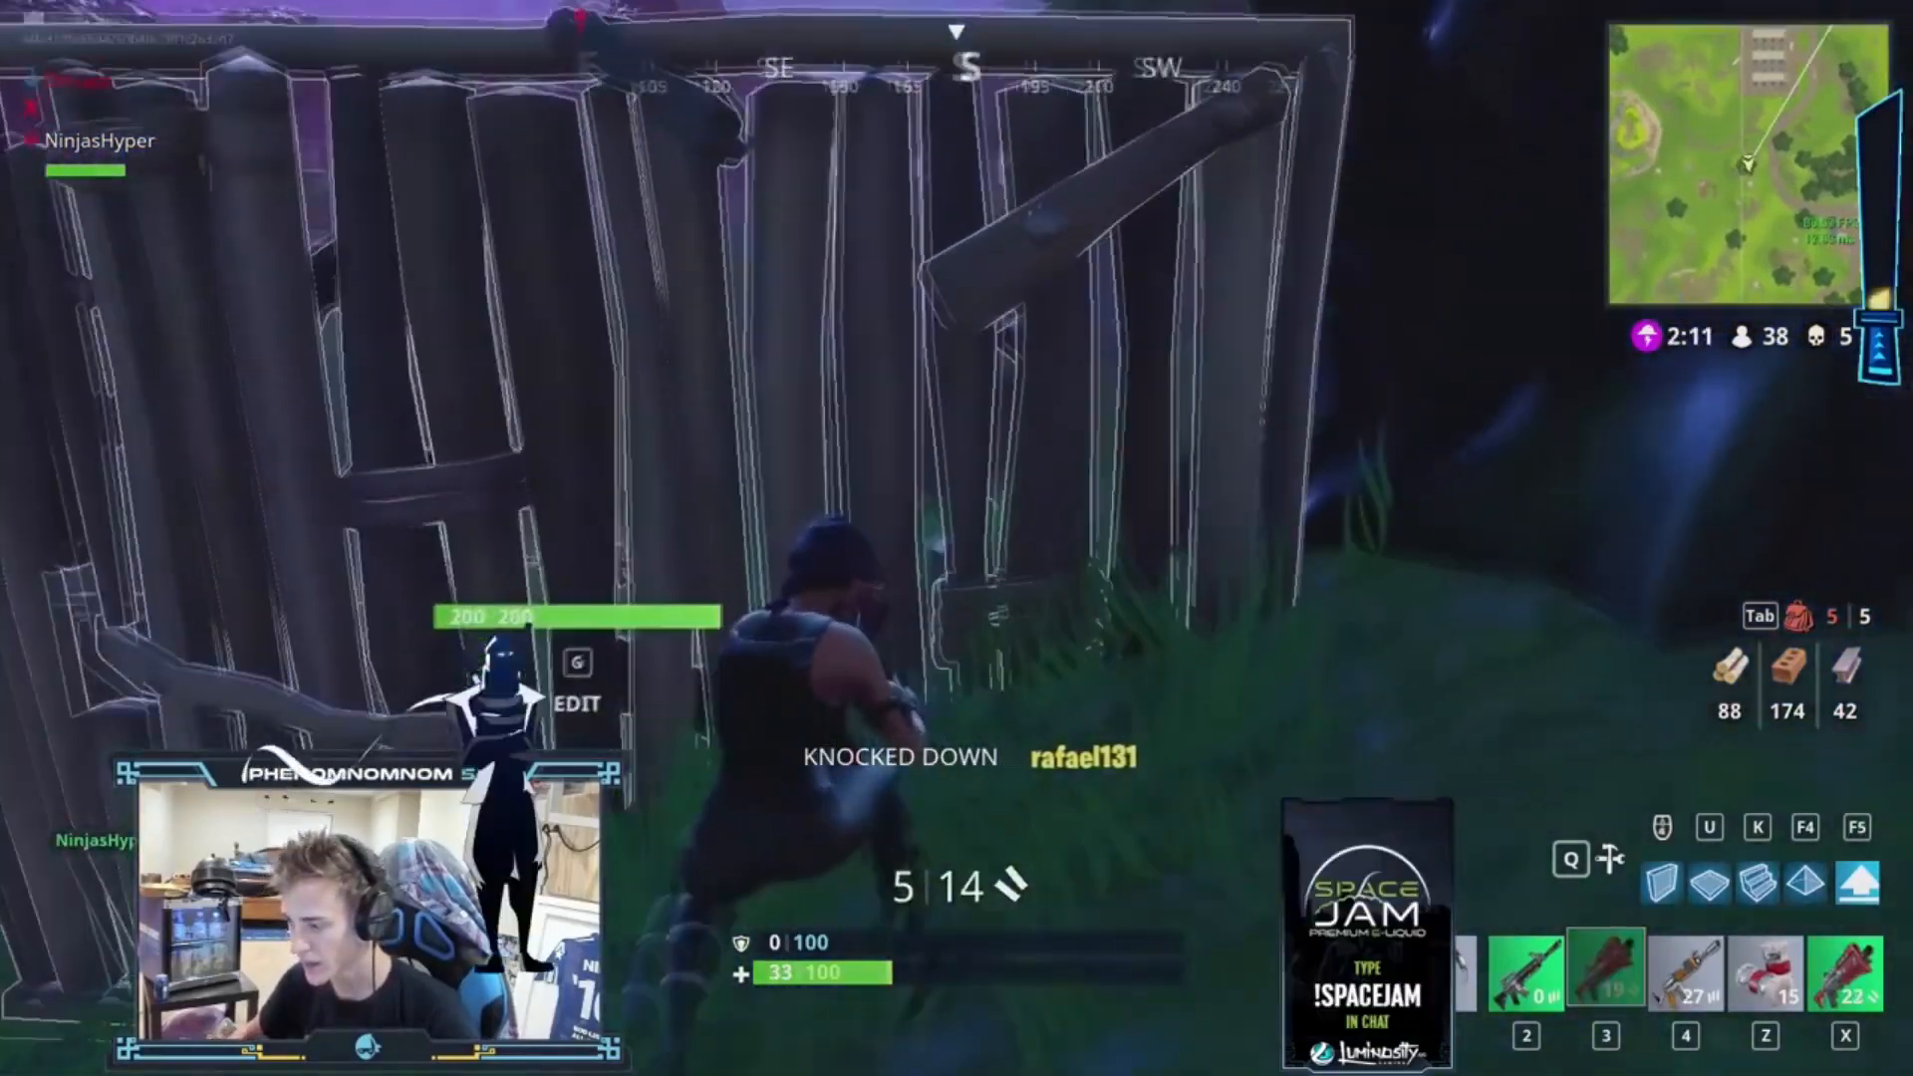
key("z")
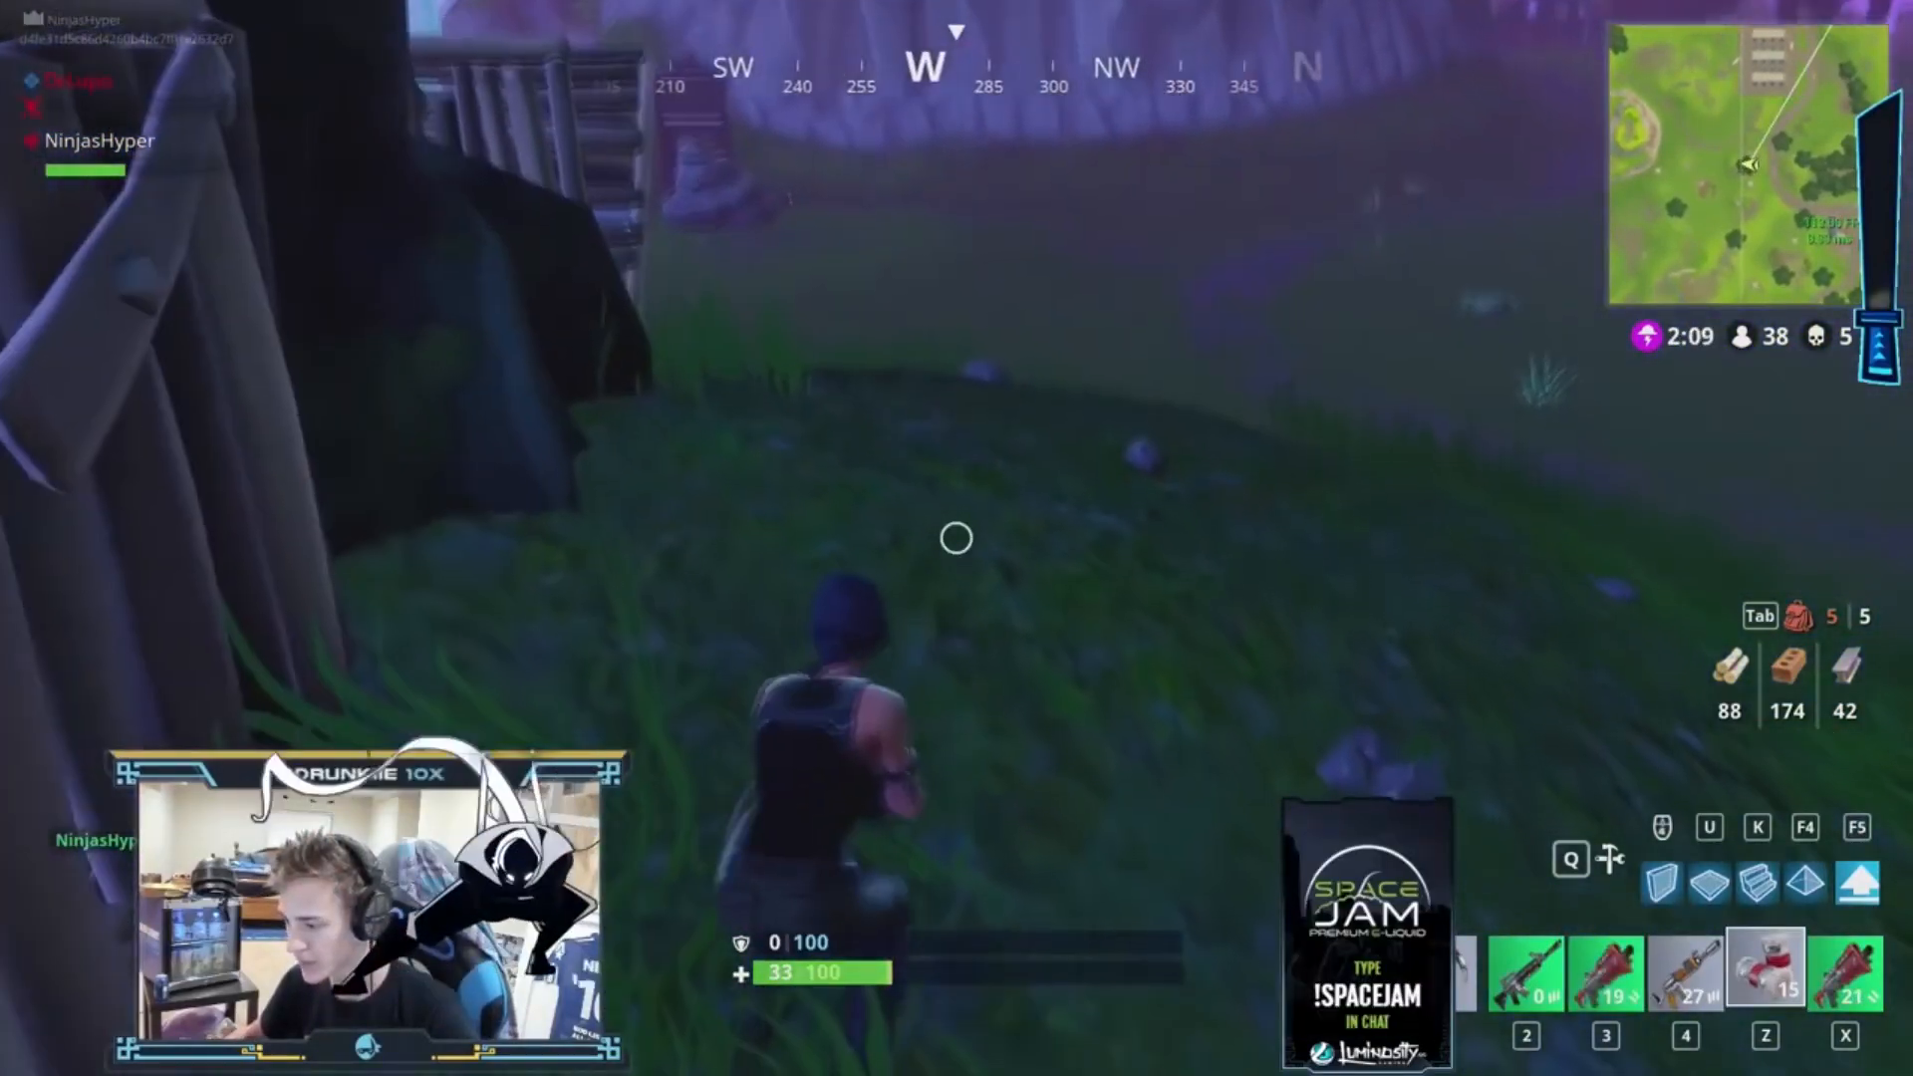
key("4")
left_click(957, 538)
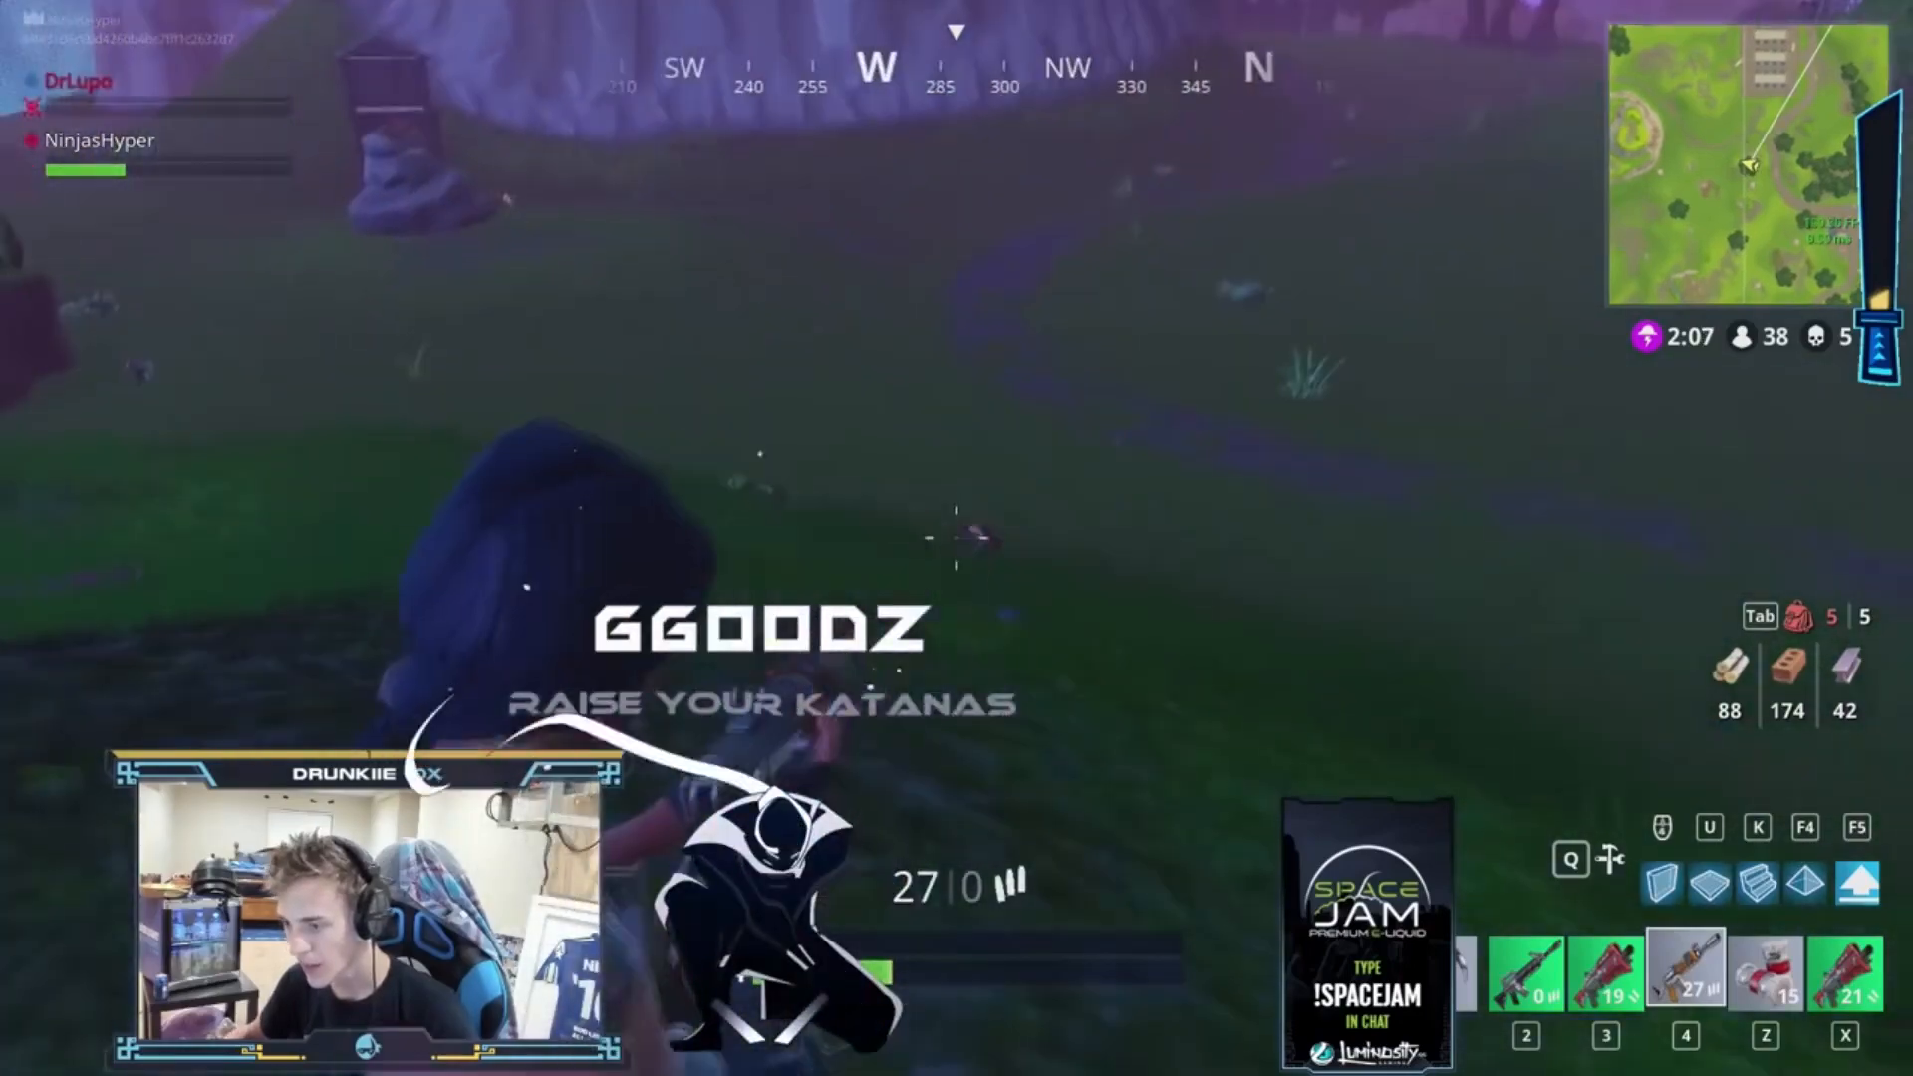
left_click(957, 538)
key("q")
left_click(957, 538)
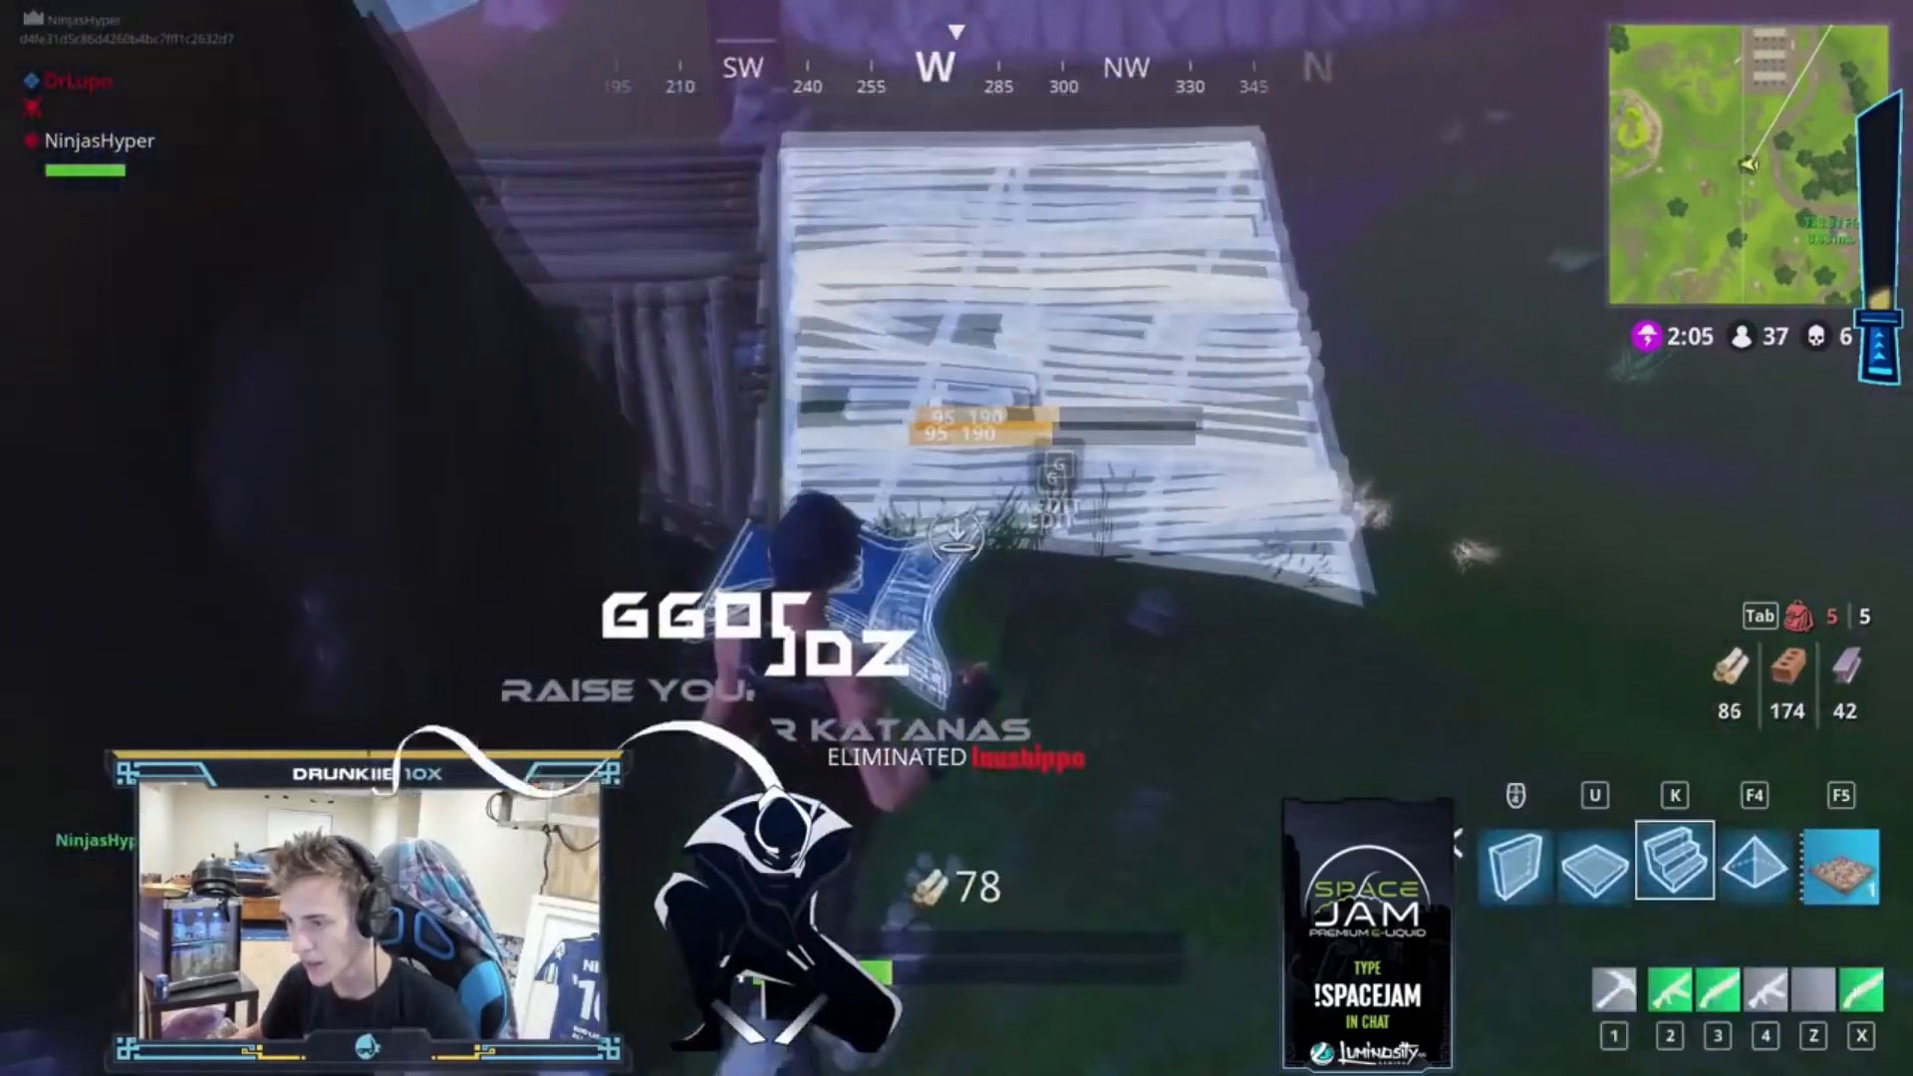
key("2")
left_click(956, 538)
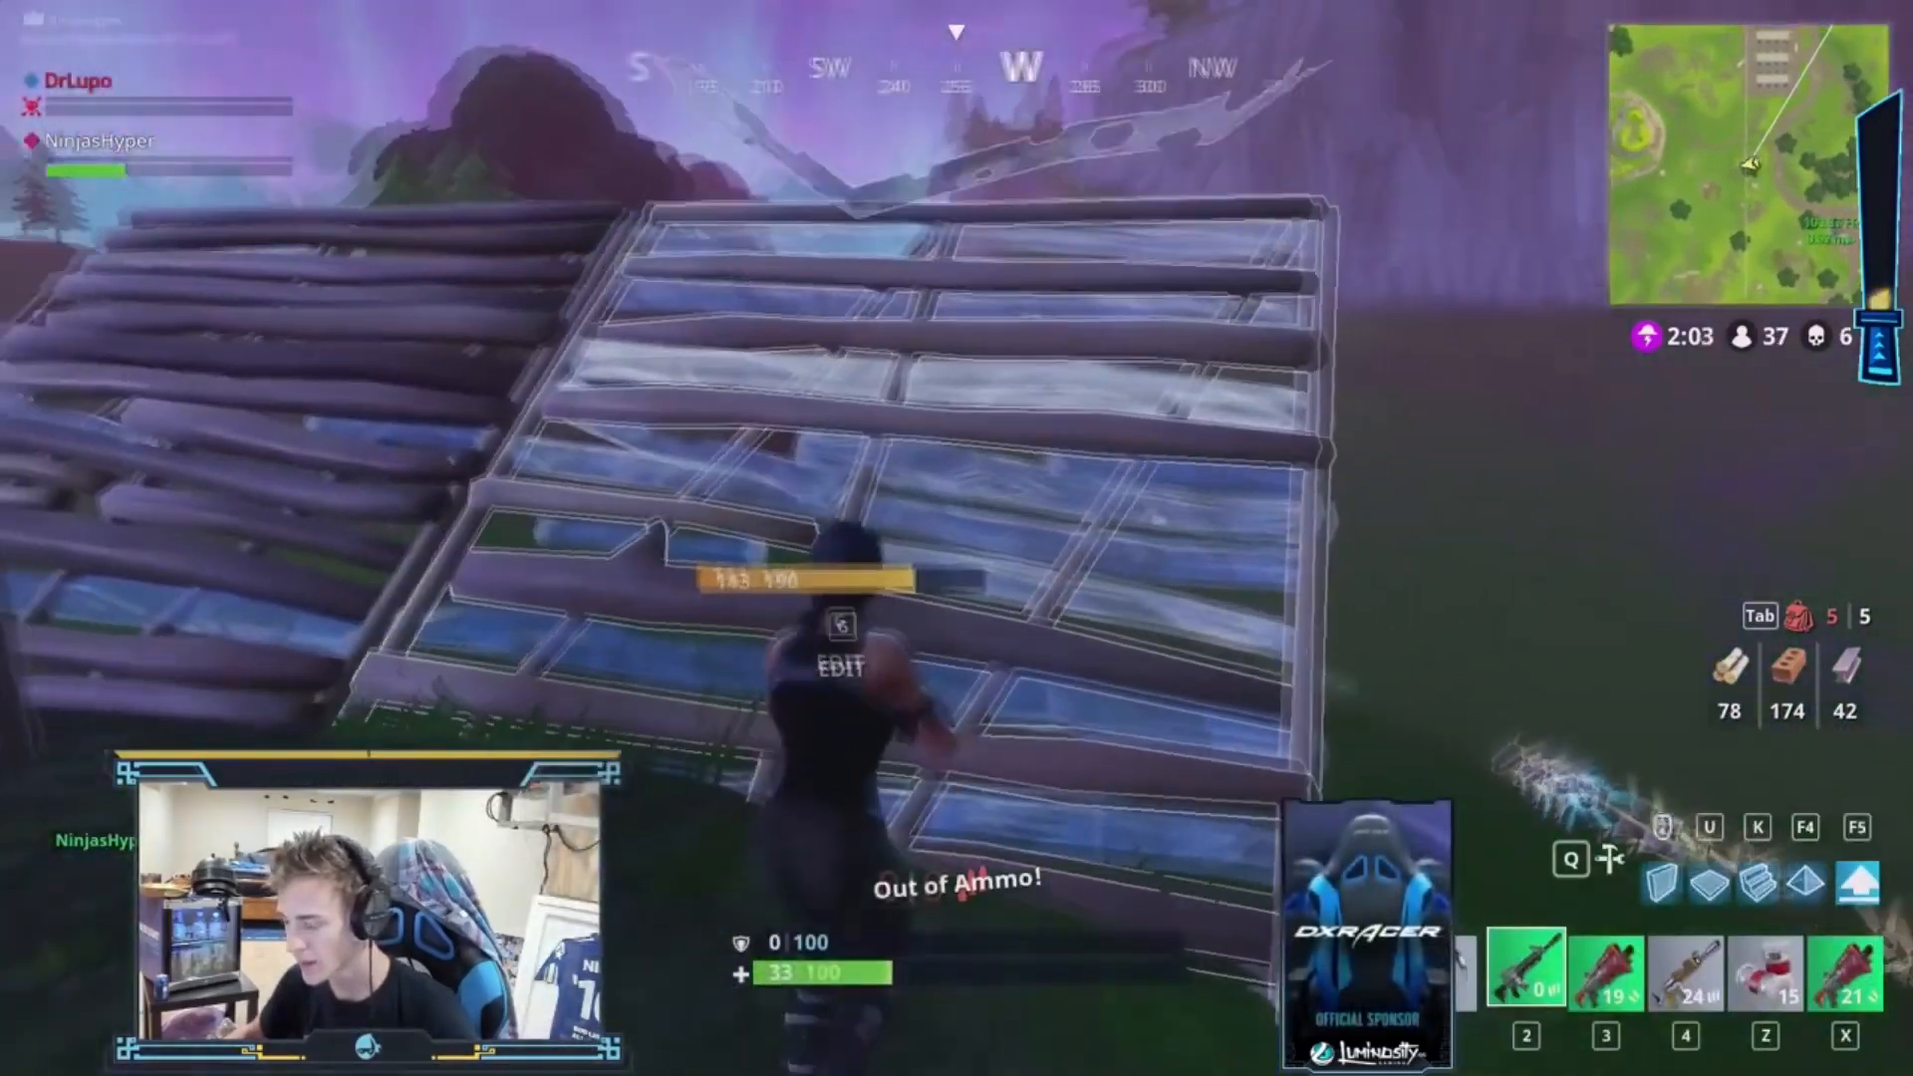
key("4")
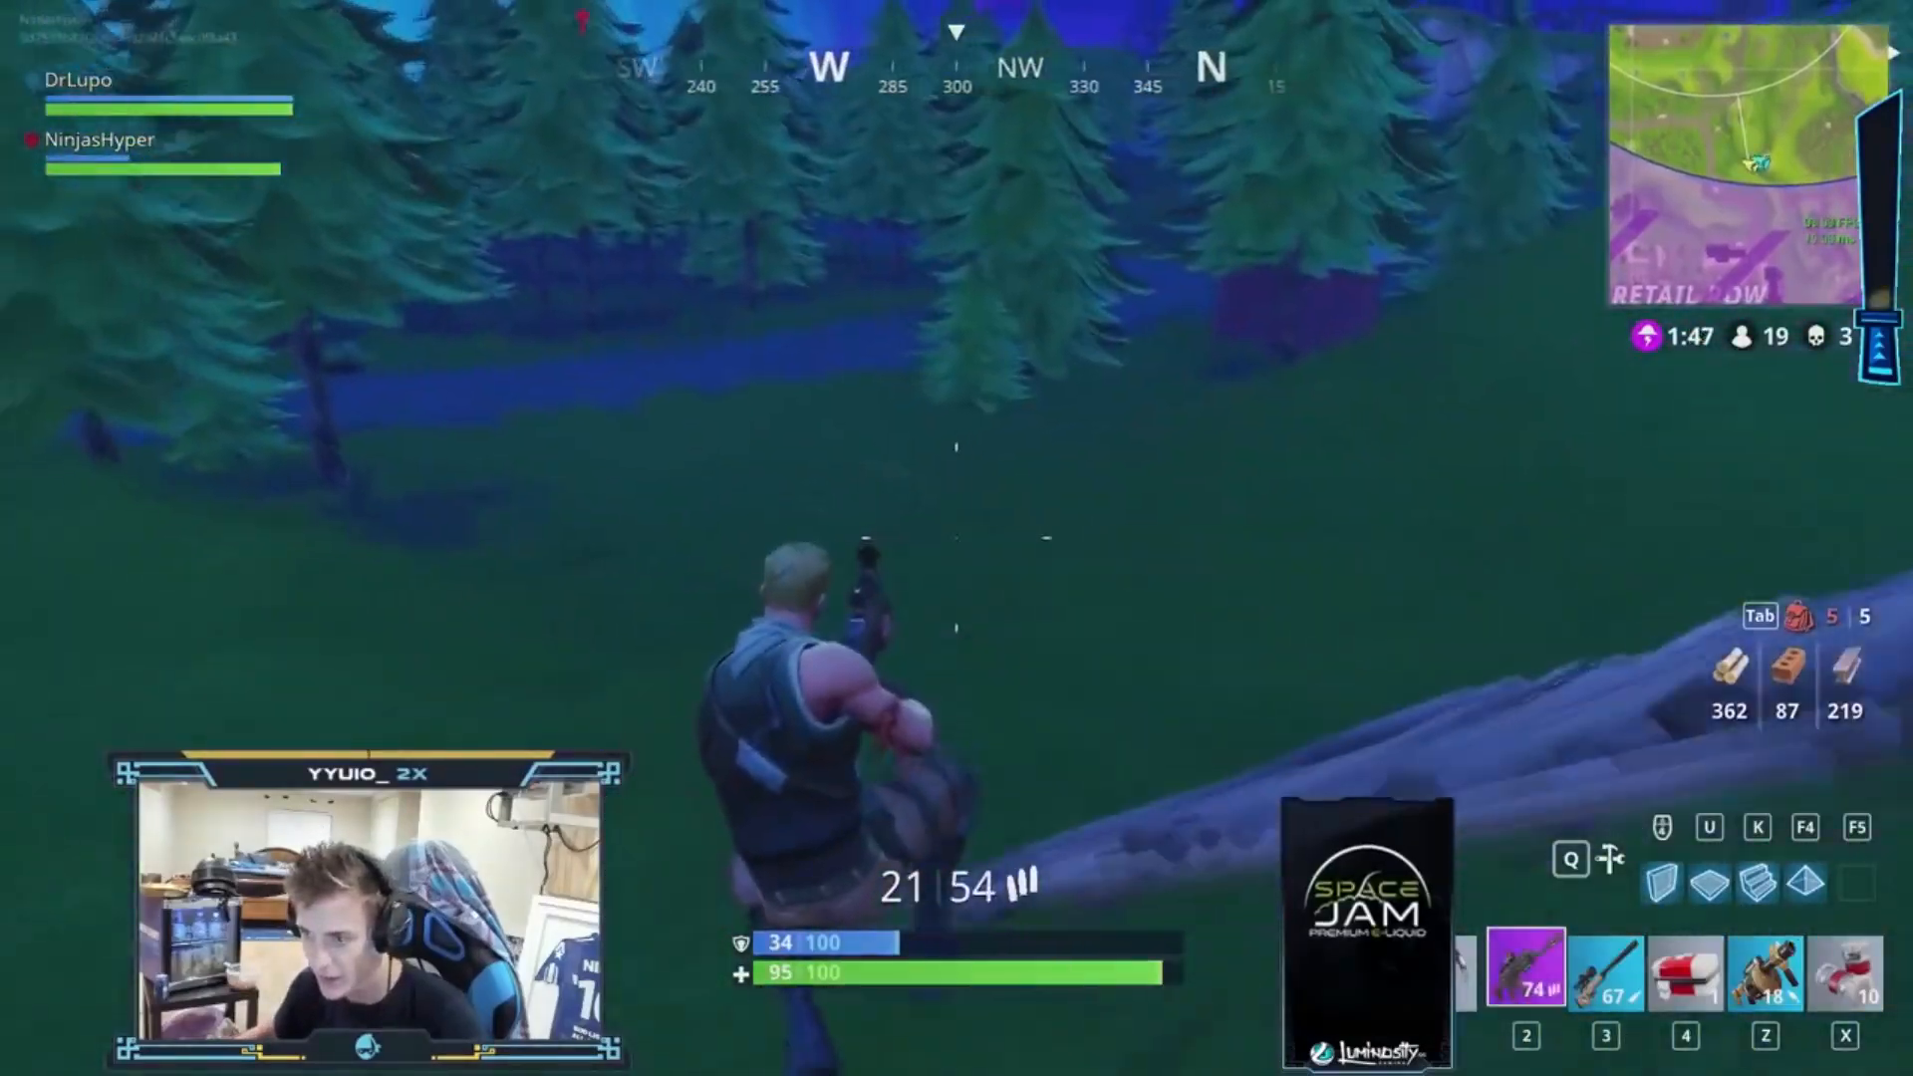
key("k")
left_click(956, 538)
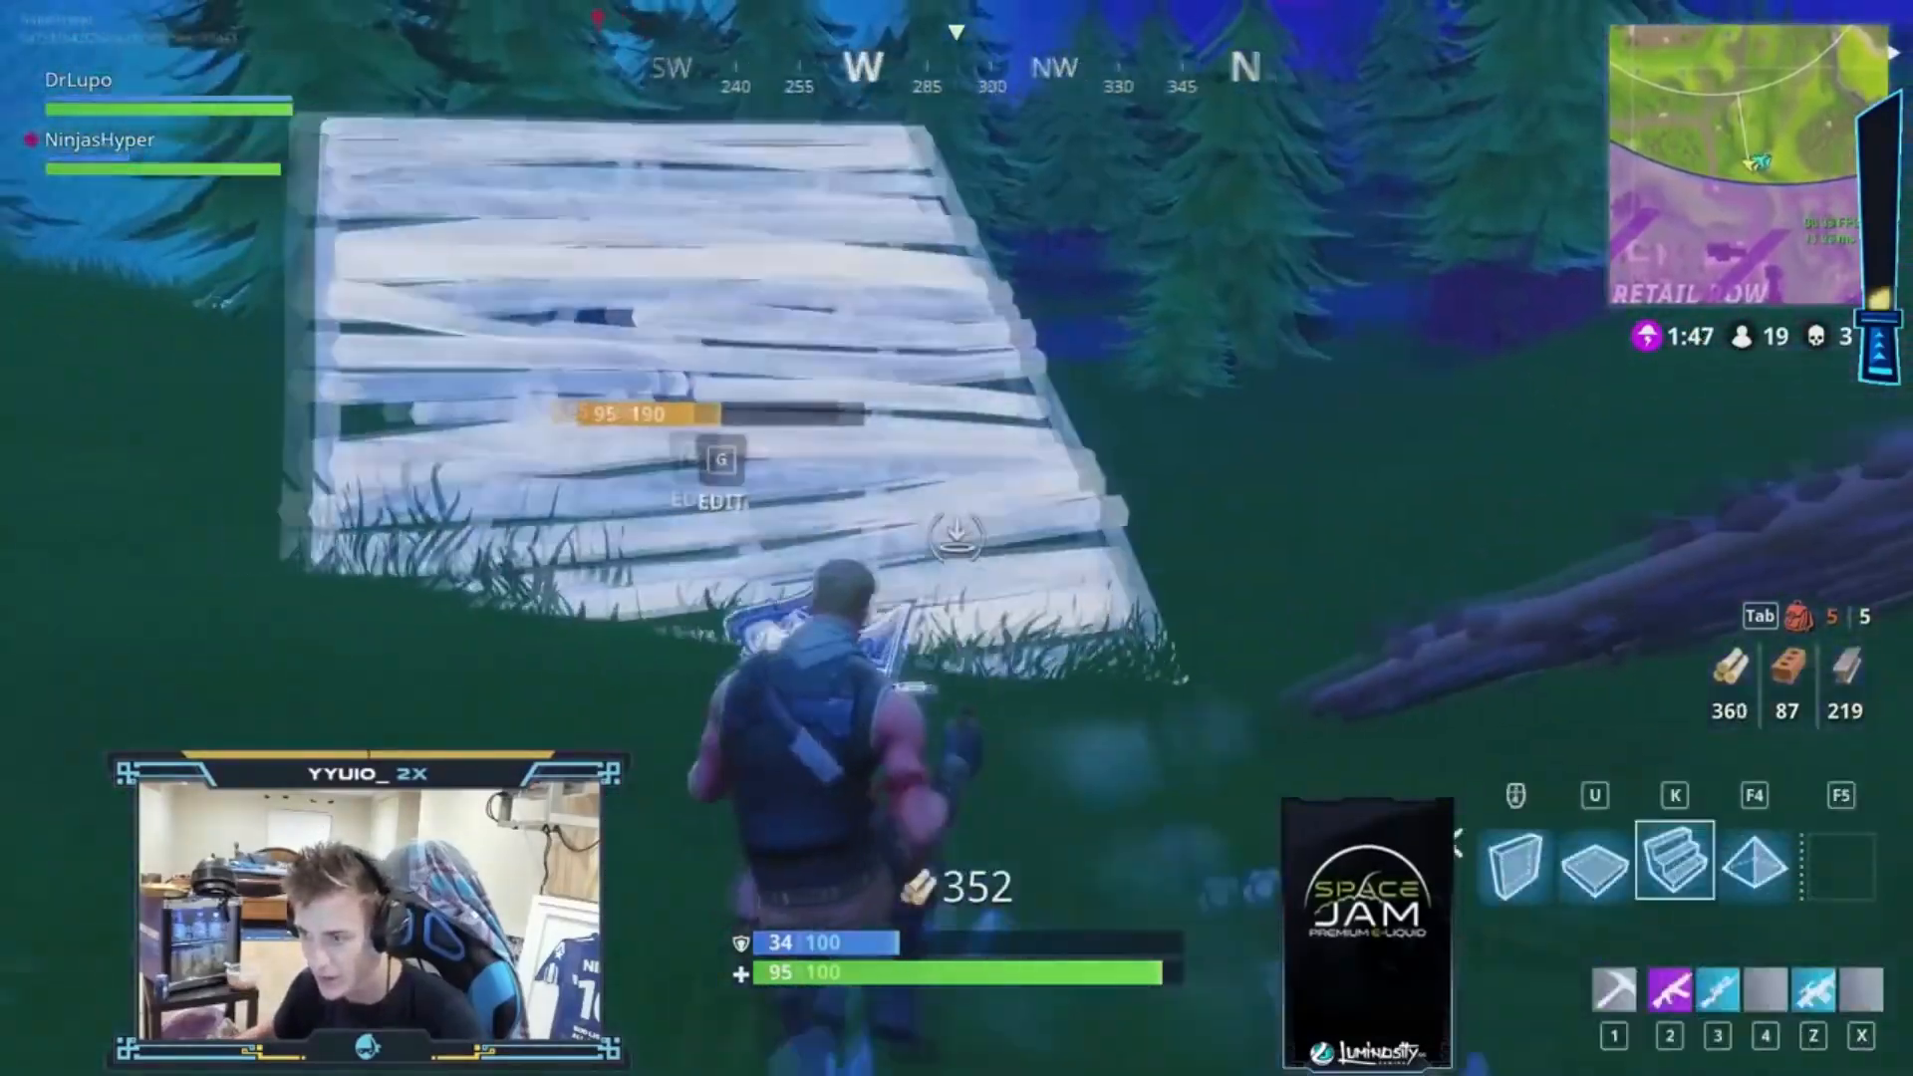
left_click(956, 538)
left_click(956, 538)
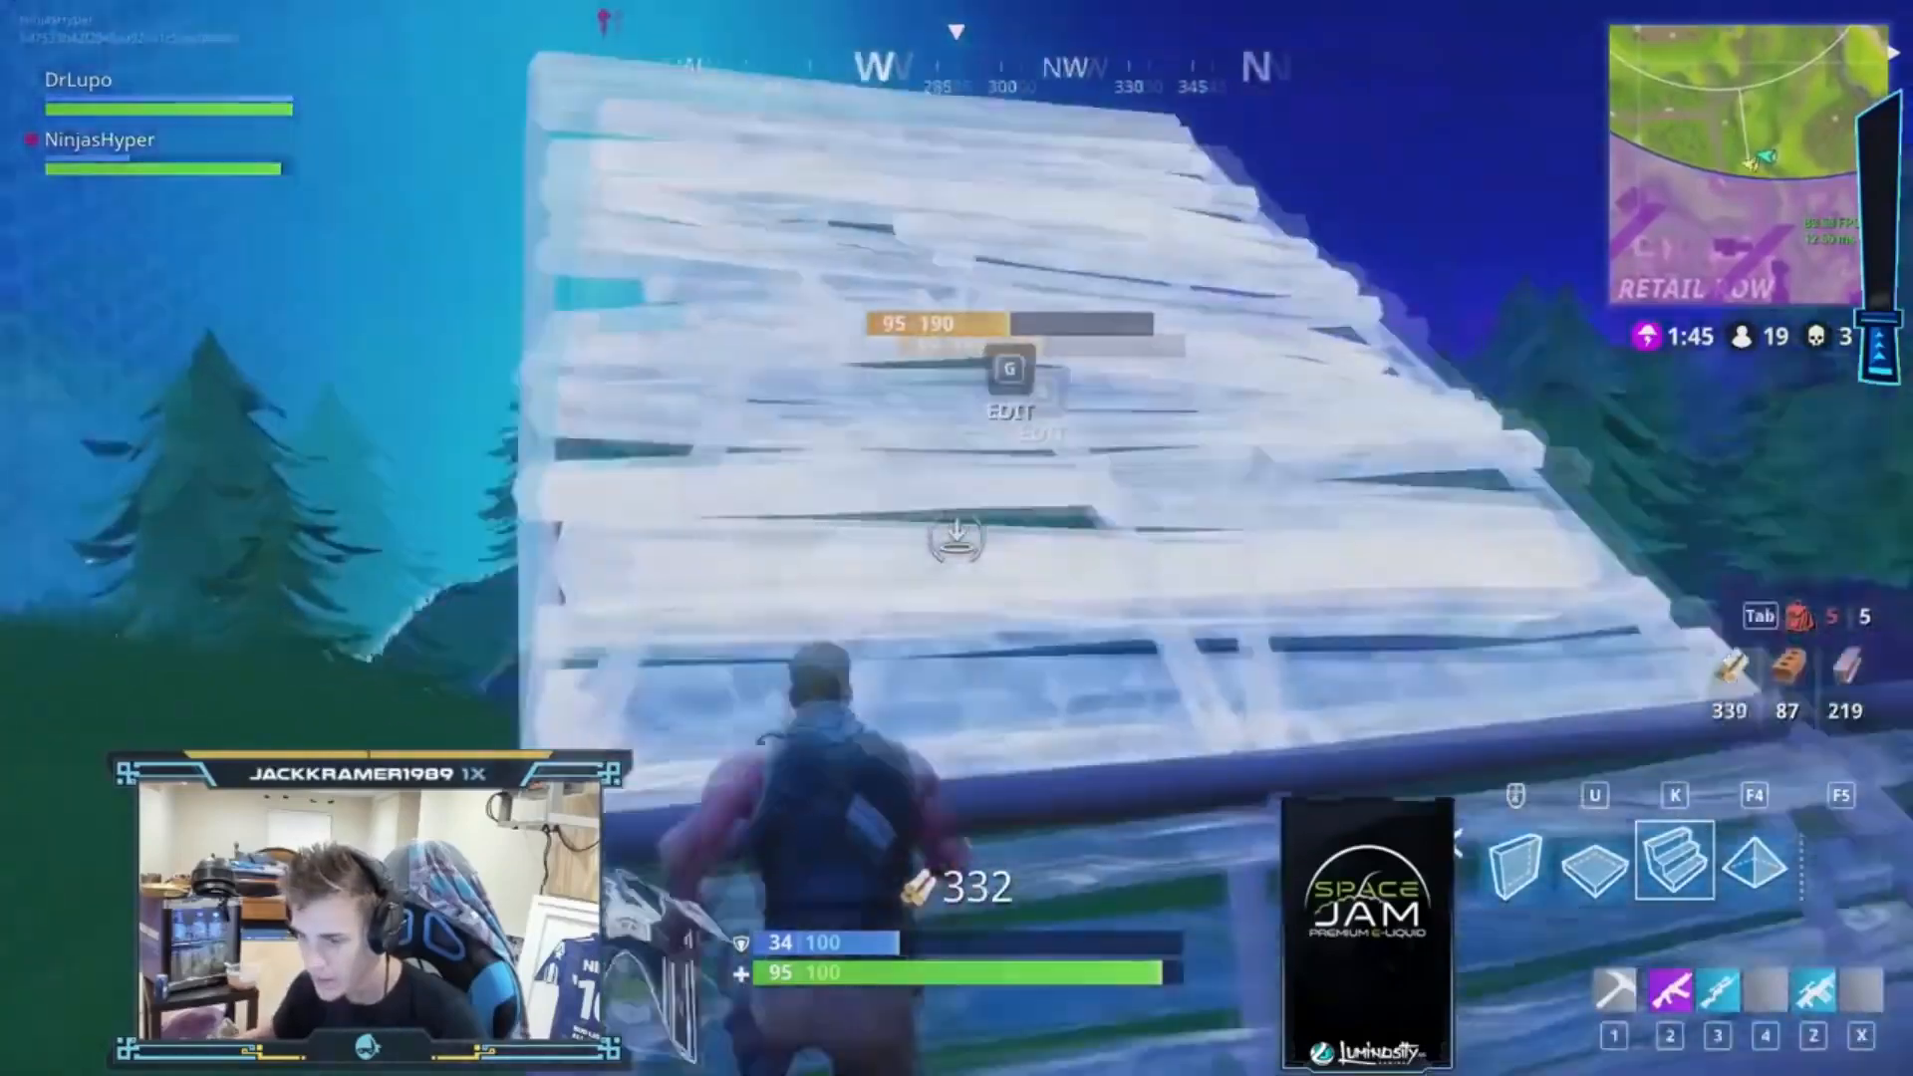
key("2")
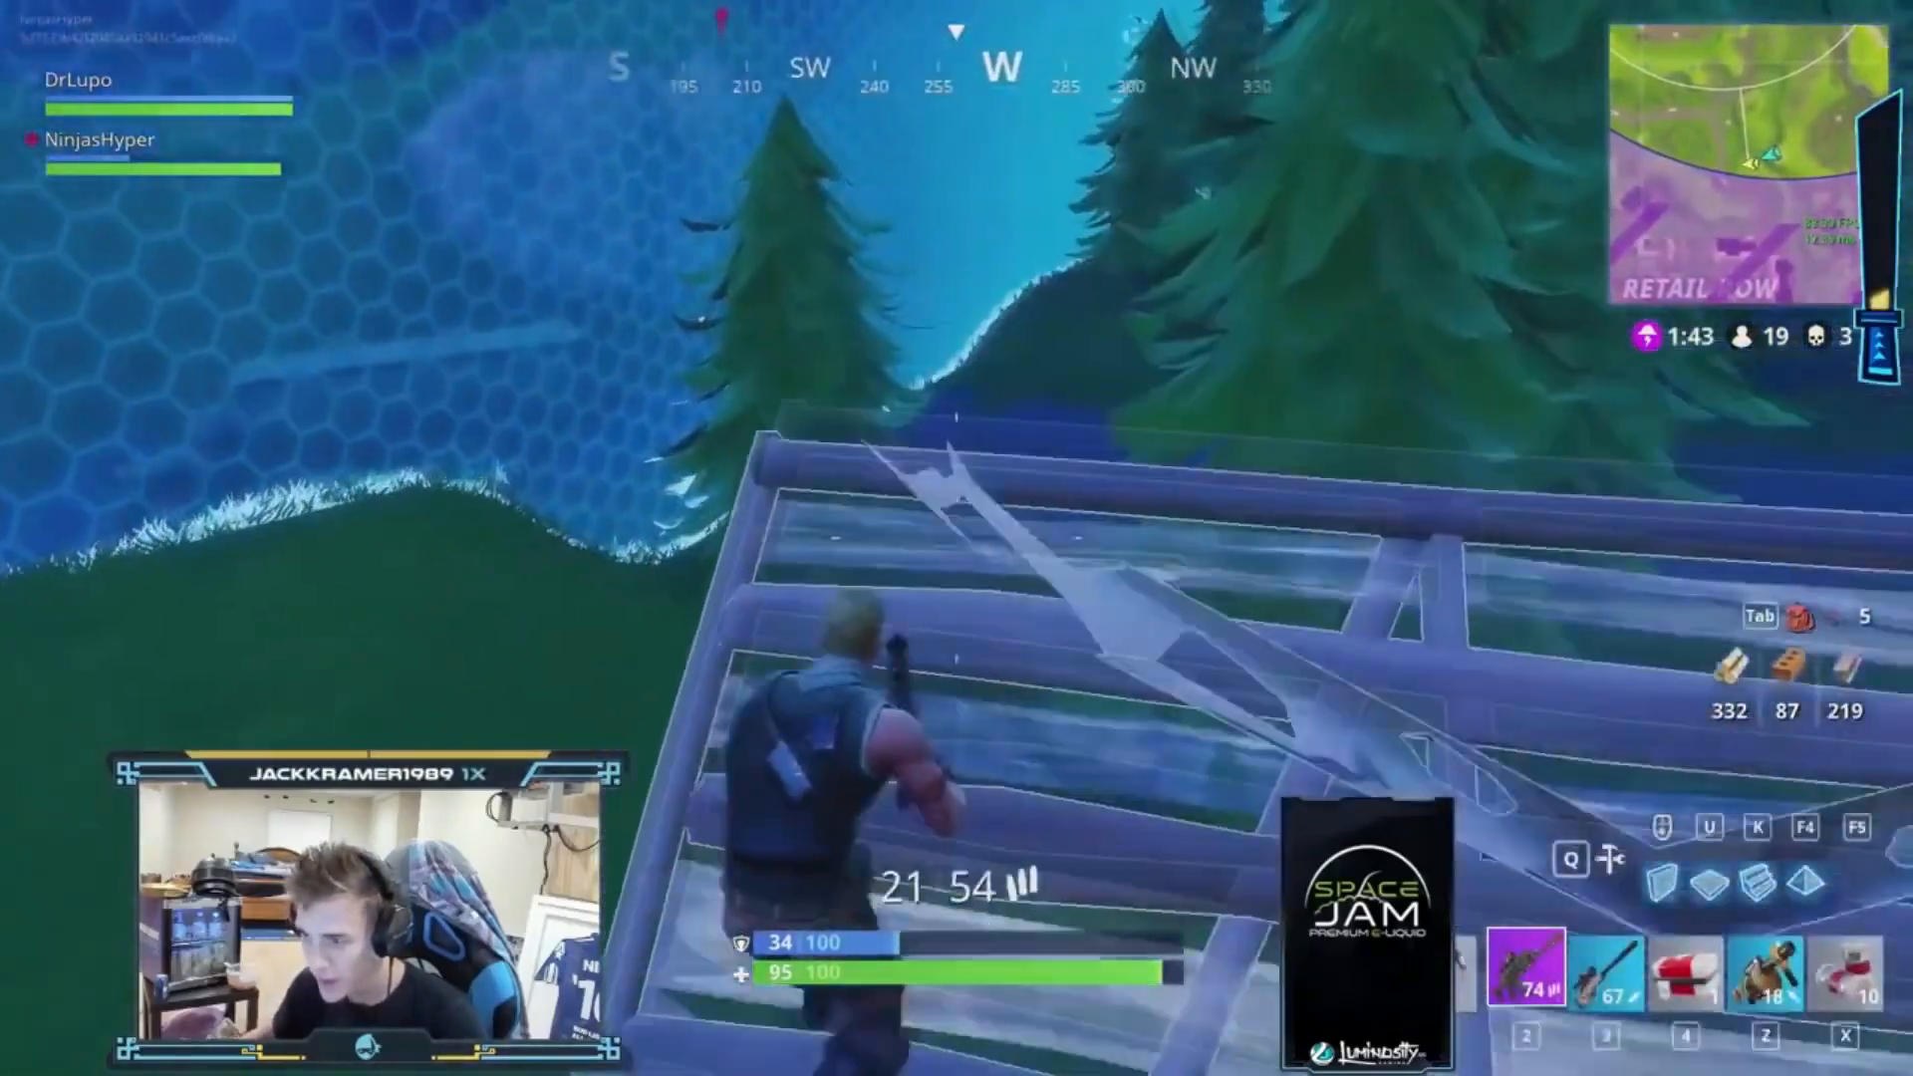
right_click(957, 538)
left_click(957, 538)
left_click(957, 538)
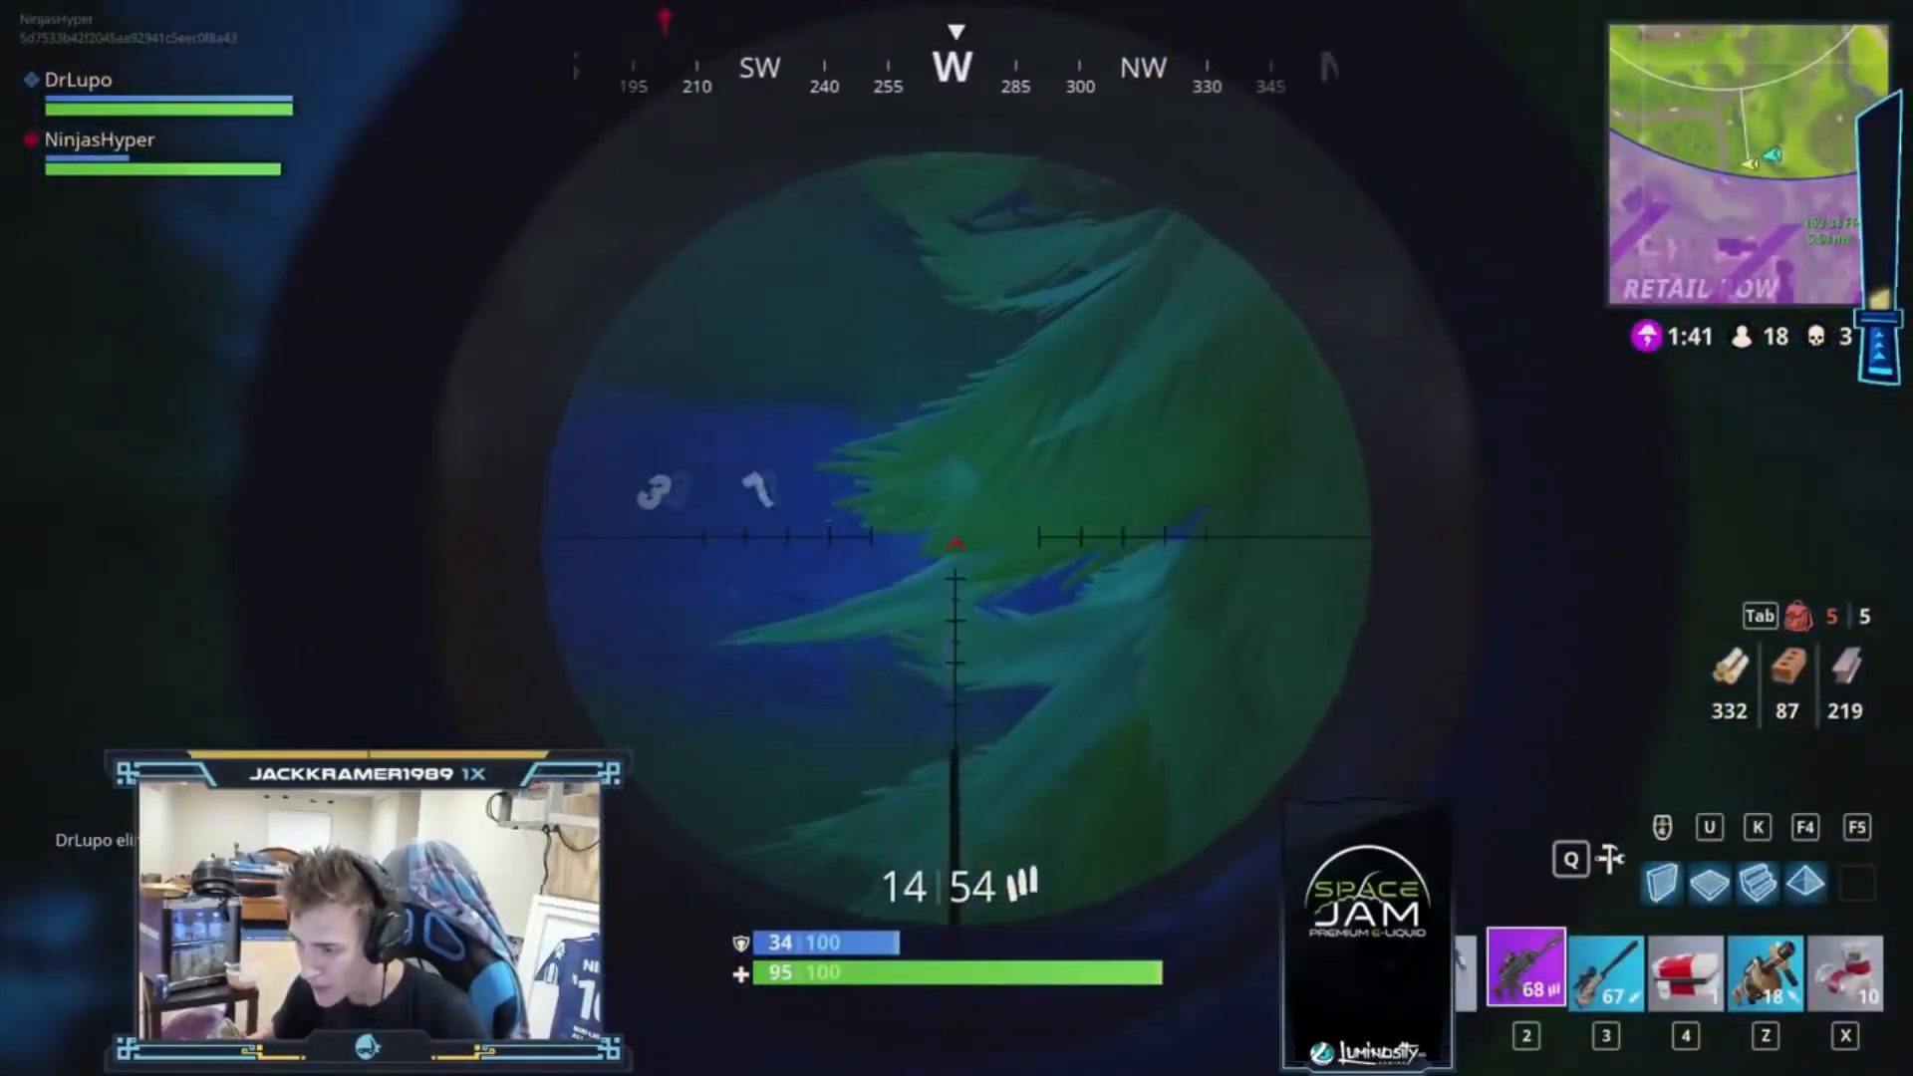
left_click(957, 538)
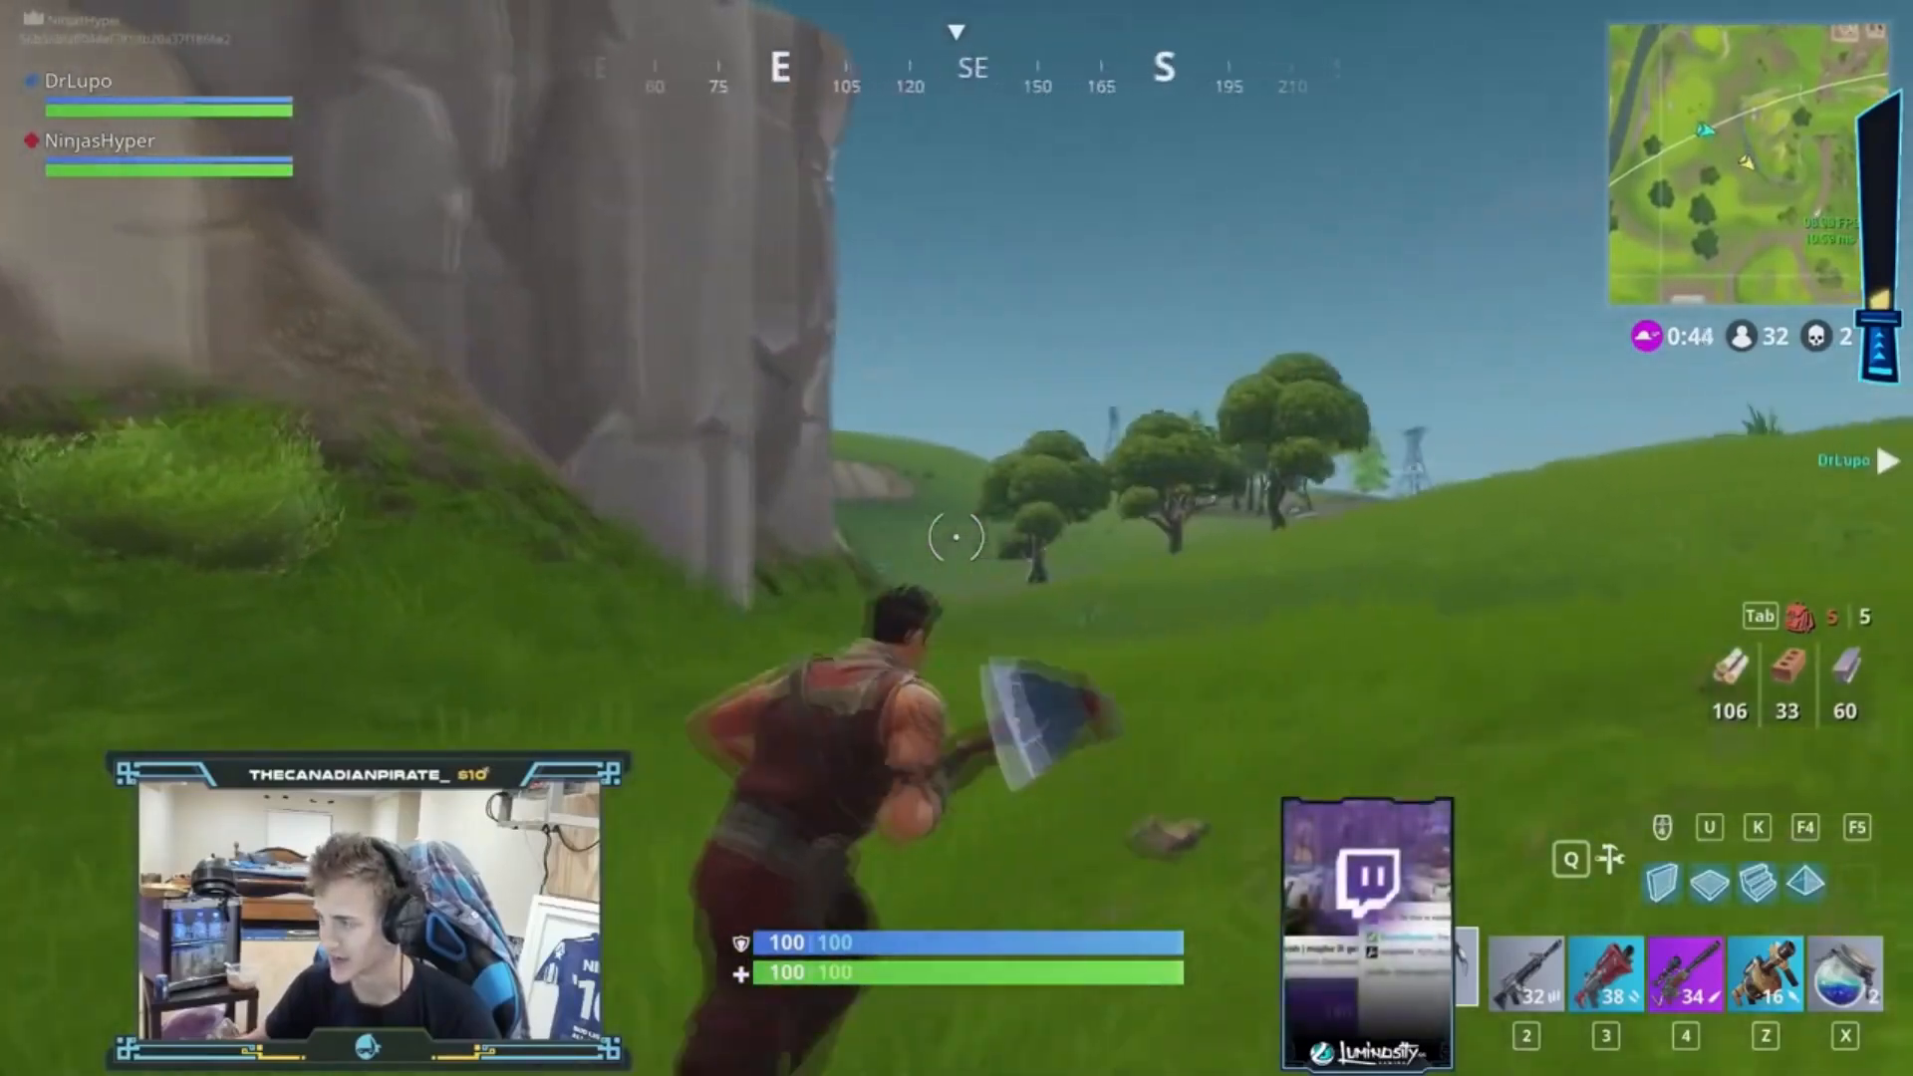
key("k")
left_click(957, 538)
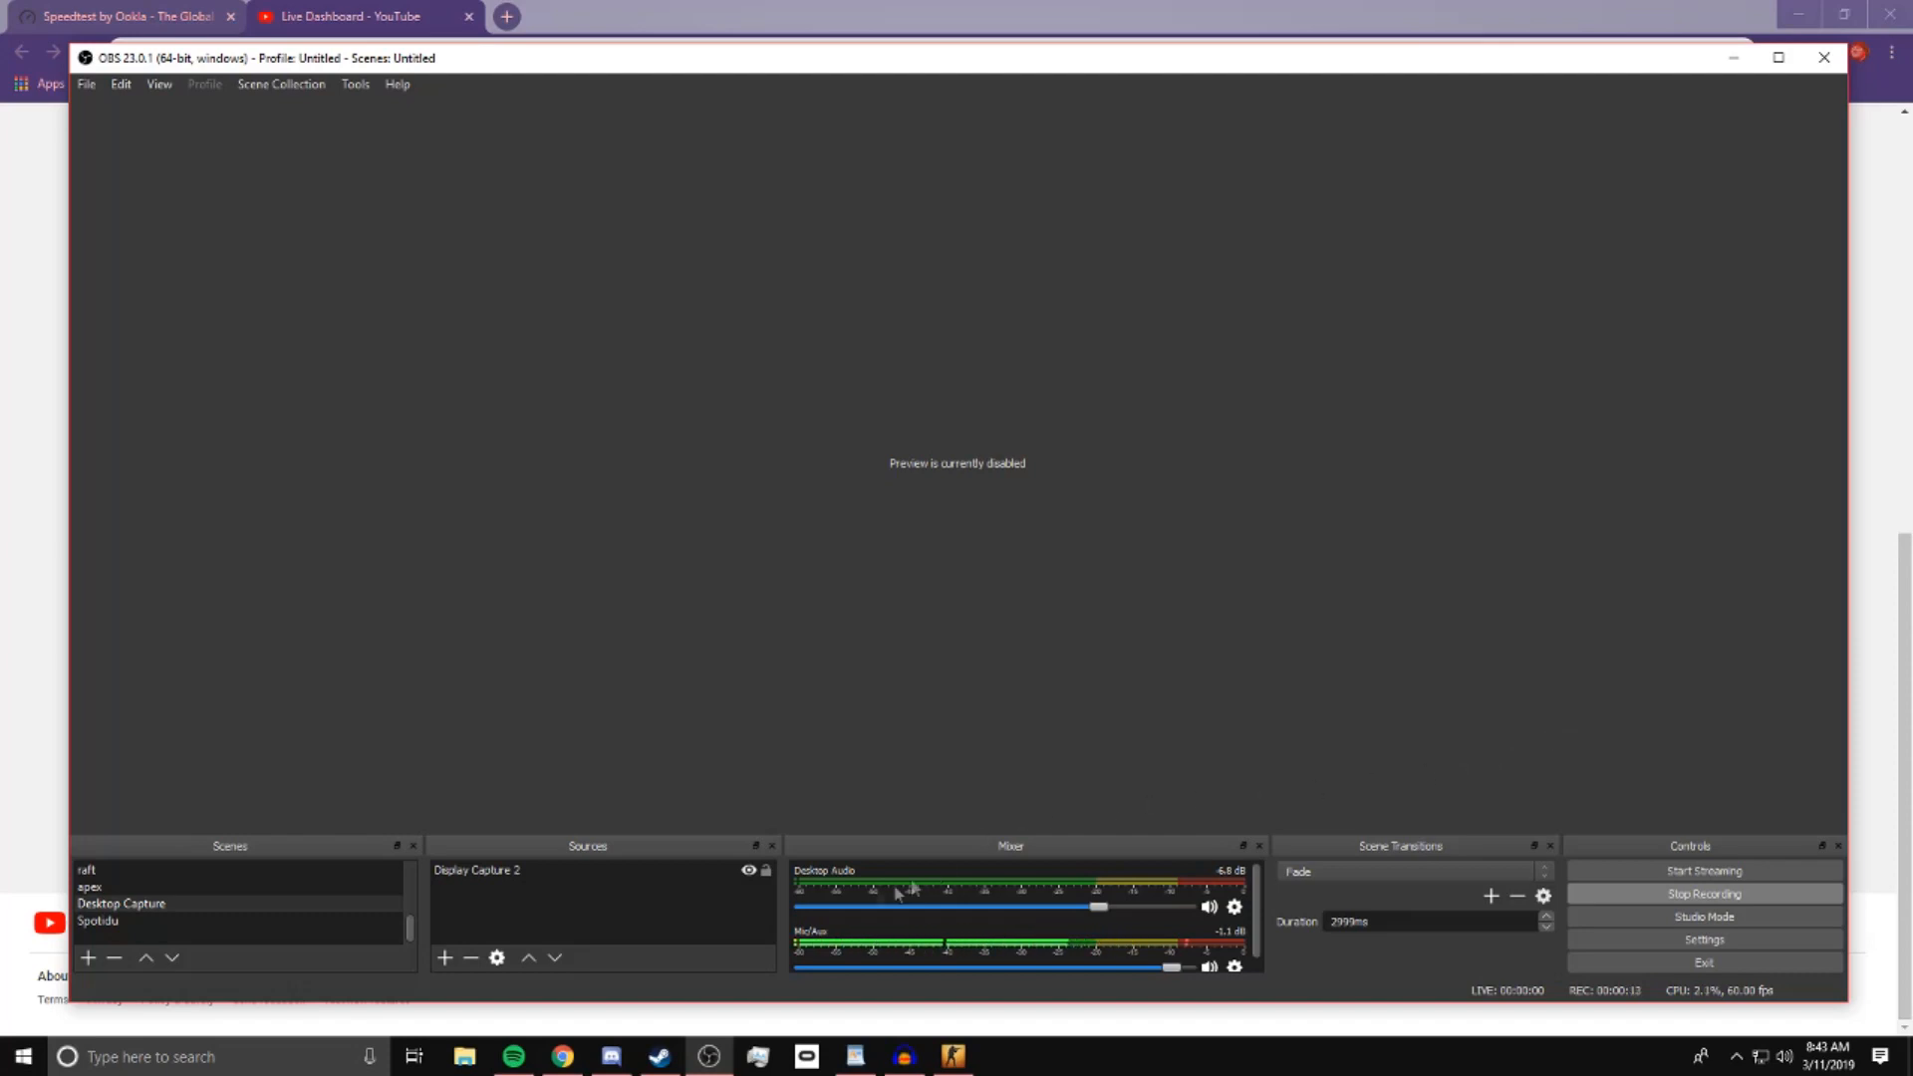
scroll(256, 901, "up", 5)
left_click(247, 885)
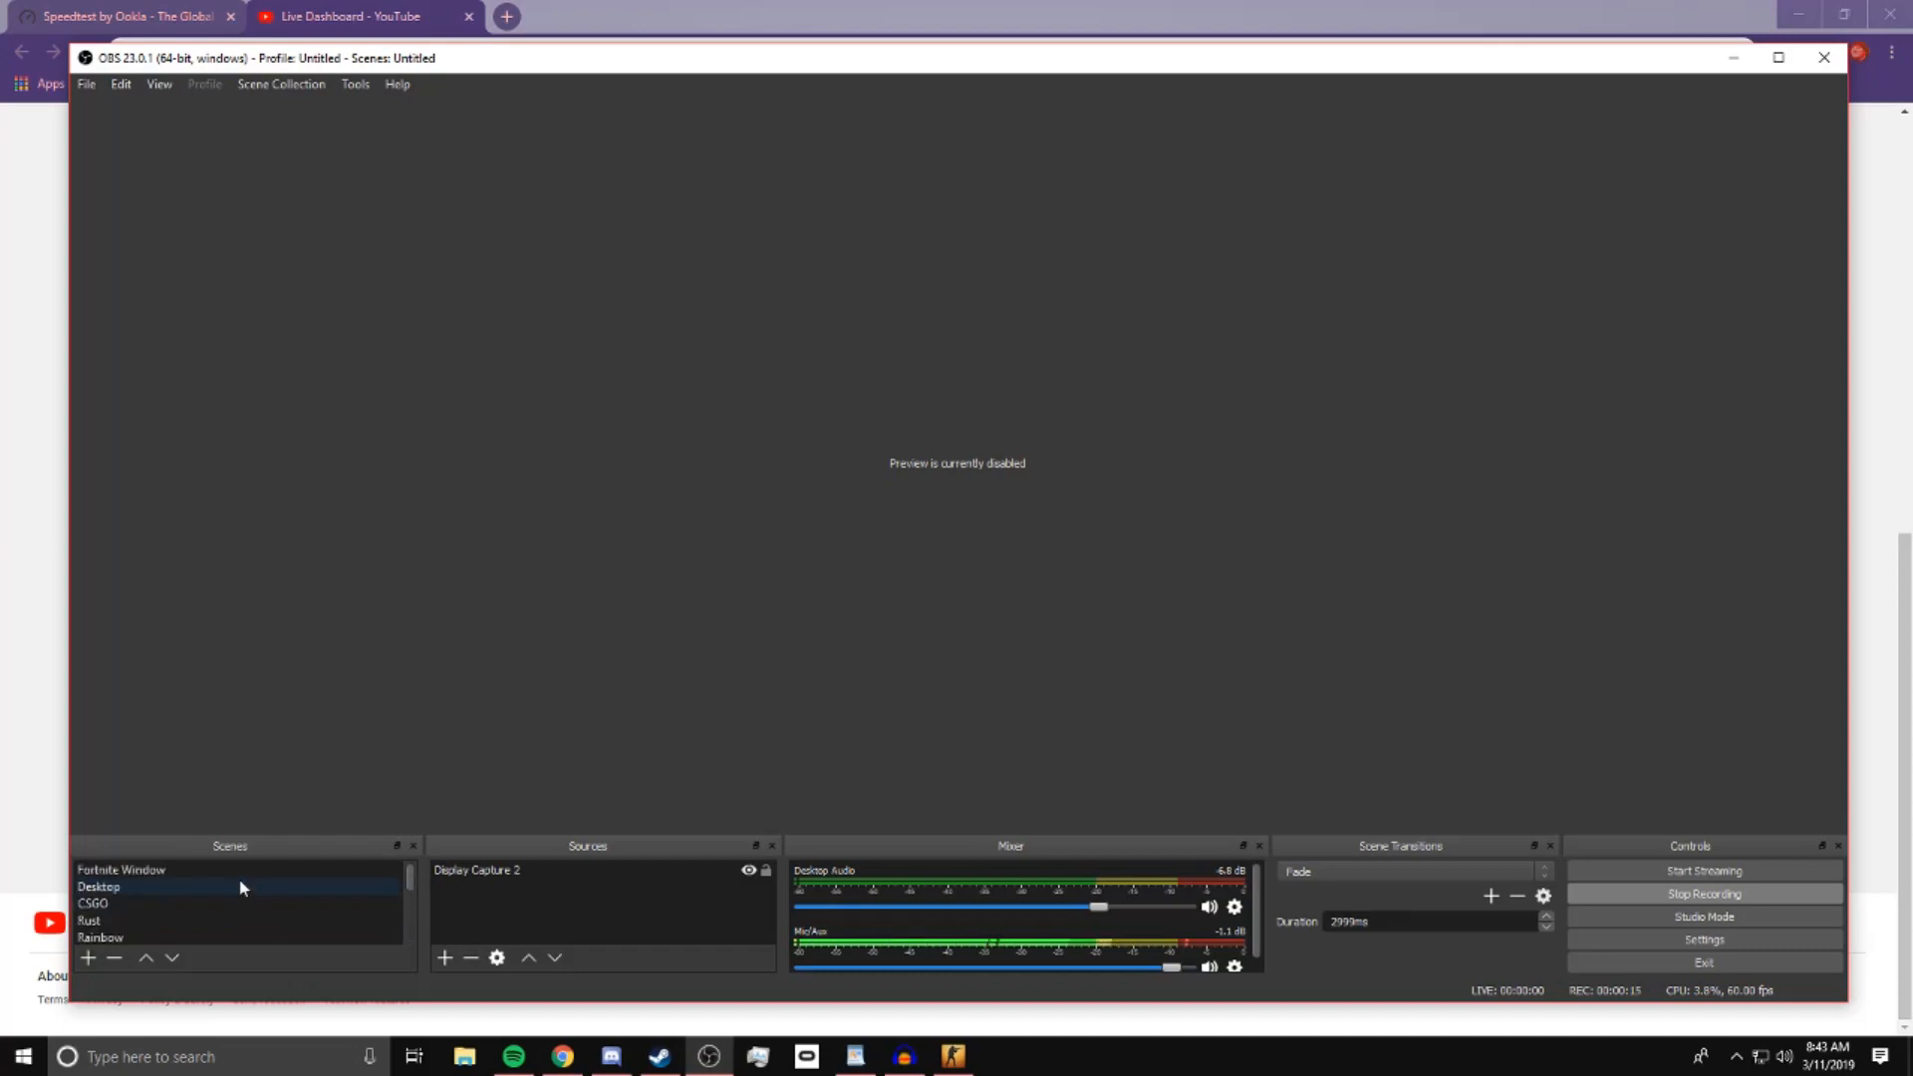
scroll(241, 887, "down", 3)
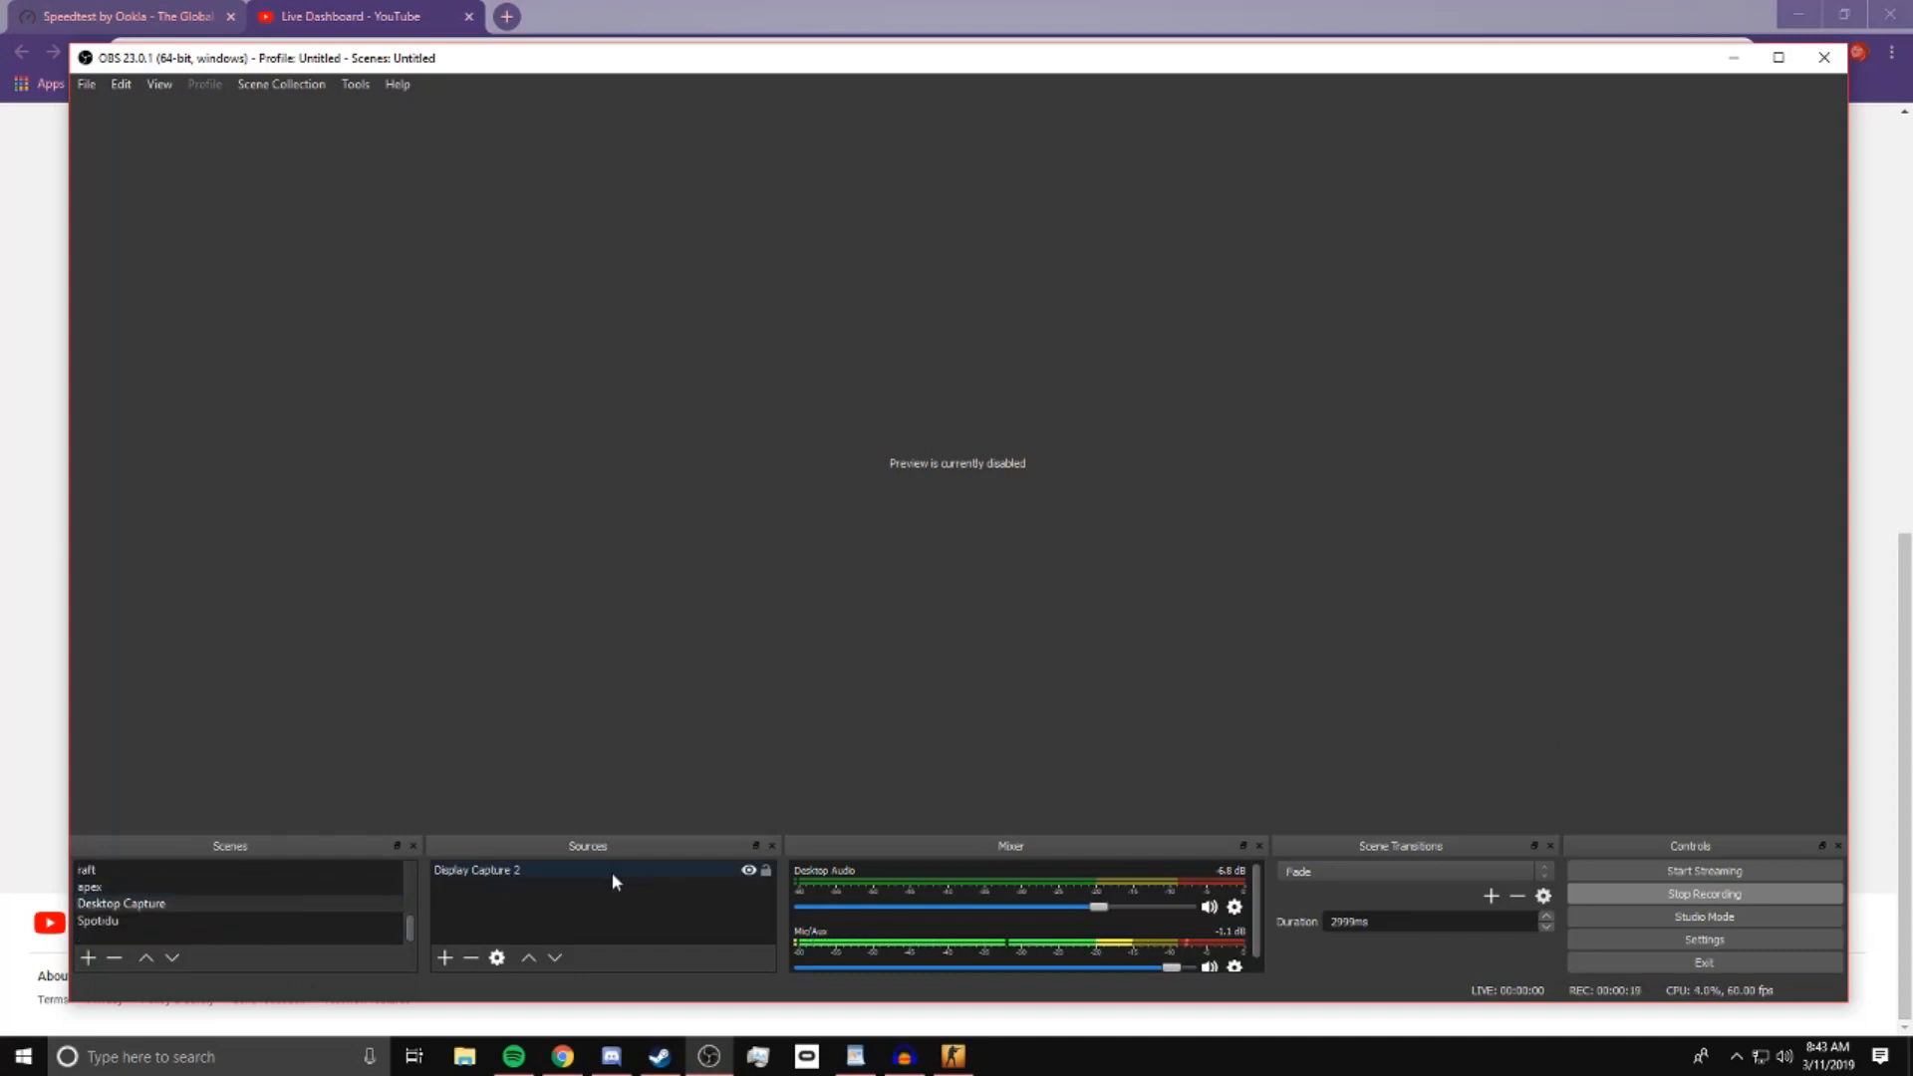
right_click(592, 910)
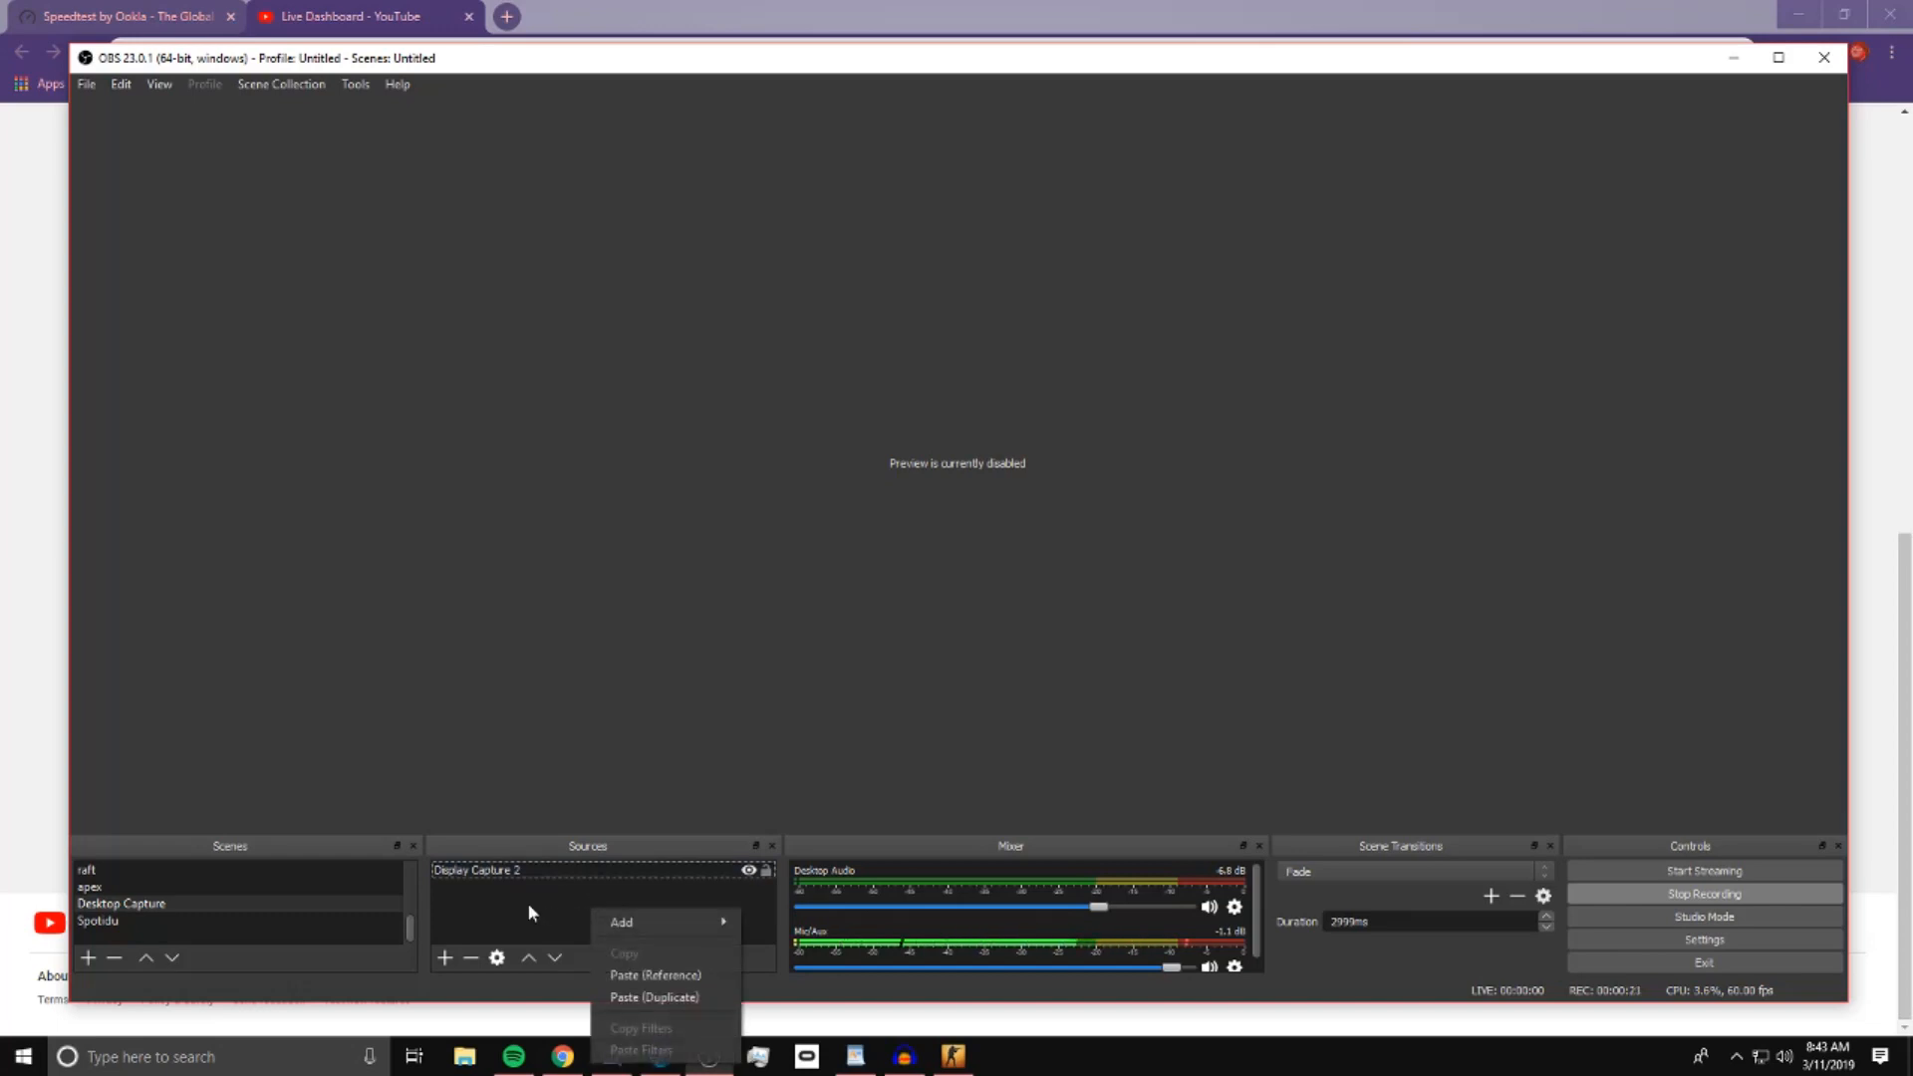
key("Escape")
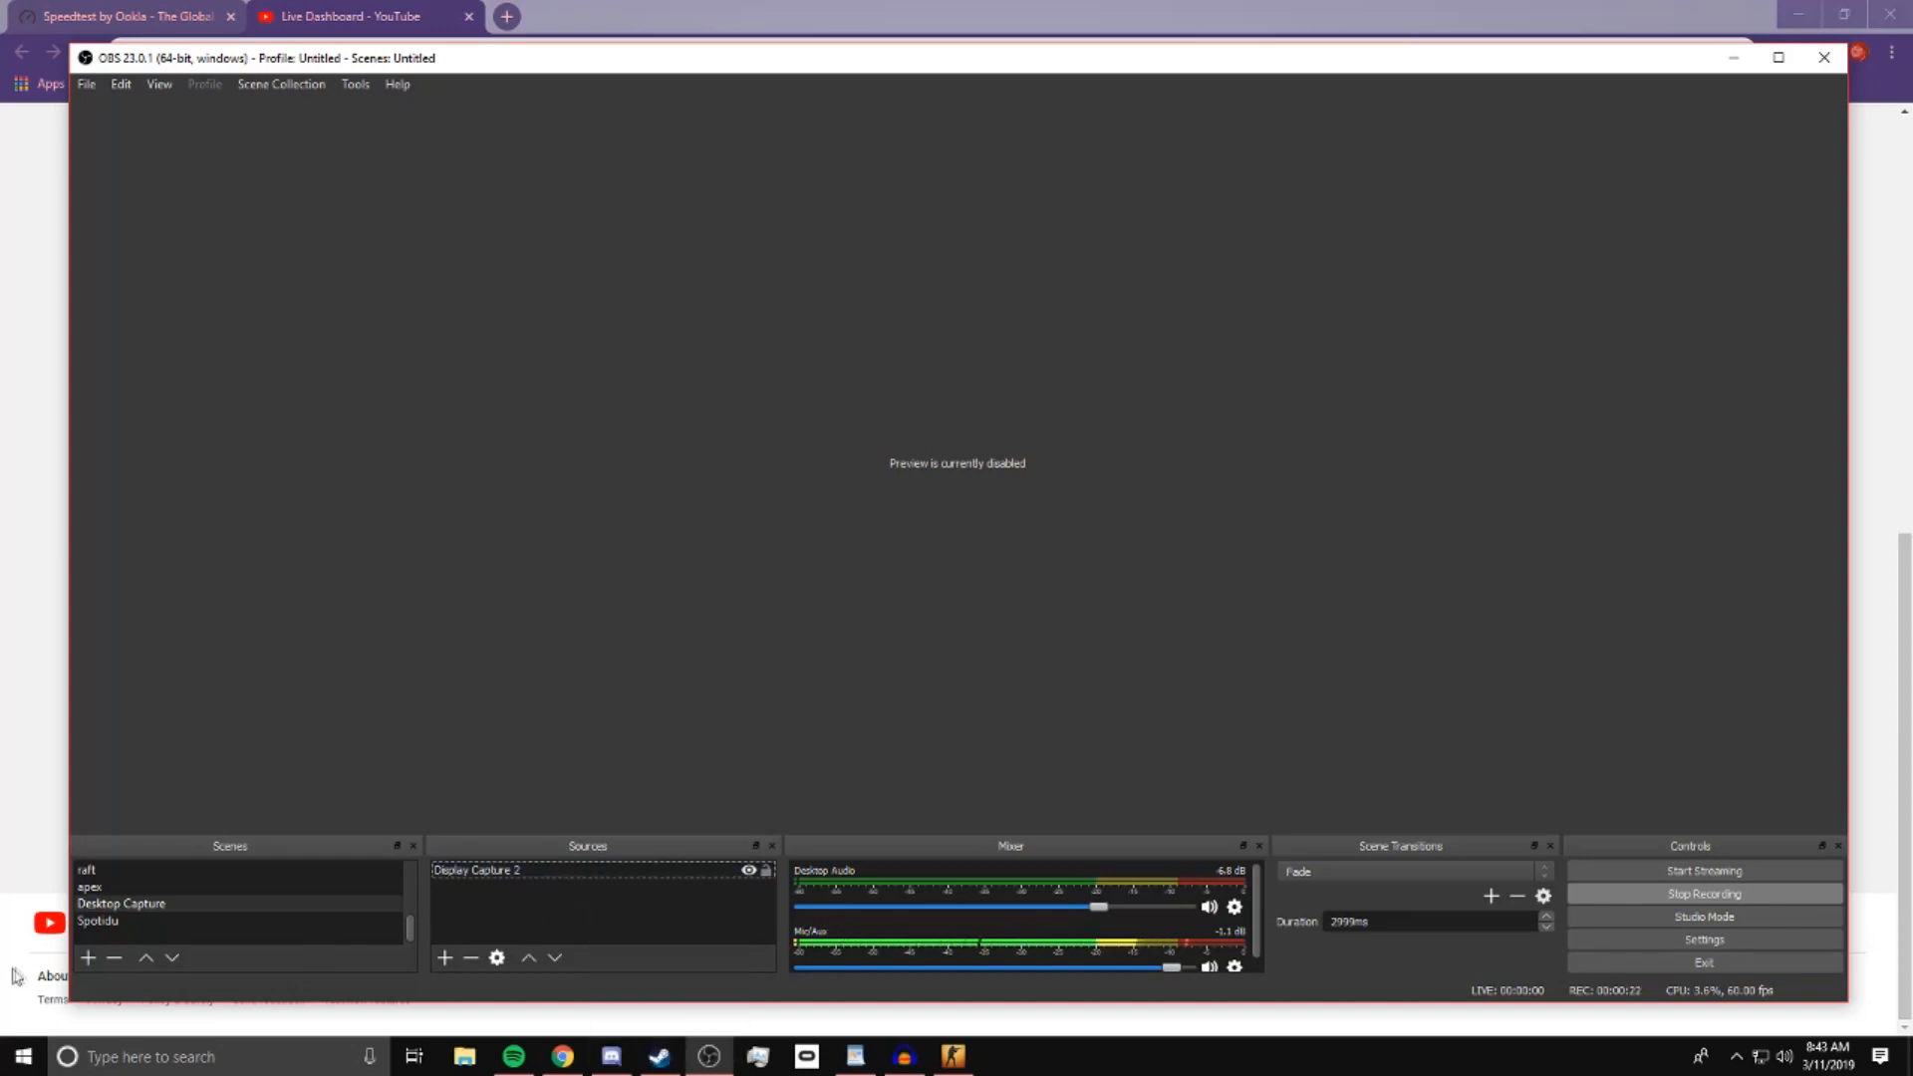
Add a new scene to the scene list, keeping the suggested name
left_click(87, 958)
left_click(911, 568)
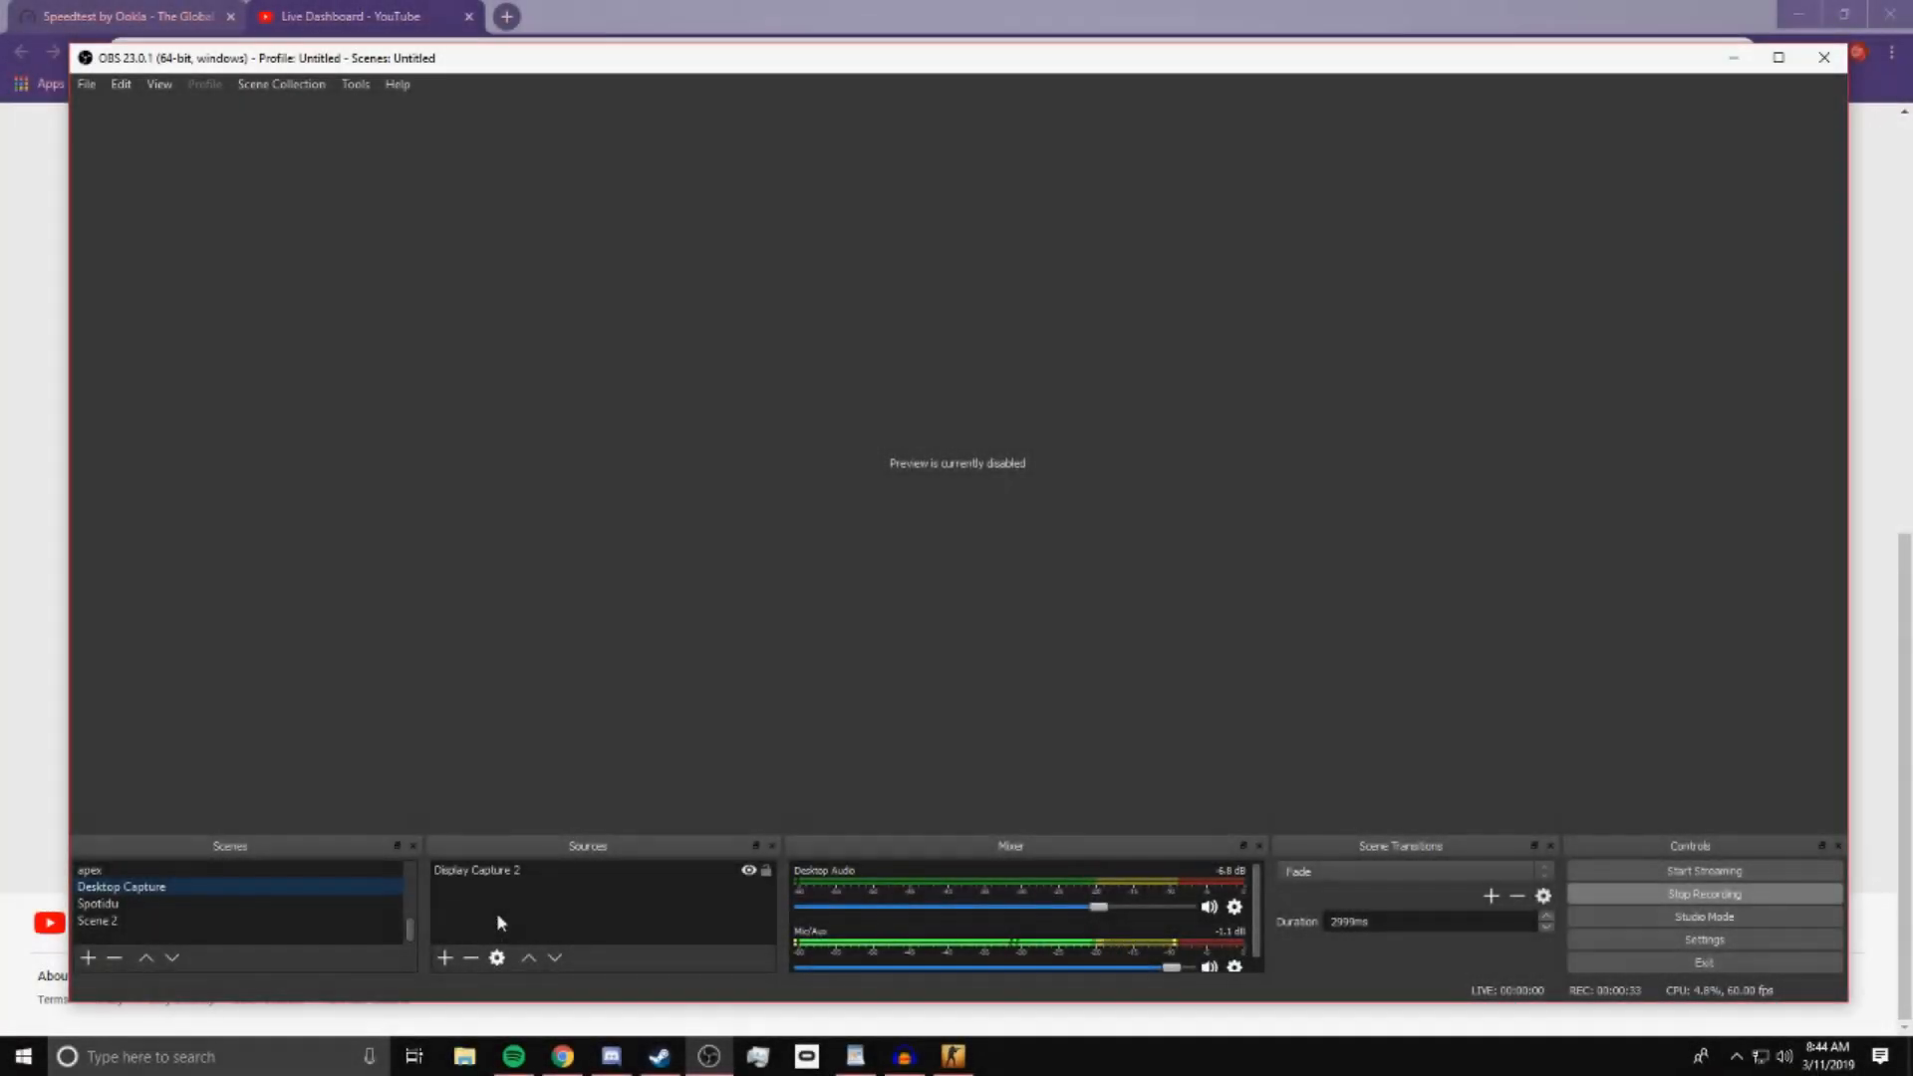
Add a new Display Capture source named Monitor to the Desktop Capture scene
right_click(498, 916)
key("Escape")
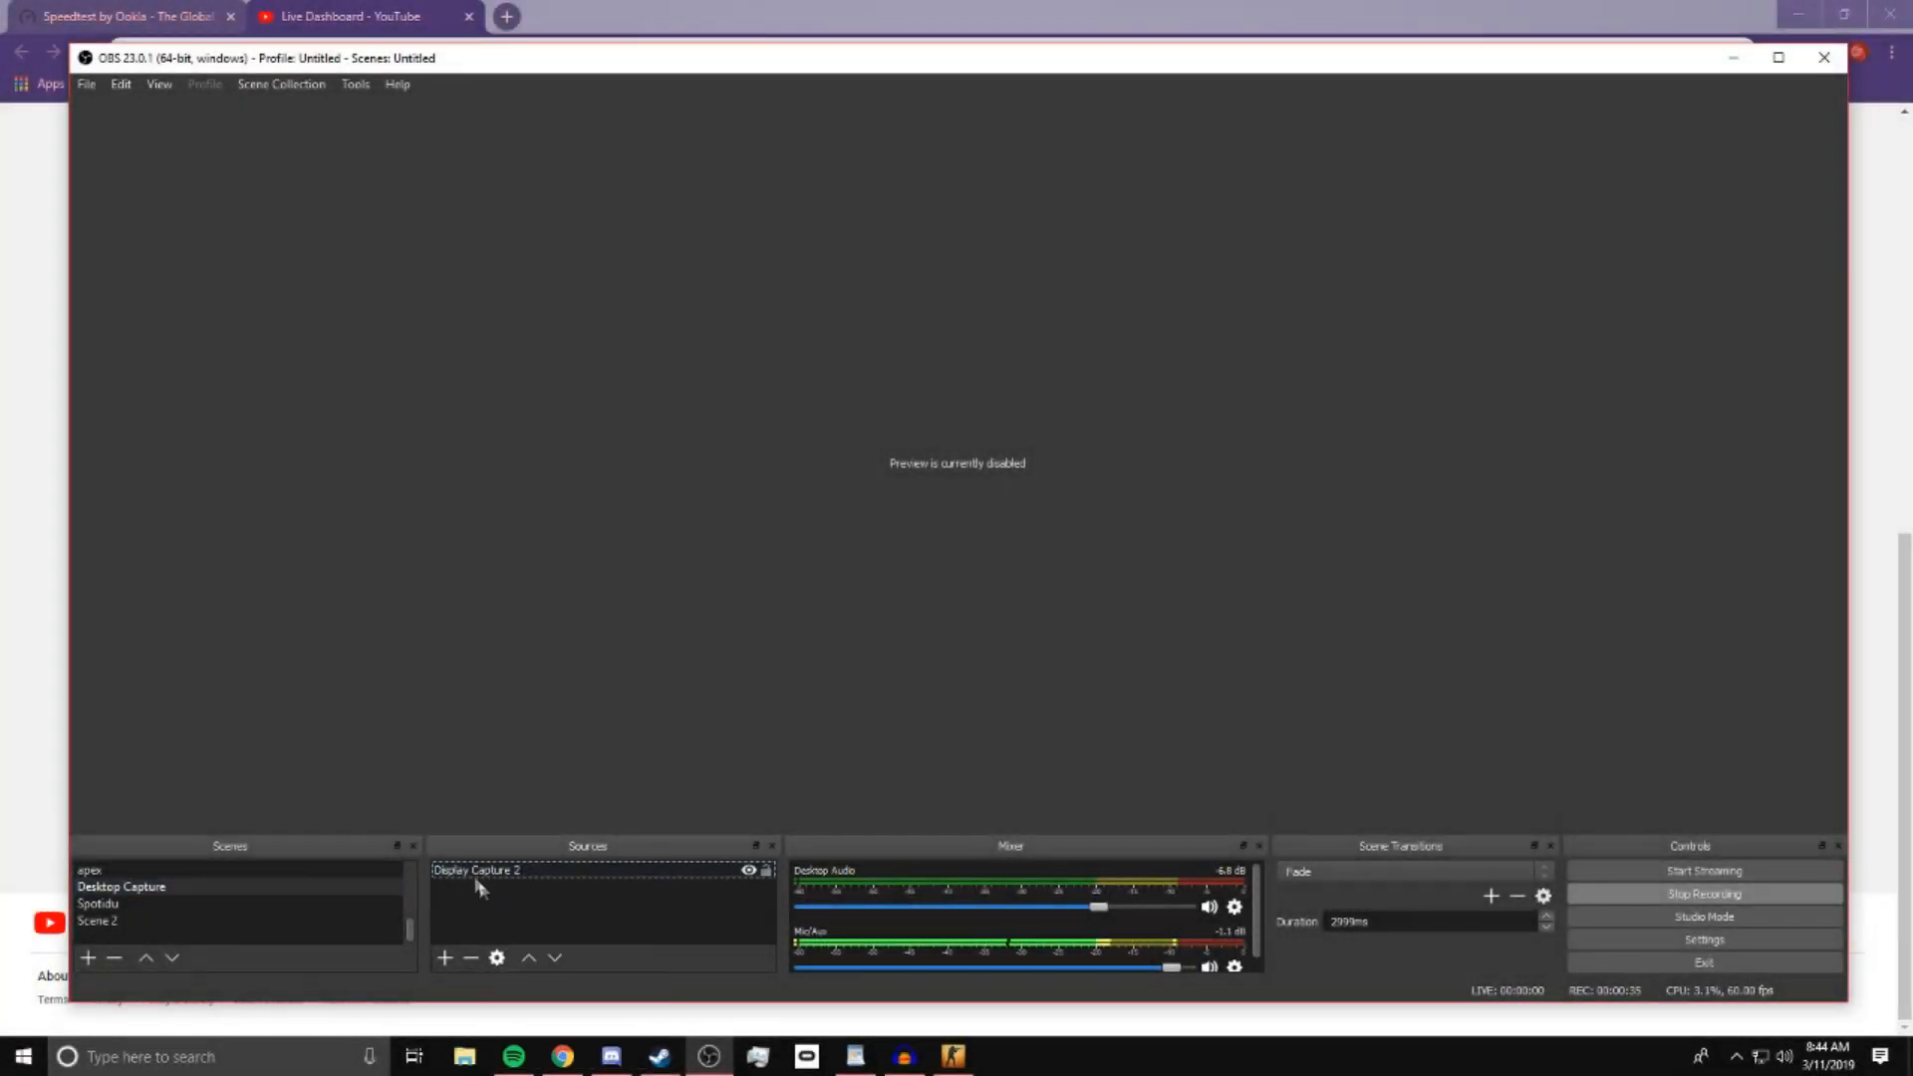
right_click(514, 920)
mouse_move(546, 929)
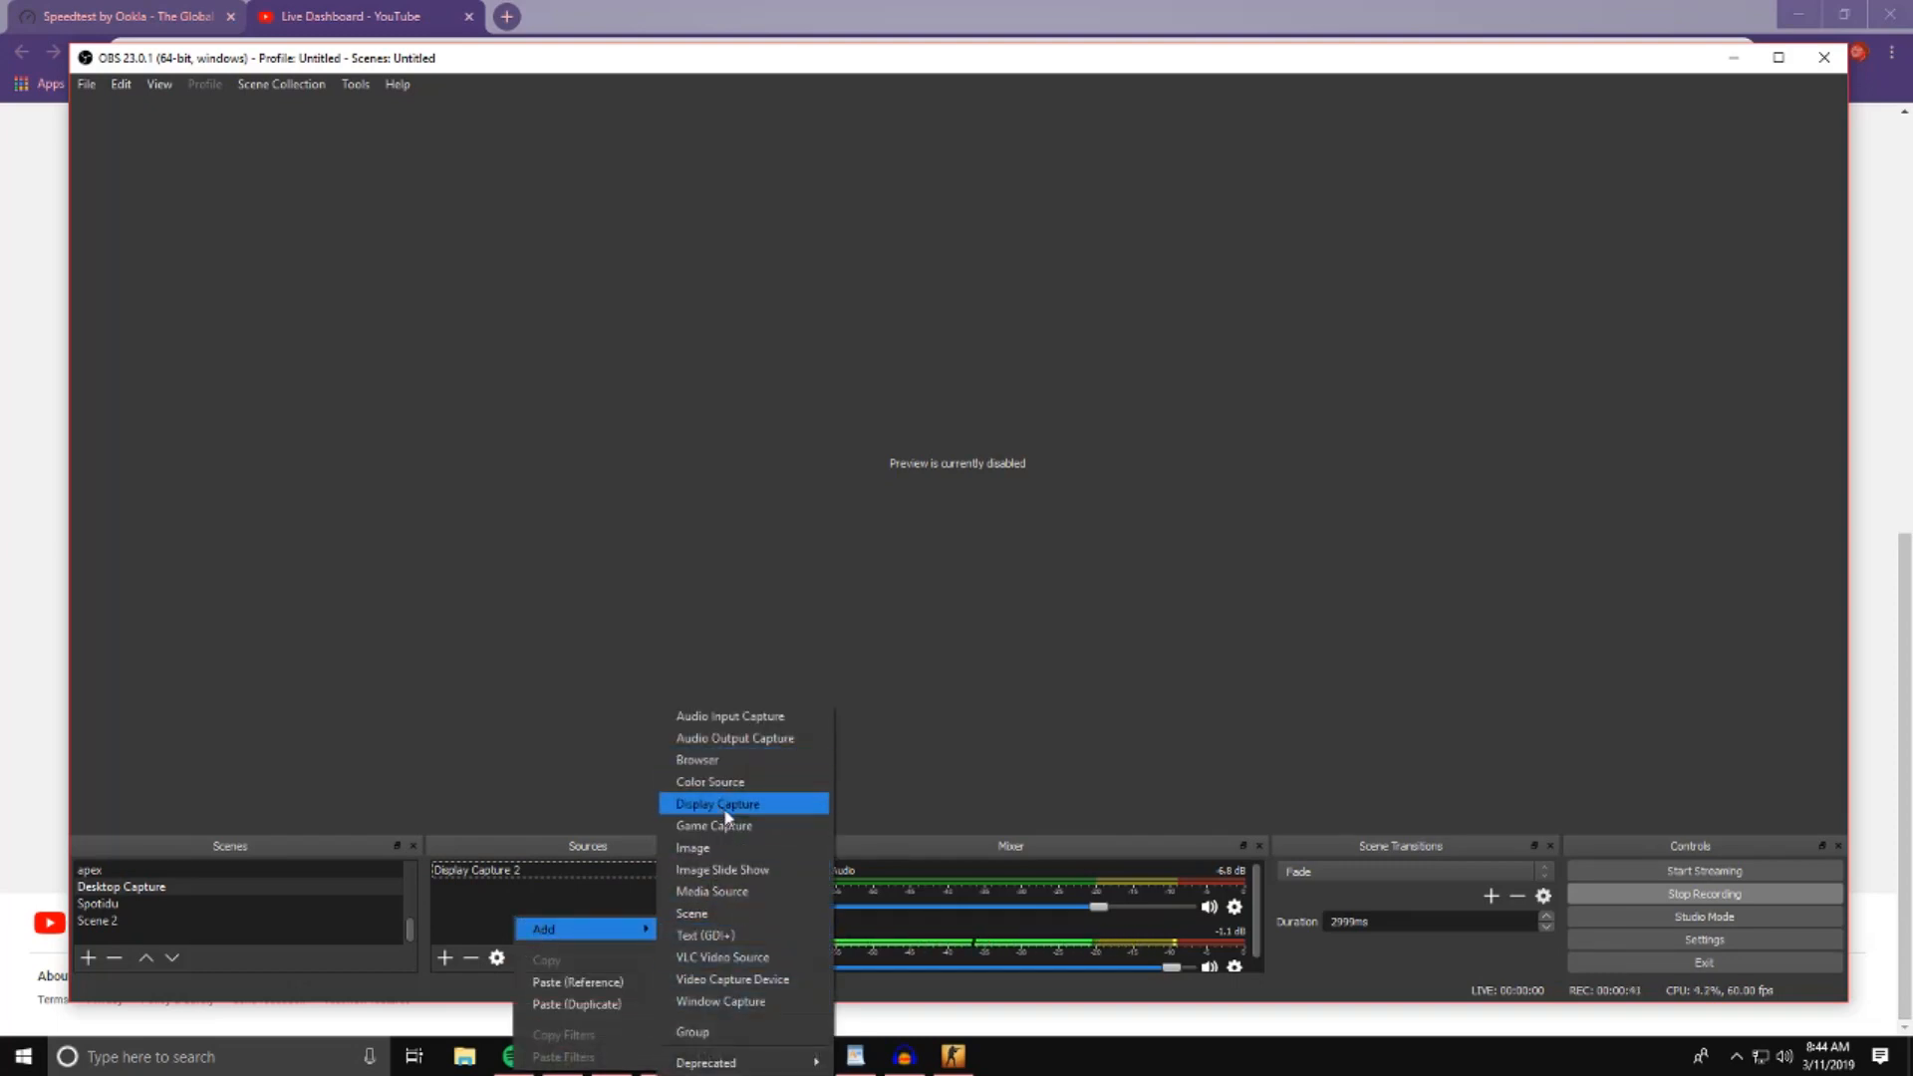
left_click(776, 803)
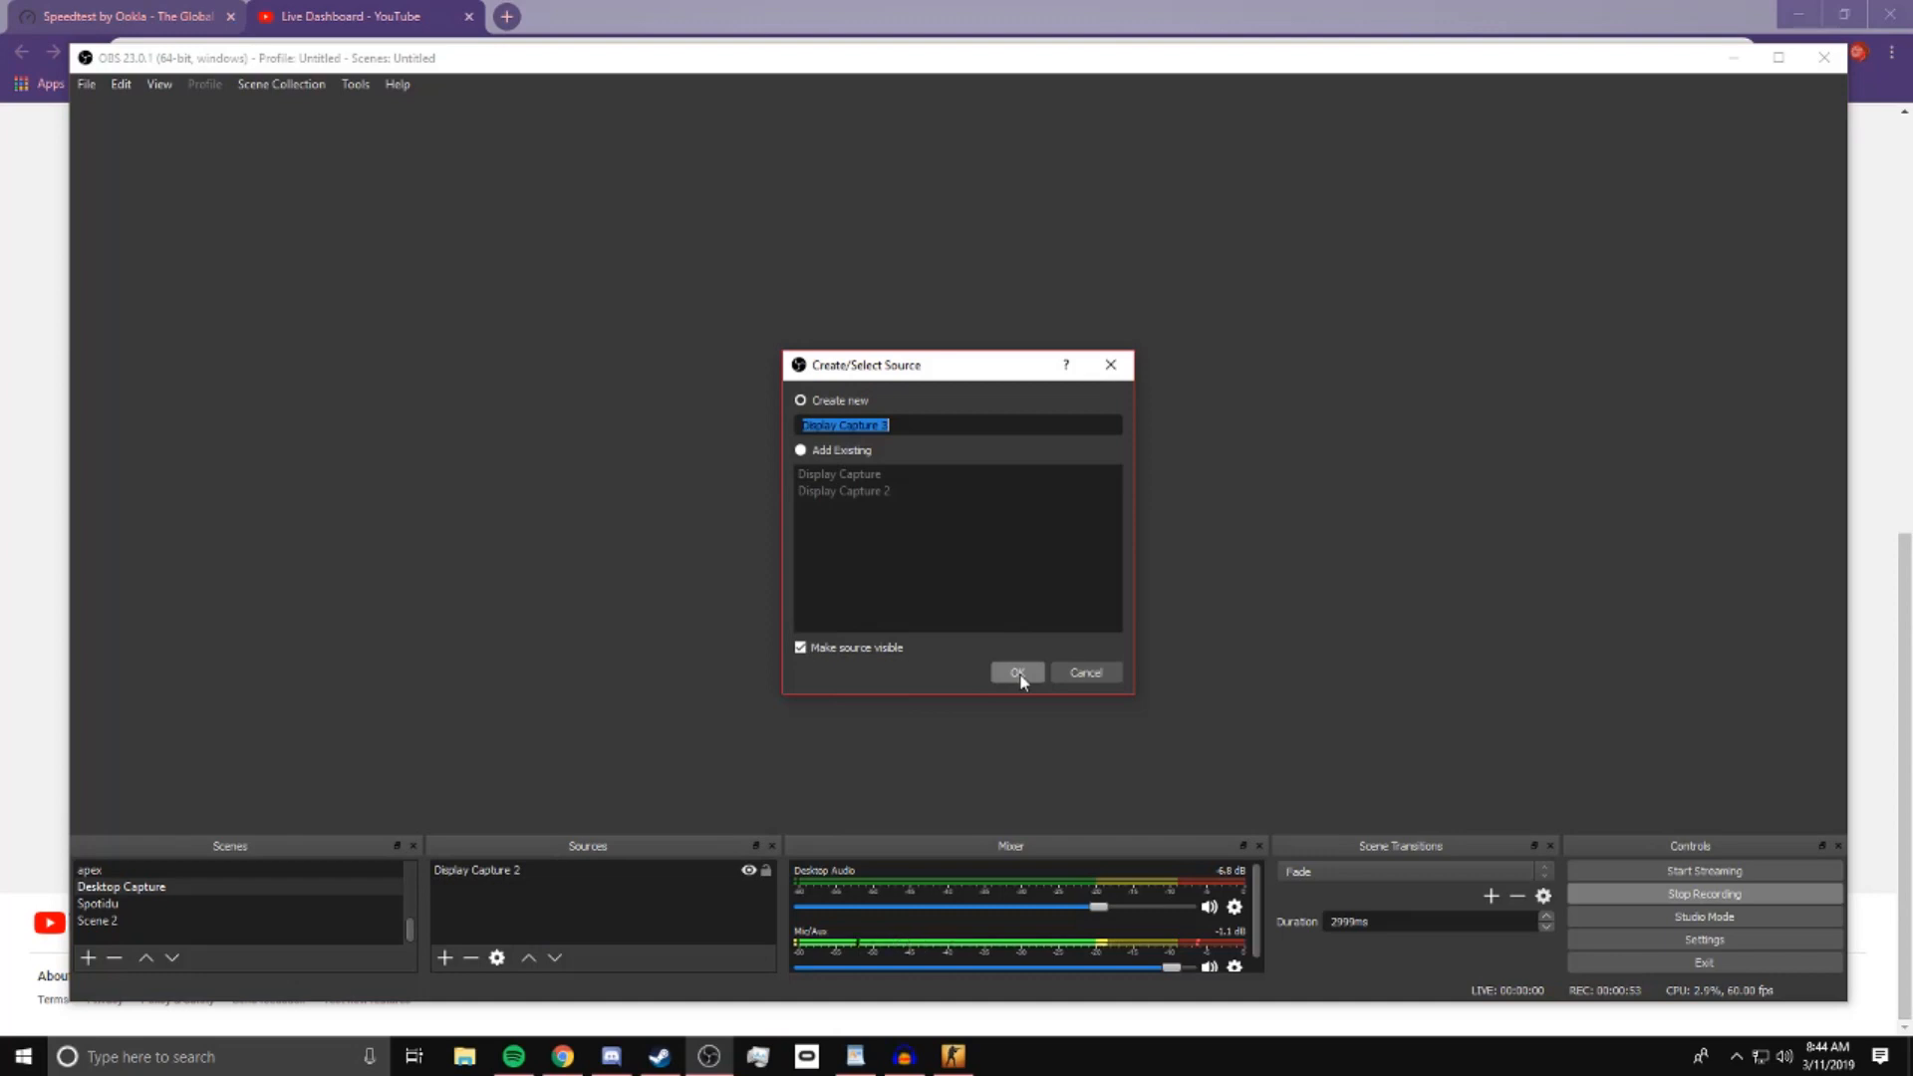
key("BackSpace")
type("Monitor")
left_click(1017, 672)
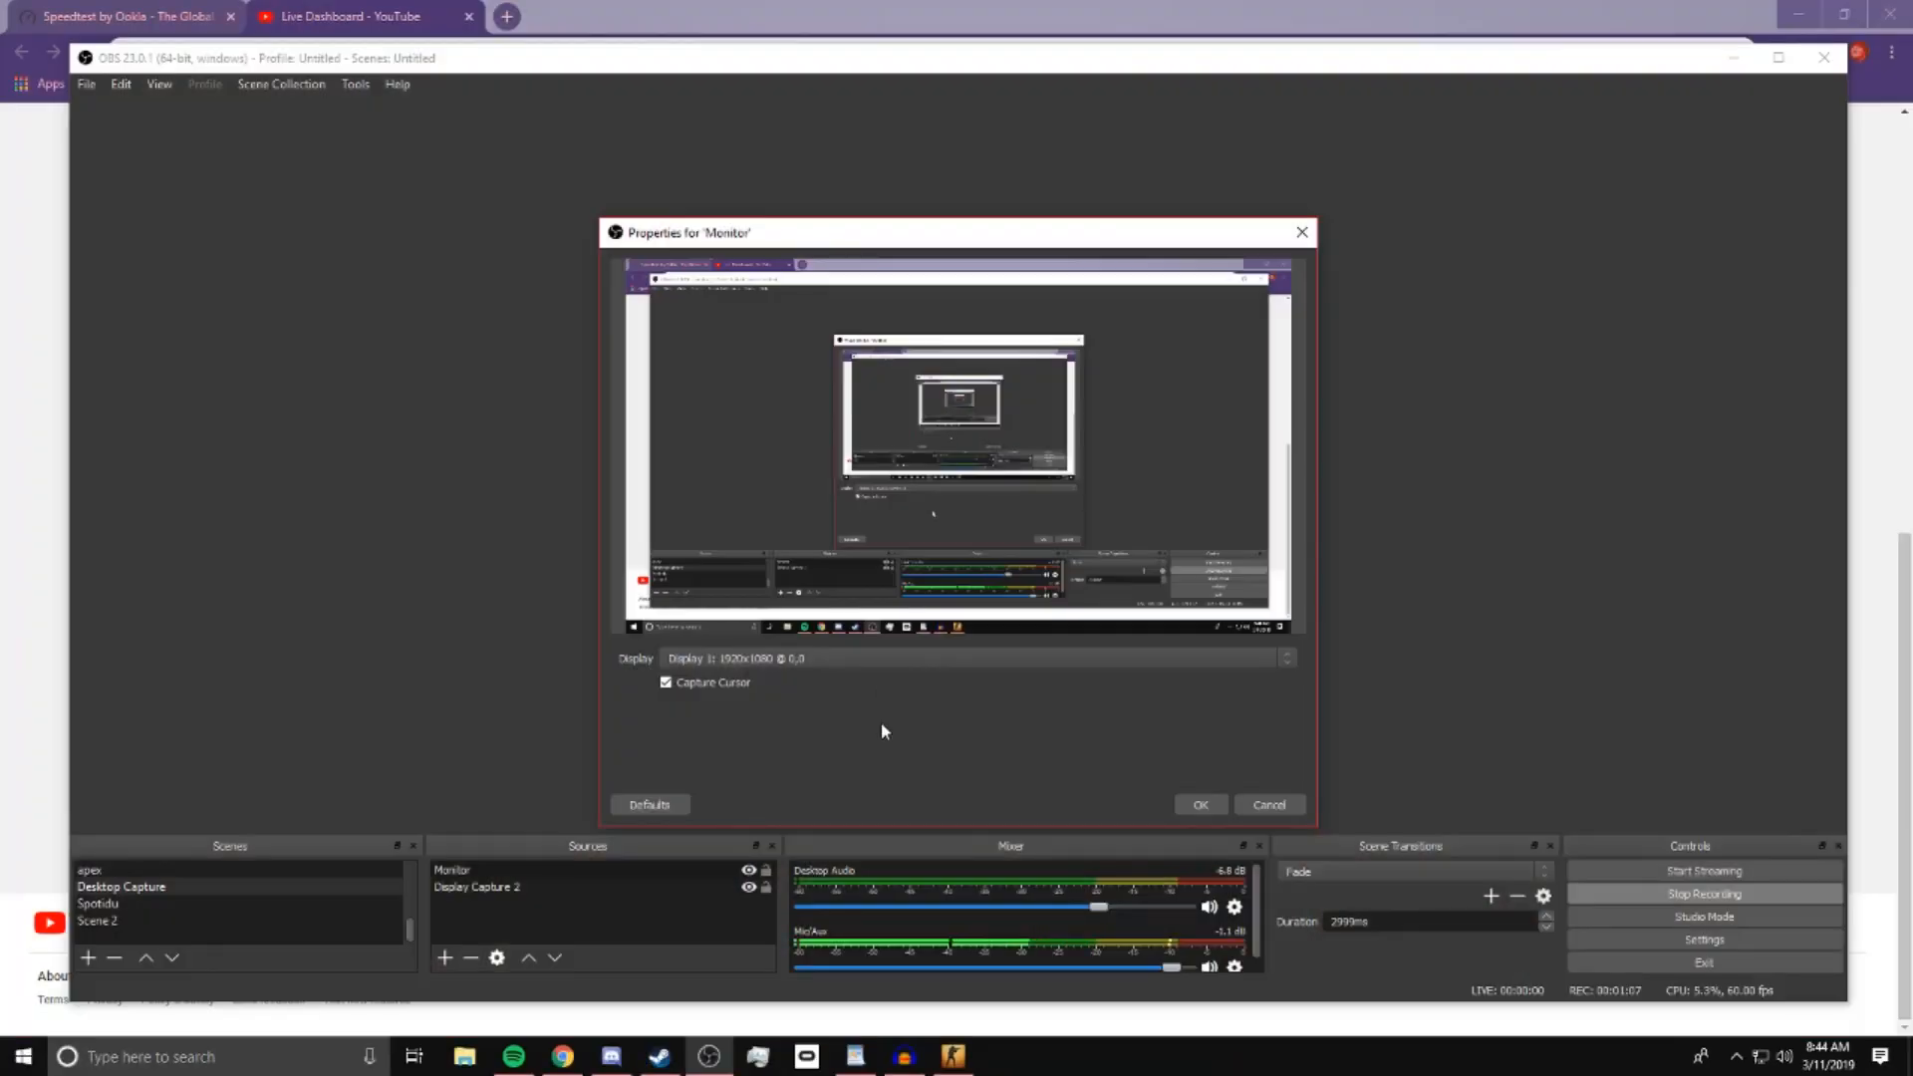
Keep Display 1: 1920x1080 @ 0,0 as the Monitor source's display and accept its properties
left_click(902, 657)
left_click(879, 735)
left_click(905, 658)
left_click(787, 659)
left_click(803, 667)
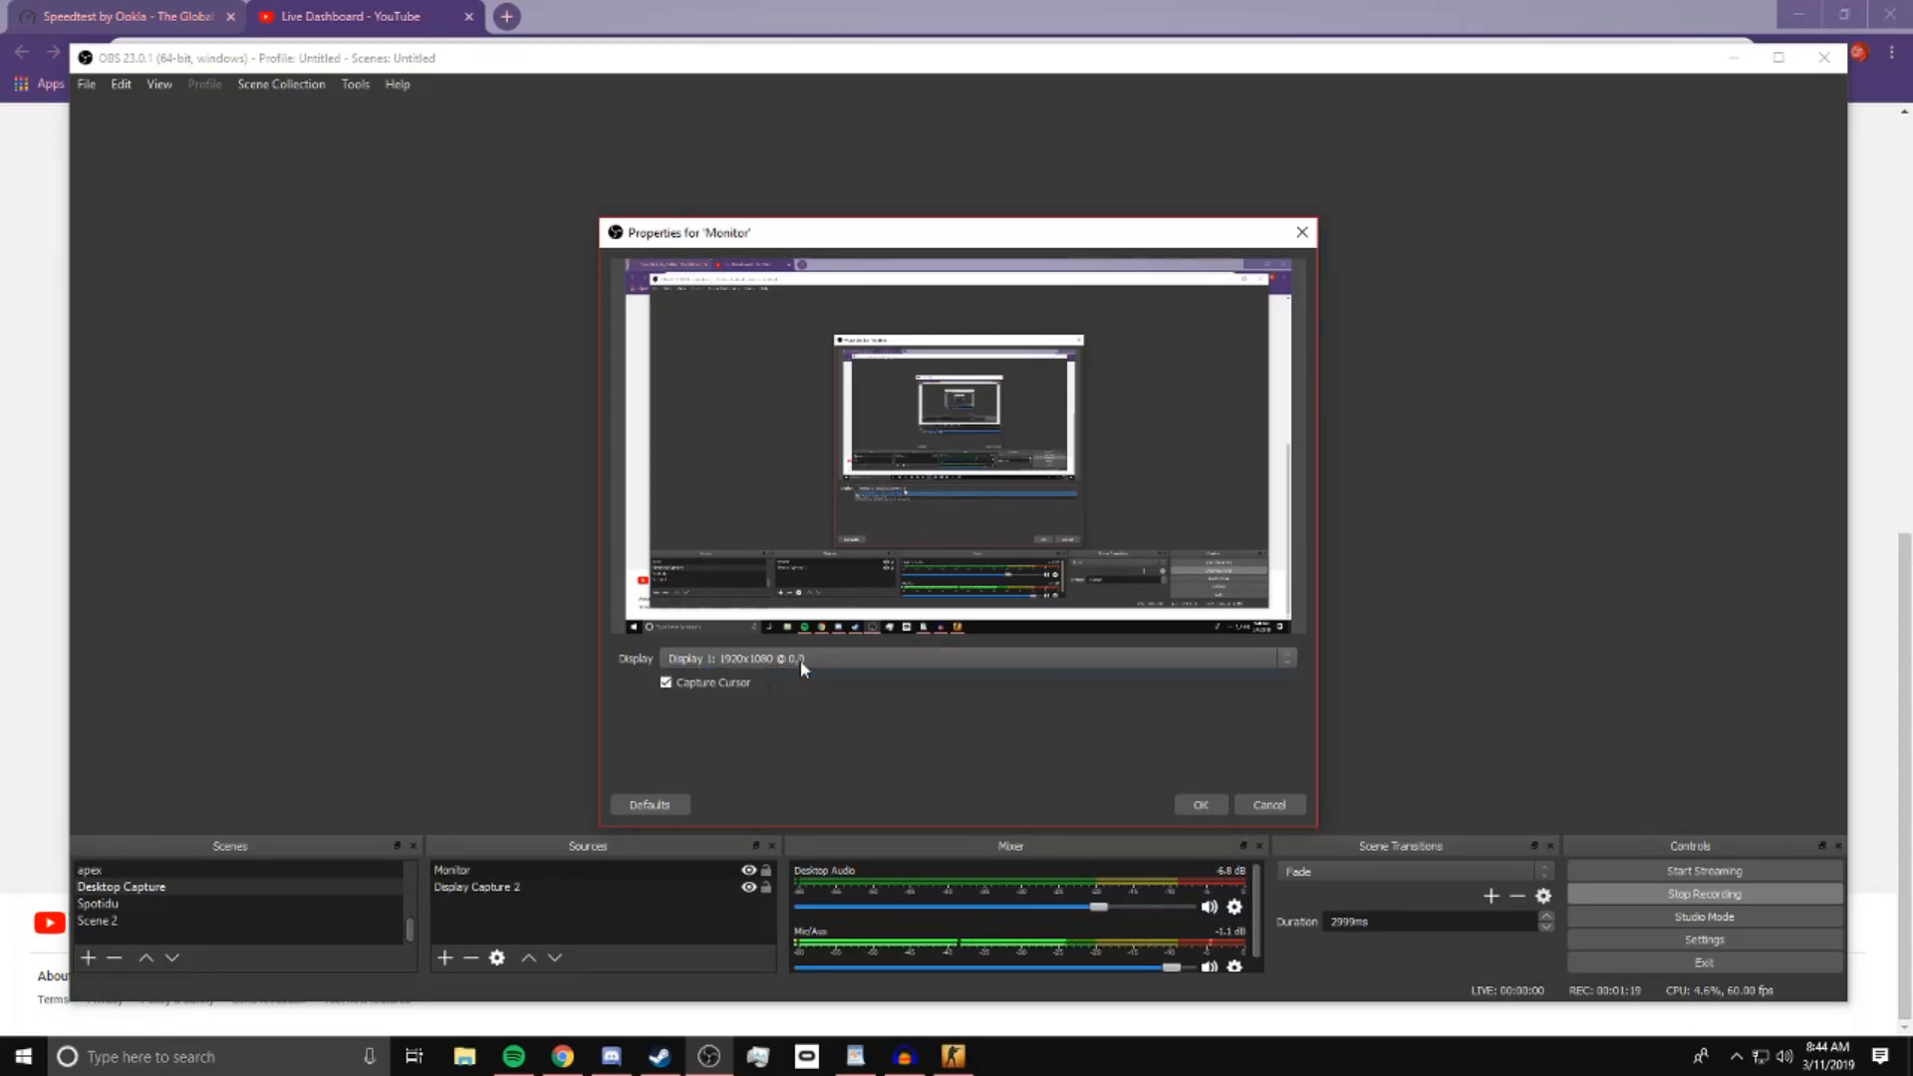
left_click(1202, 805)
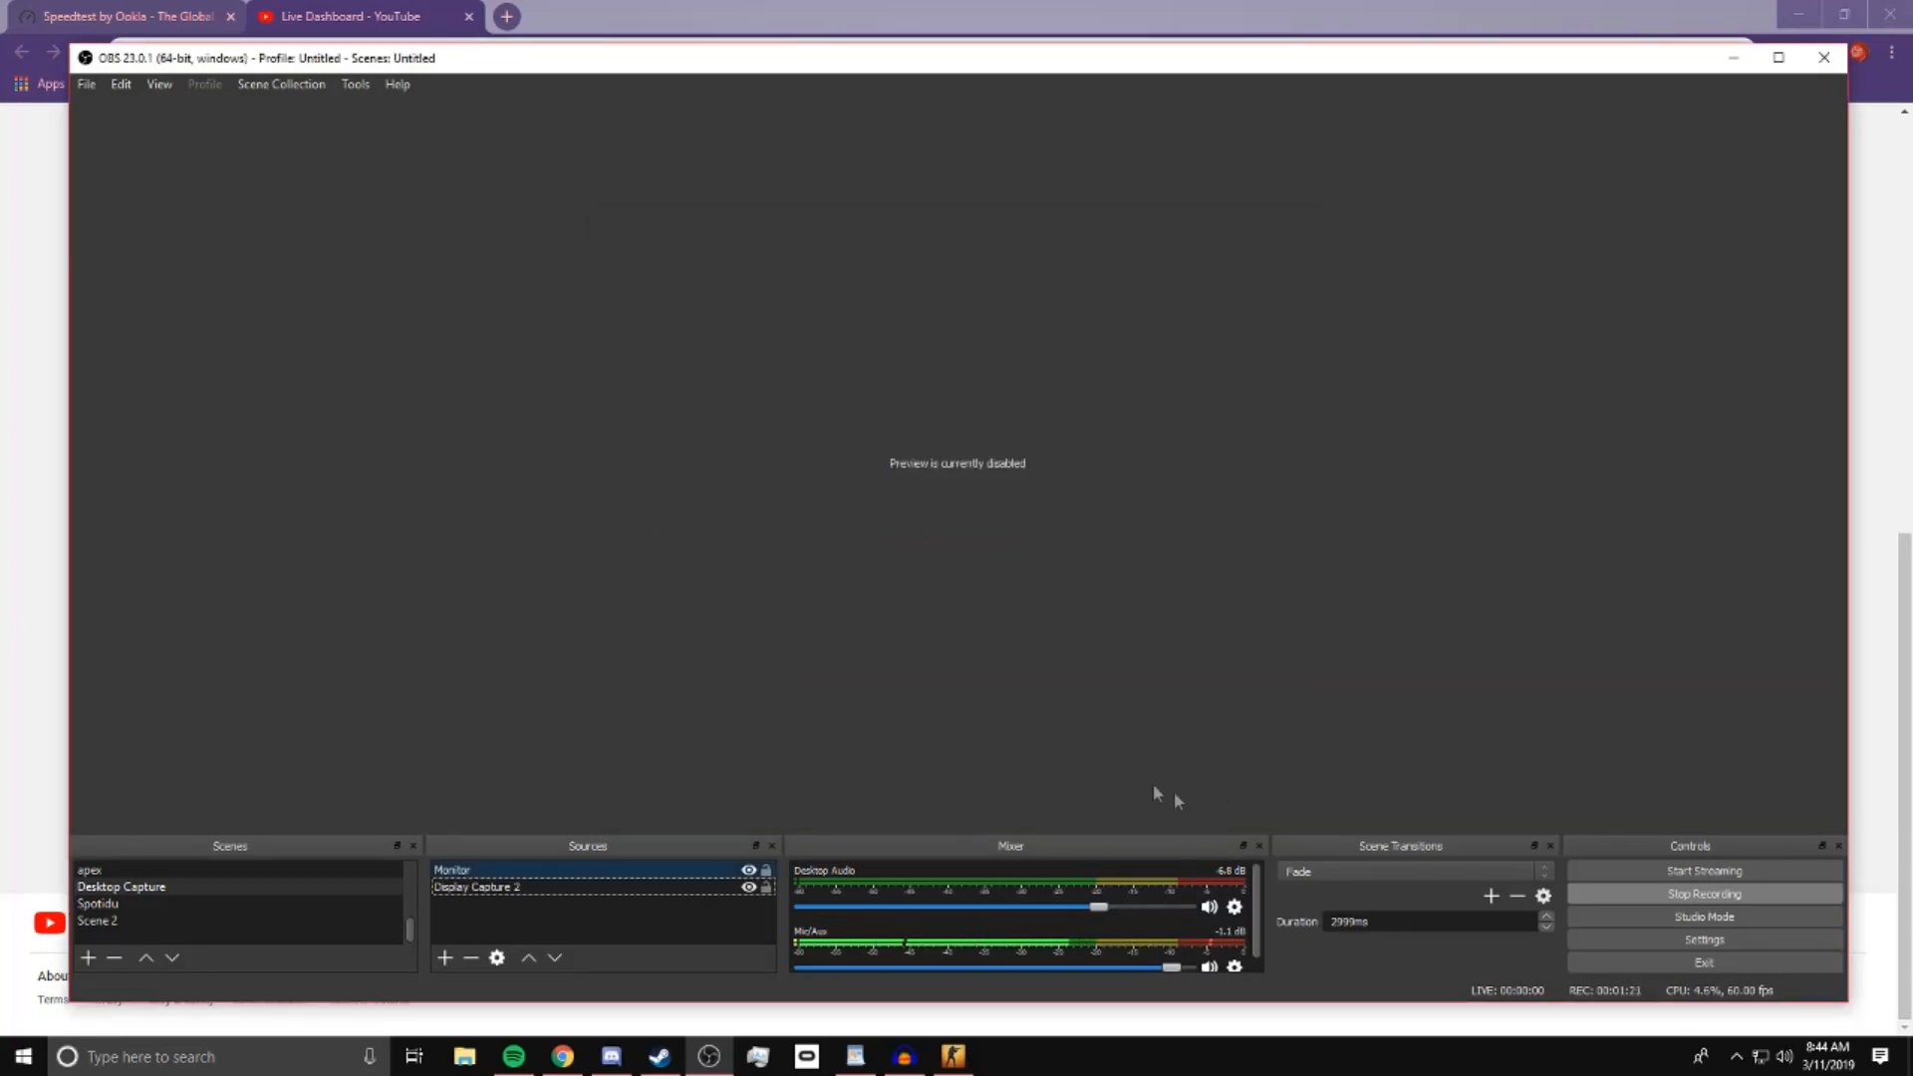
Enable the preview briefly to check the captured display, and disable it again
right_click(703, 658)
left_click(718, 666)
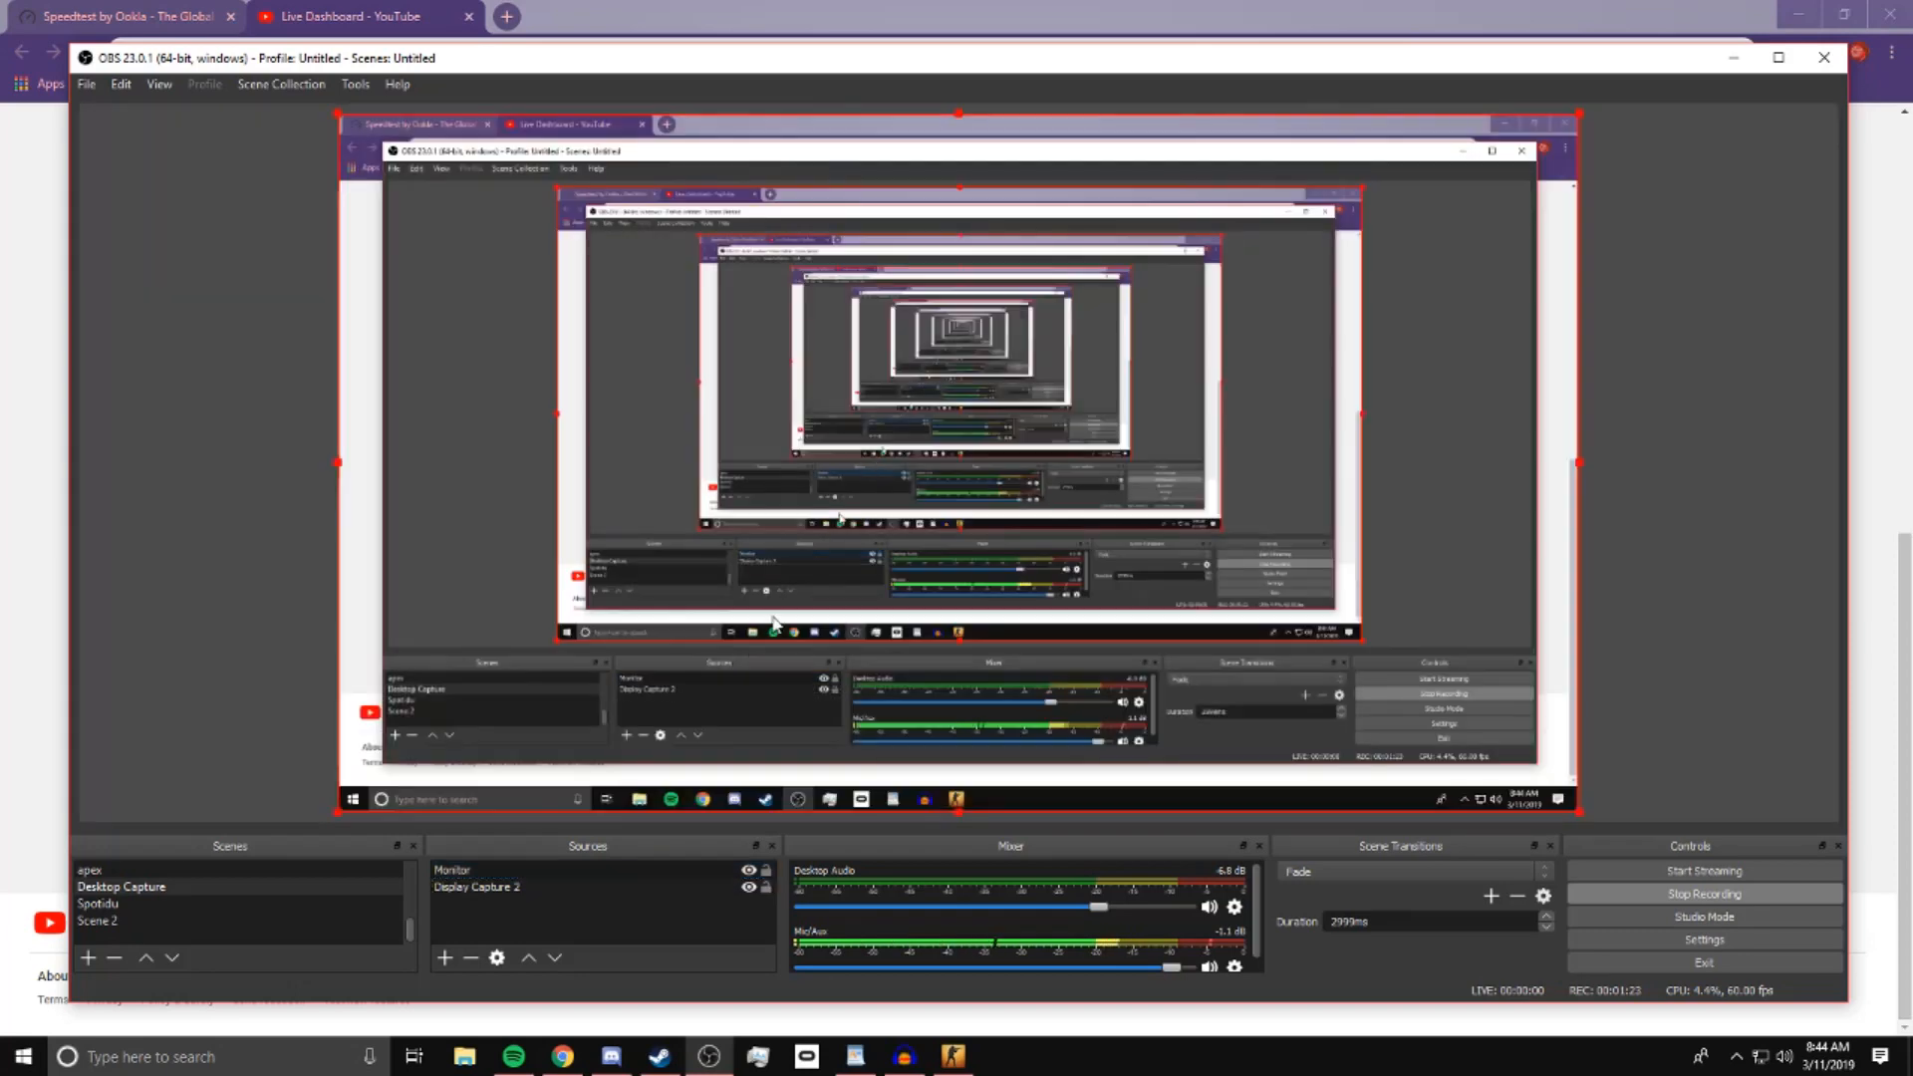
right_click(695, 736)
left_click(710, 743)
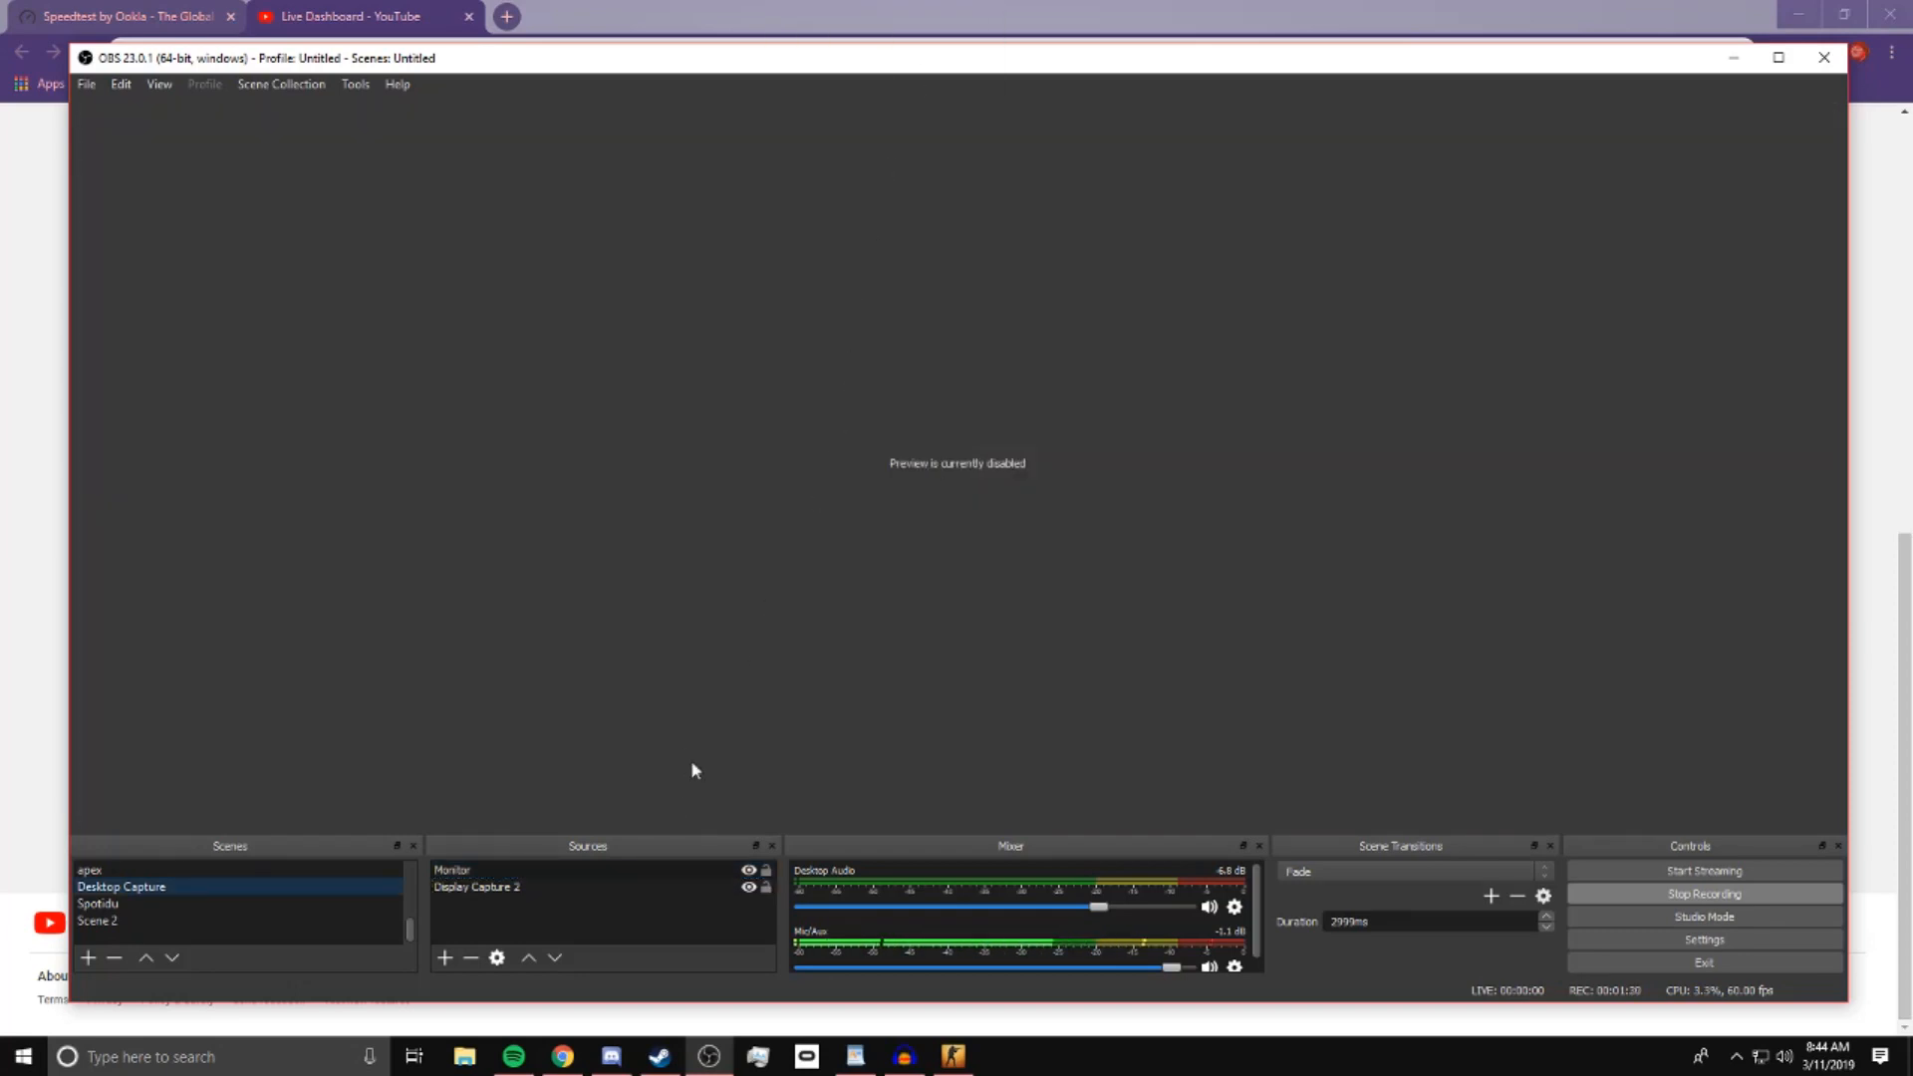
right_click(588, 929)
key("Escape")
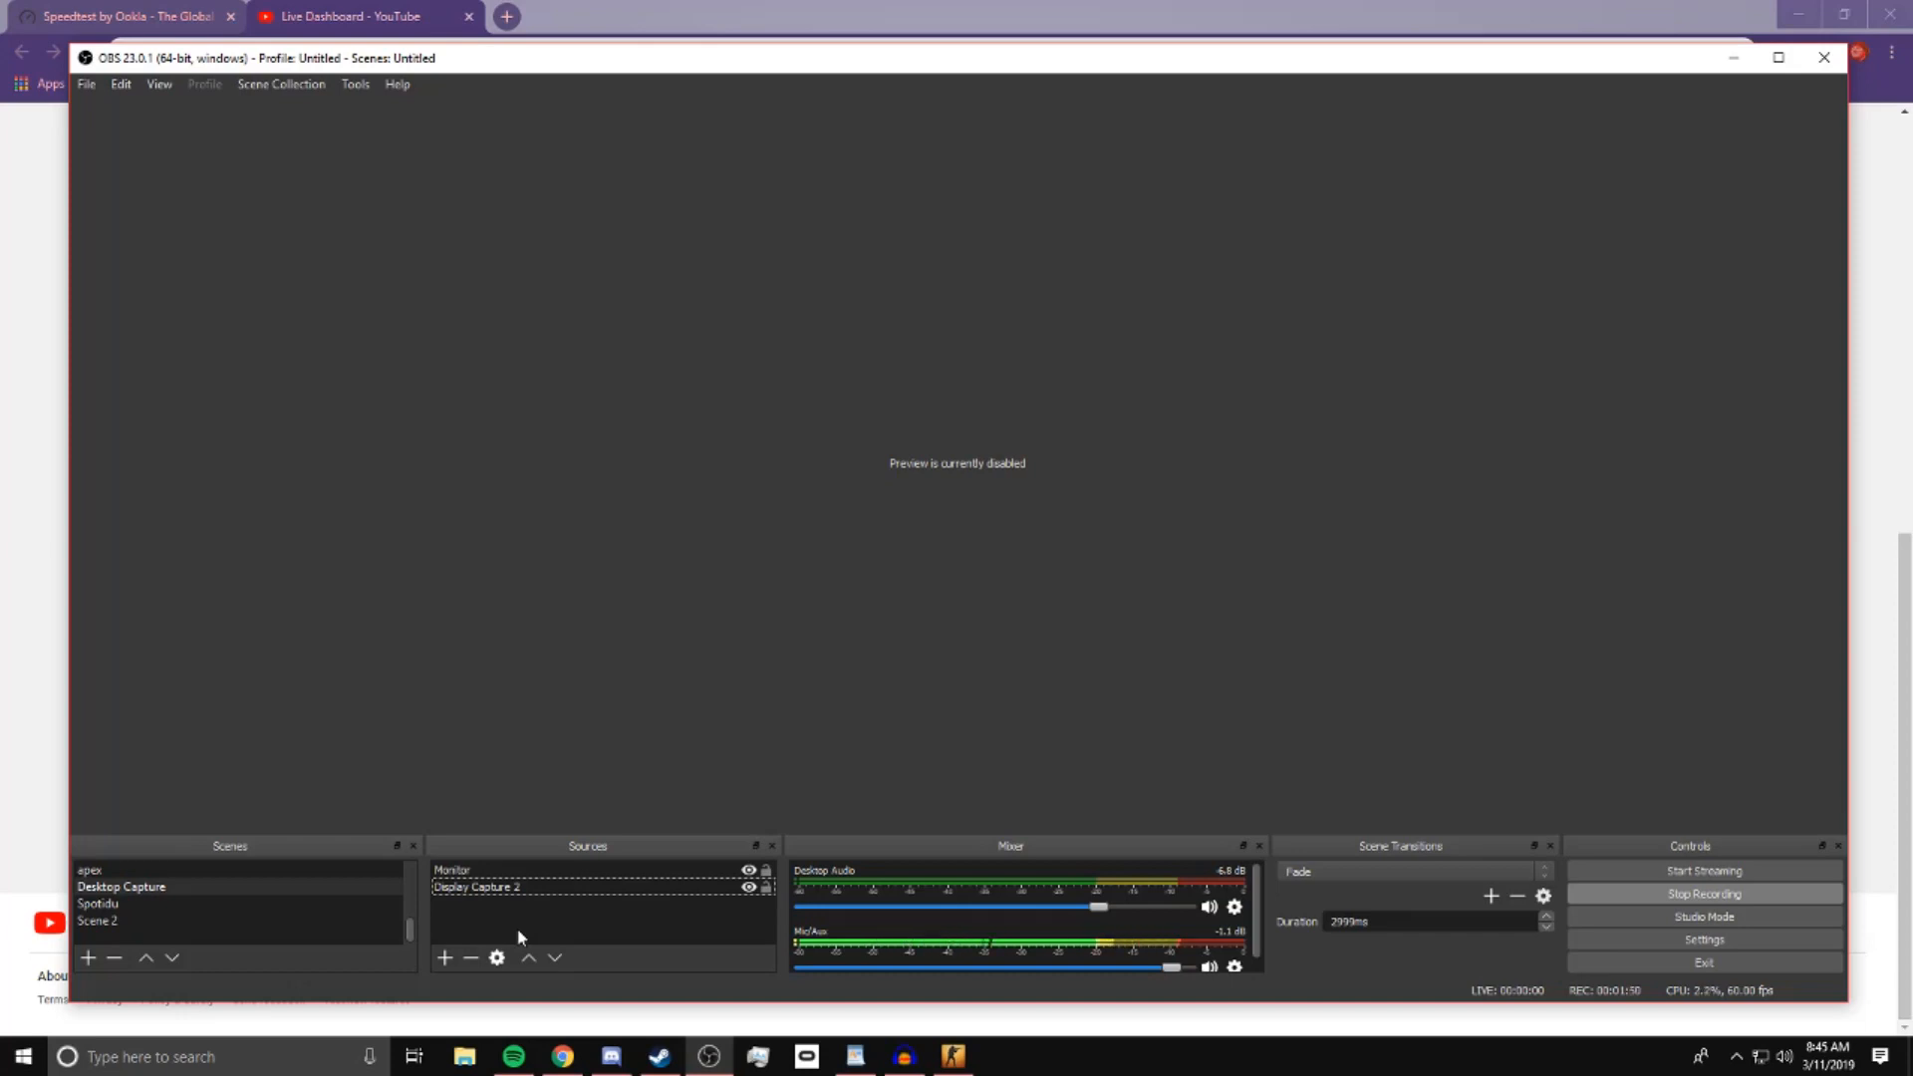
Add a new Game Capture source to the Desktop Capture scene, keeping the suggested name
right_click(519, 929)
mouse_move(550, 784)
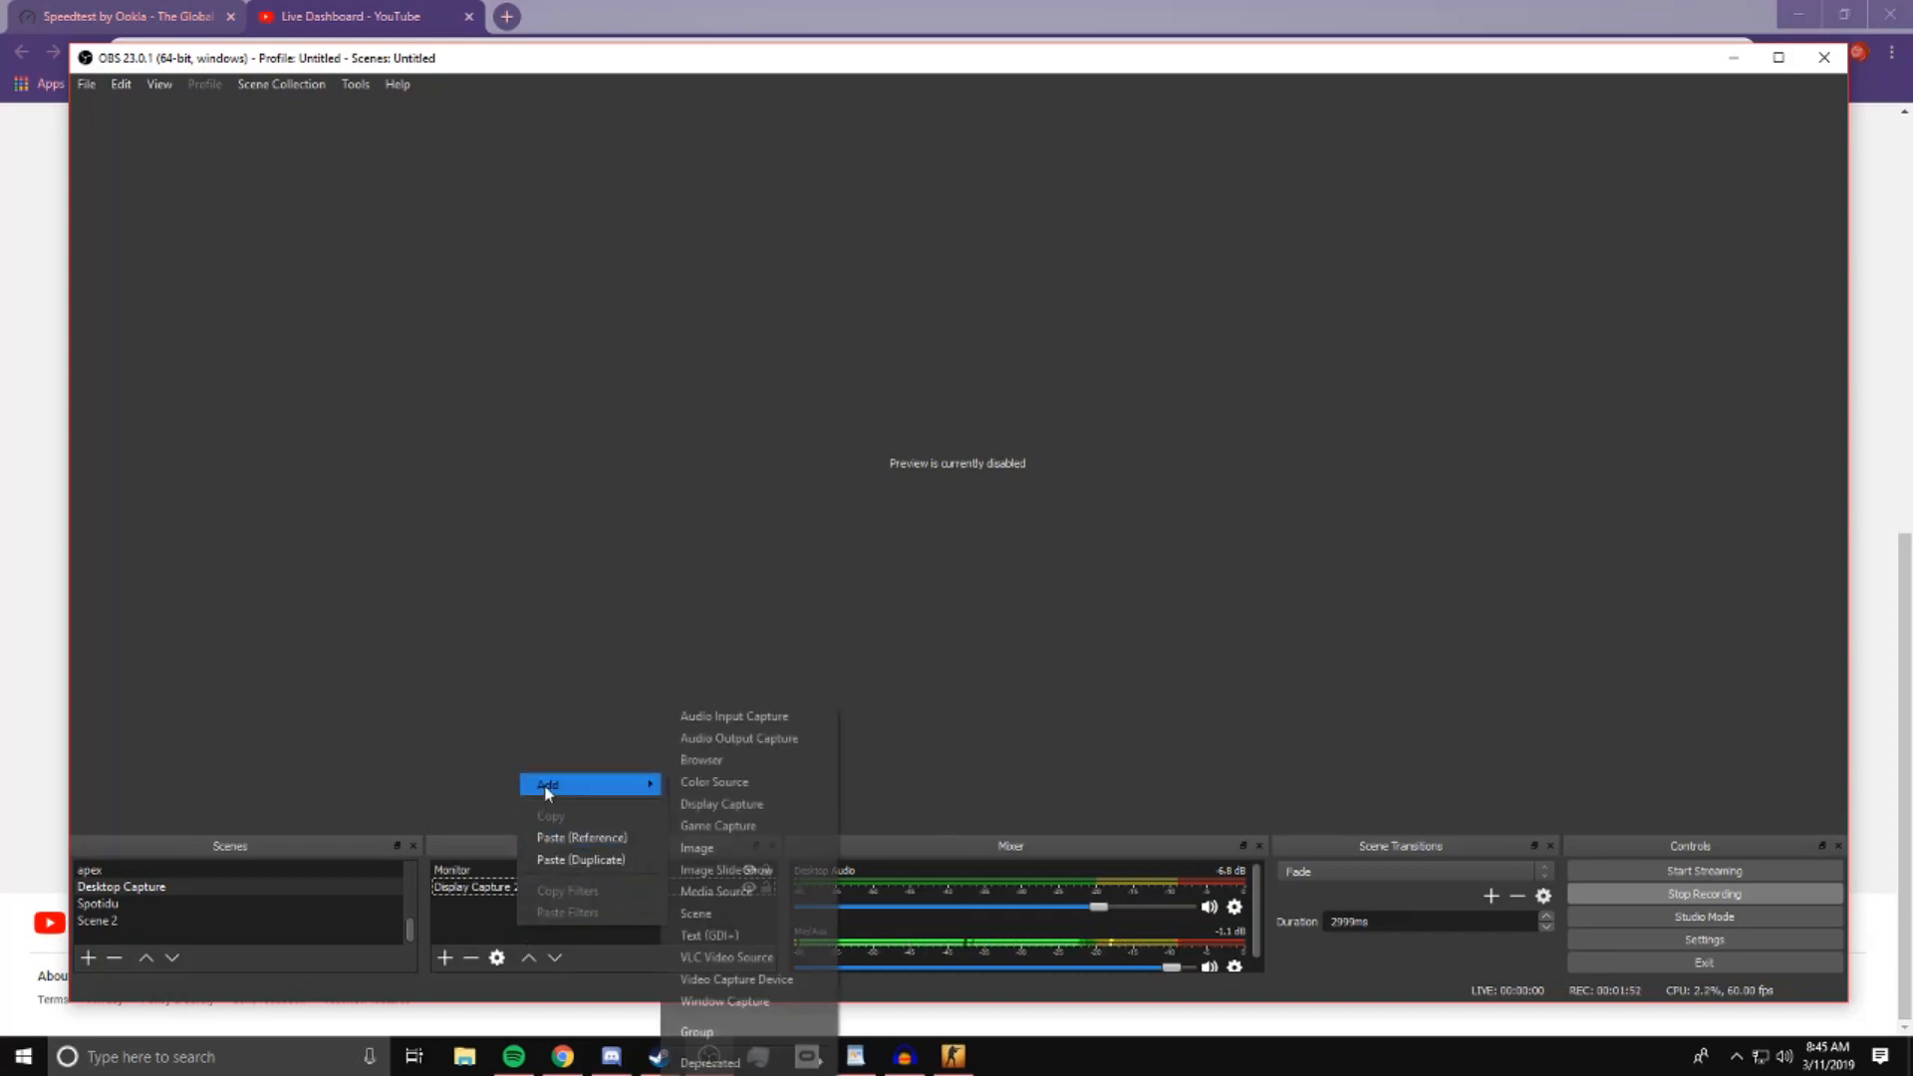
right_click(470, 924)
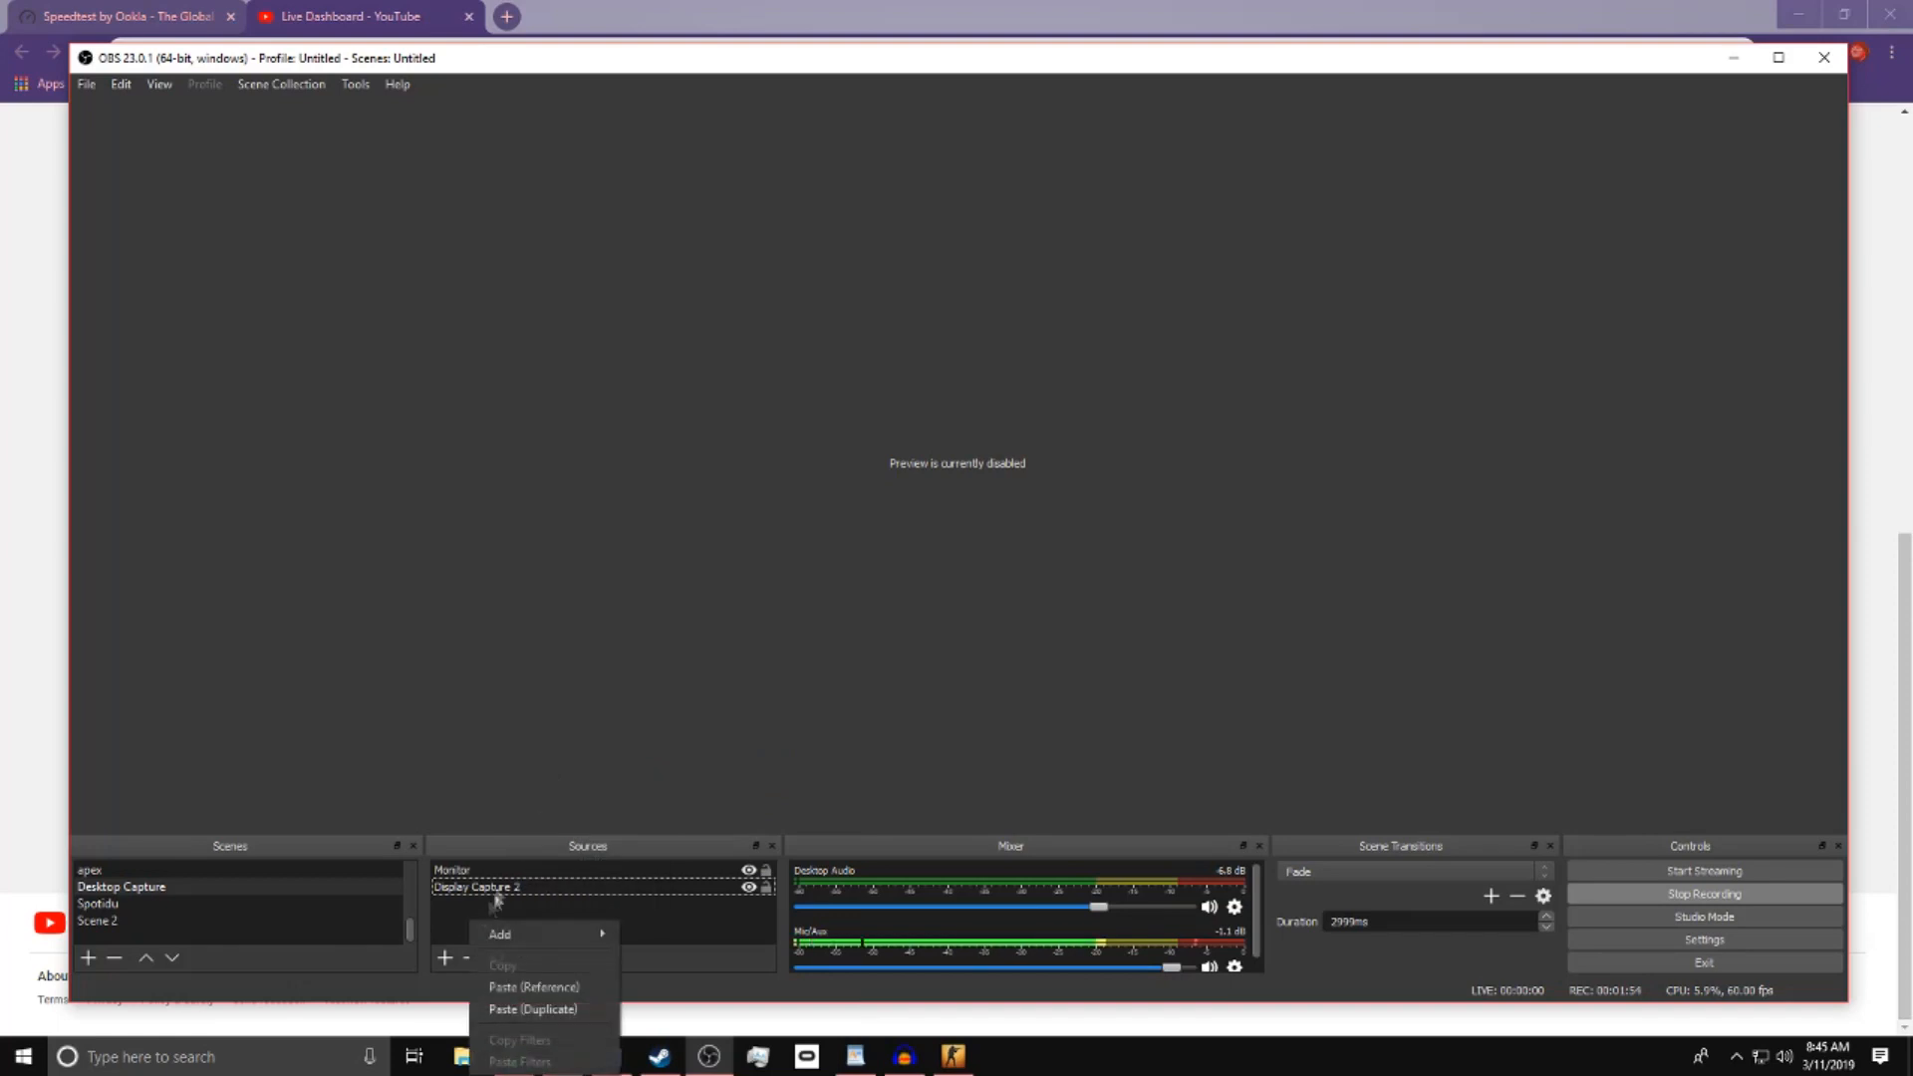
mouse_move(543, 934)
left_click(677, 826)
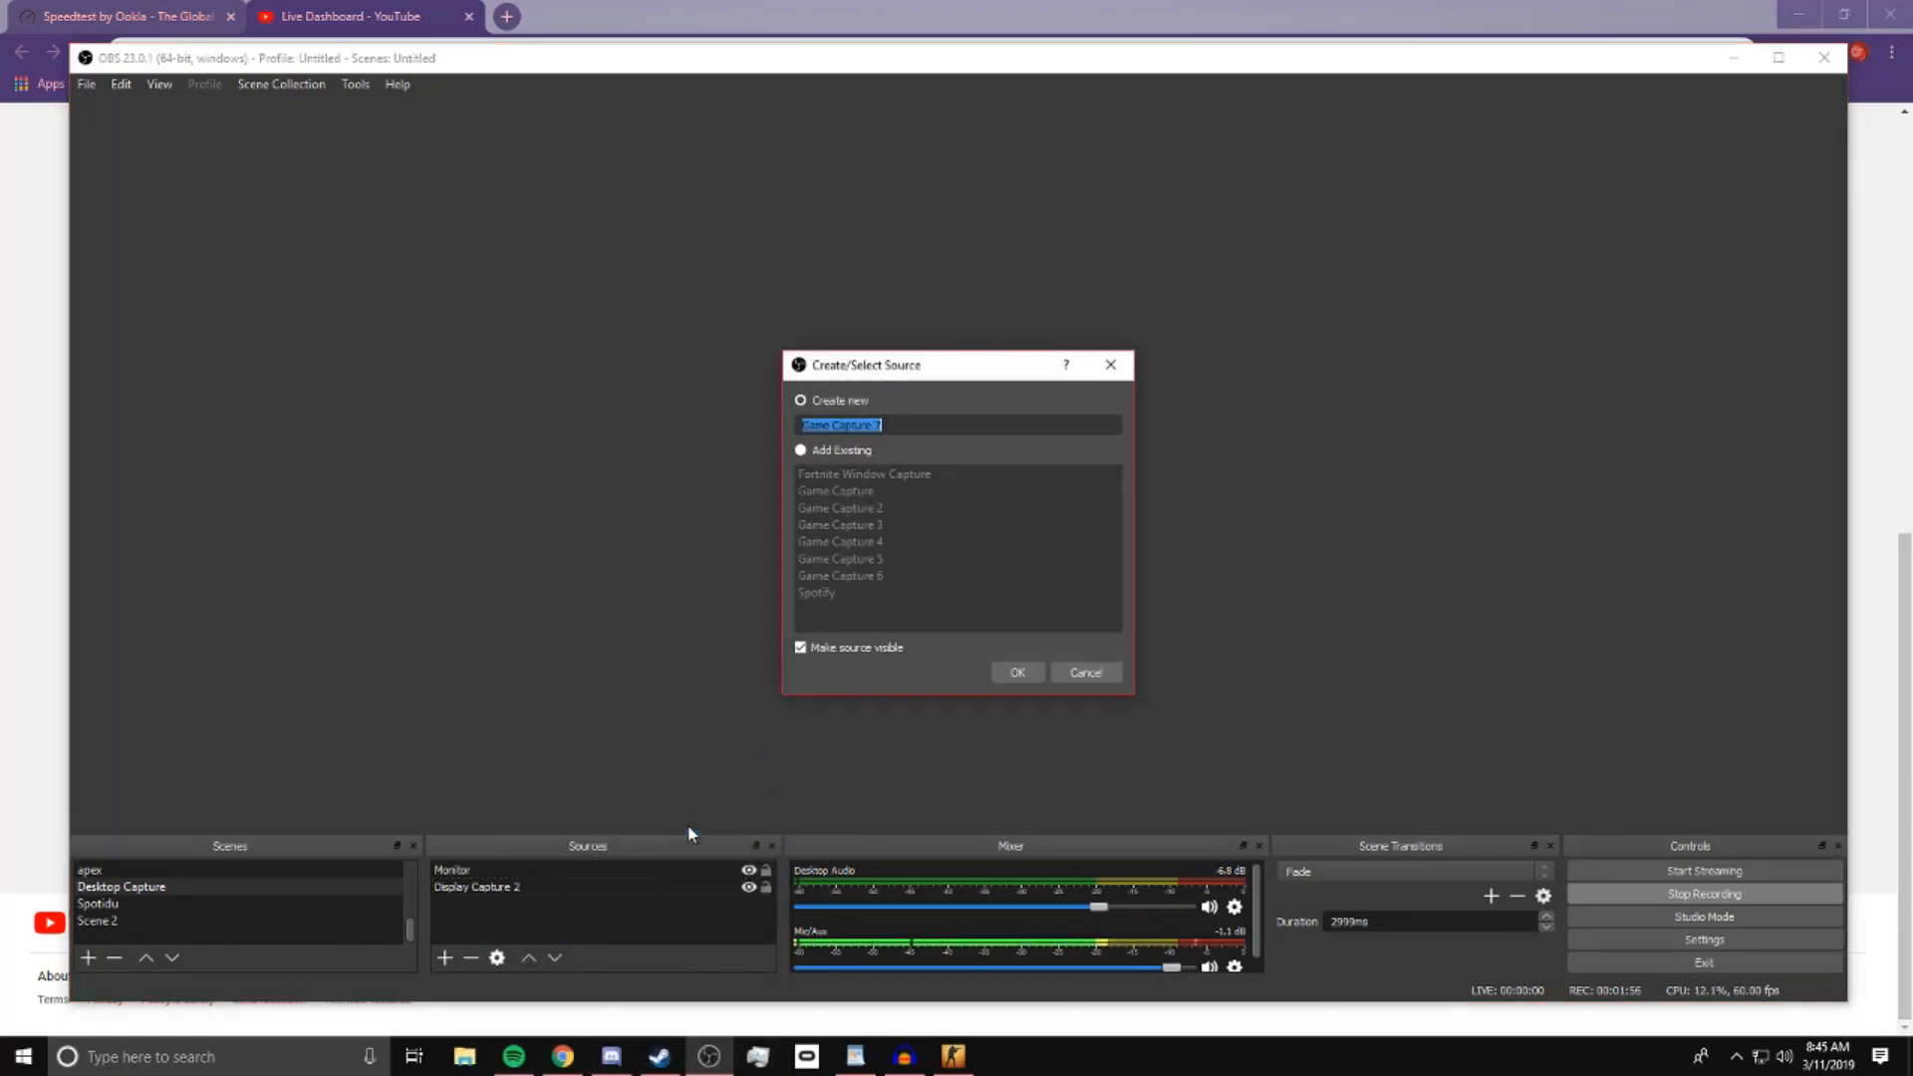
left_click(1034, 677)
Set the new game capture source's mode to Capture specific window
left_click(942, 620)
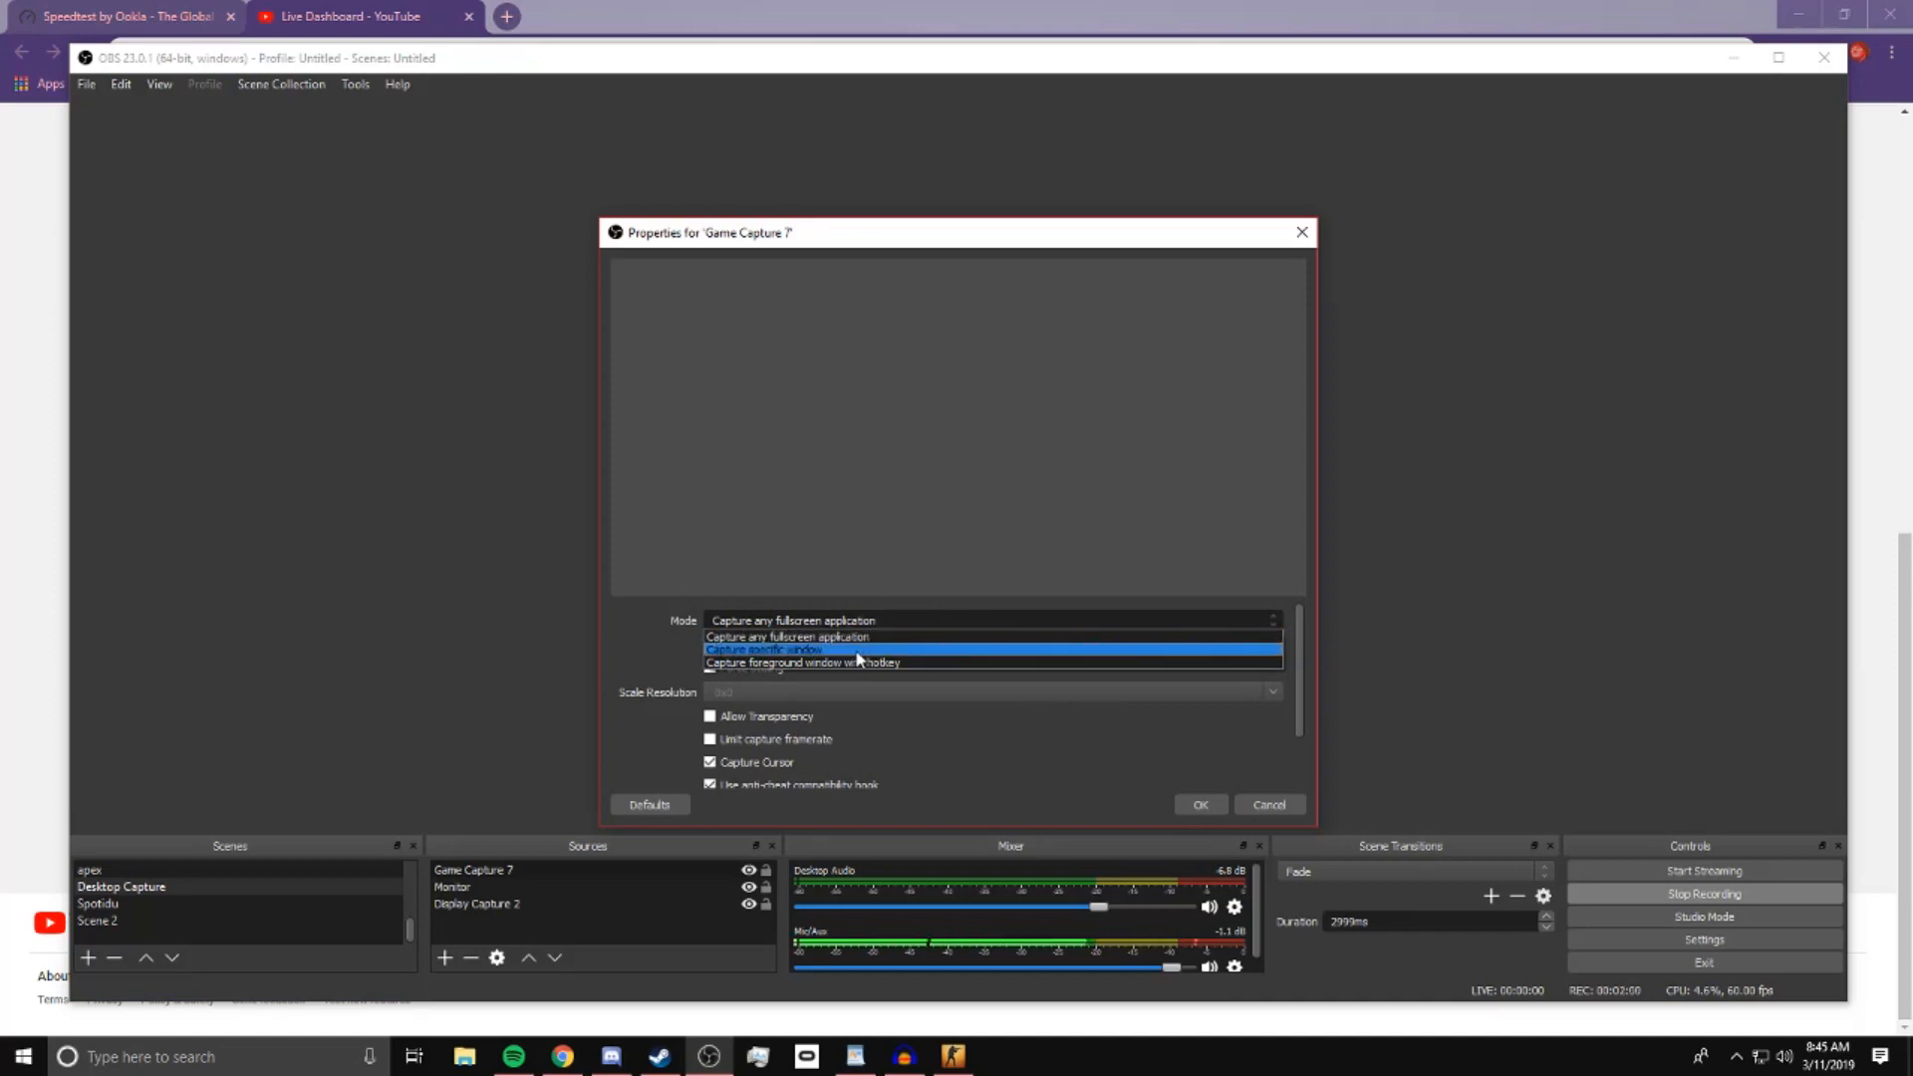
left_click(857, 651)
left_click(835, 586)
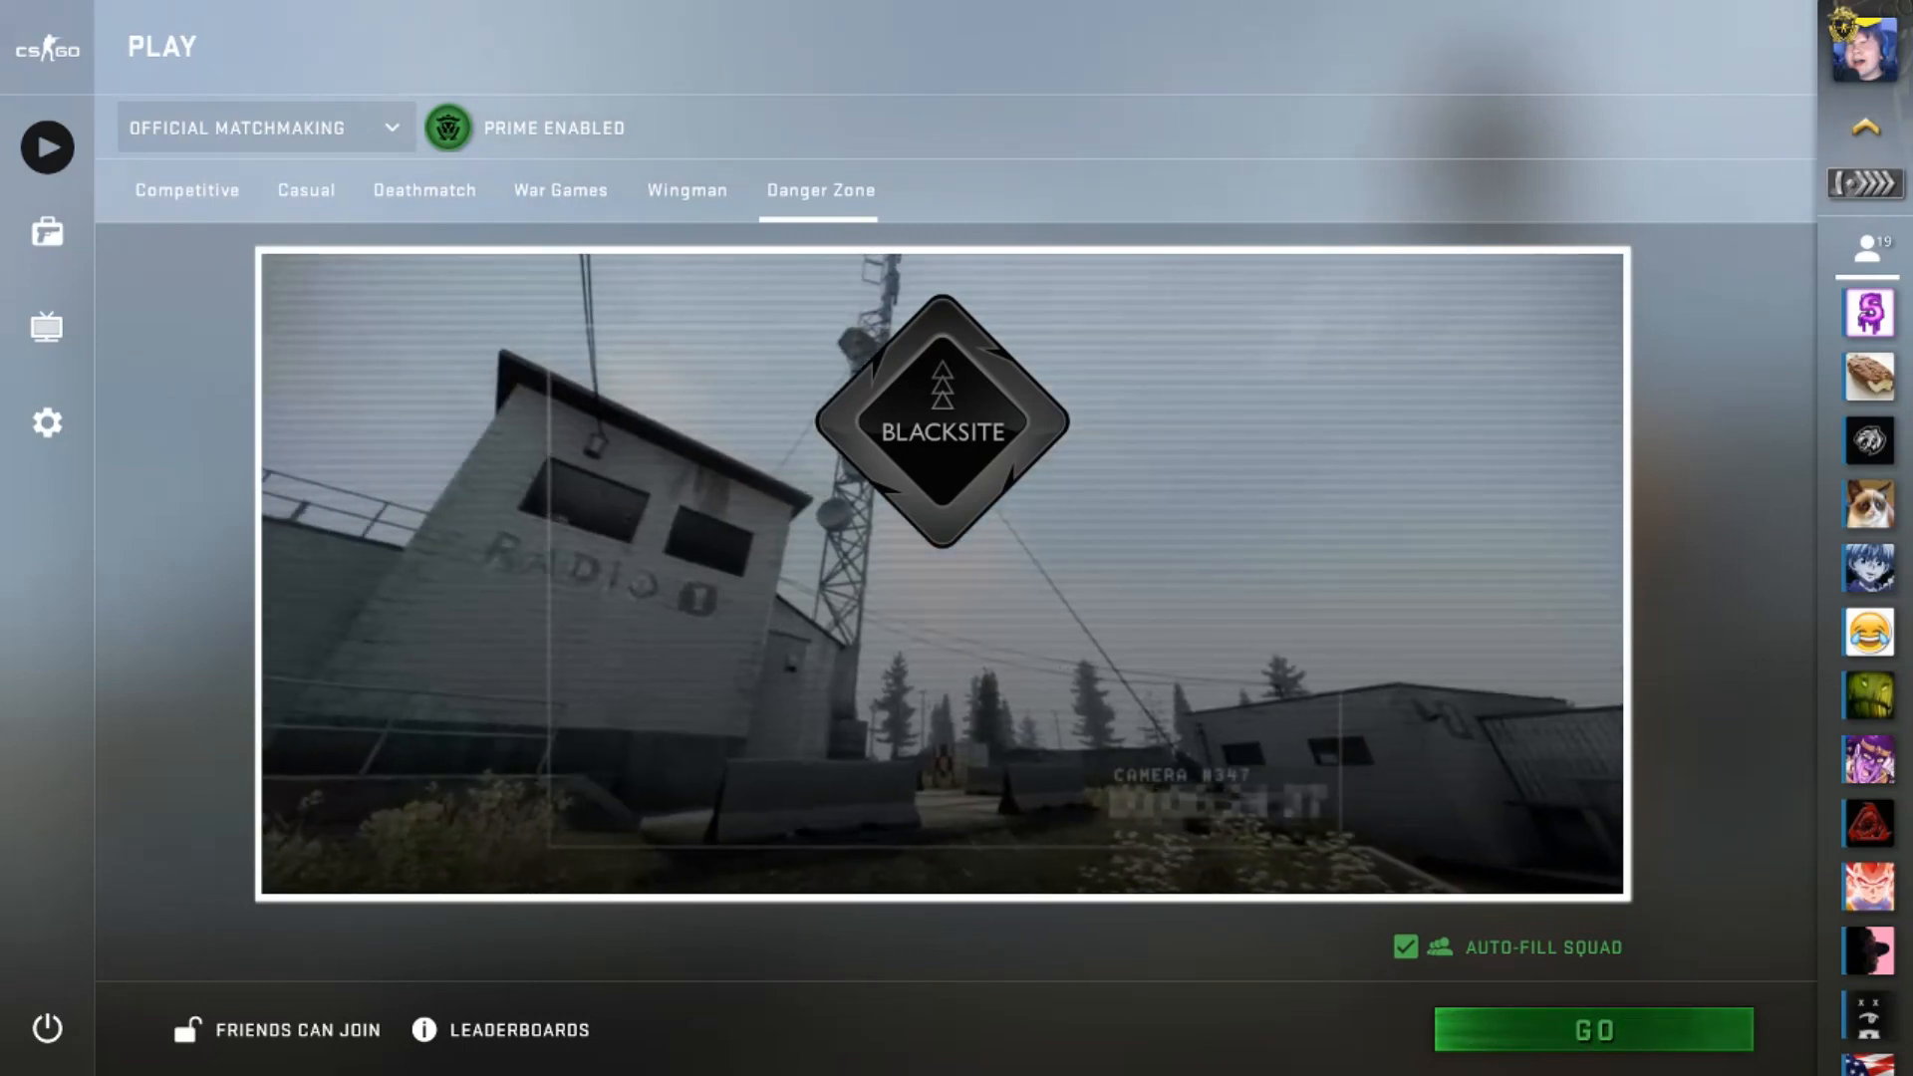
Try to move the game capture source above the Monitor source in the source list, checking the running game in between
key("alt+Tab")
left_click(627, 933)
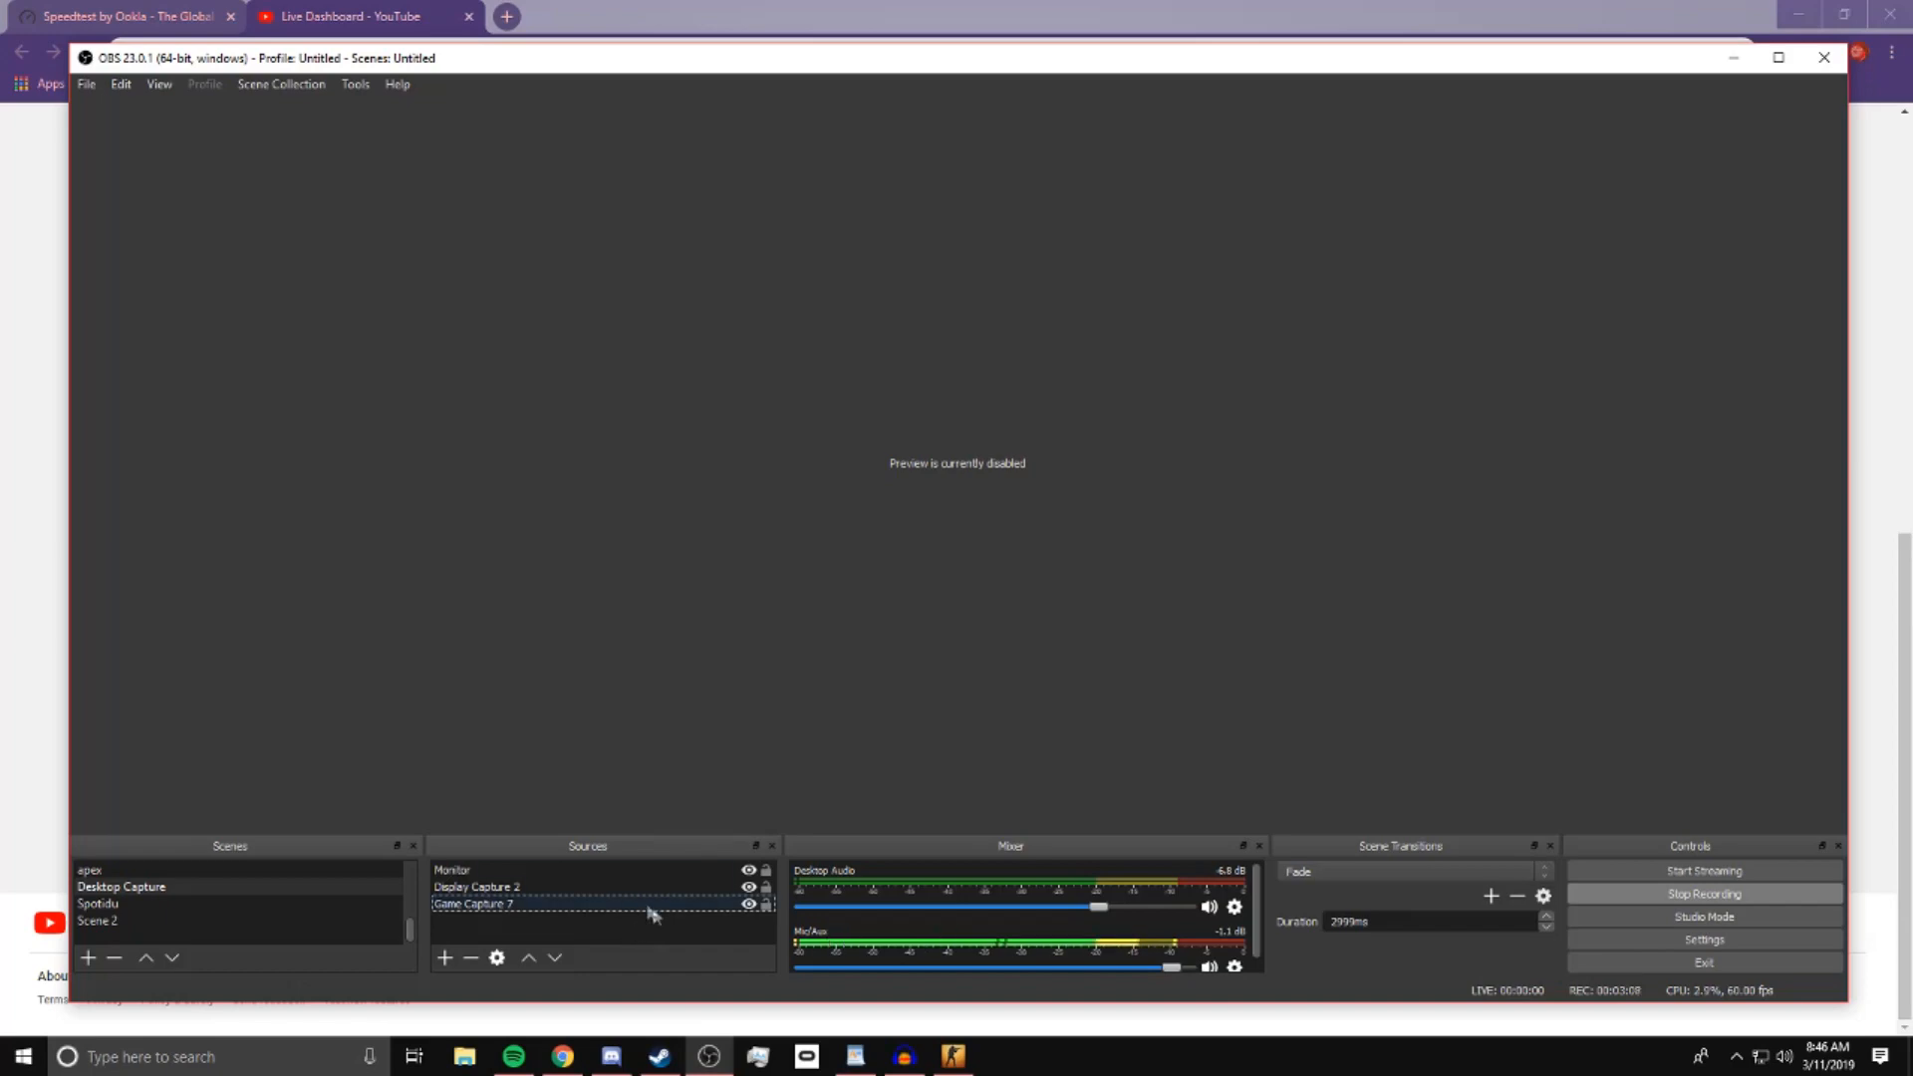
left_click_drag(624, 907, 623, 863)
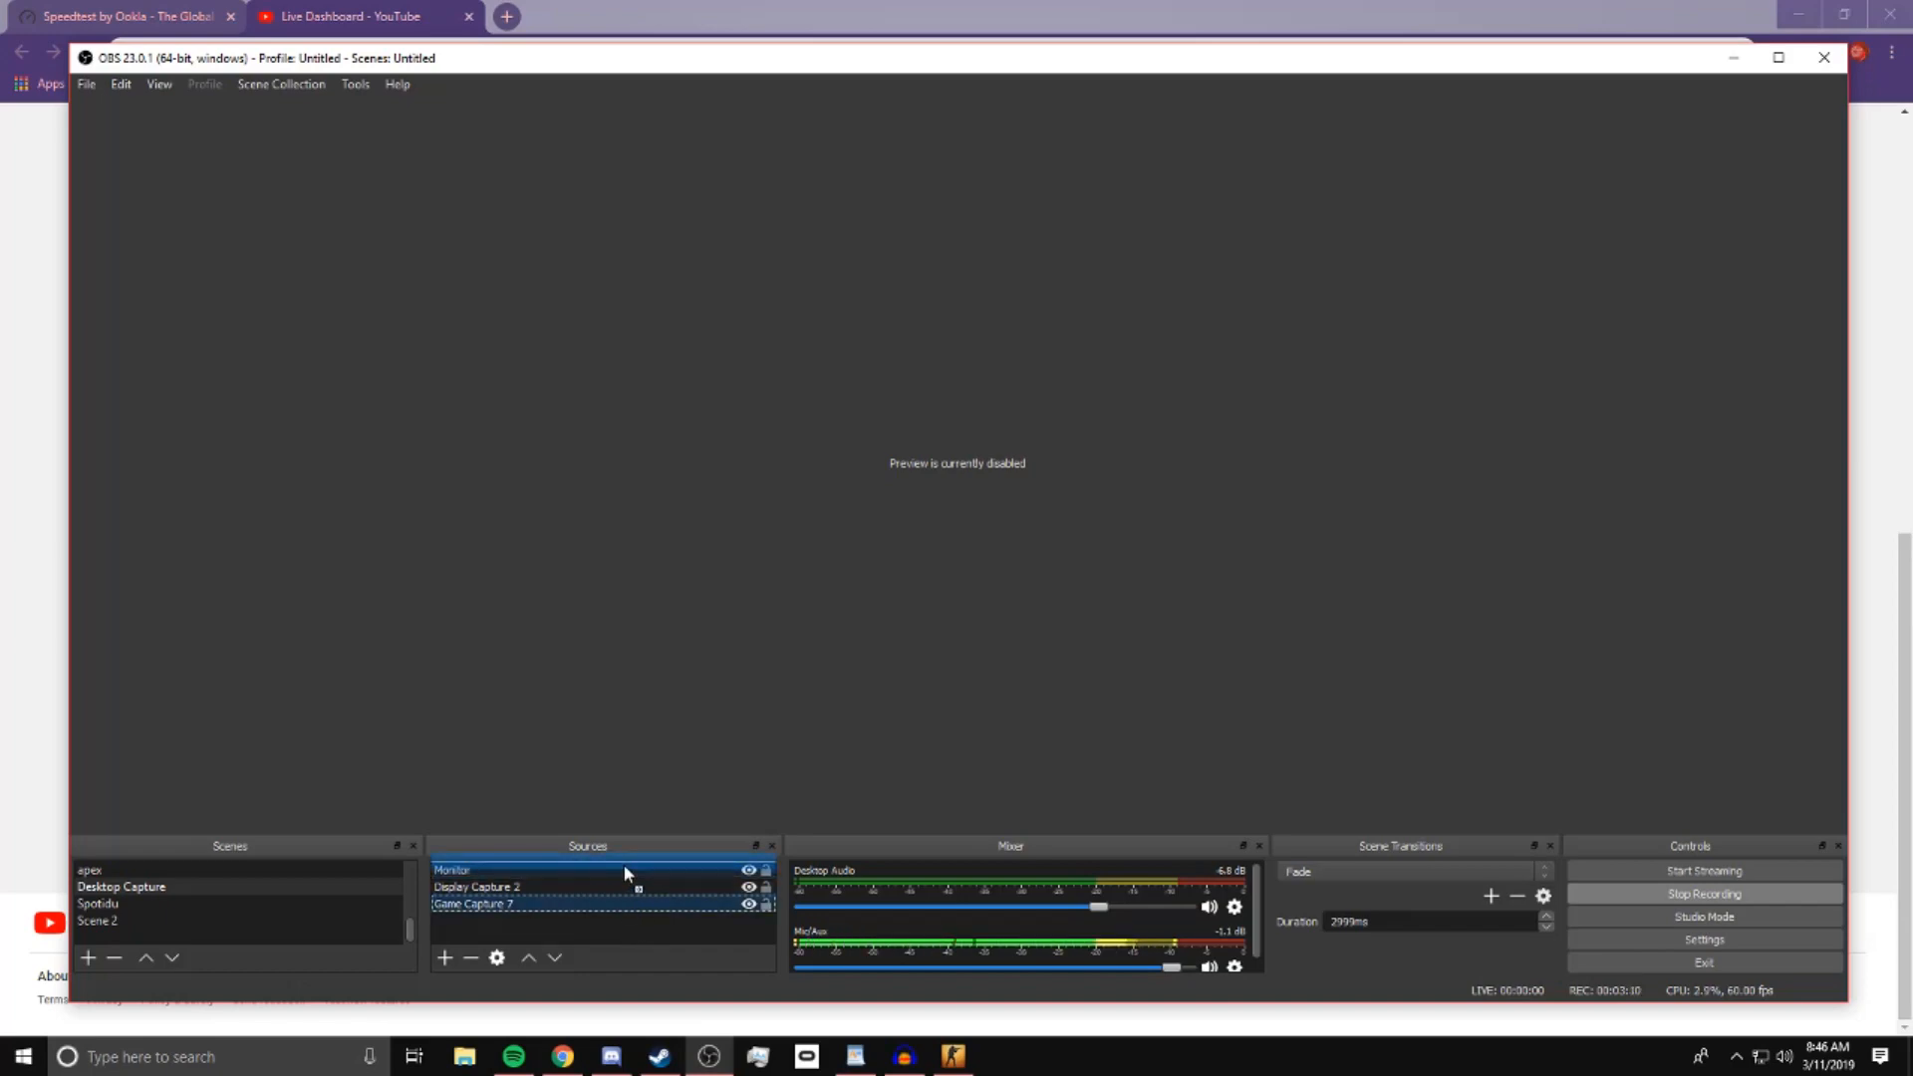
key("alt+Tab")
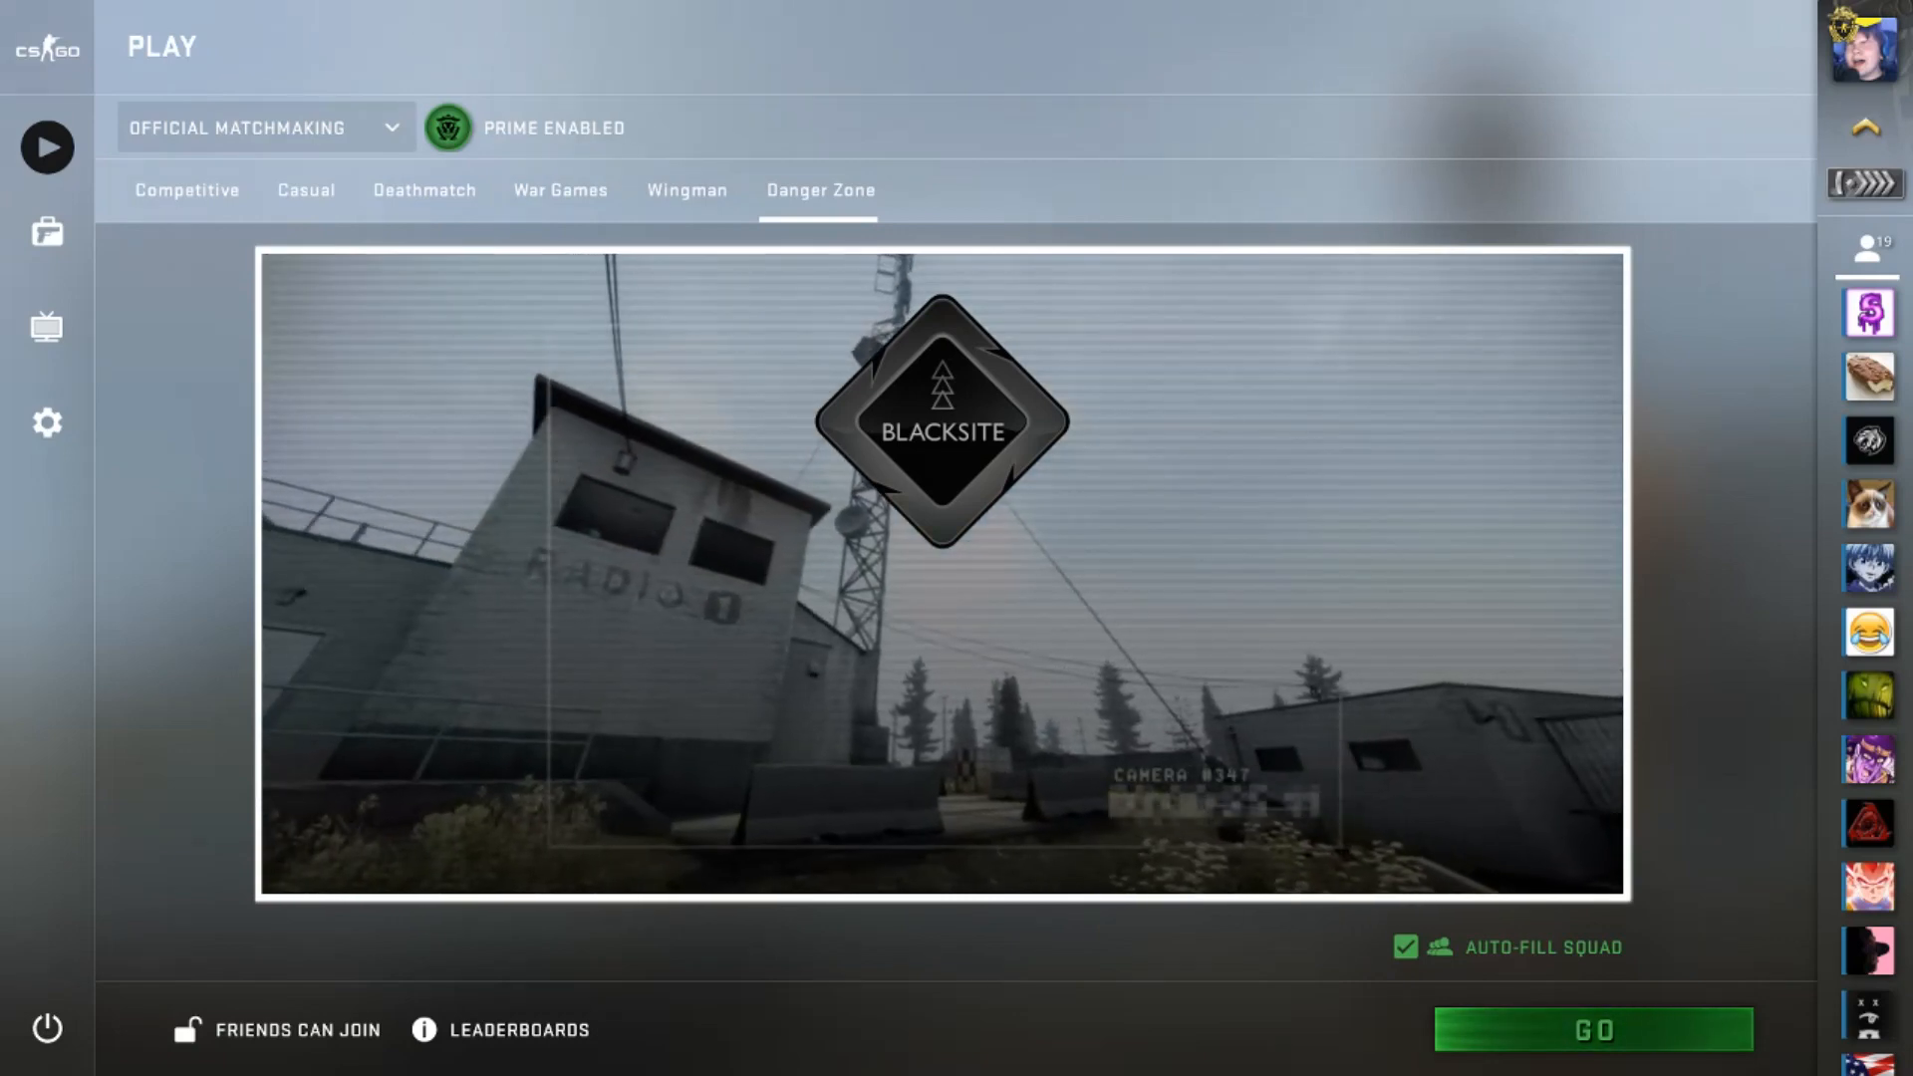
key("alt+Tab")
left_click_drag(546, 907, 538, 859)
key("alt+Tab")
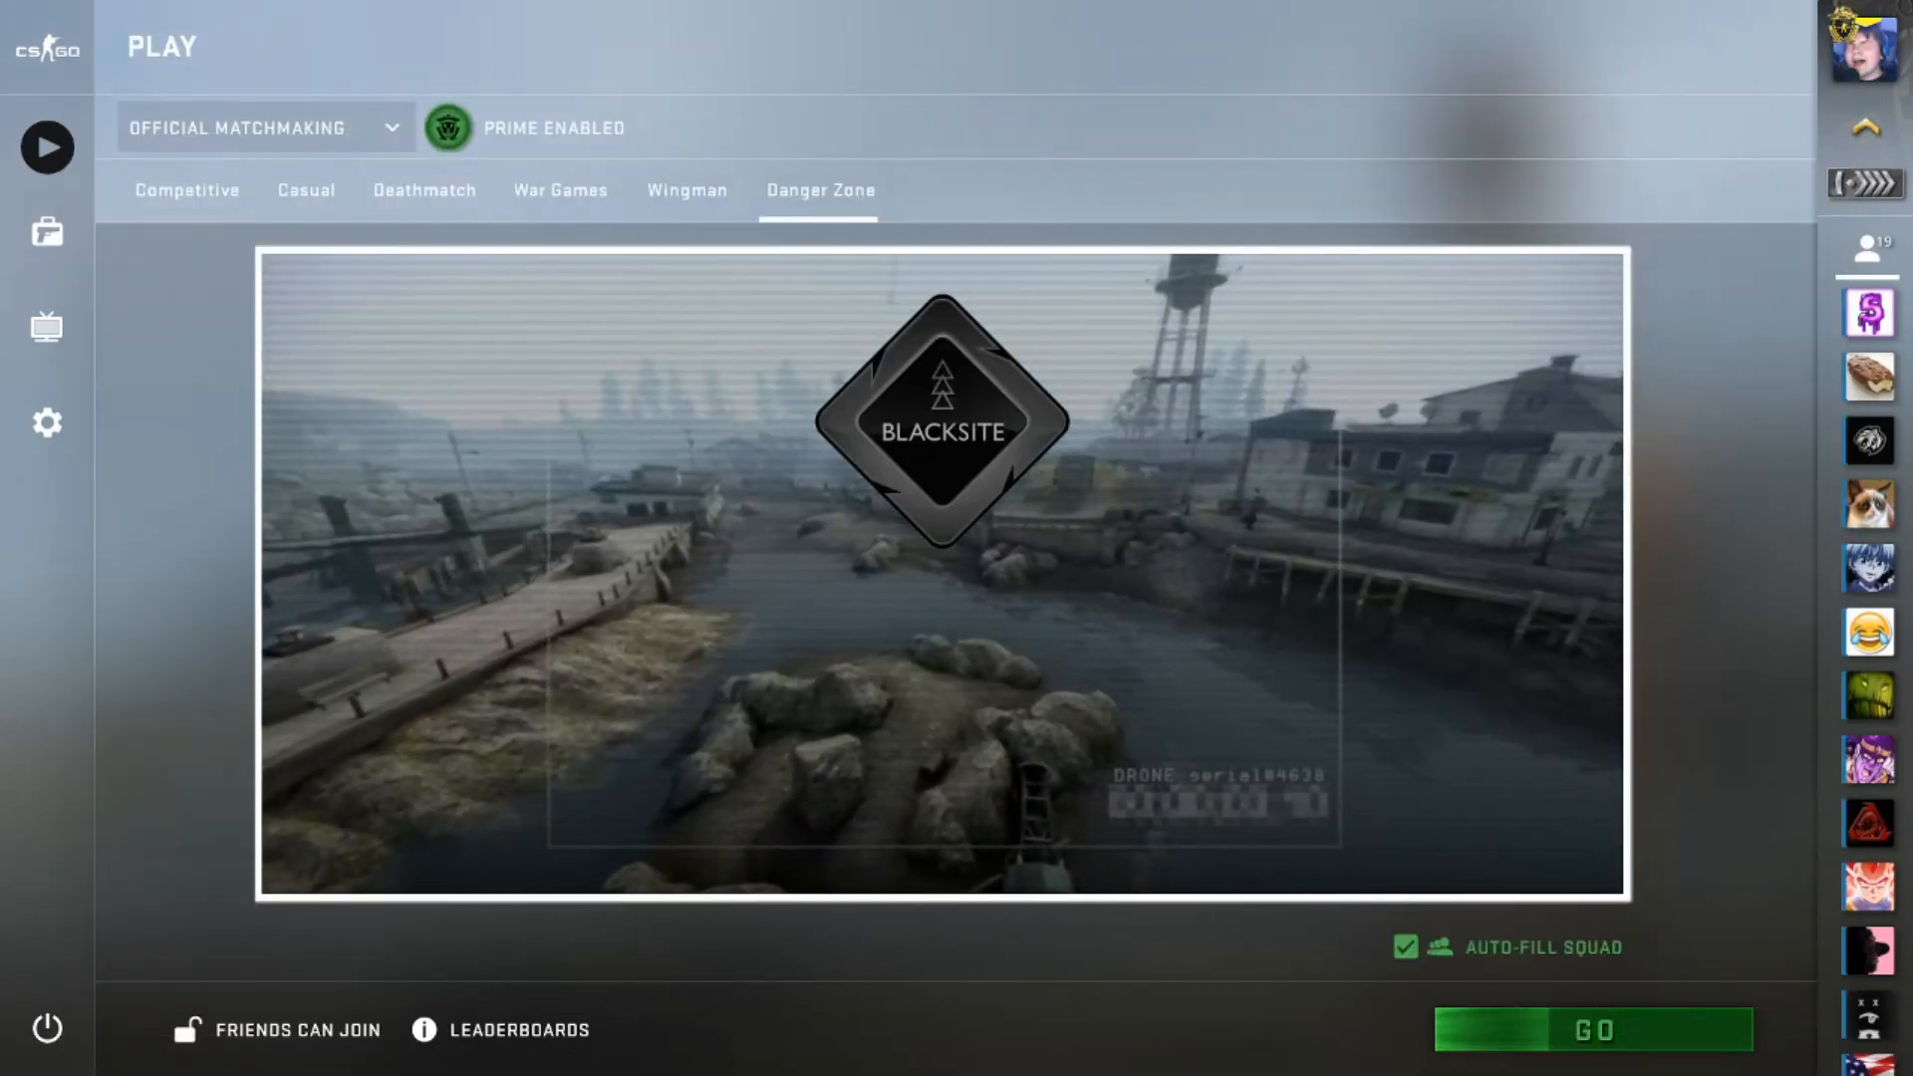
key("alt+Tab")
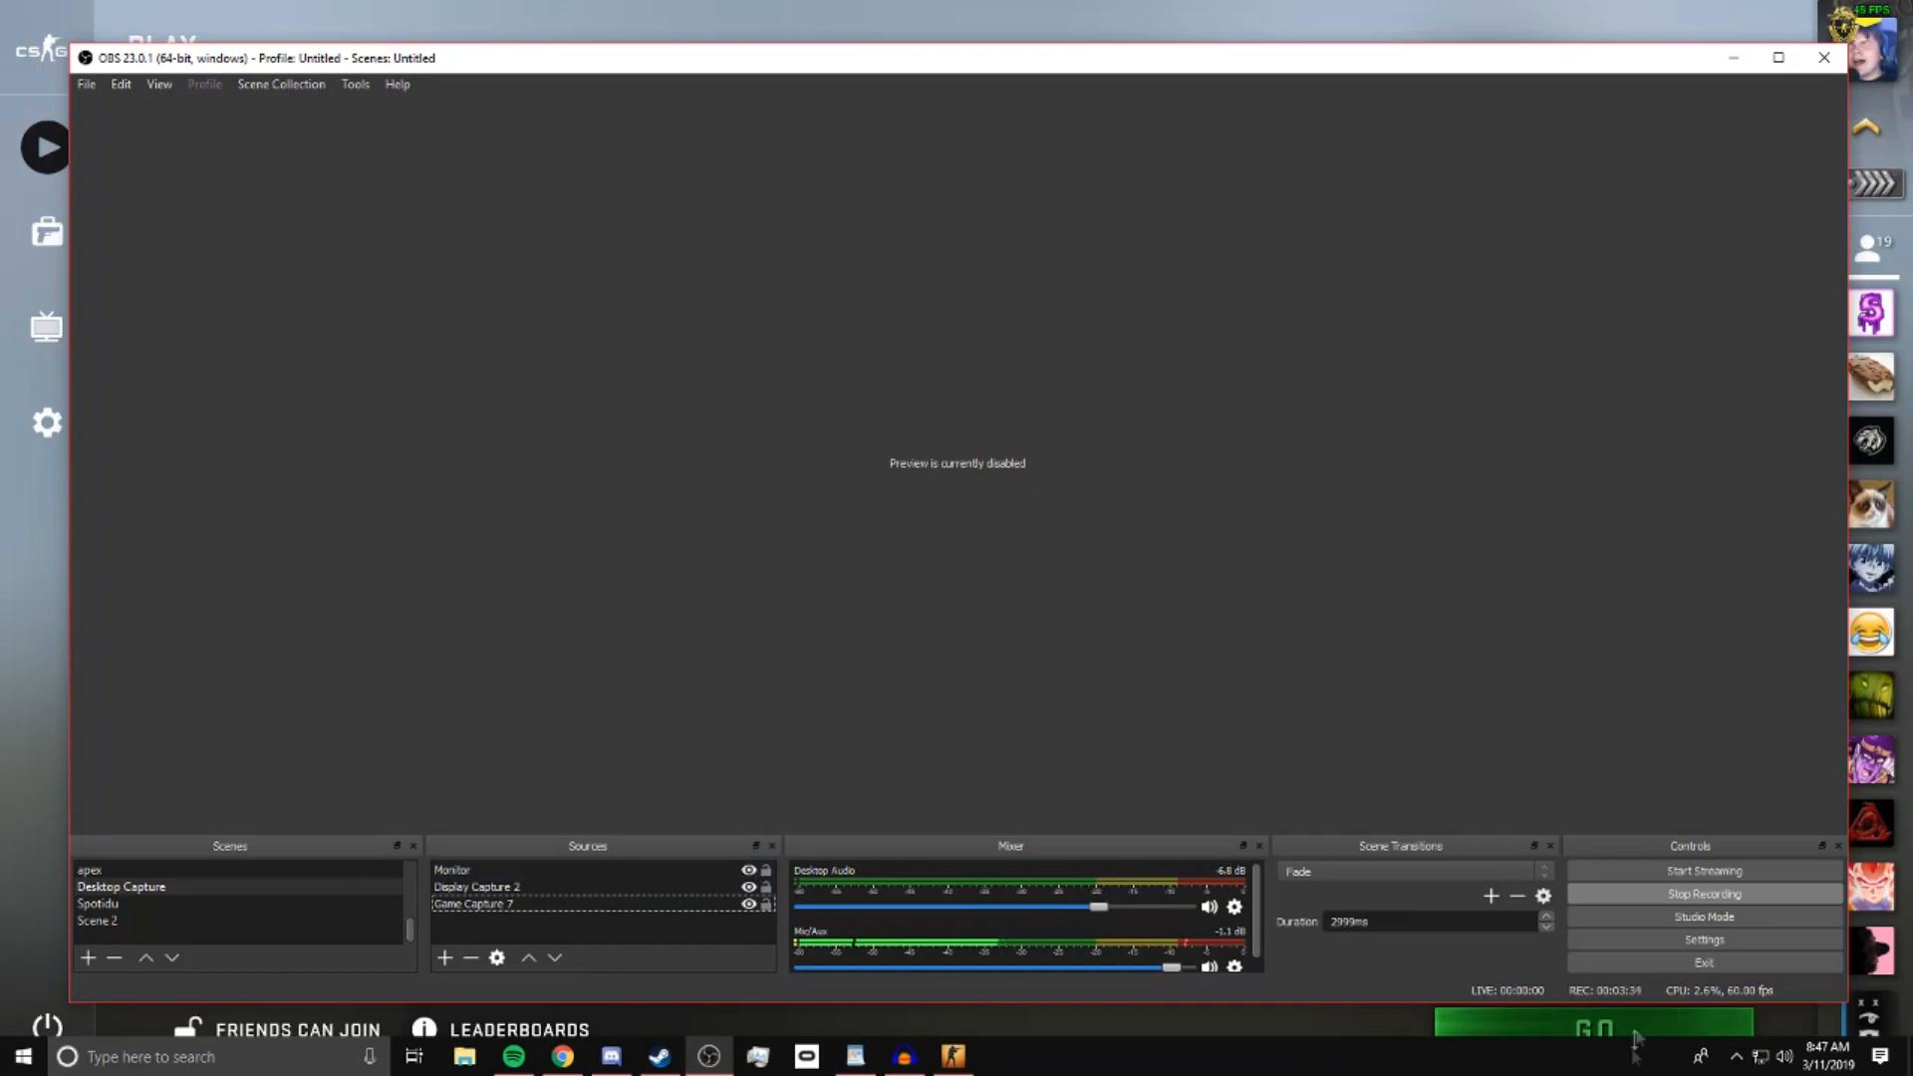
In the audio settings, keep Speakers (Yeti Stereo Microphone) for desktop audio and Microphone (Yeti Stereo Microphone) as the mic/auxiliary device
left_click(1644, 941)
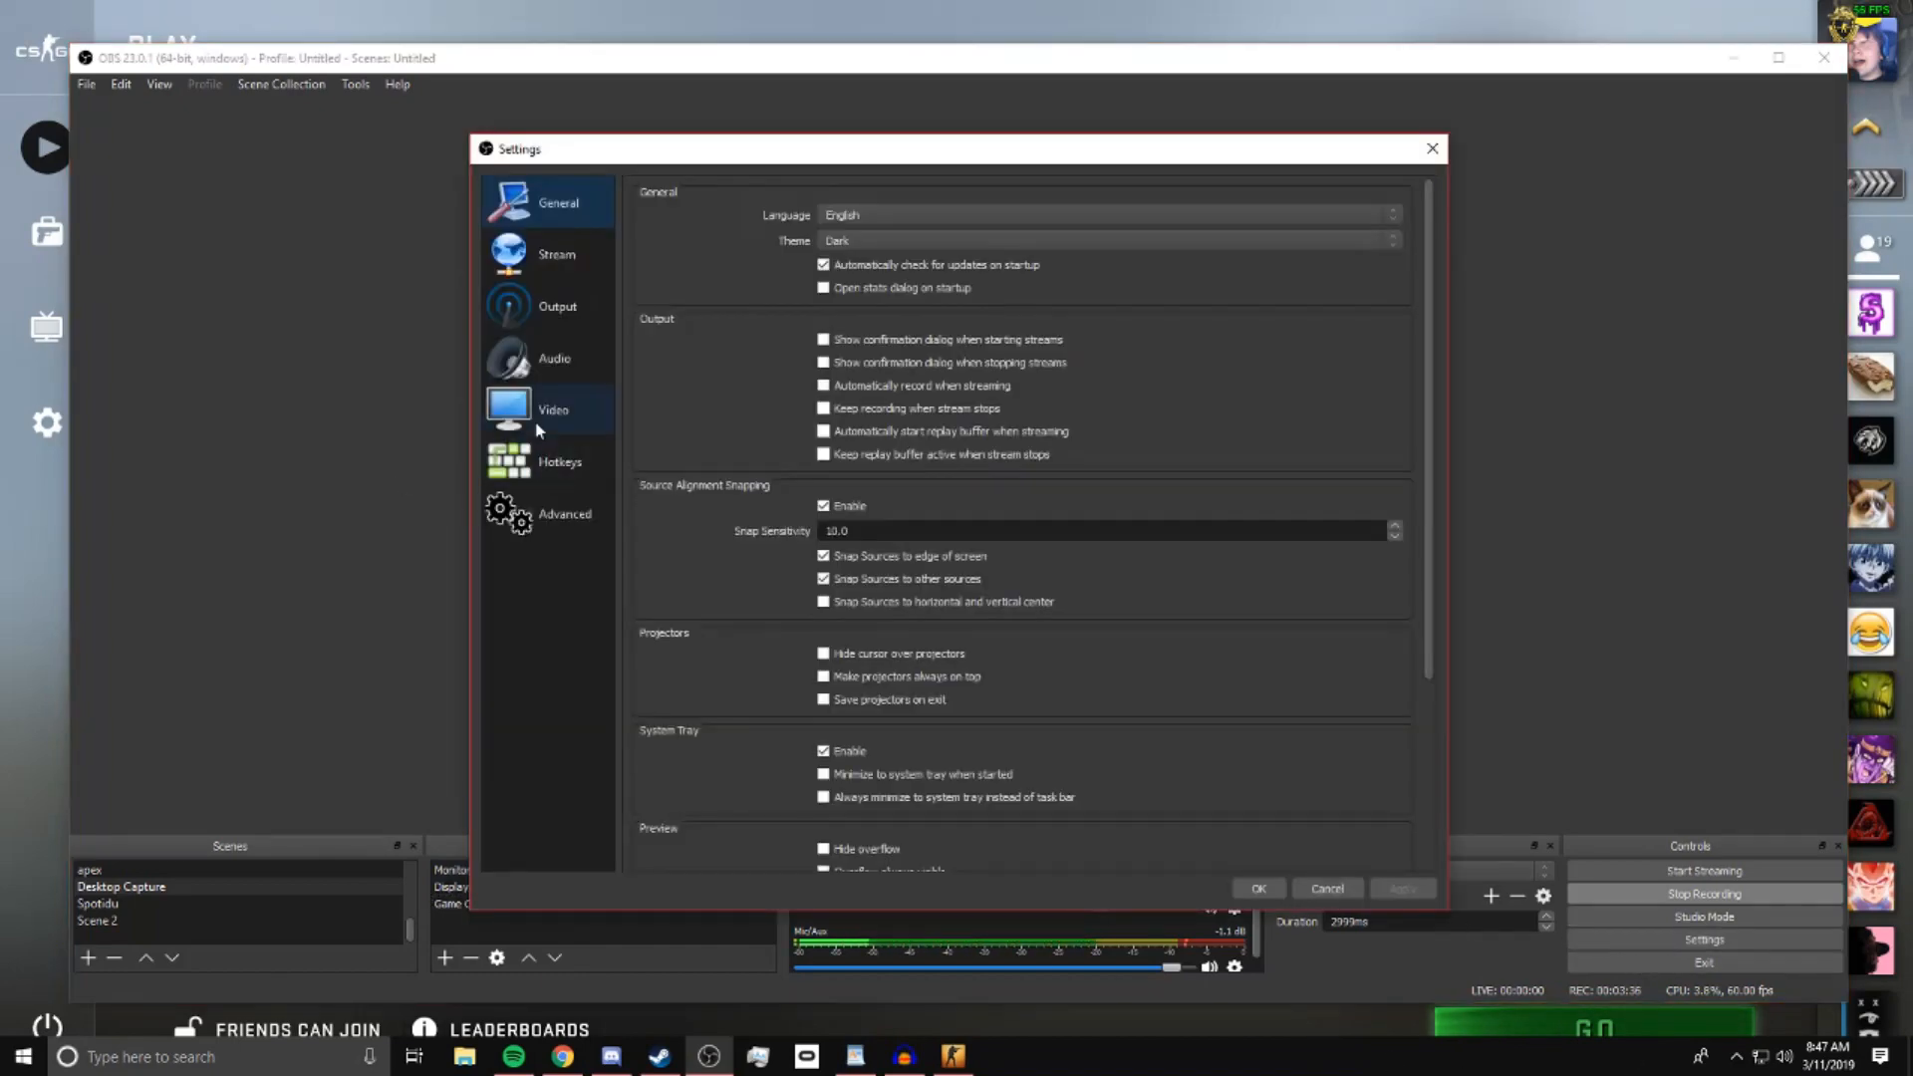
left_click(550, 359)
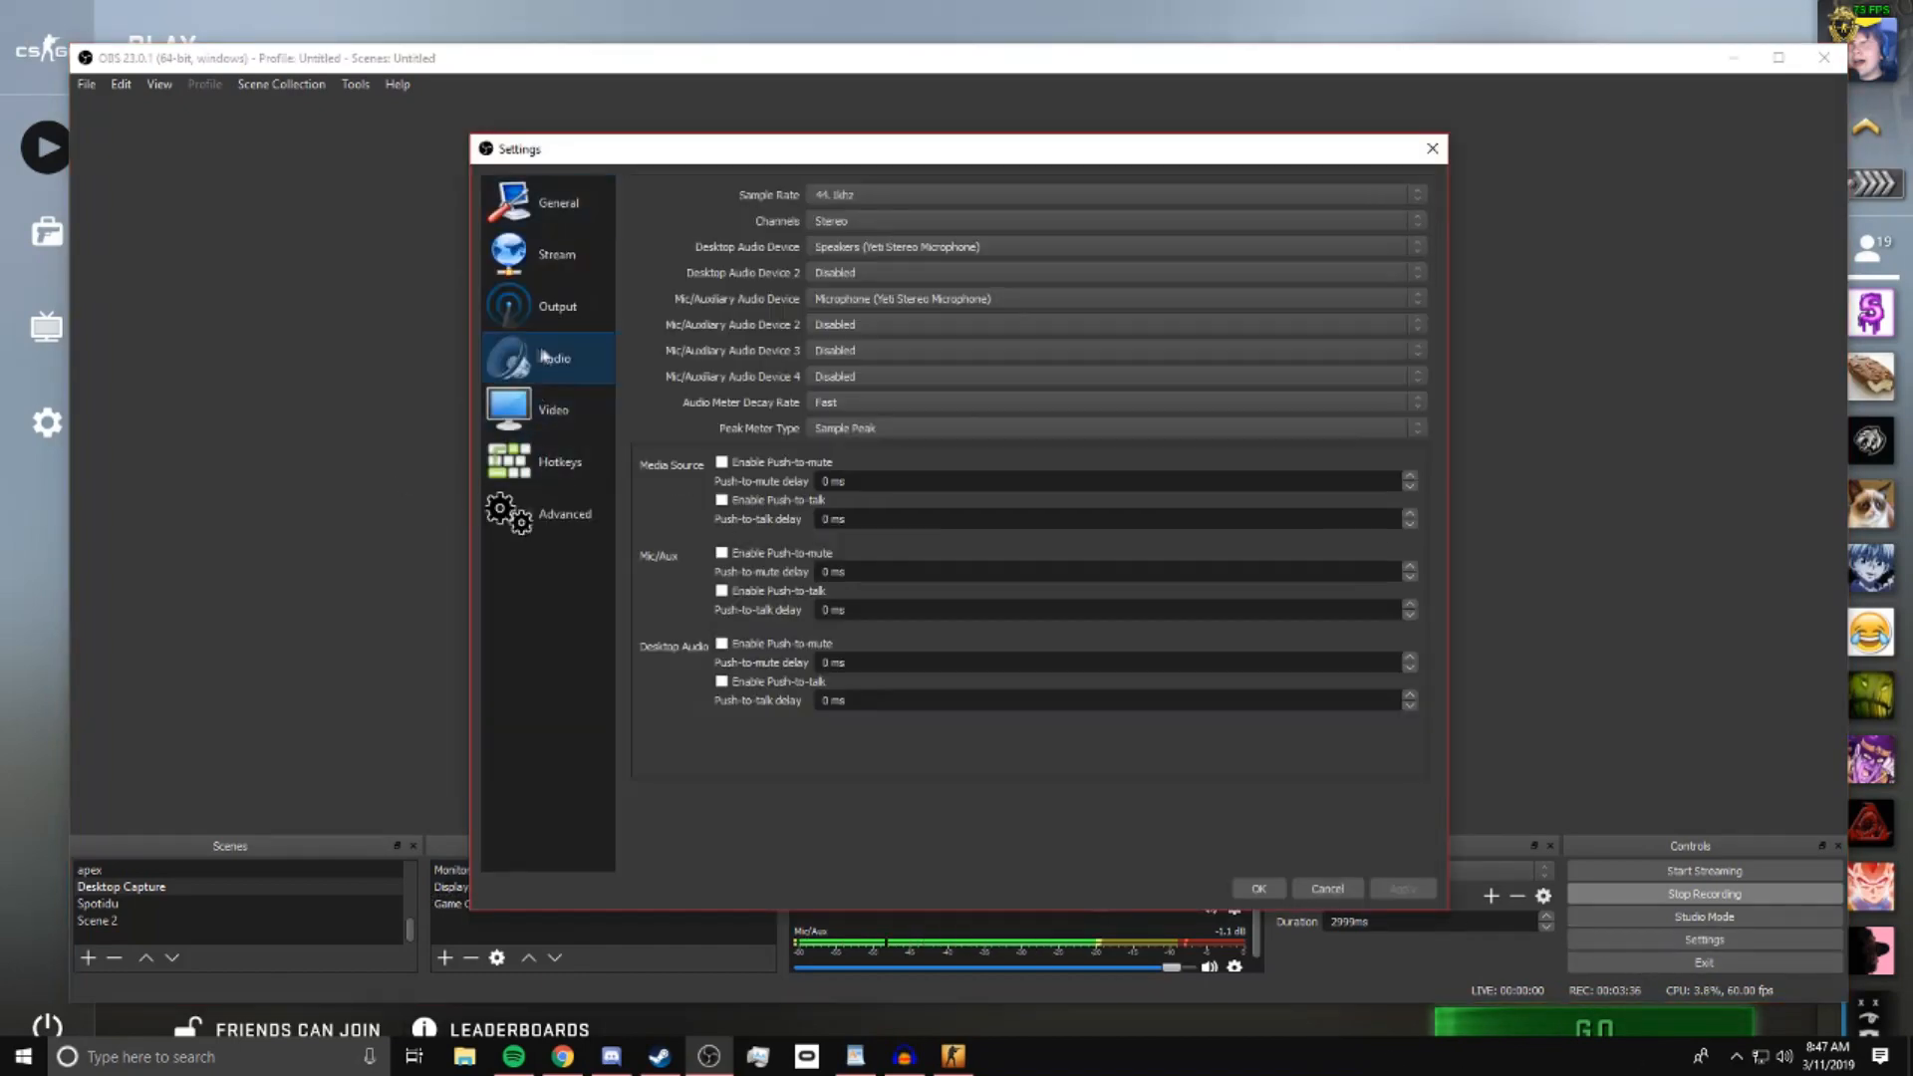
left_click(819, 251)
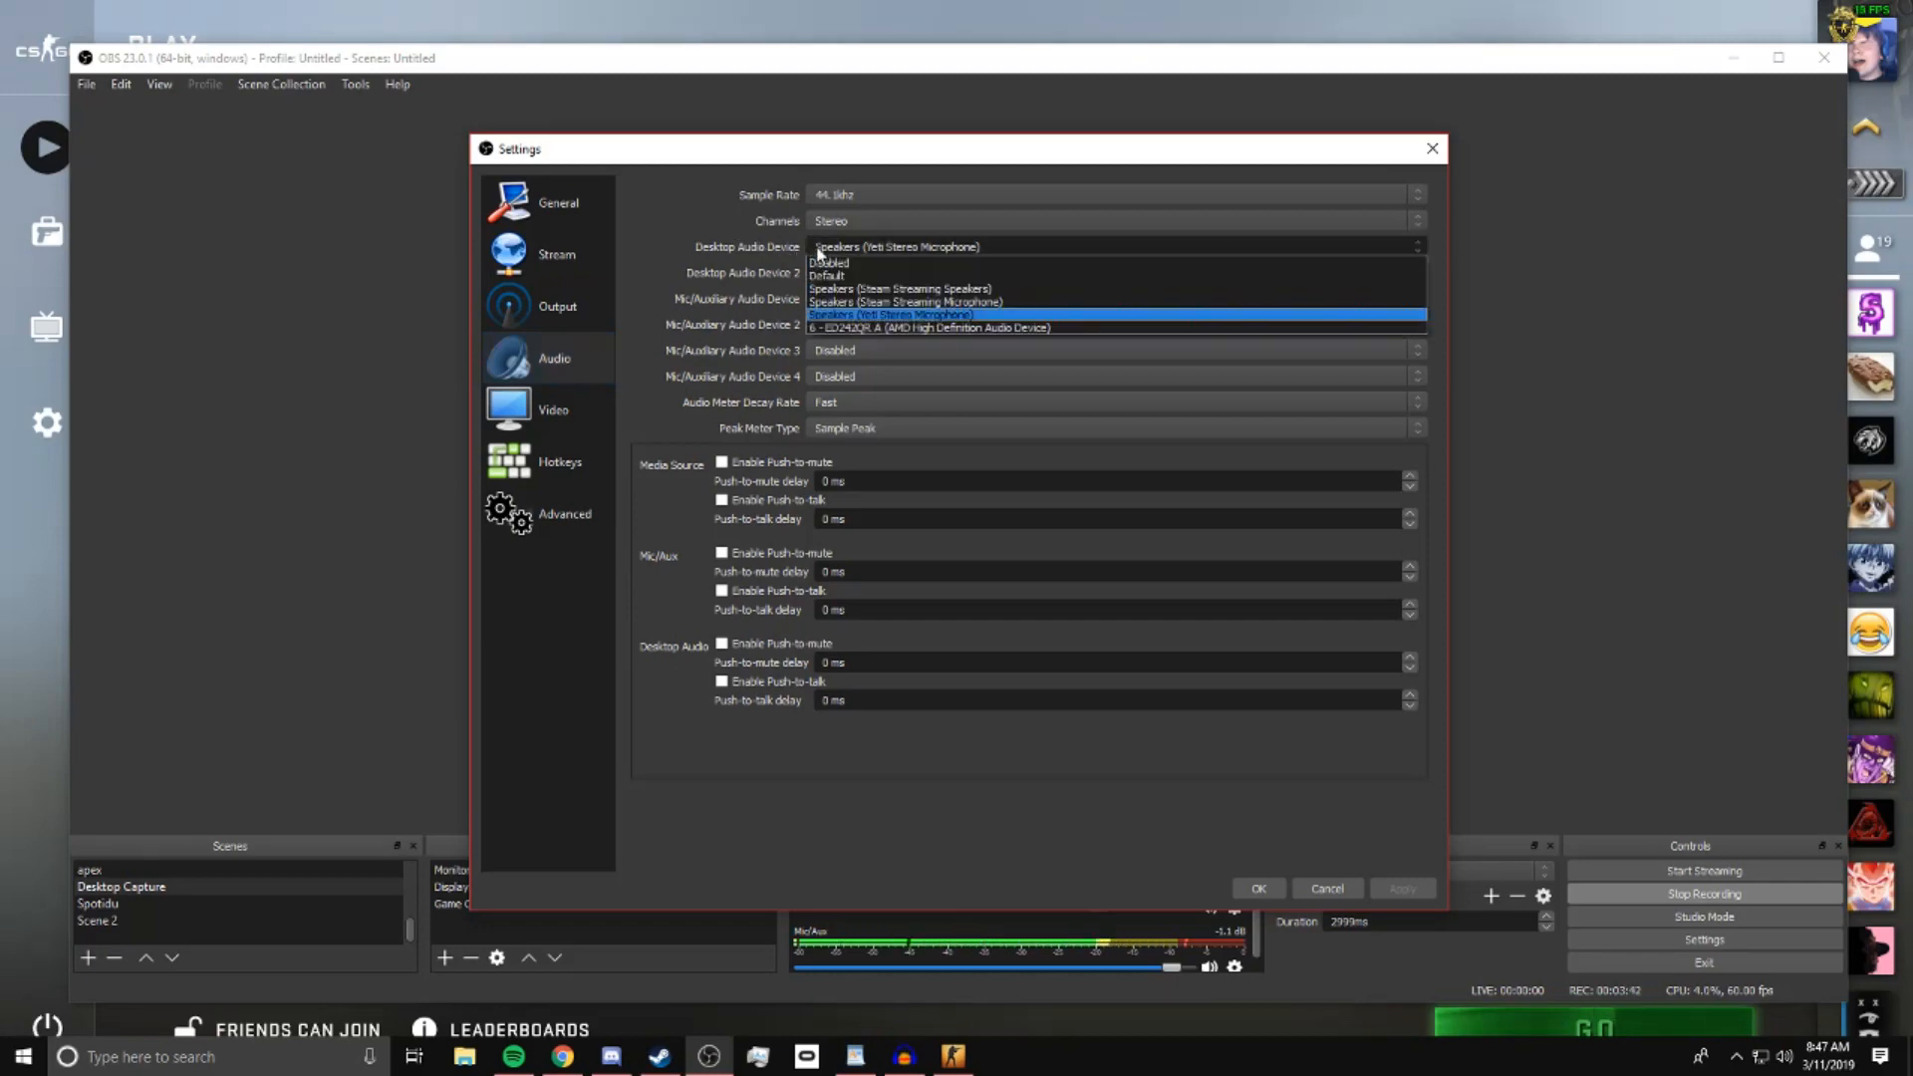
left_click(857, 315)
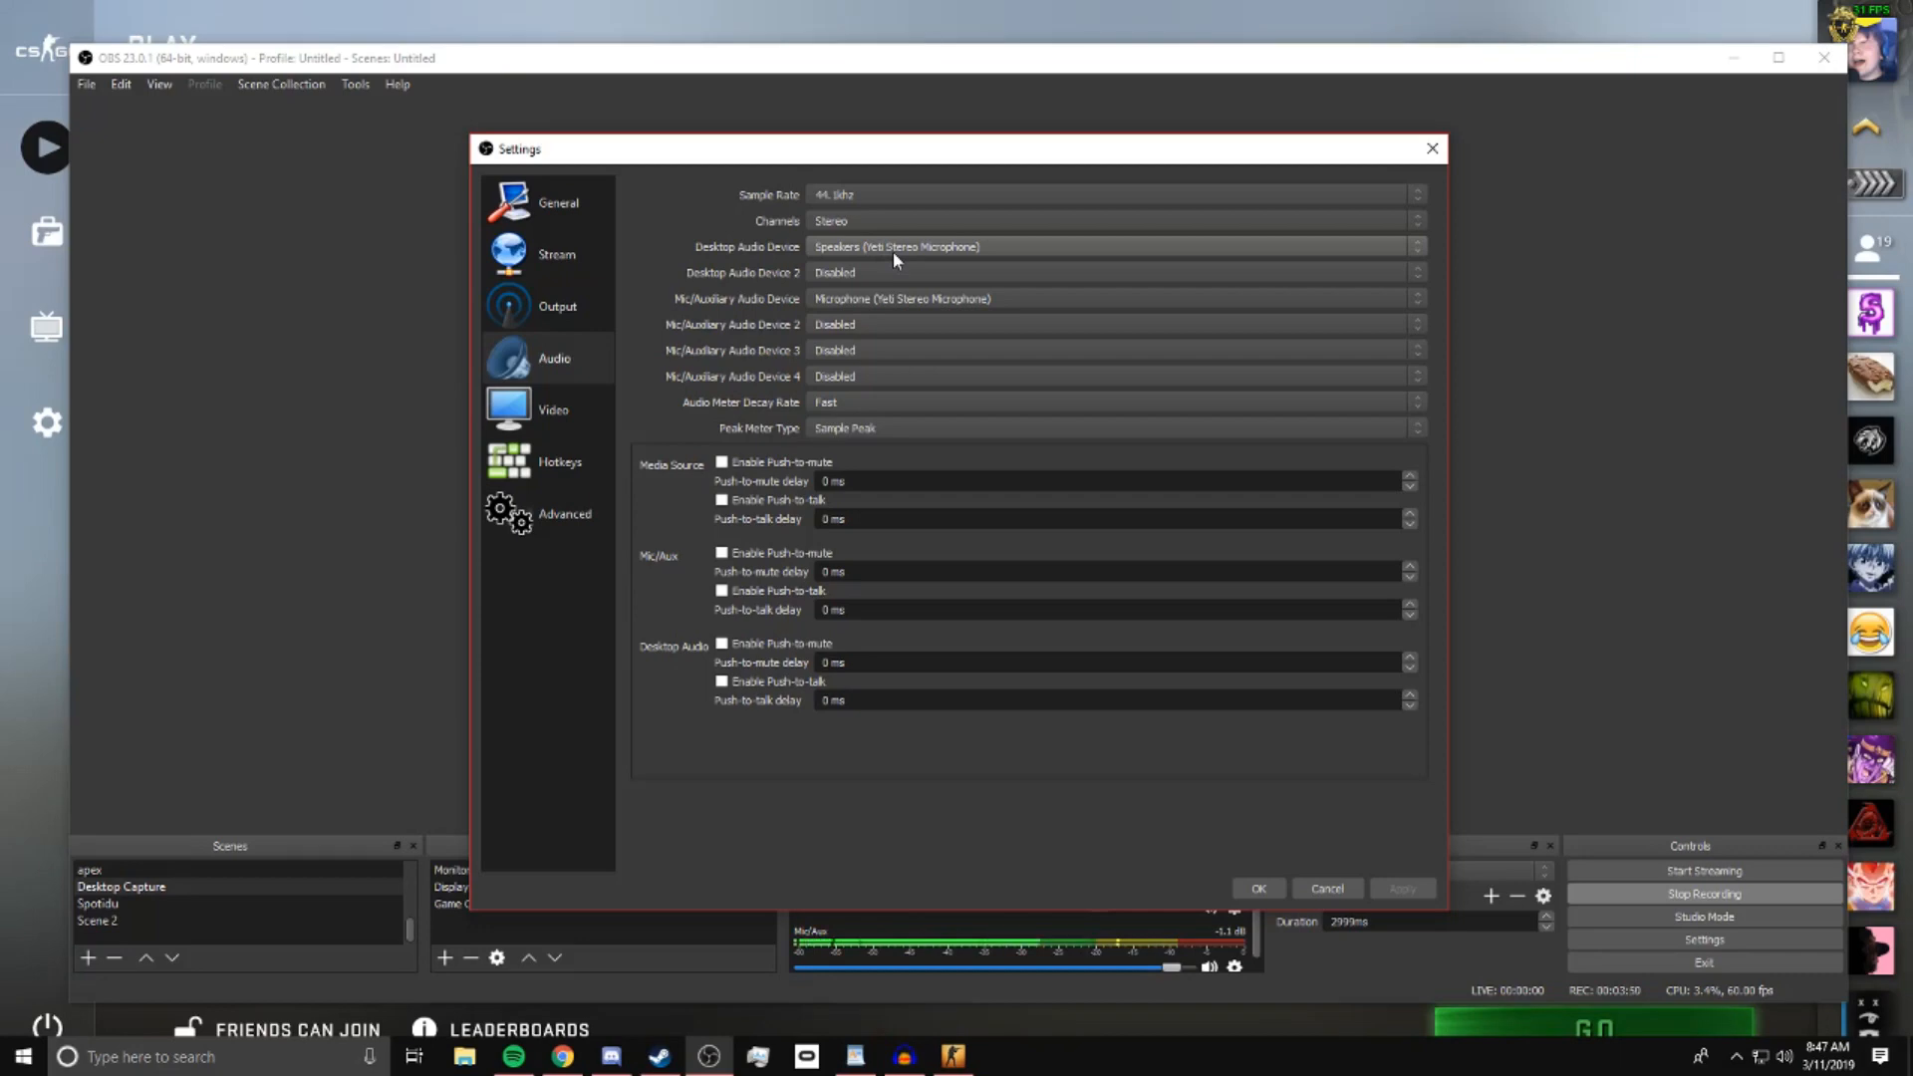
left_click(893, 251)
left_click(893, 251)
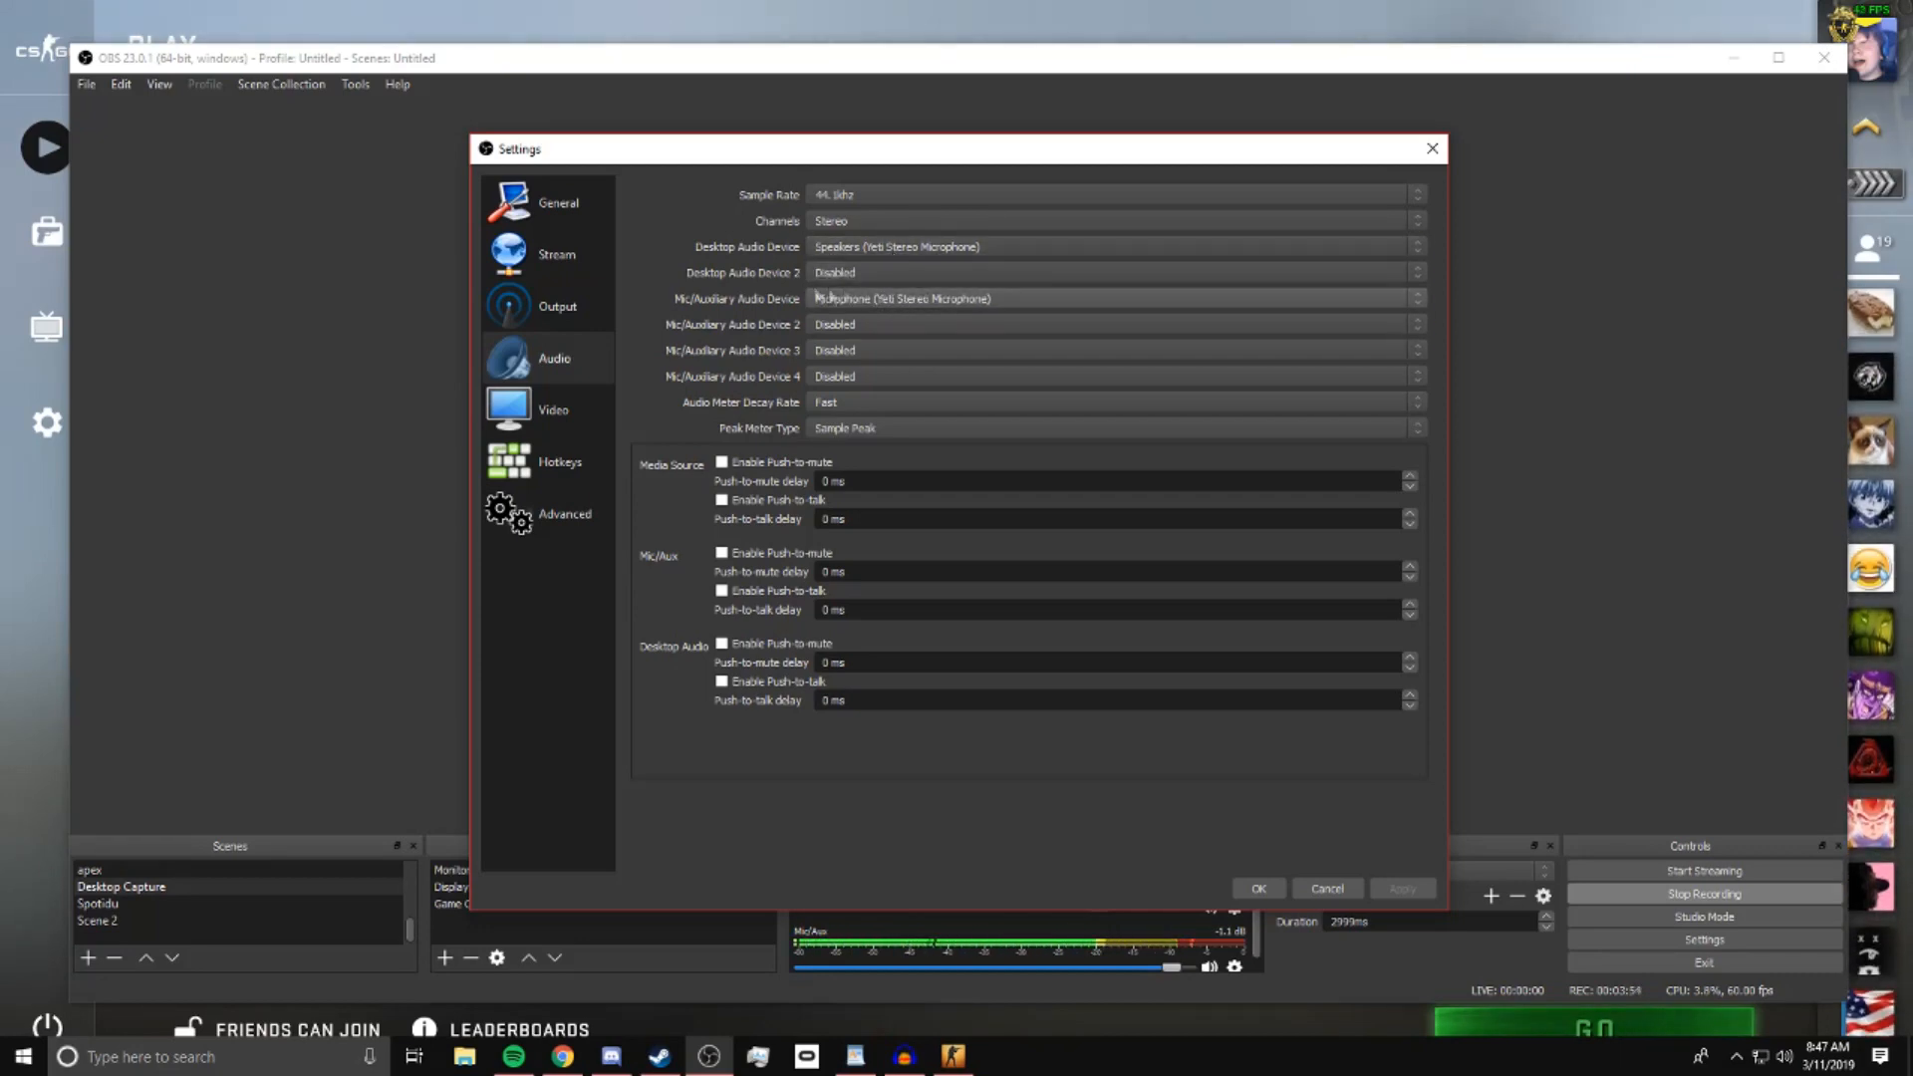
left_click(890, 297)
left_click(887, 299)
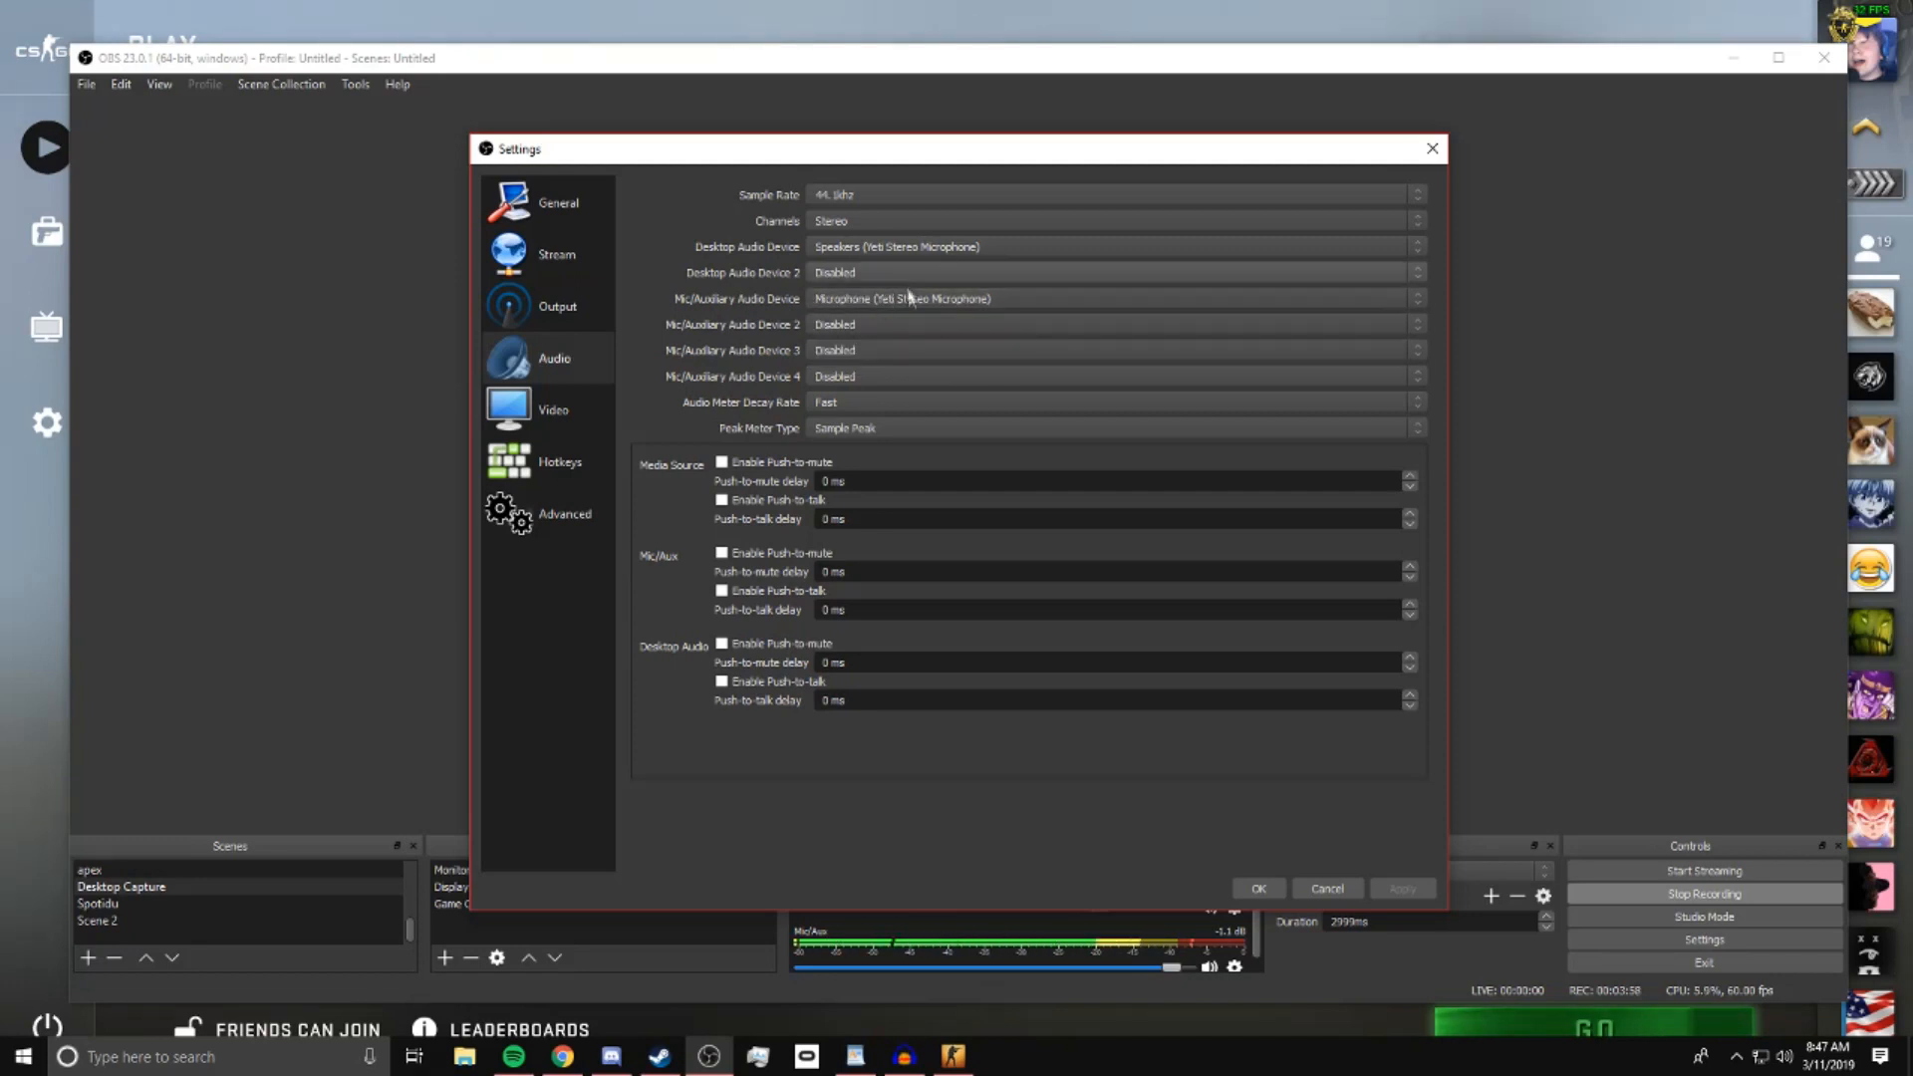
Keep the audio meter decay rate at Fast and the peak meter type at Sample Peak
left_click(833, 401)
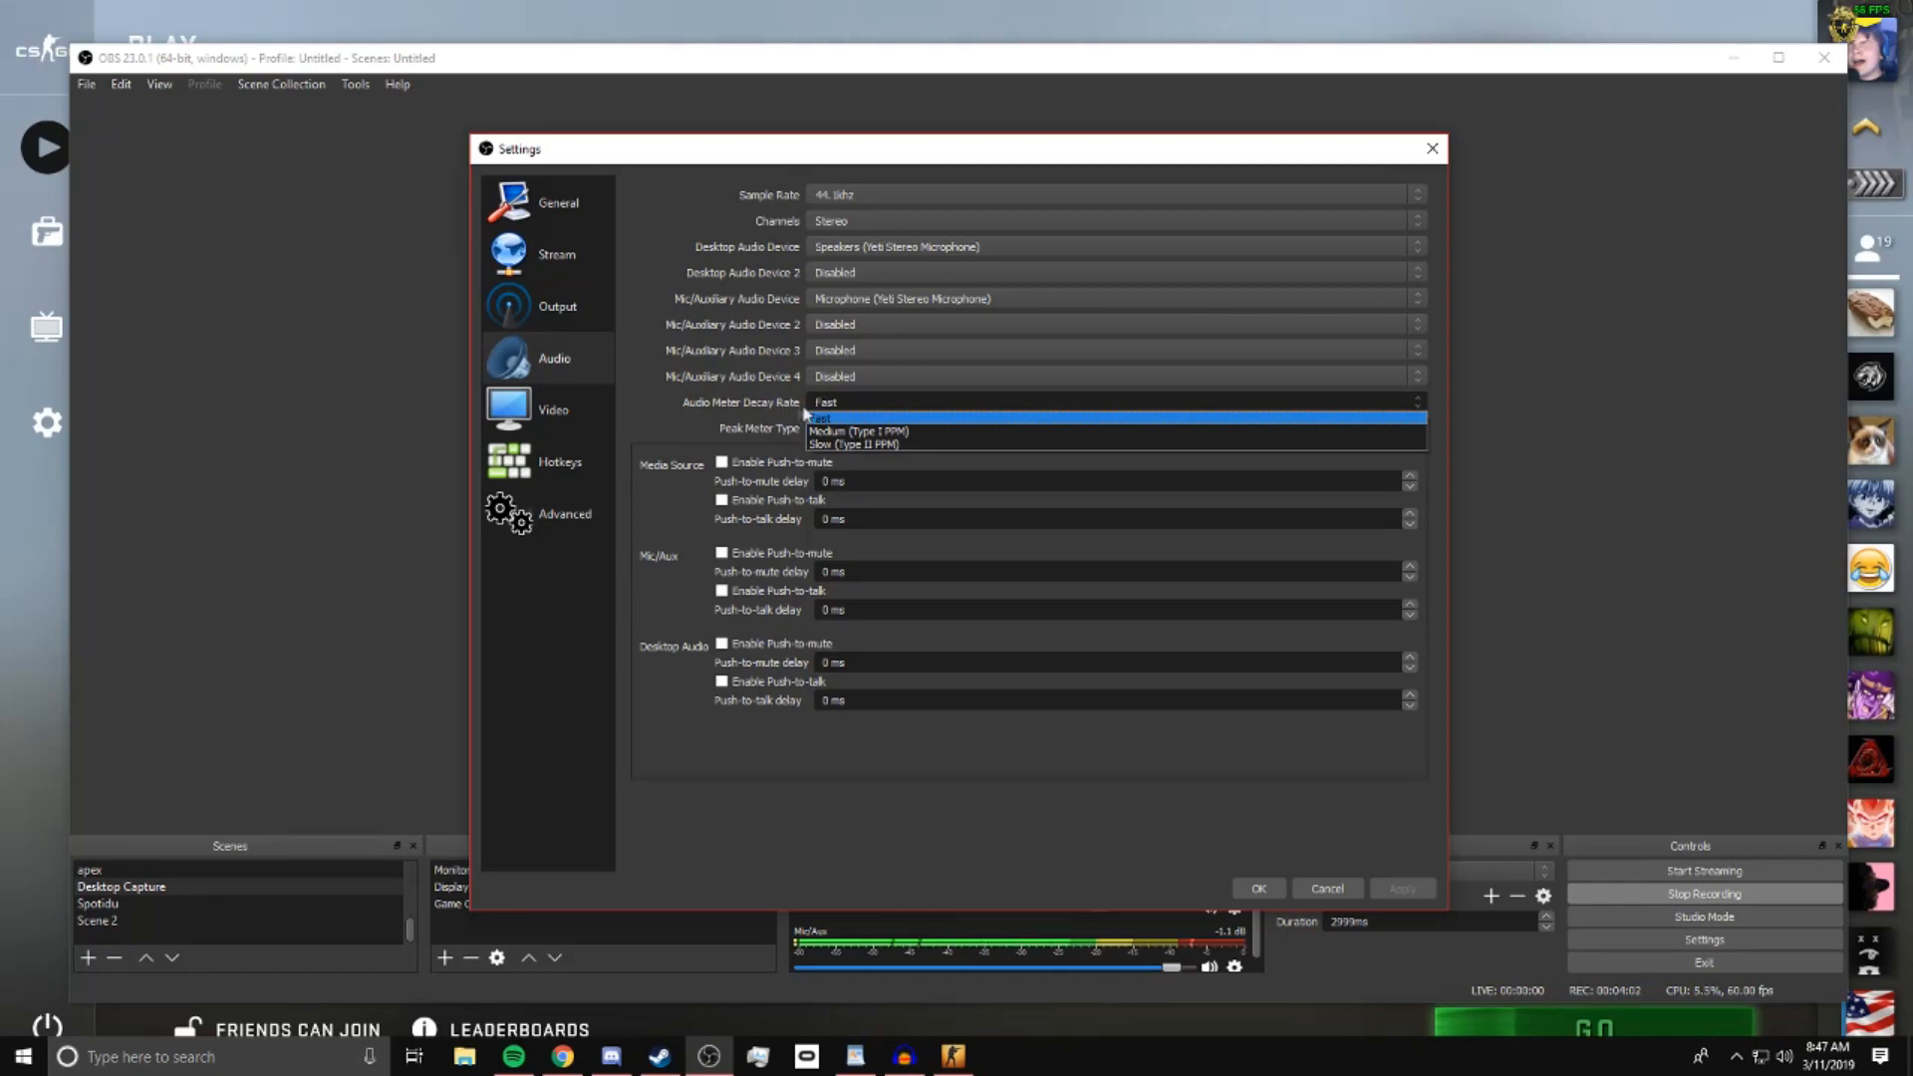
left_click(854, 401)
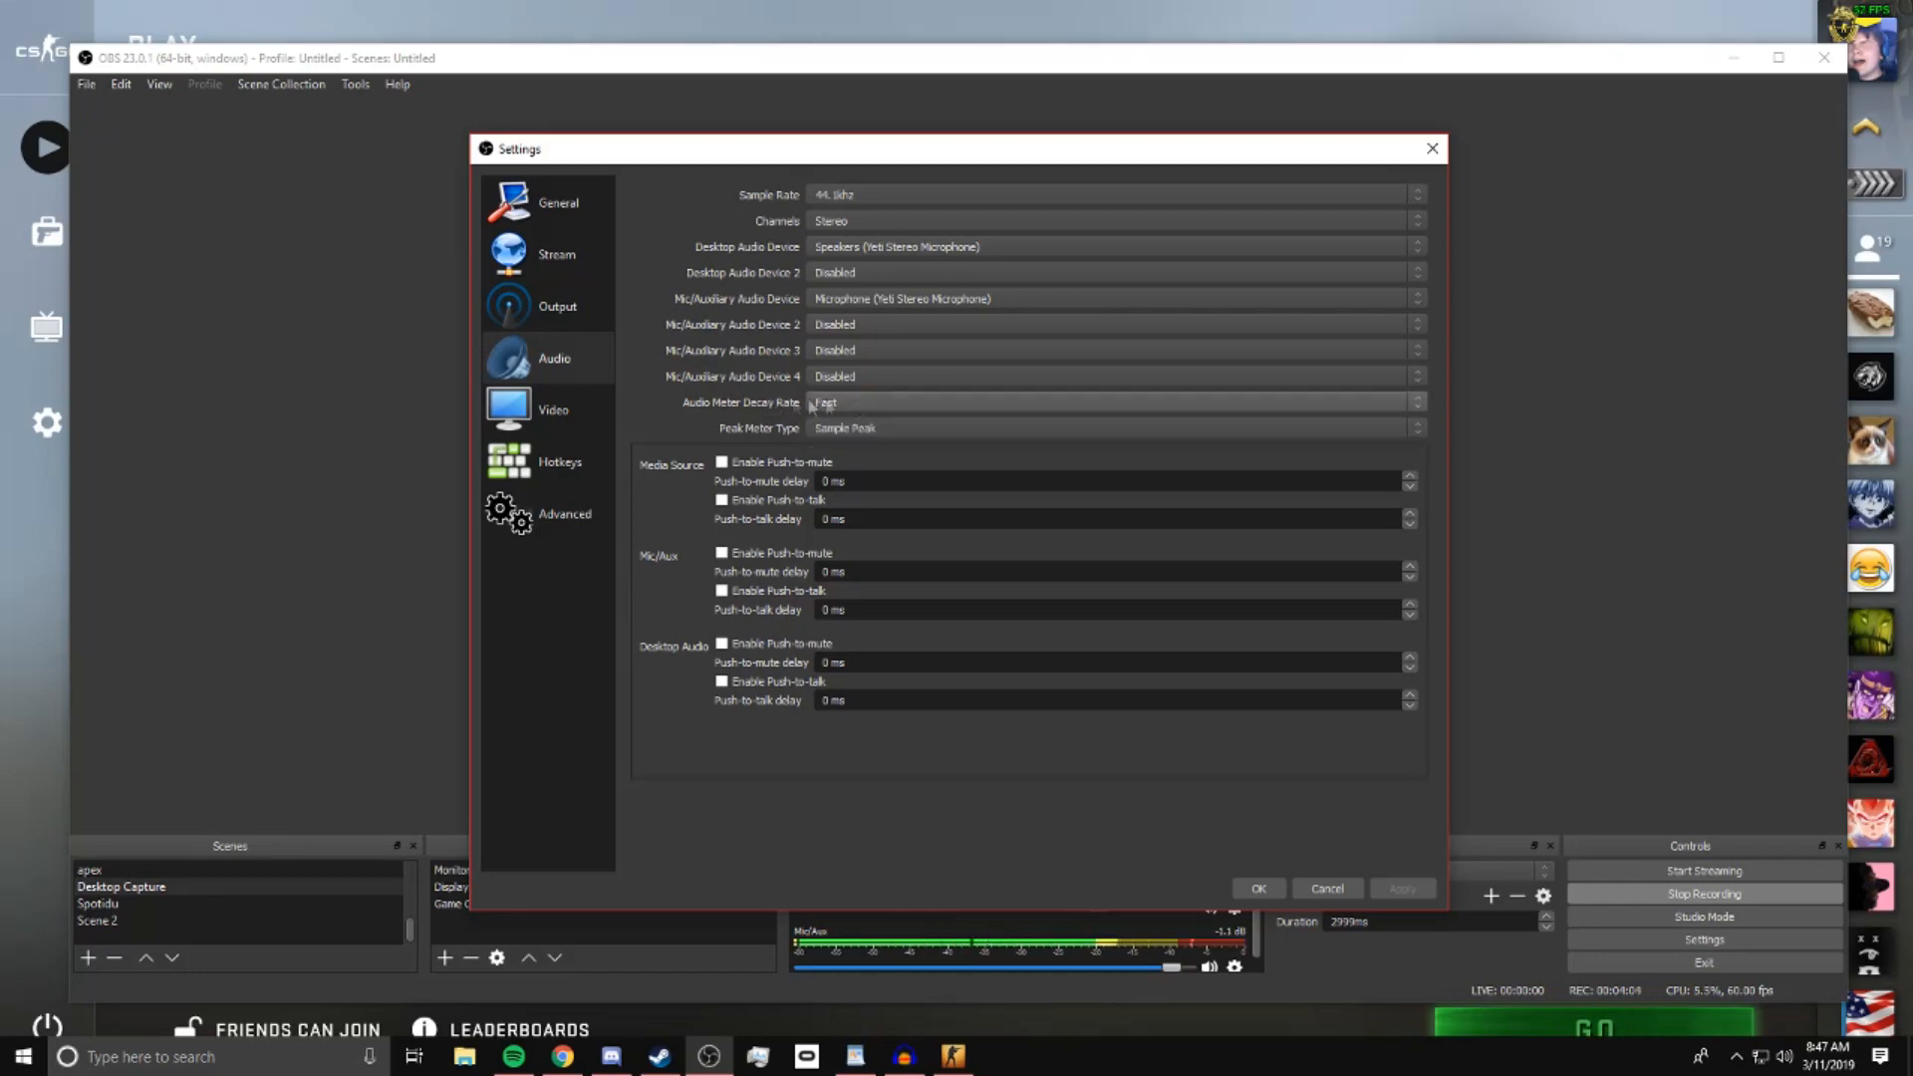
left_click(845, 429)
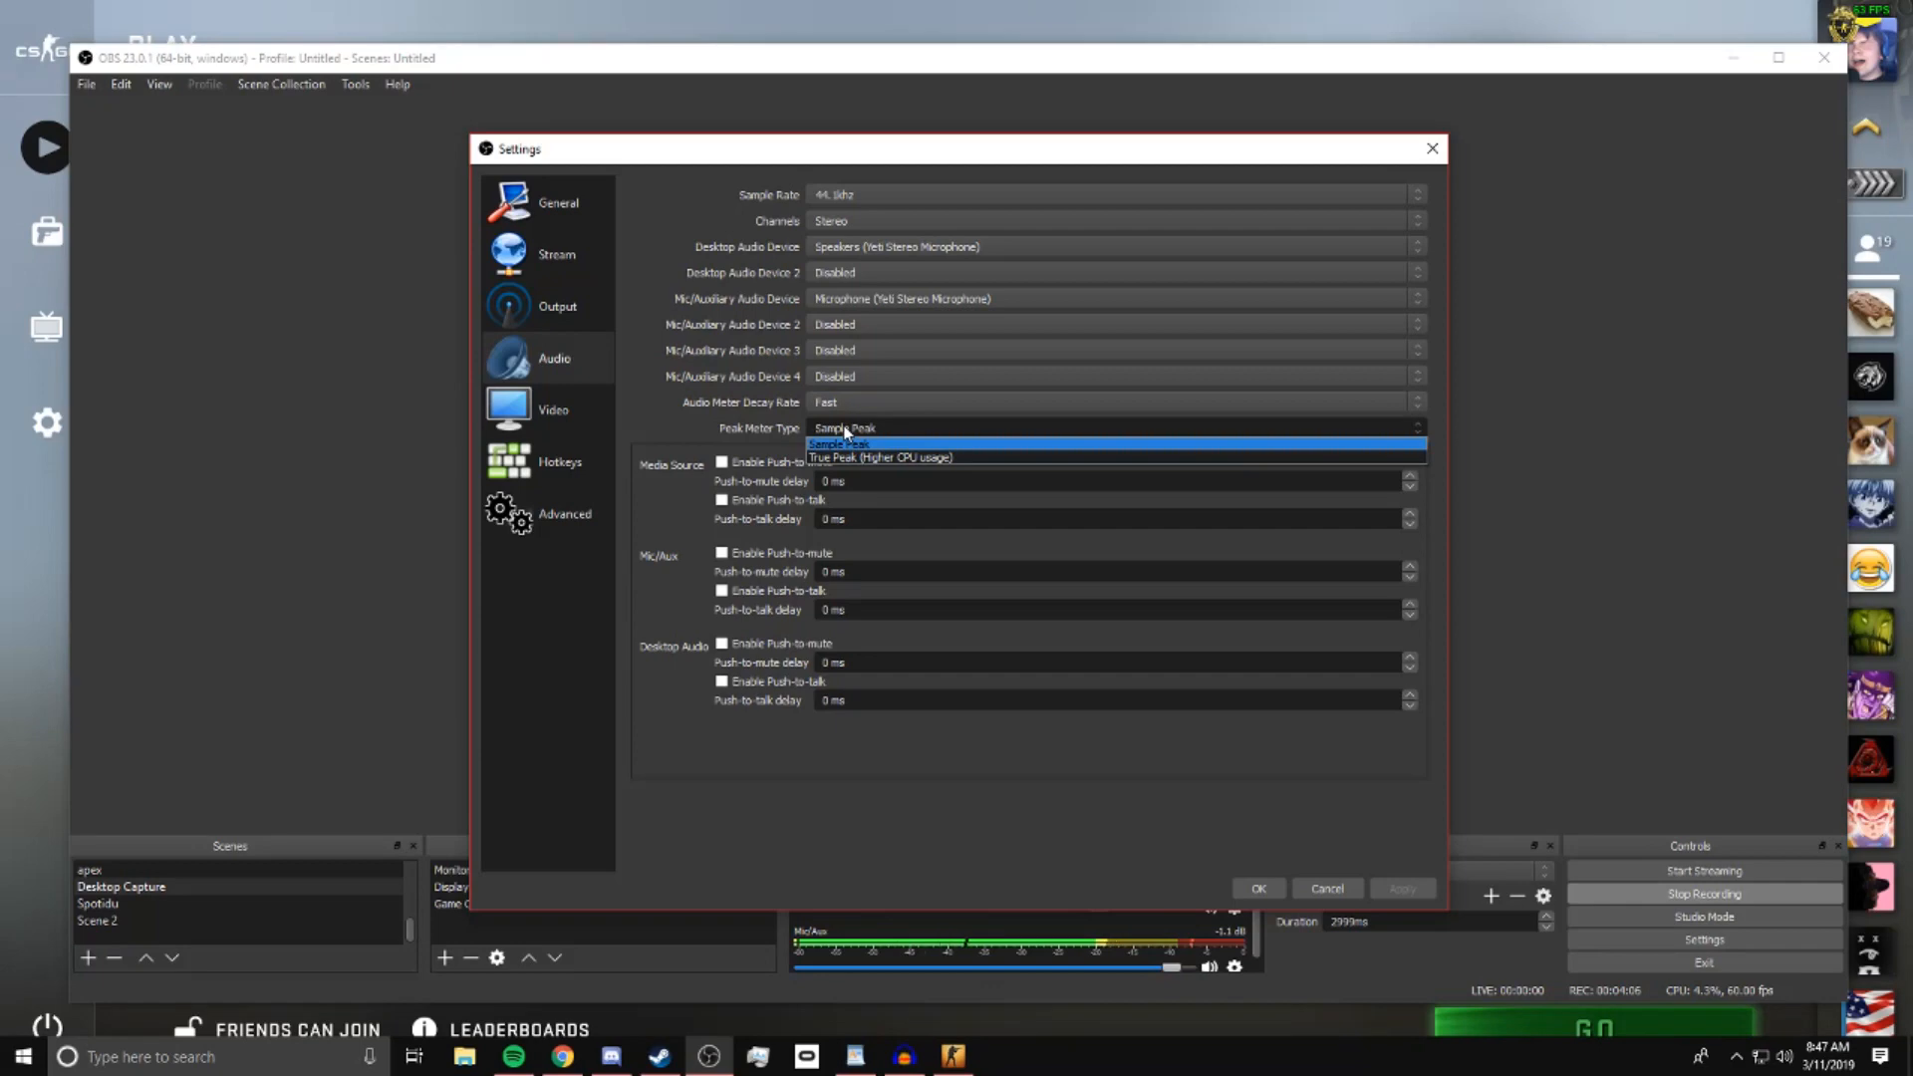
left_click(845, 442)
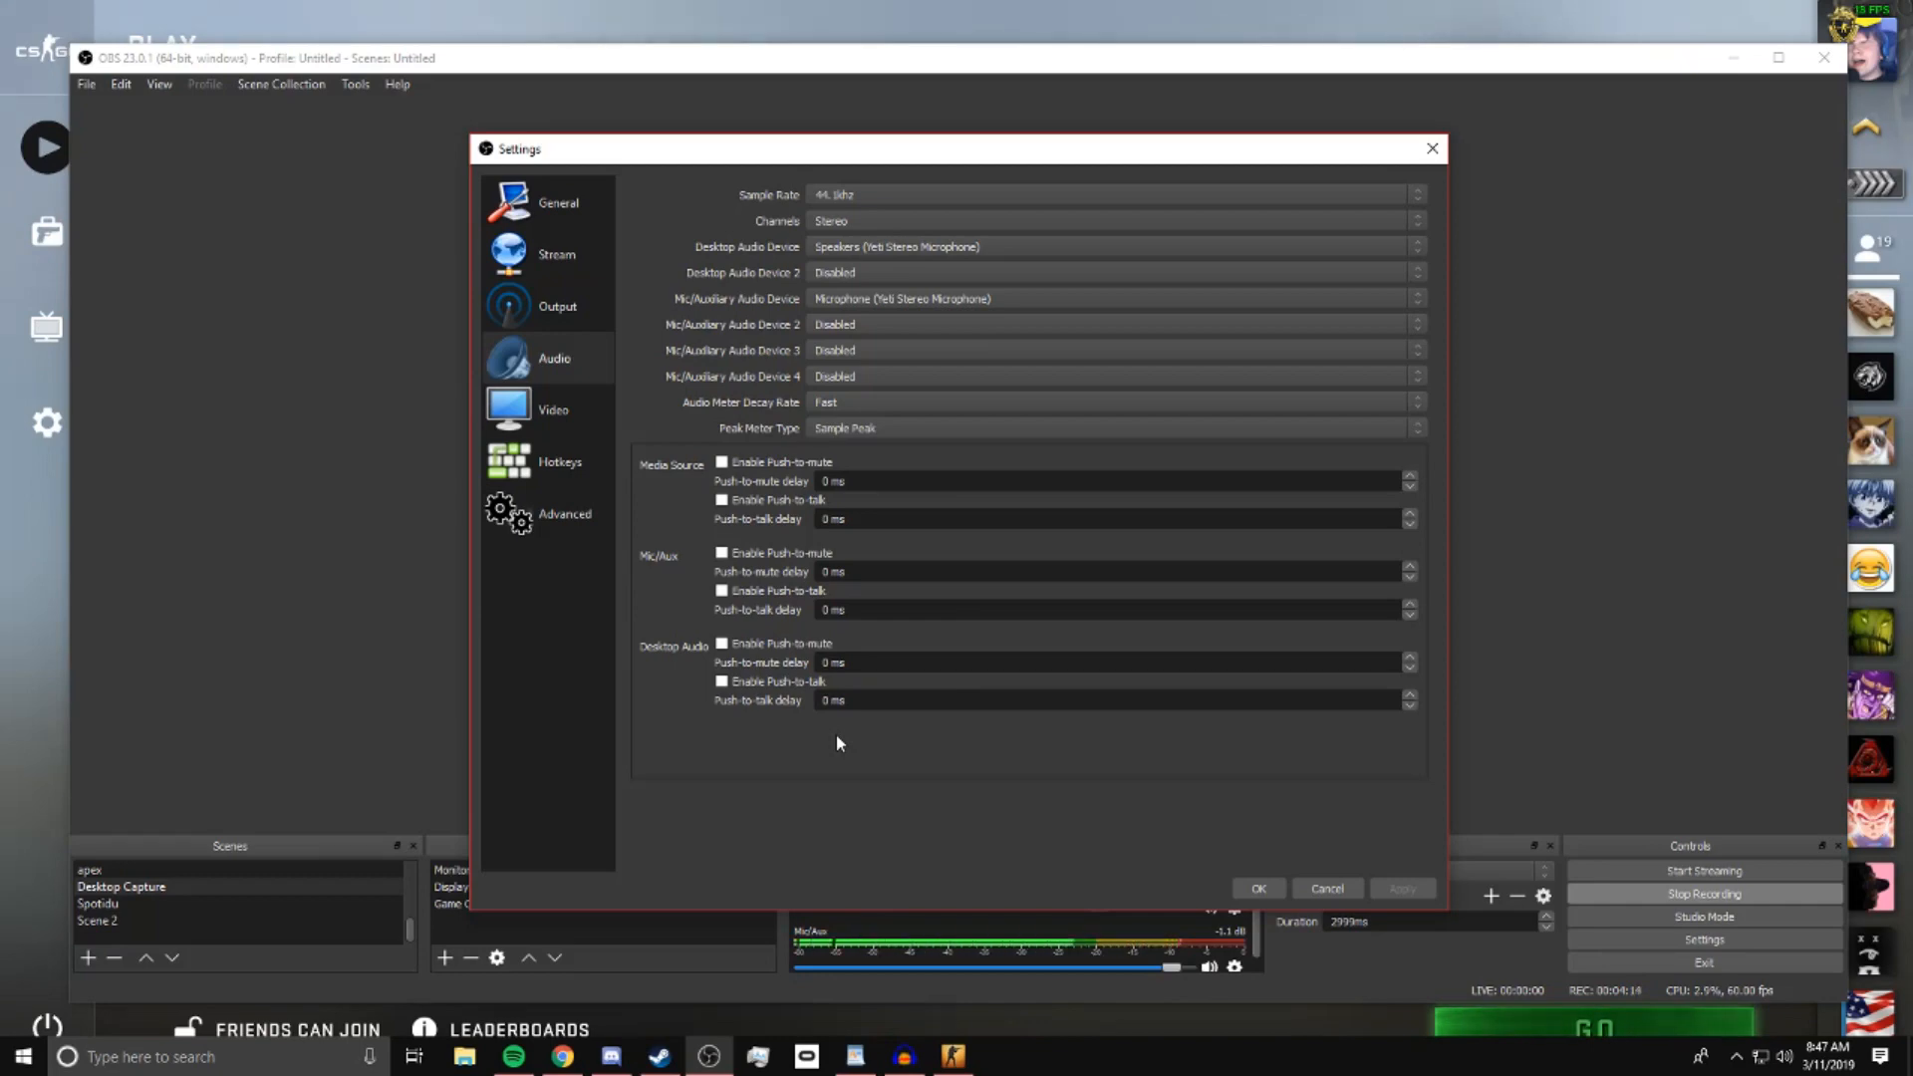
Review the audio channel options and keep Channels set to Stereo
left_click(837, 225)
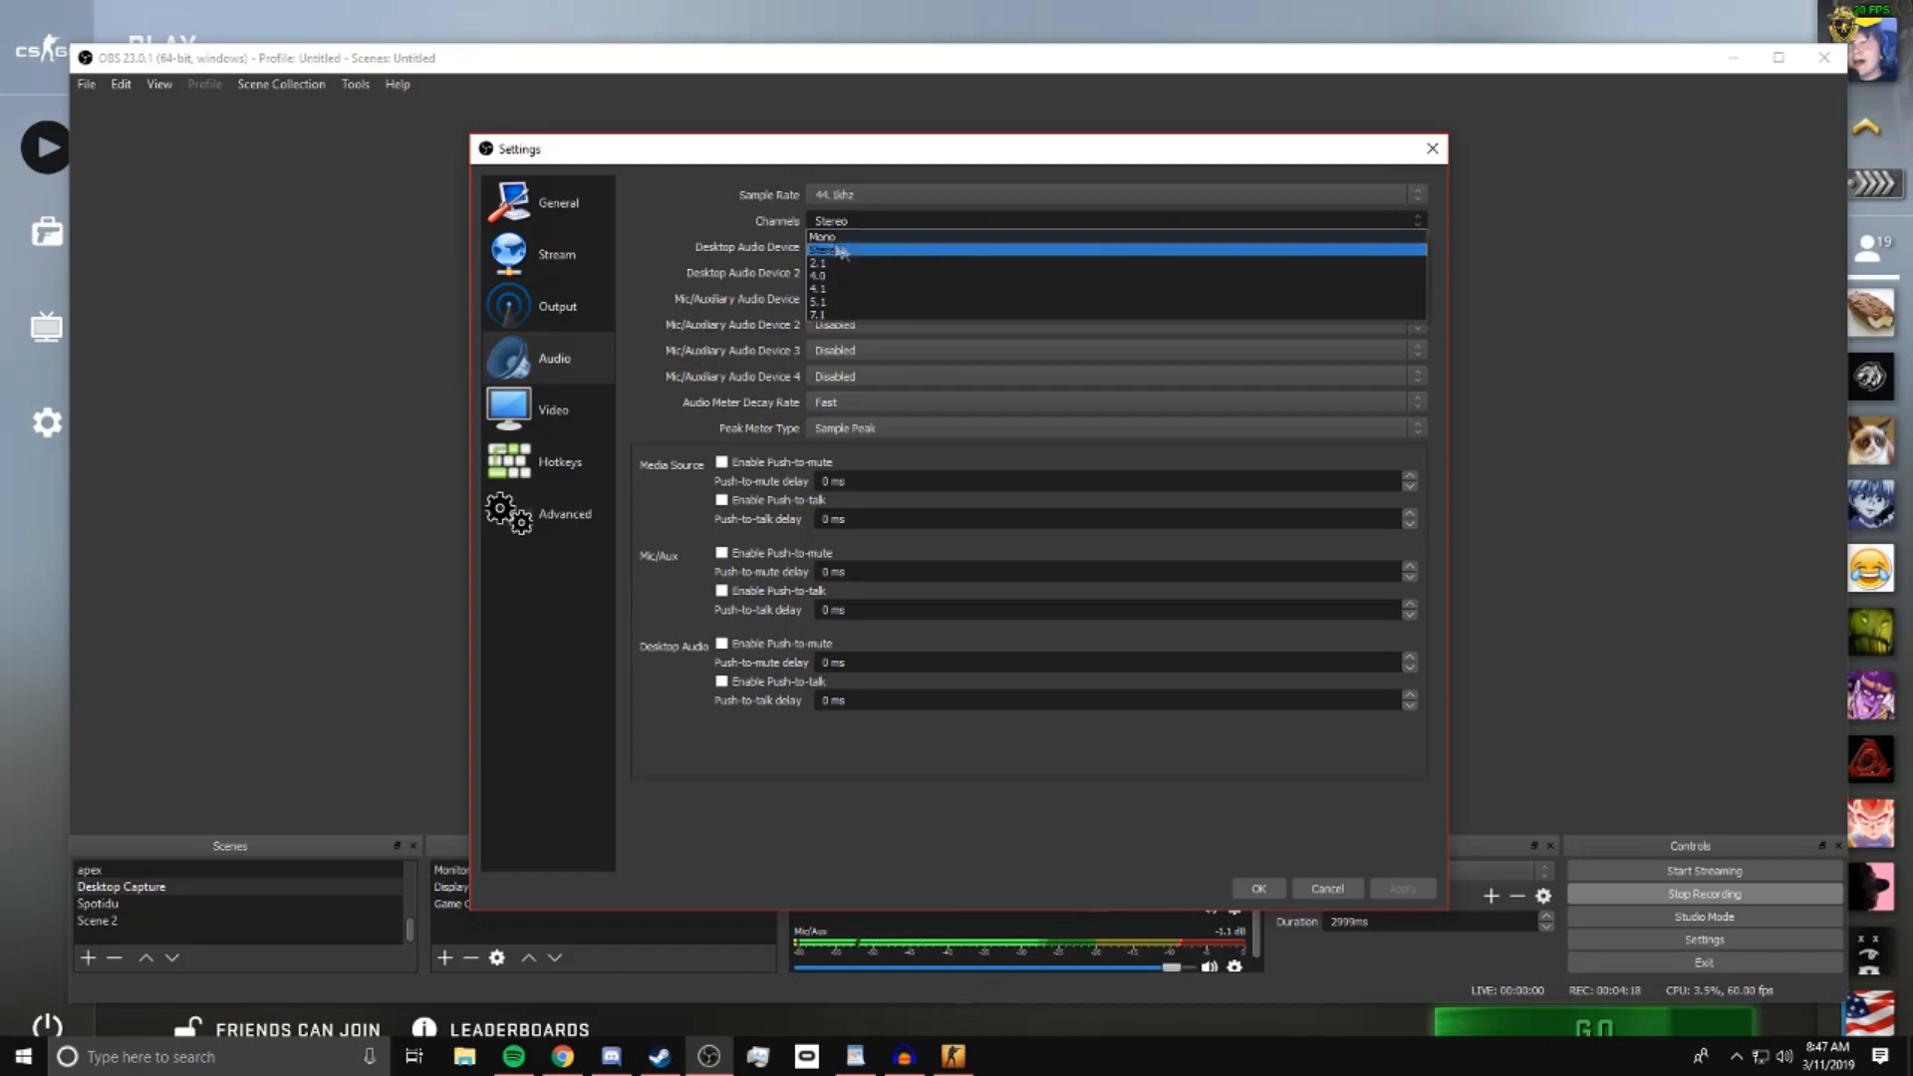
left_click(829, 248)
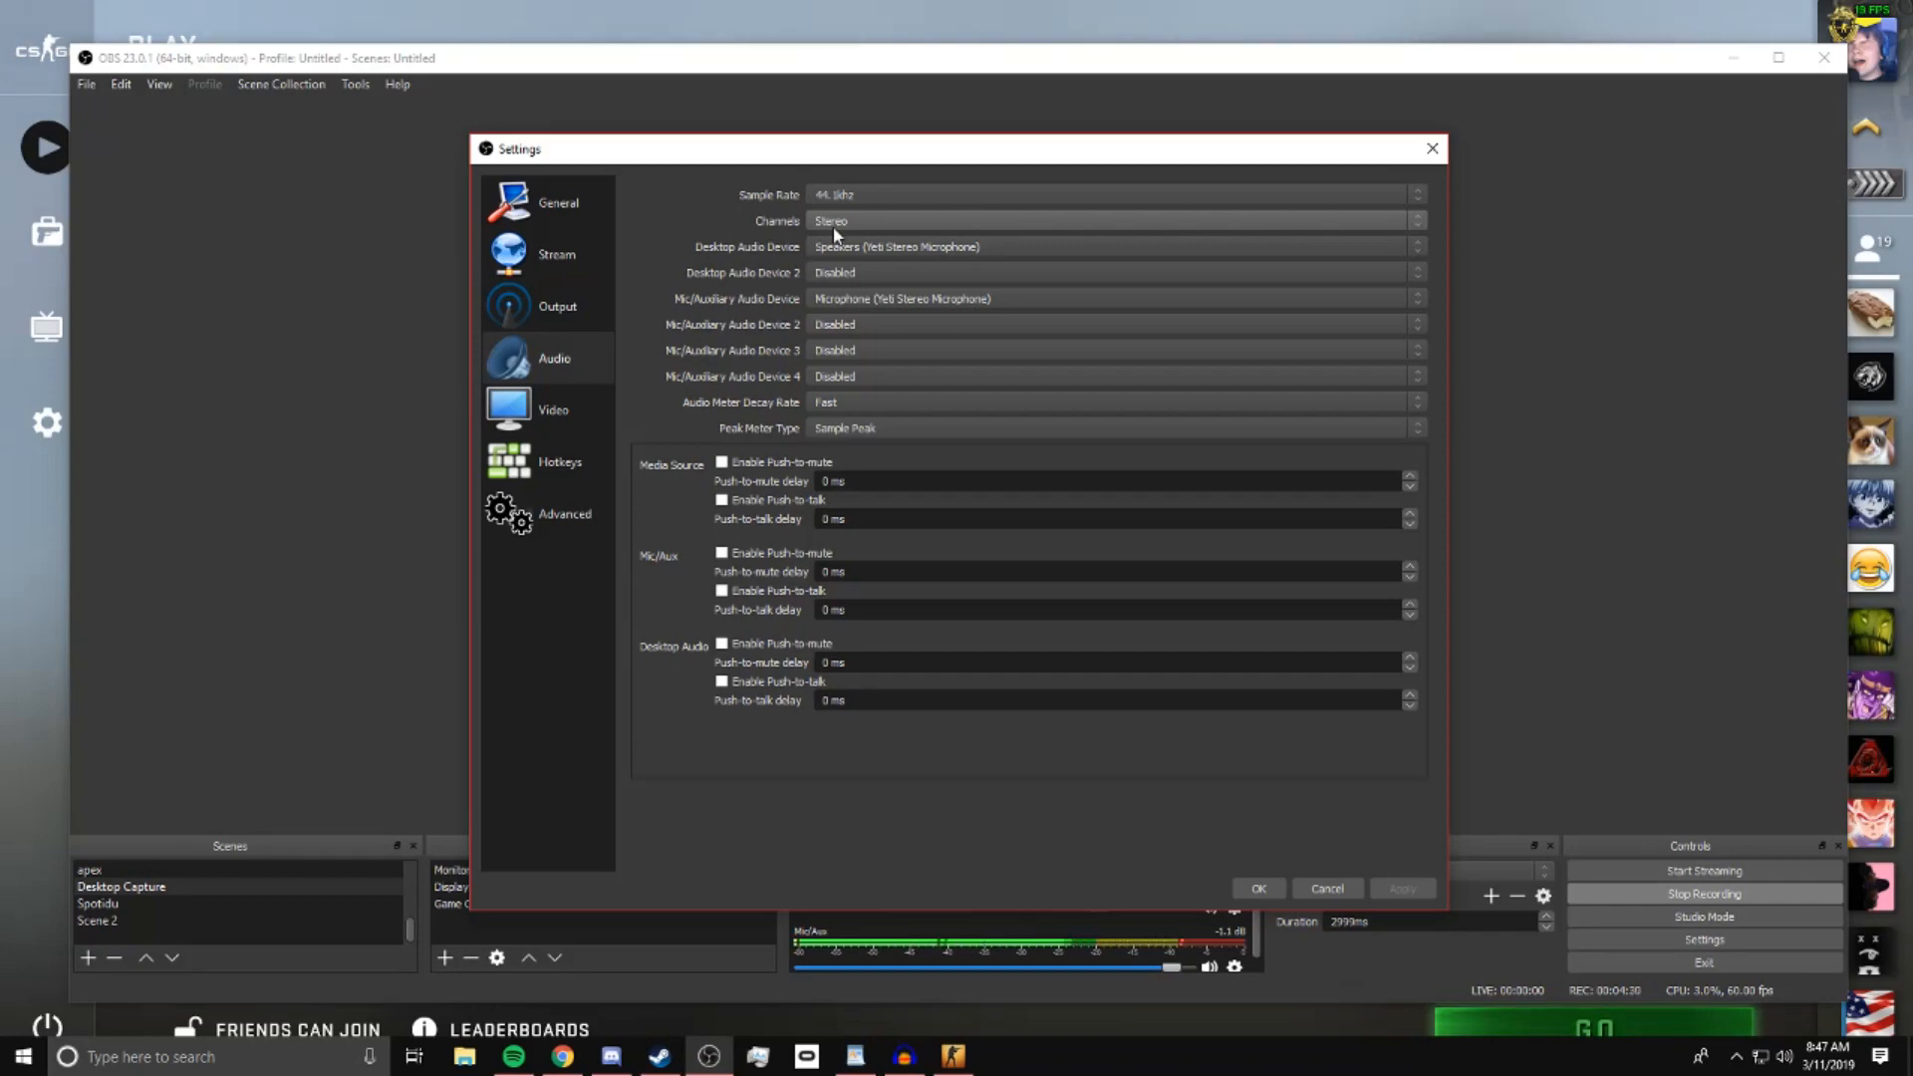
left_click(834, 228)
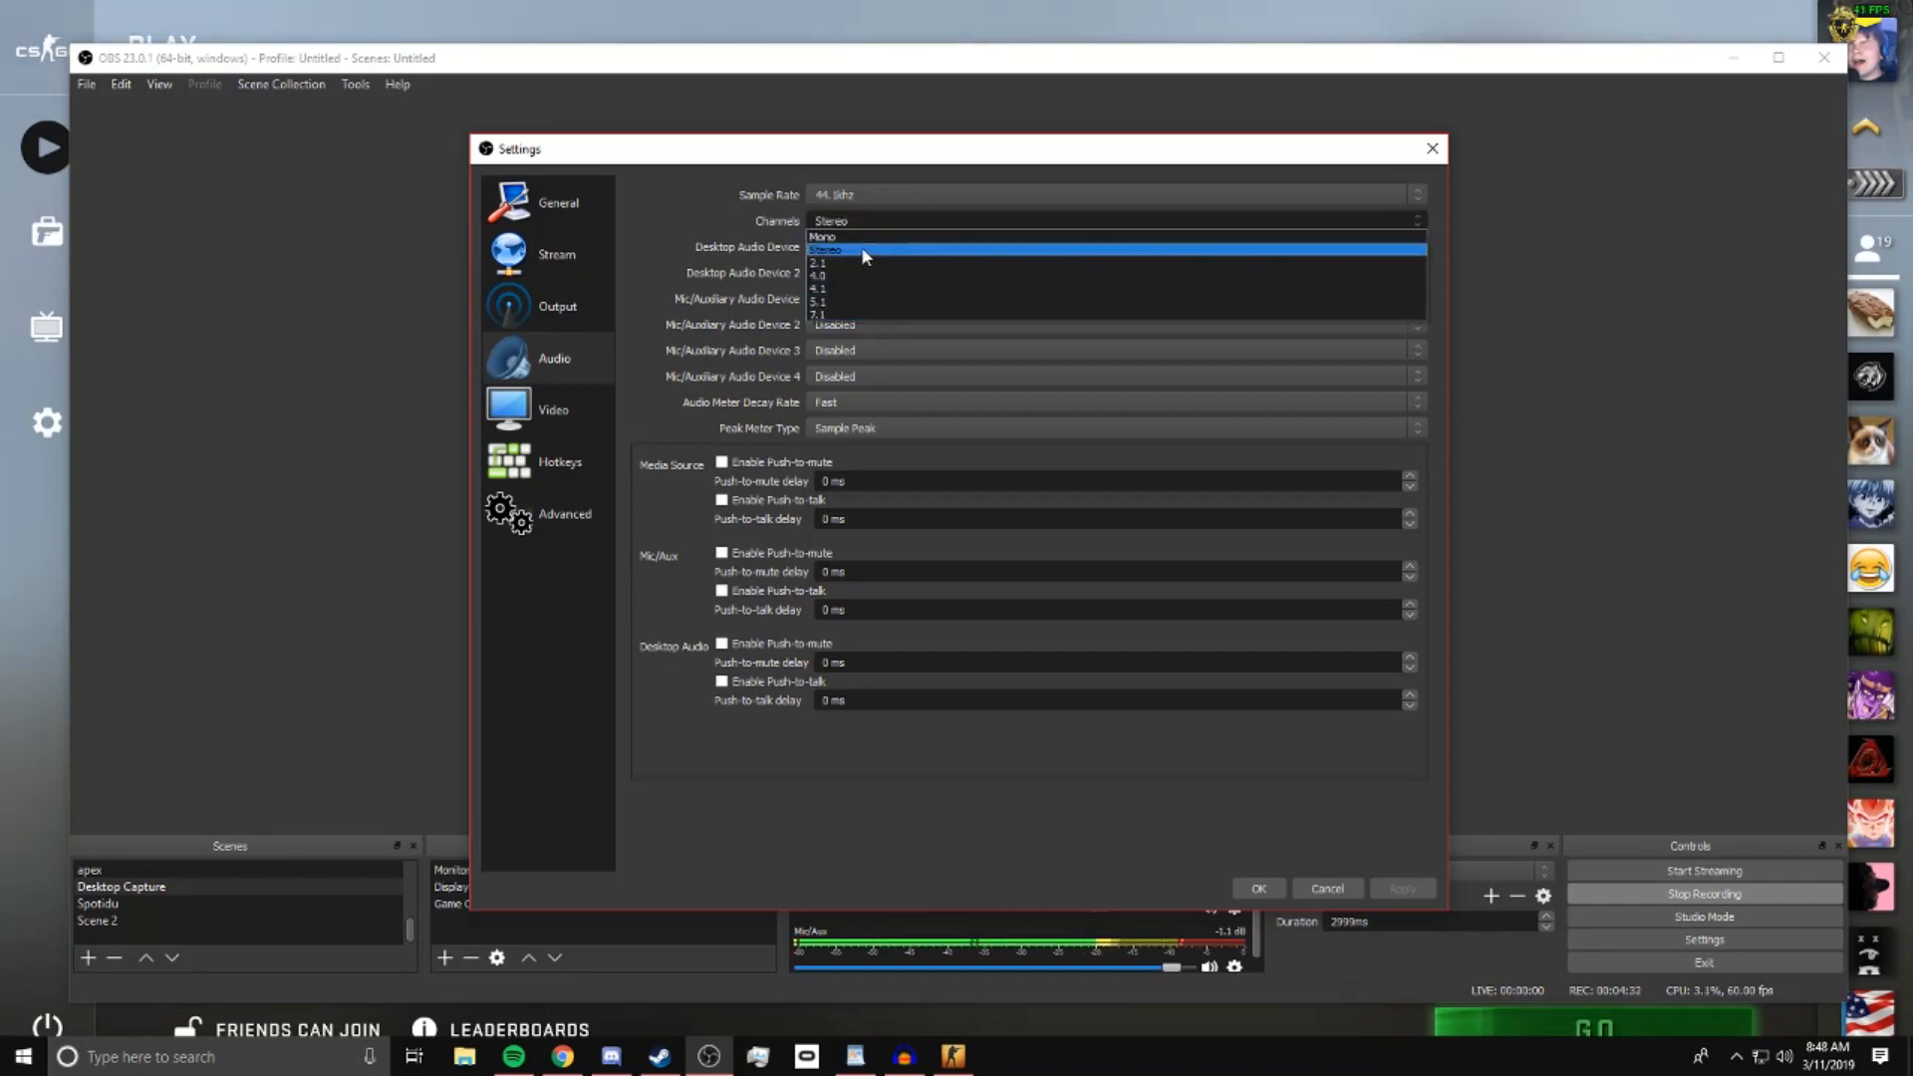
left_click(862, 250)
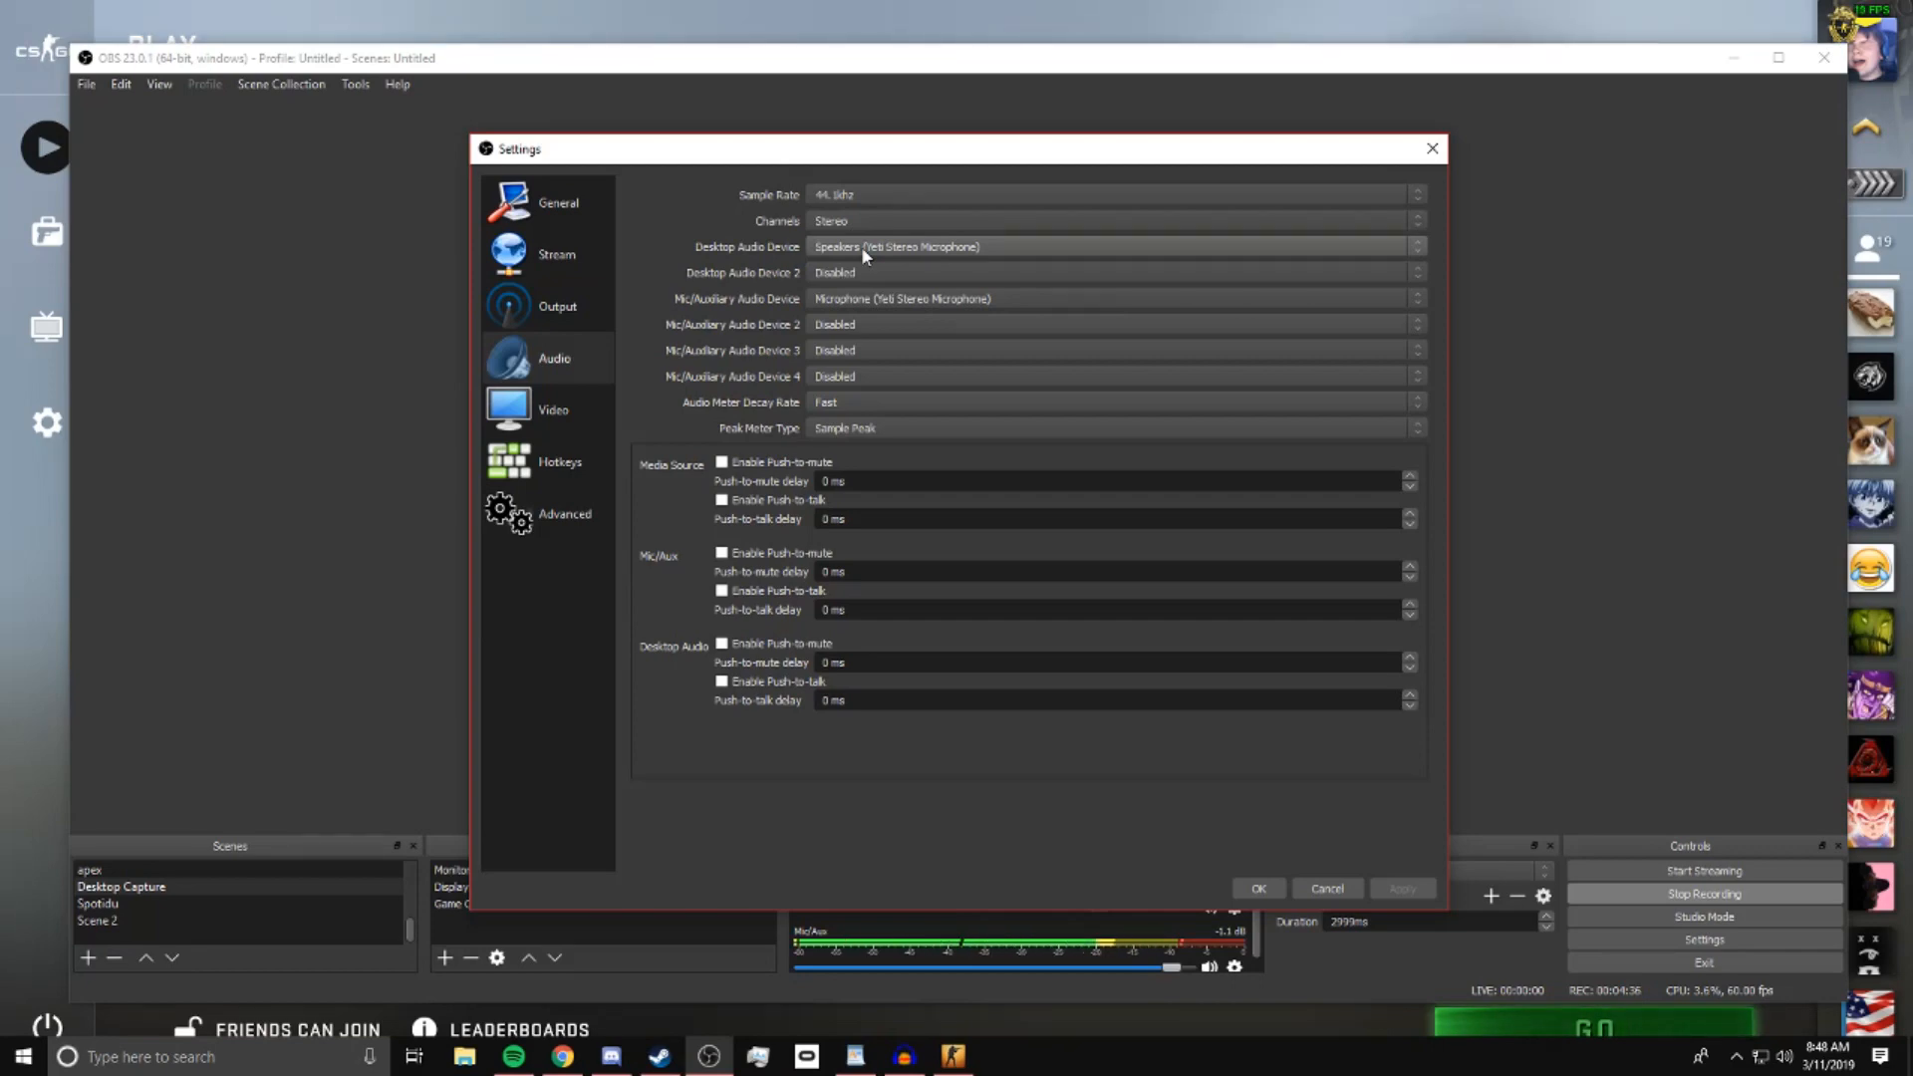
Examine the resolution and frame rate in the video settings, and the streaming video bitrate in the output settings
left_click(564, 410)
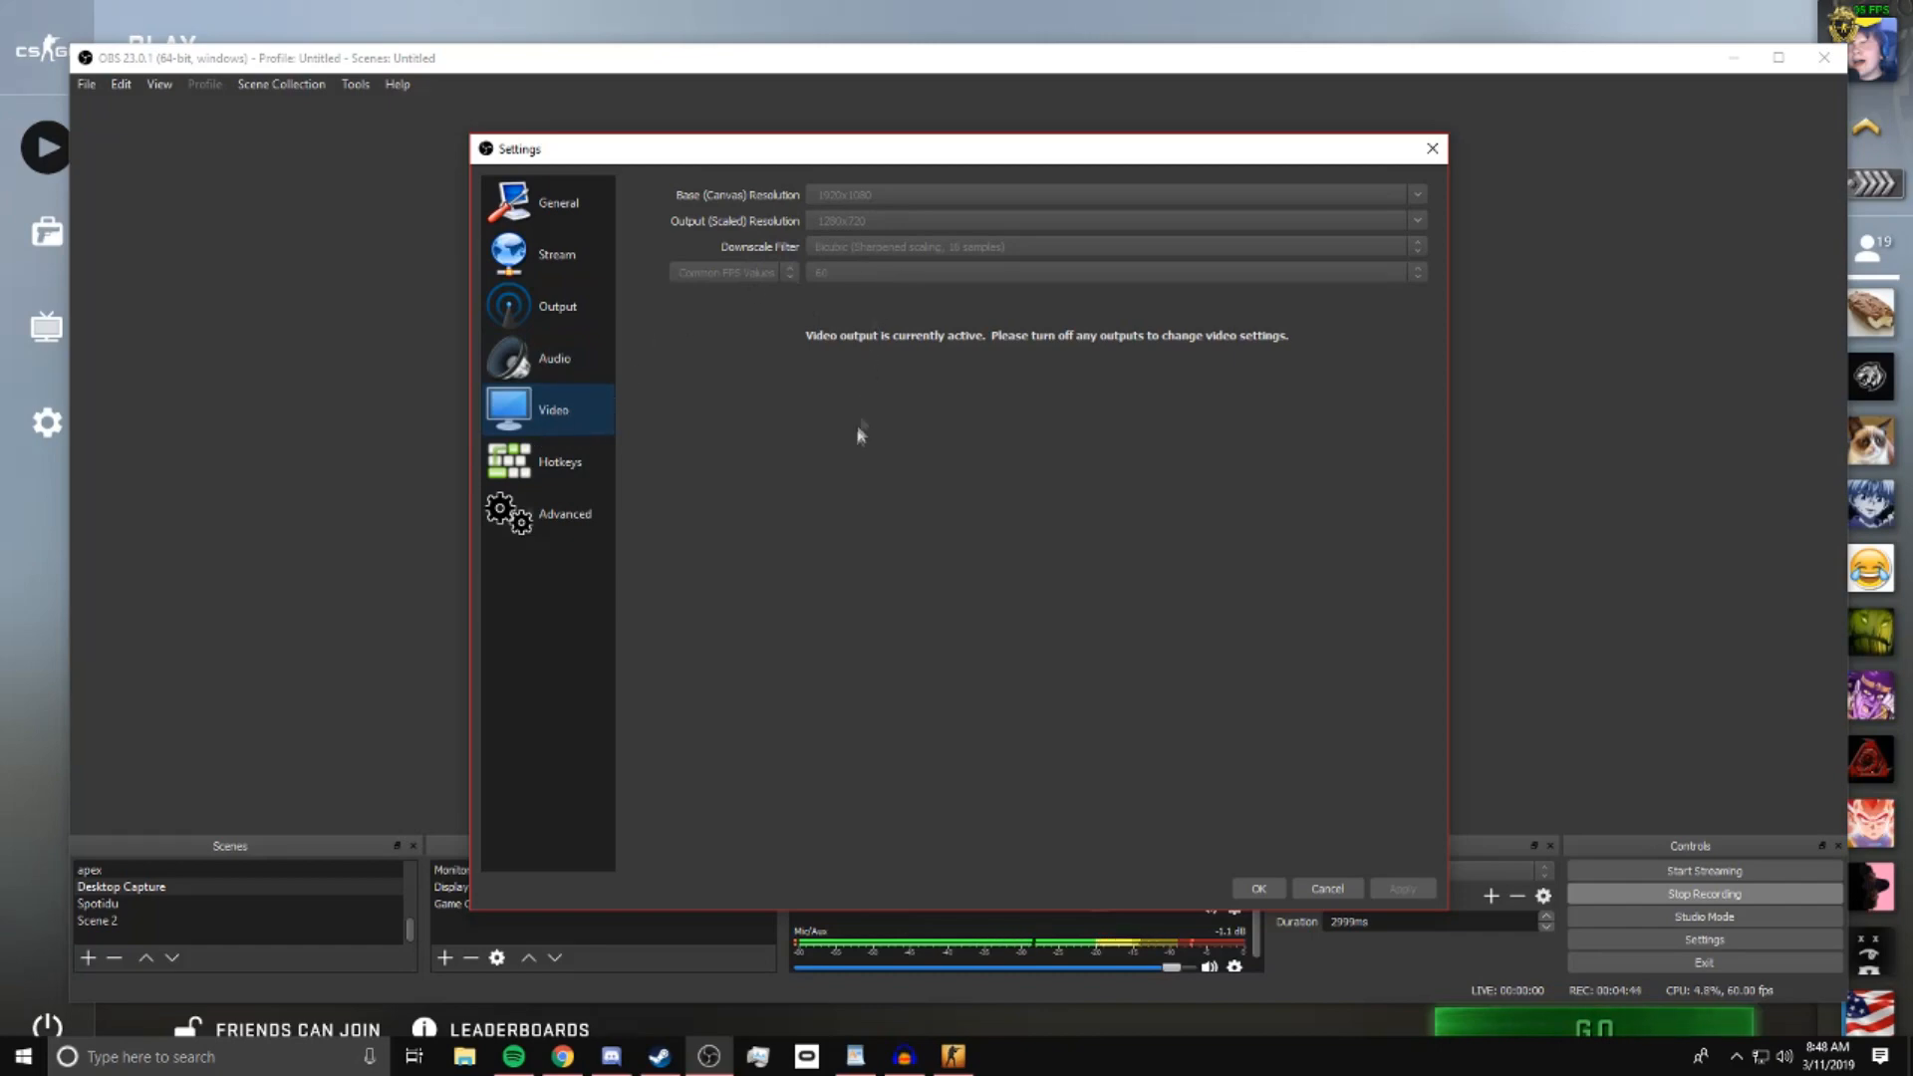
left_click_drag(827, 159, 742, 117)
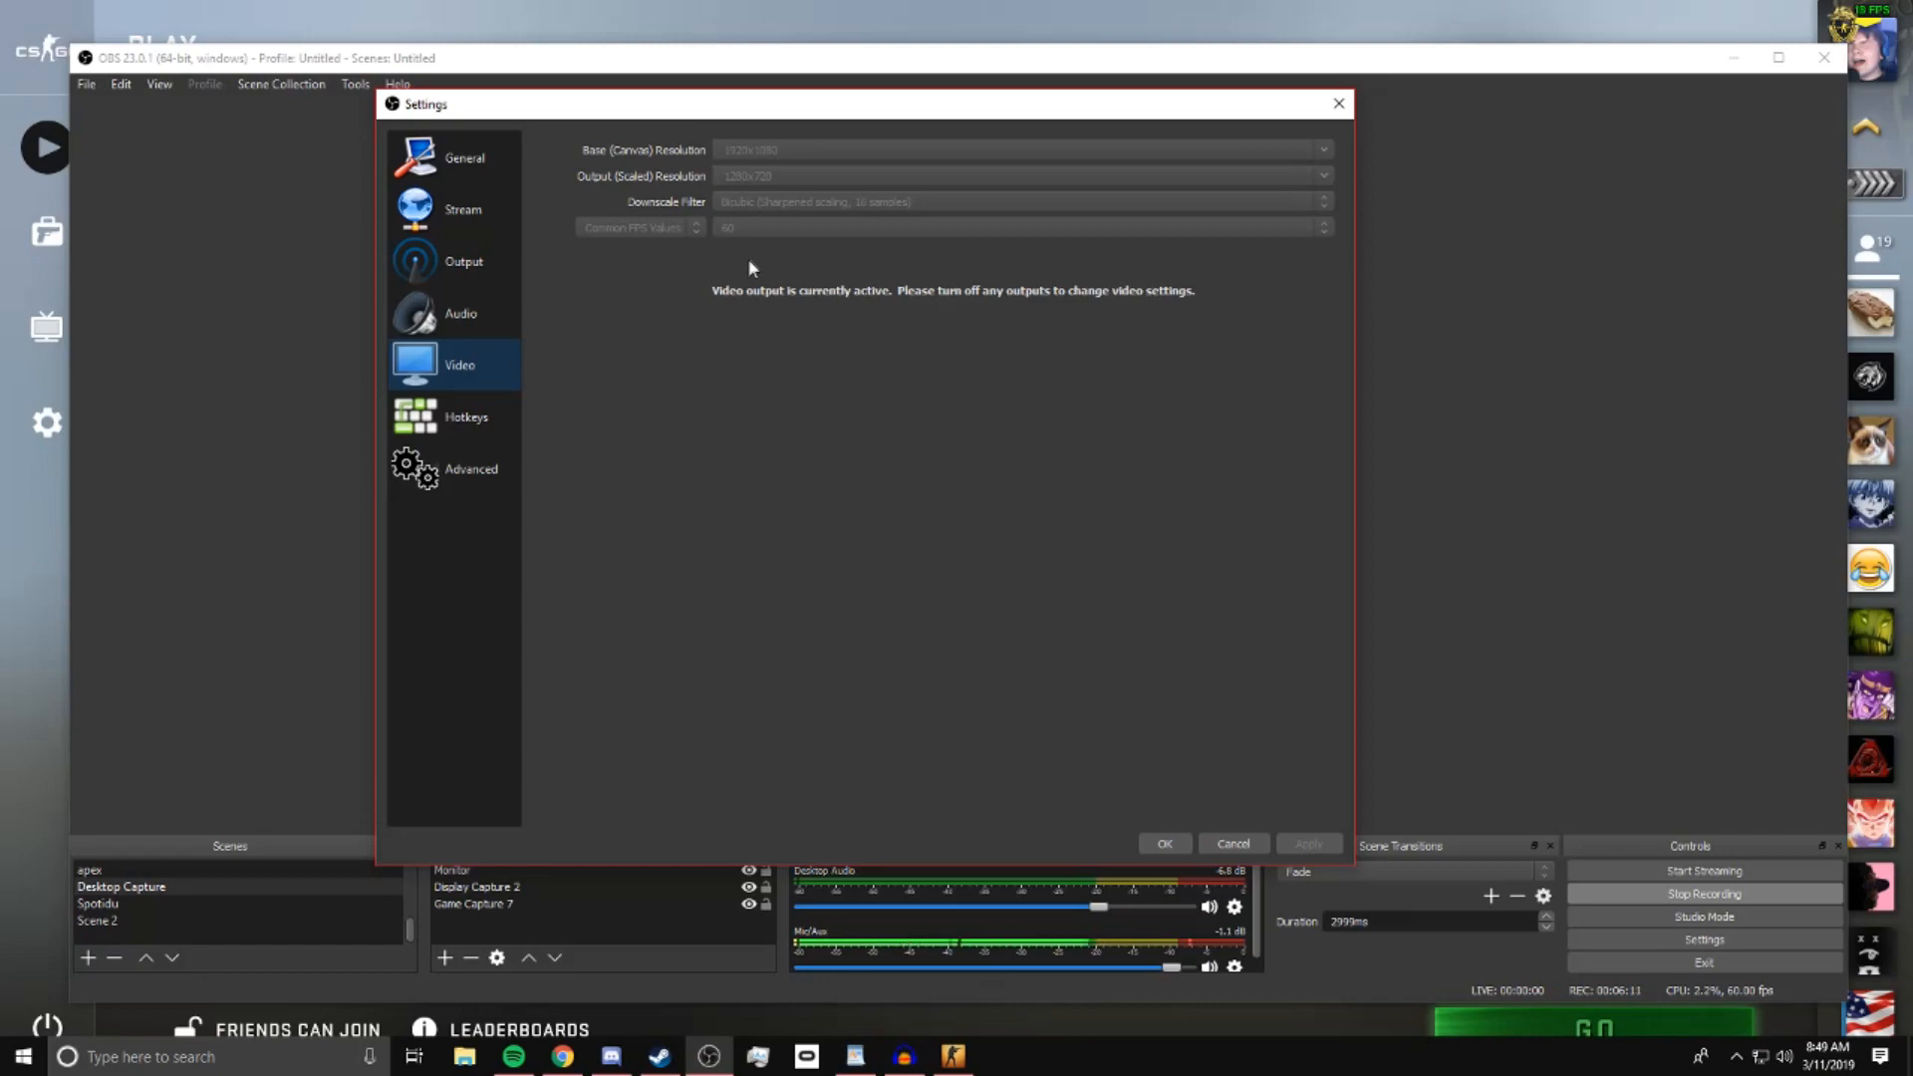
left_click(470, 255)
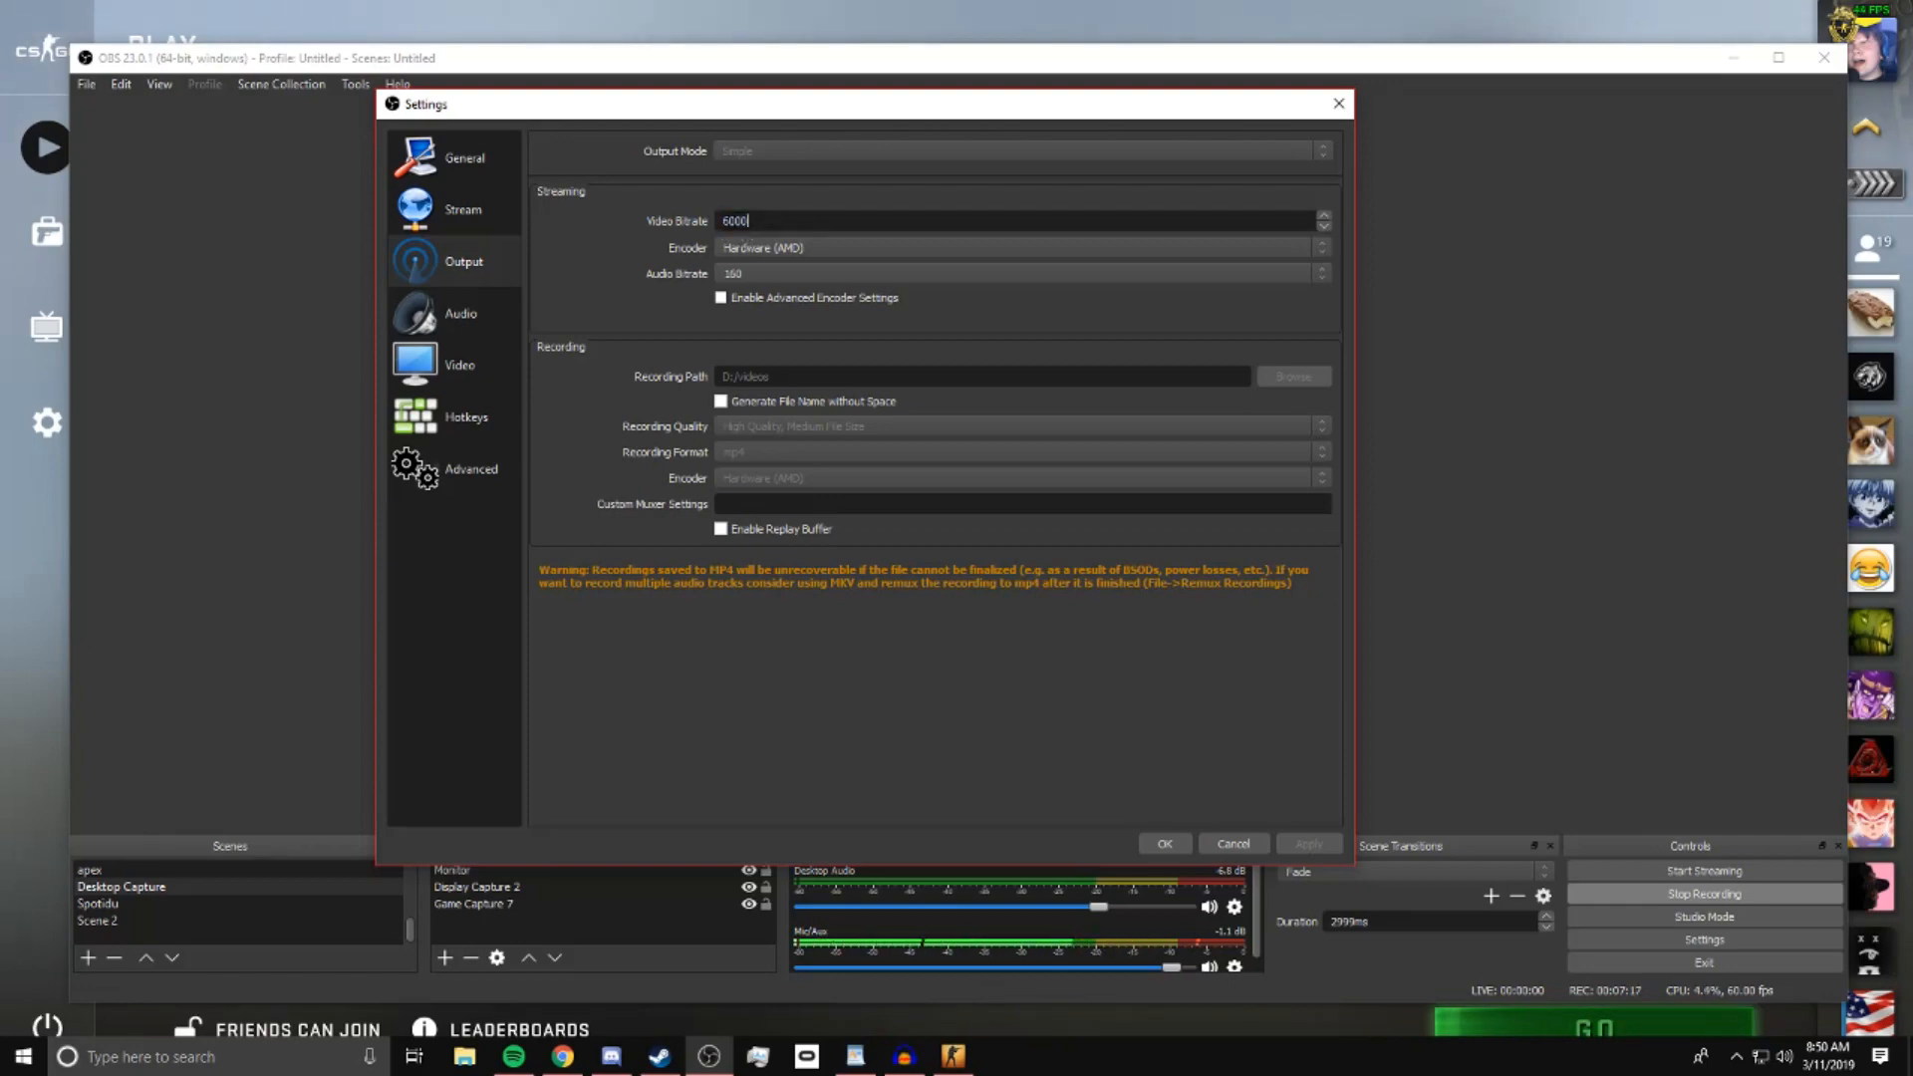
double_click(736, 220)
left_click(748, 215)
Review the available streaming encoders and keep Hardware (AMD) selected
left_click(775, 249)
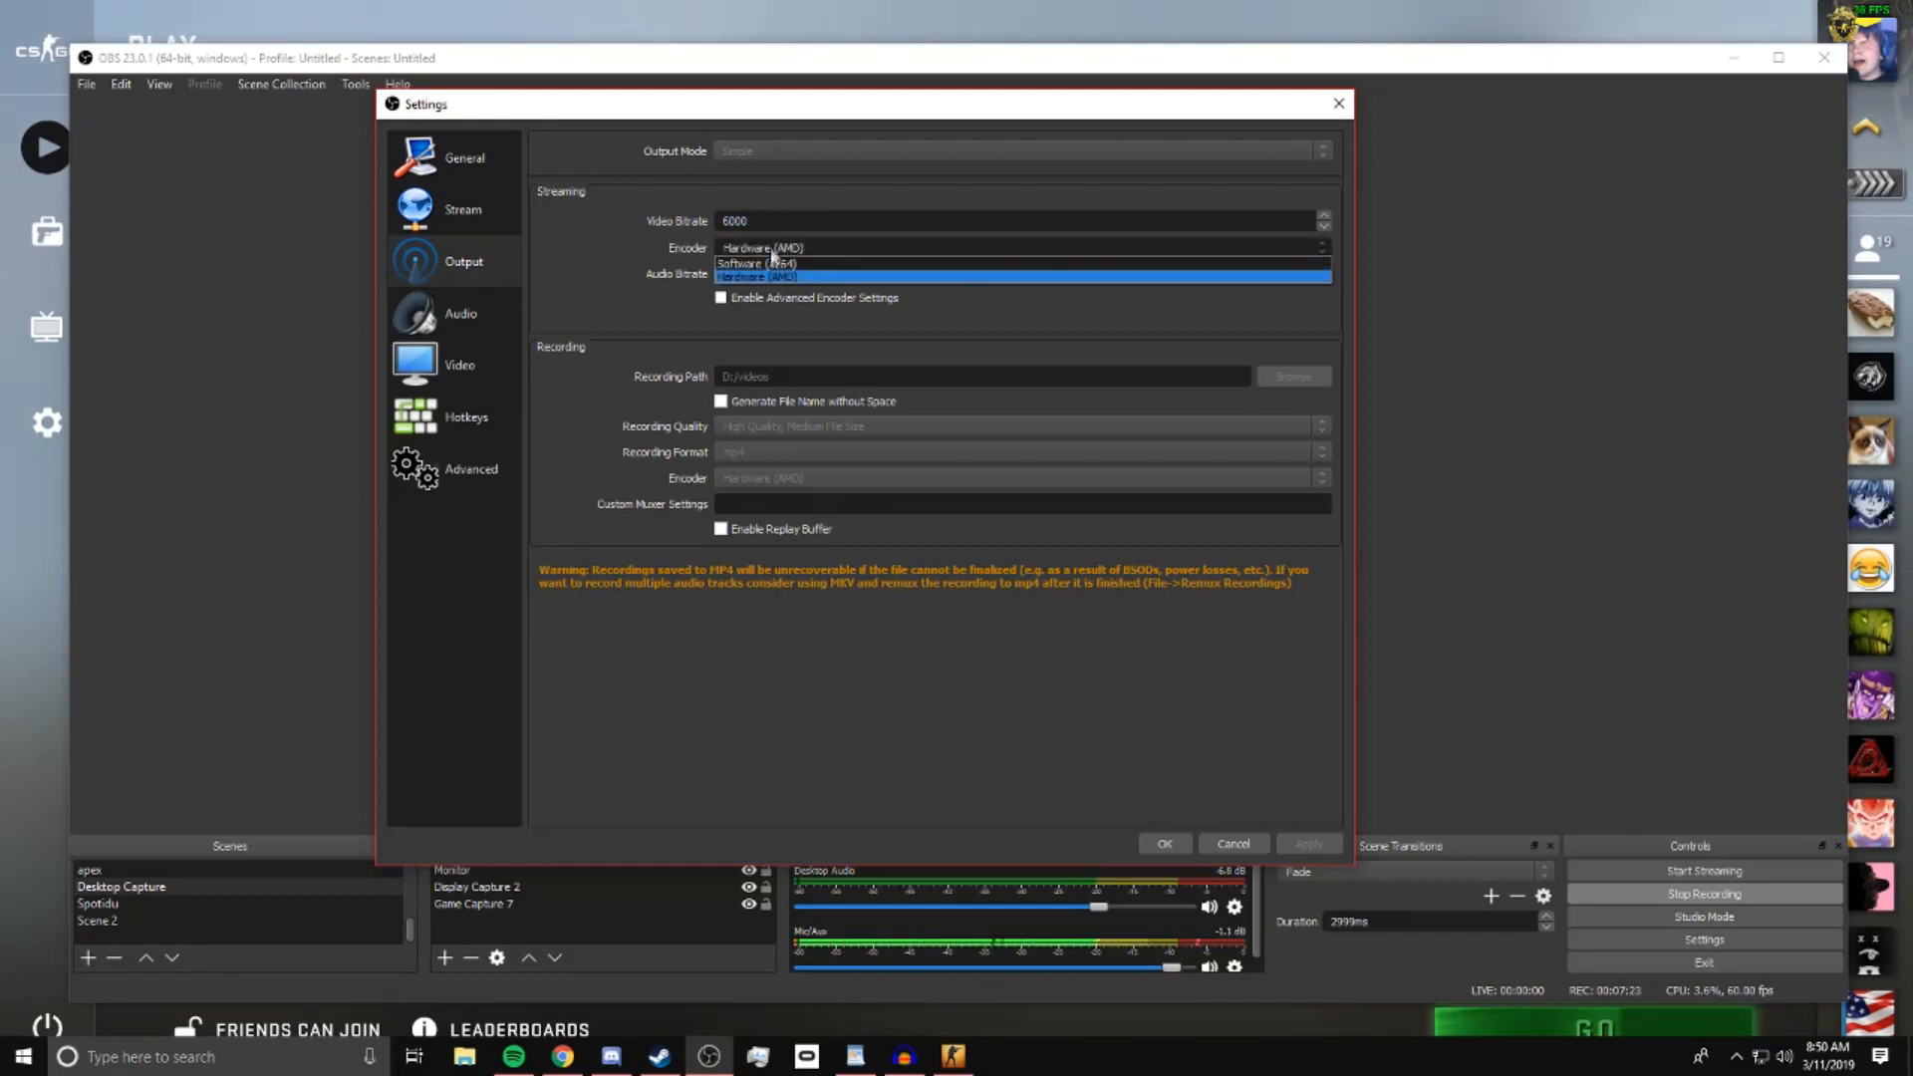
left_click(782, 252)
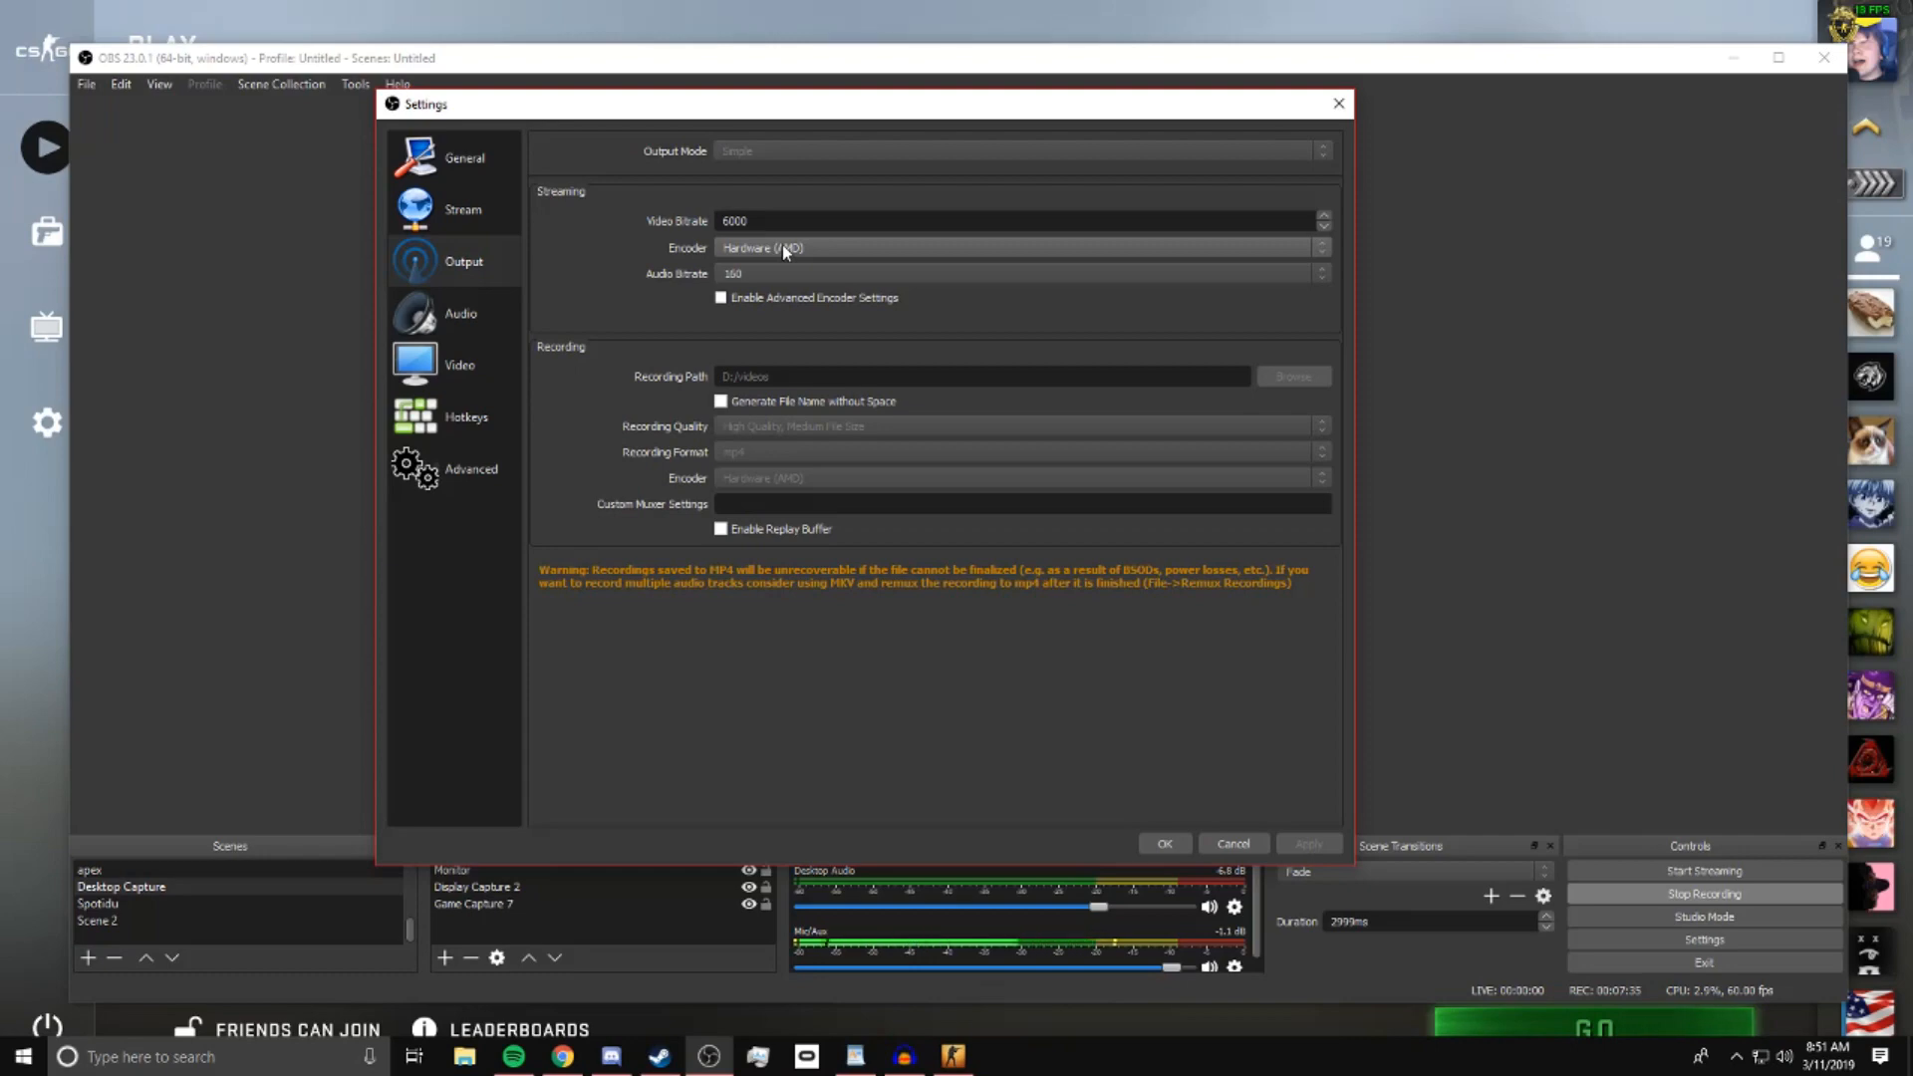
left_click(785, 249)
left_click(765, 275)
left_click(765, 249)
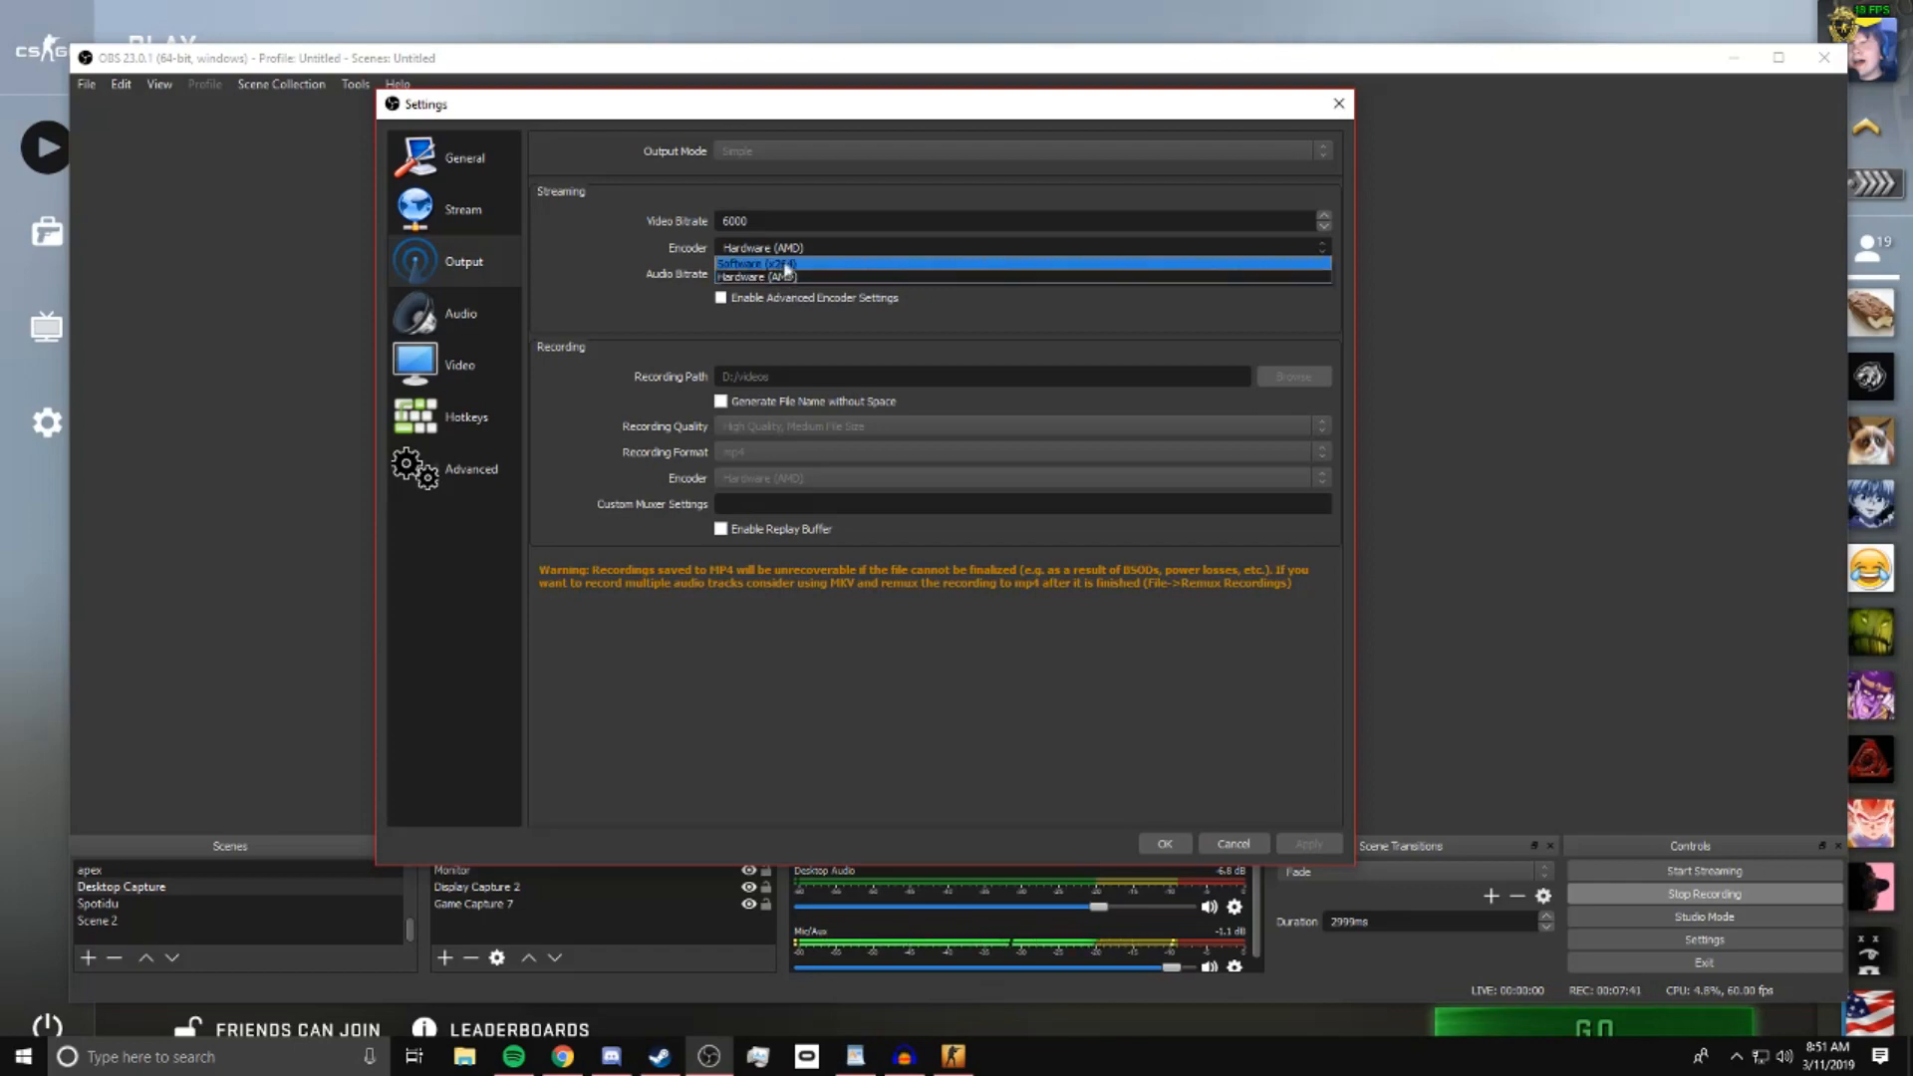
left_click(781, 253)
left_click(786, 255)
left_click(787, 255)
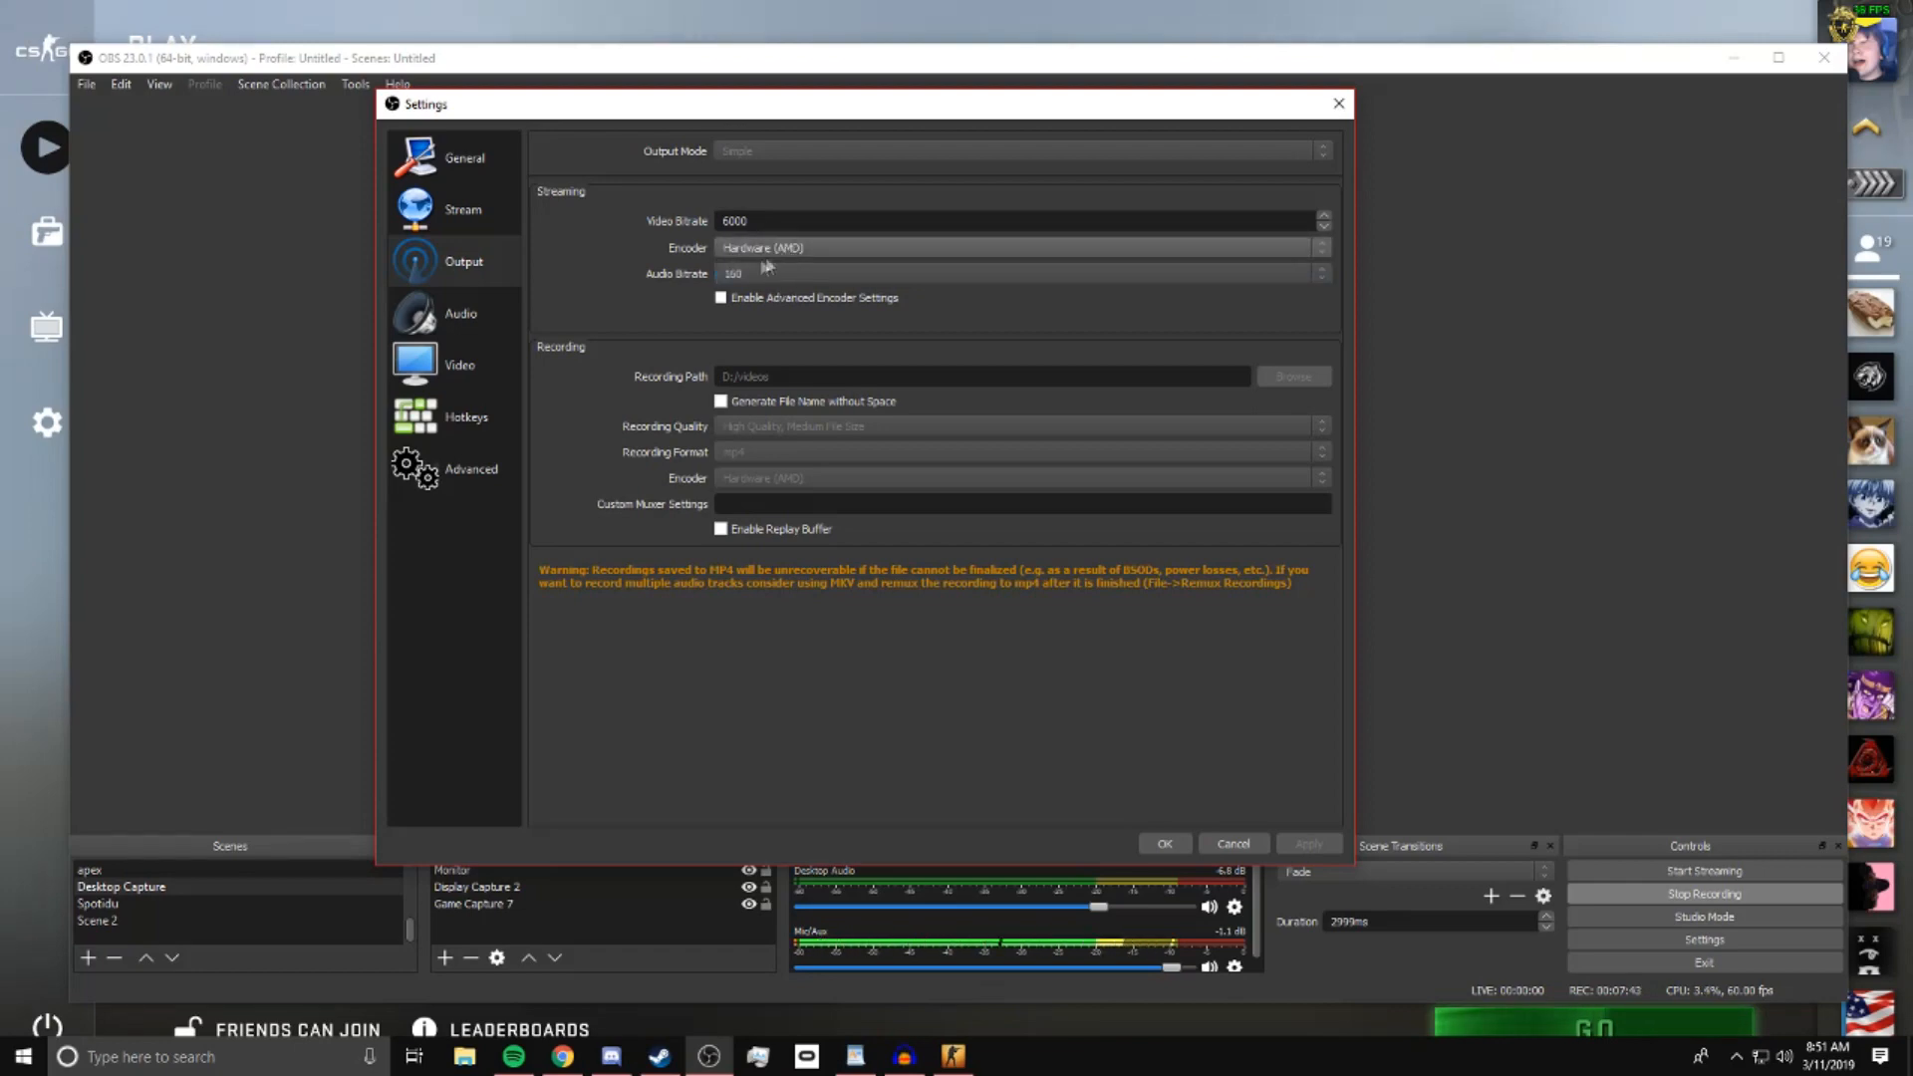
Review the stream and general settings, checking the available themes and keeping Dark selected
left_click(502, 219)
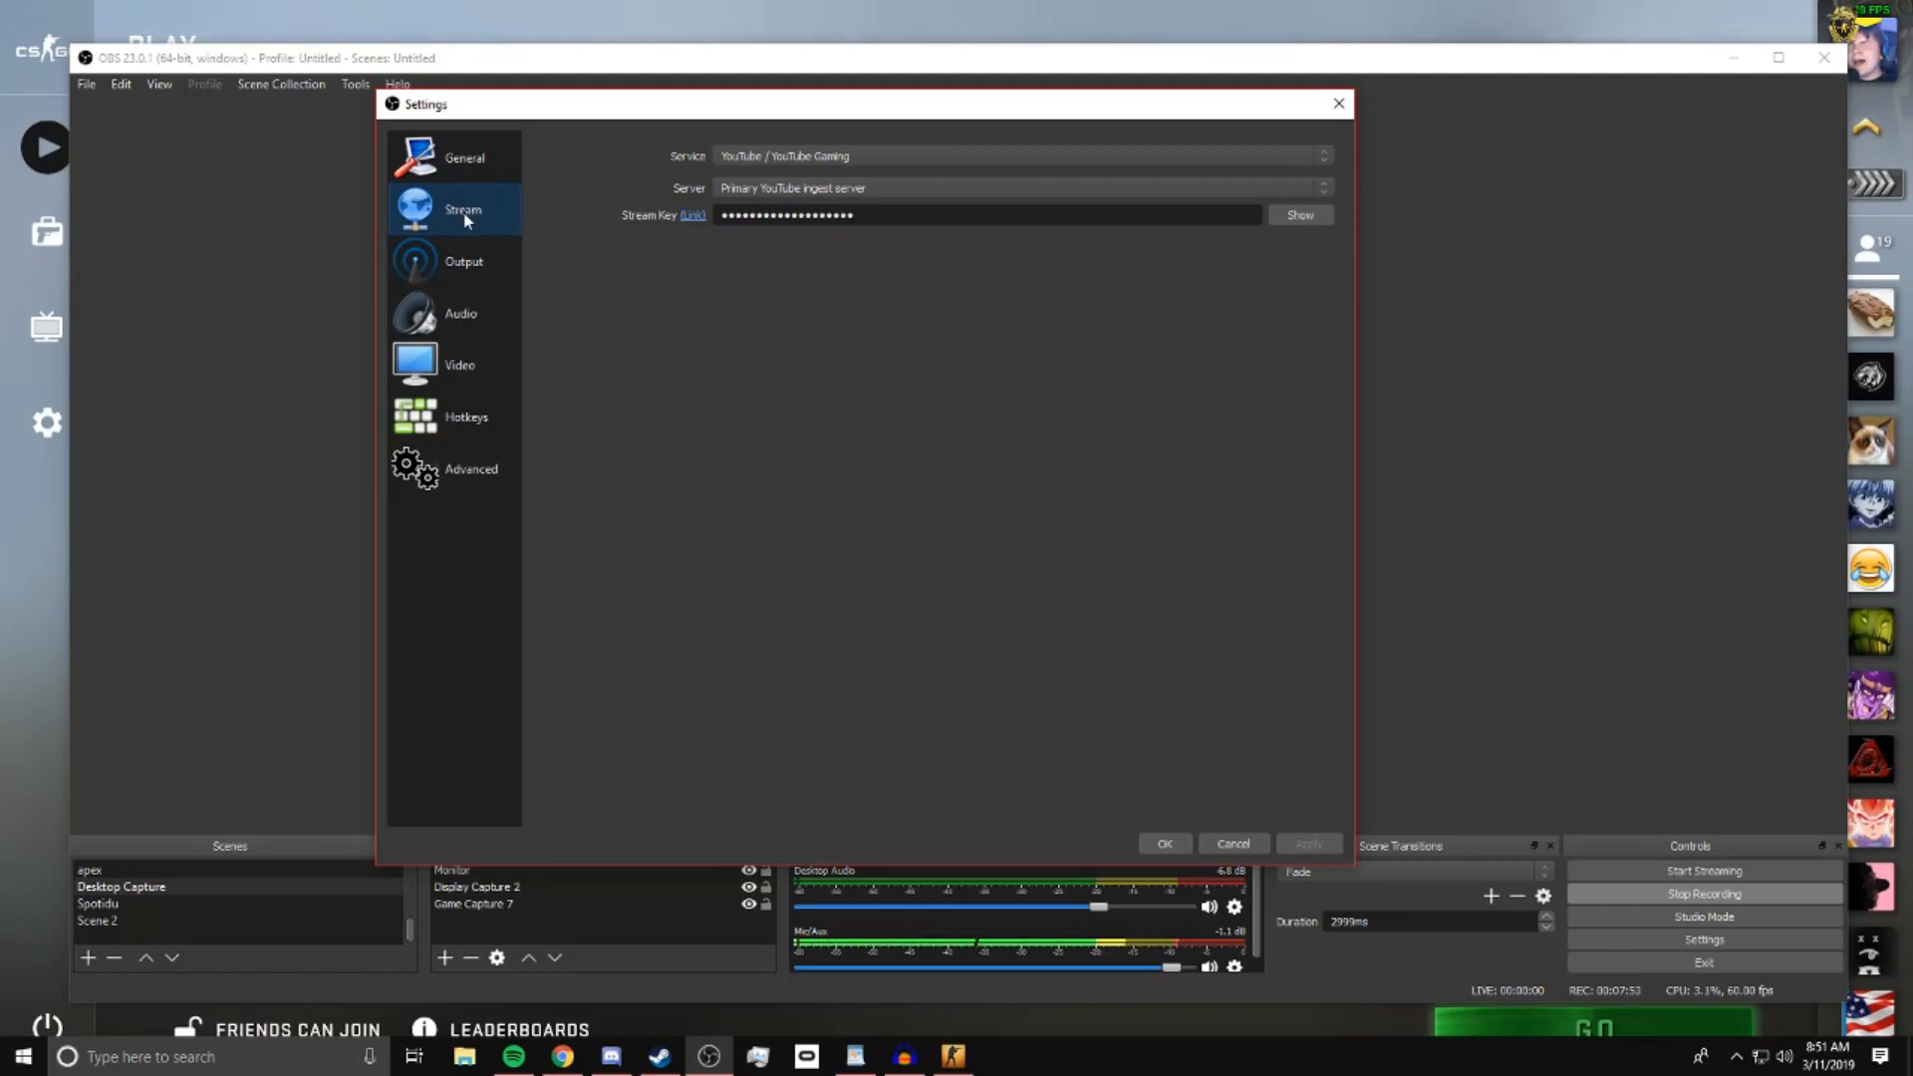
left_click(496, 176)
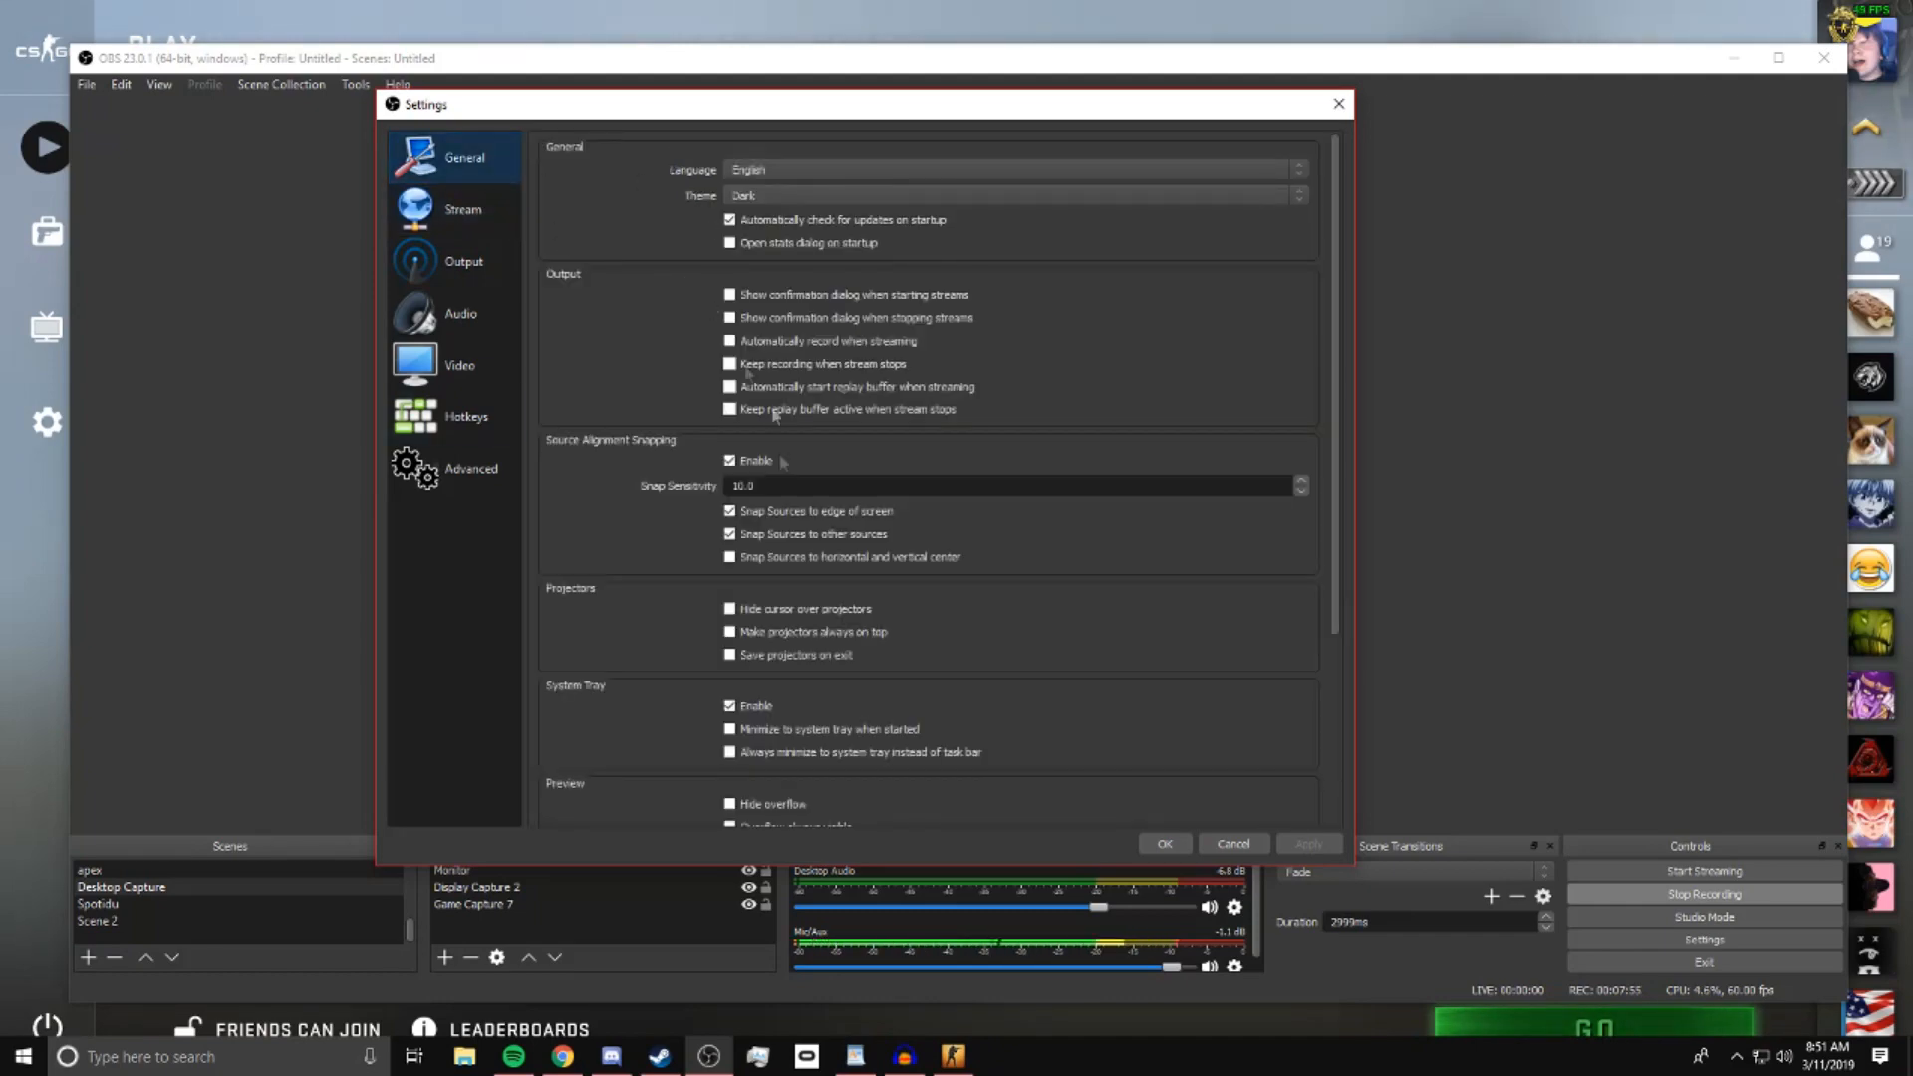
scroll(660, 608, "down", 3)
scroll(652, 584, "down", 1)
scroll(655, 652, "up", 4)
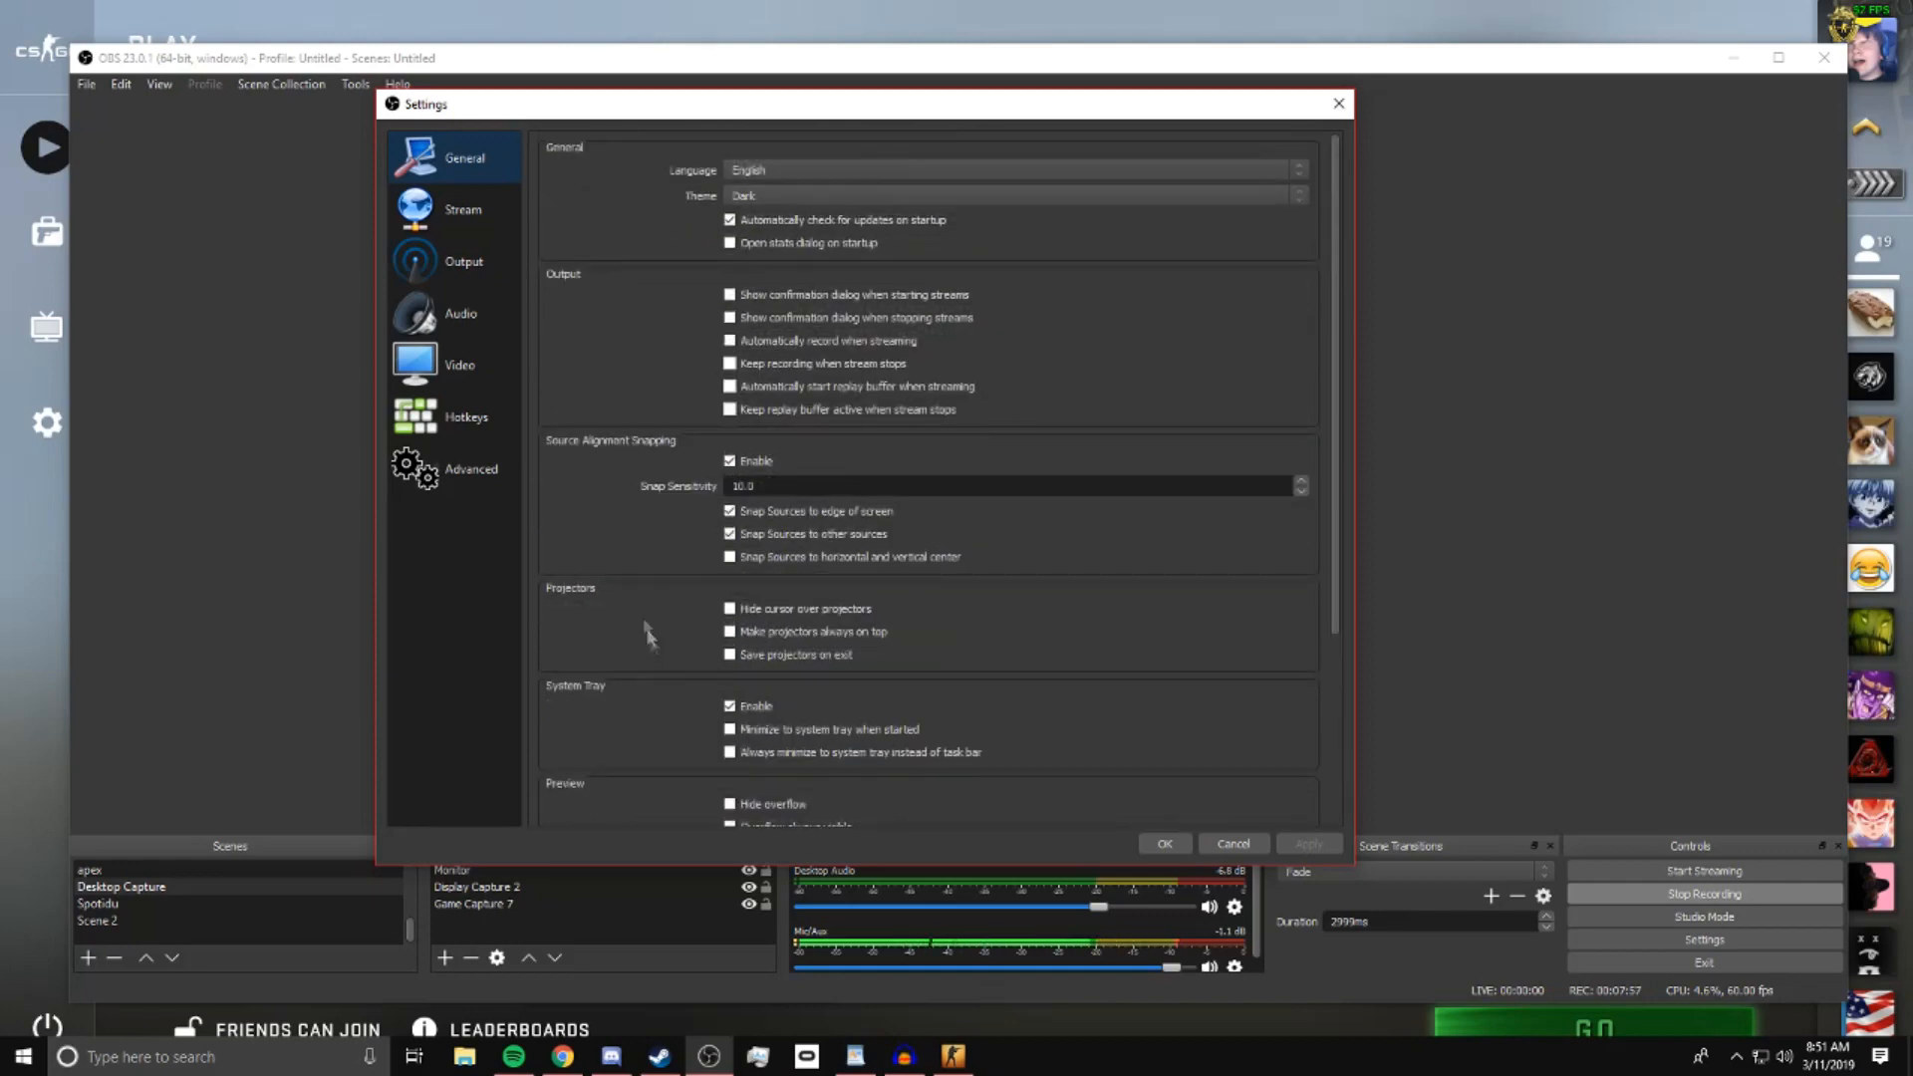
left_click(771, 196)
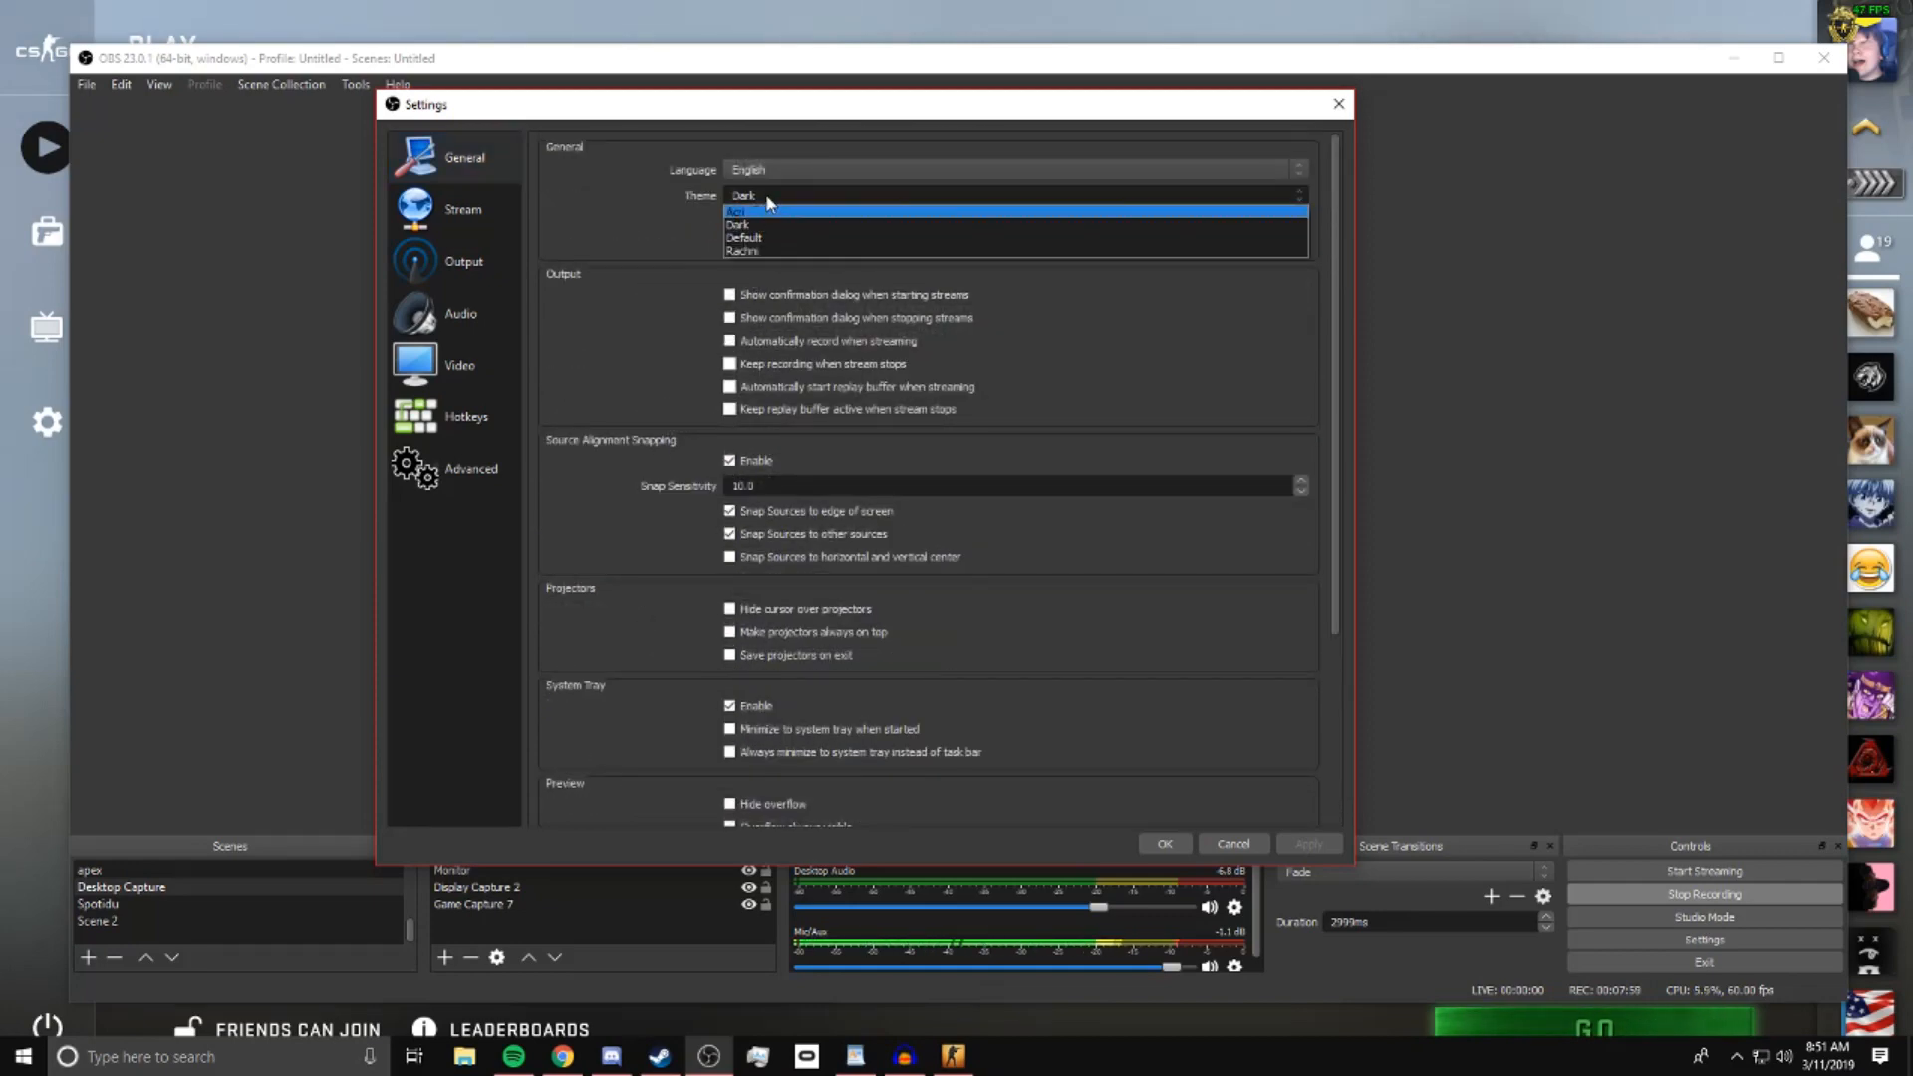
left_click(768, 197)
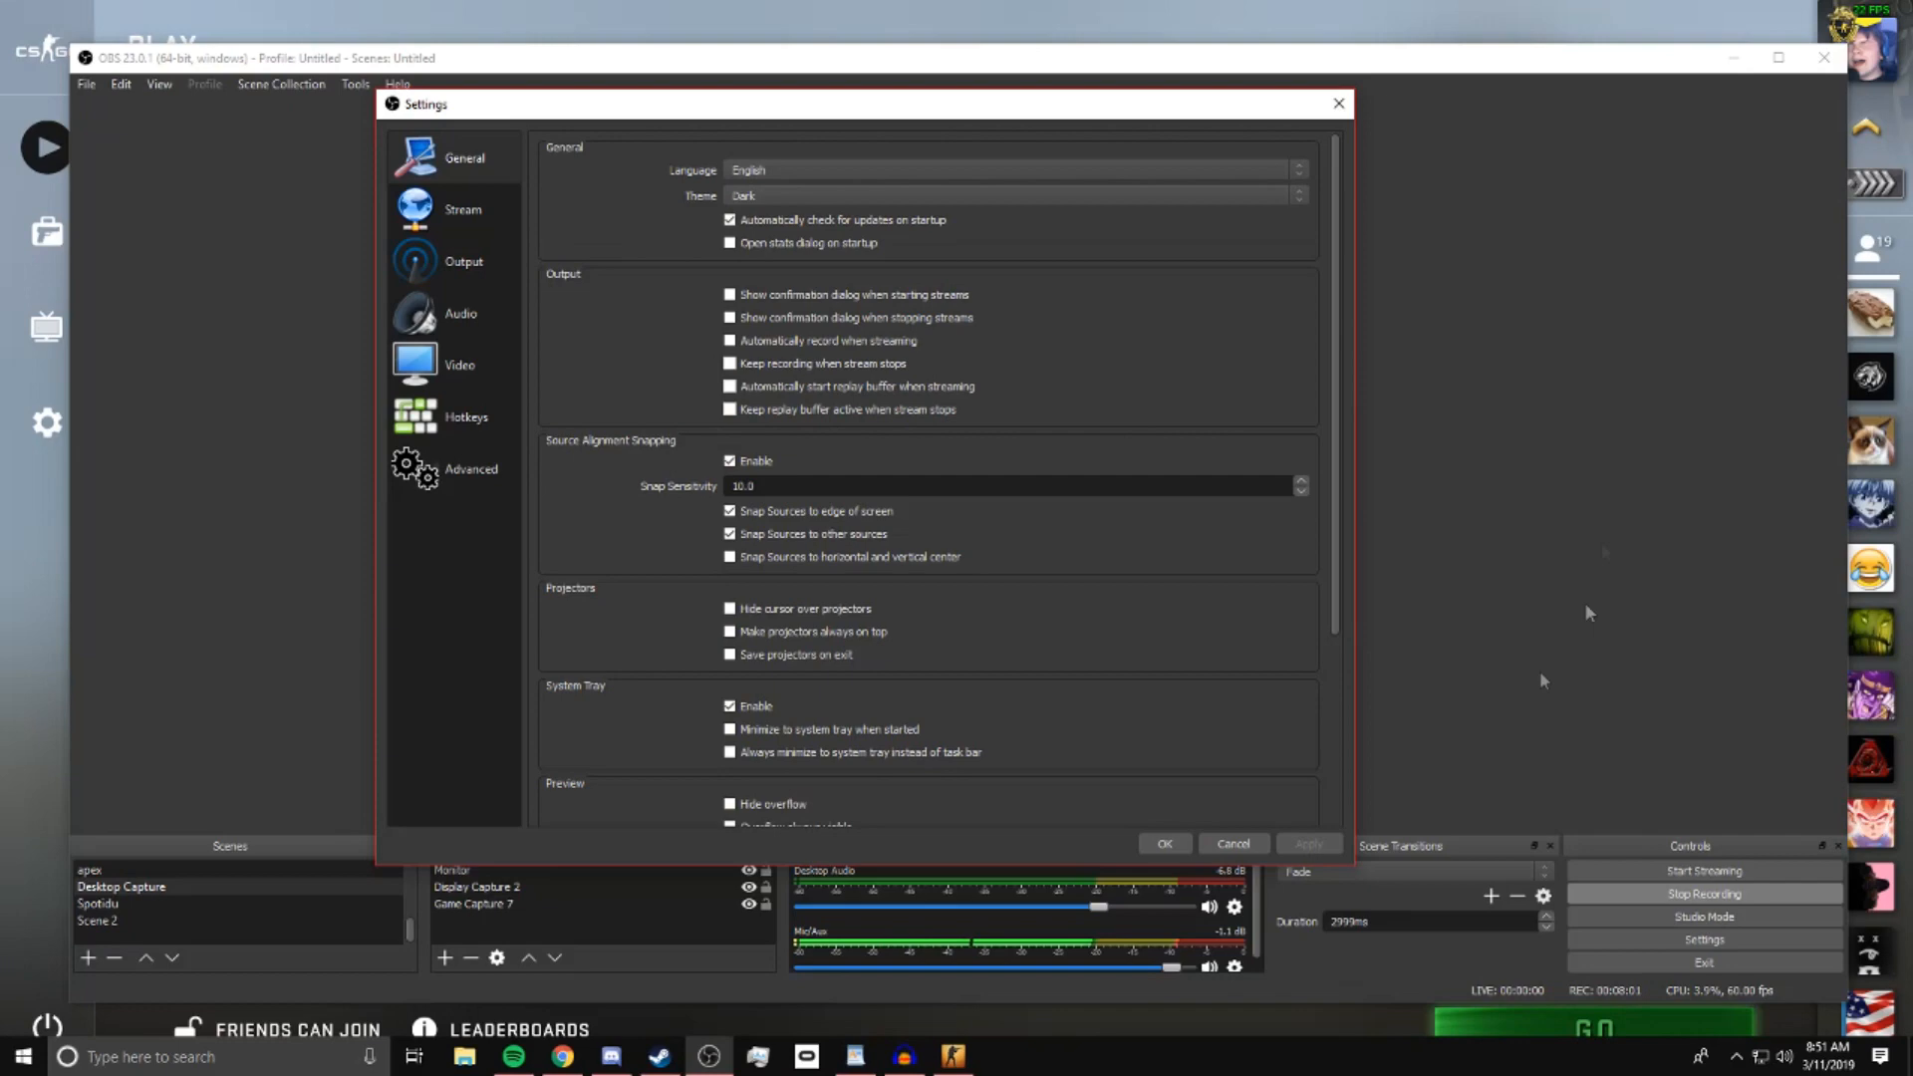
Switch the streaming service to Twitch to view its options, and set it back to YouTube / YouTube Gaming
left_click(470, 218)
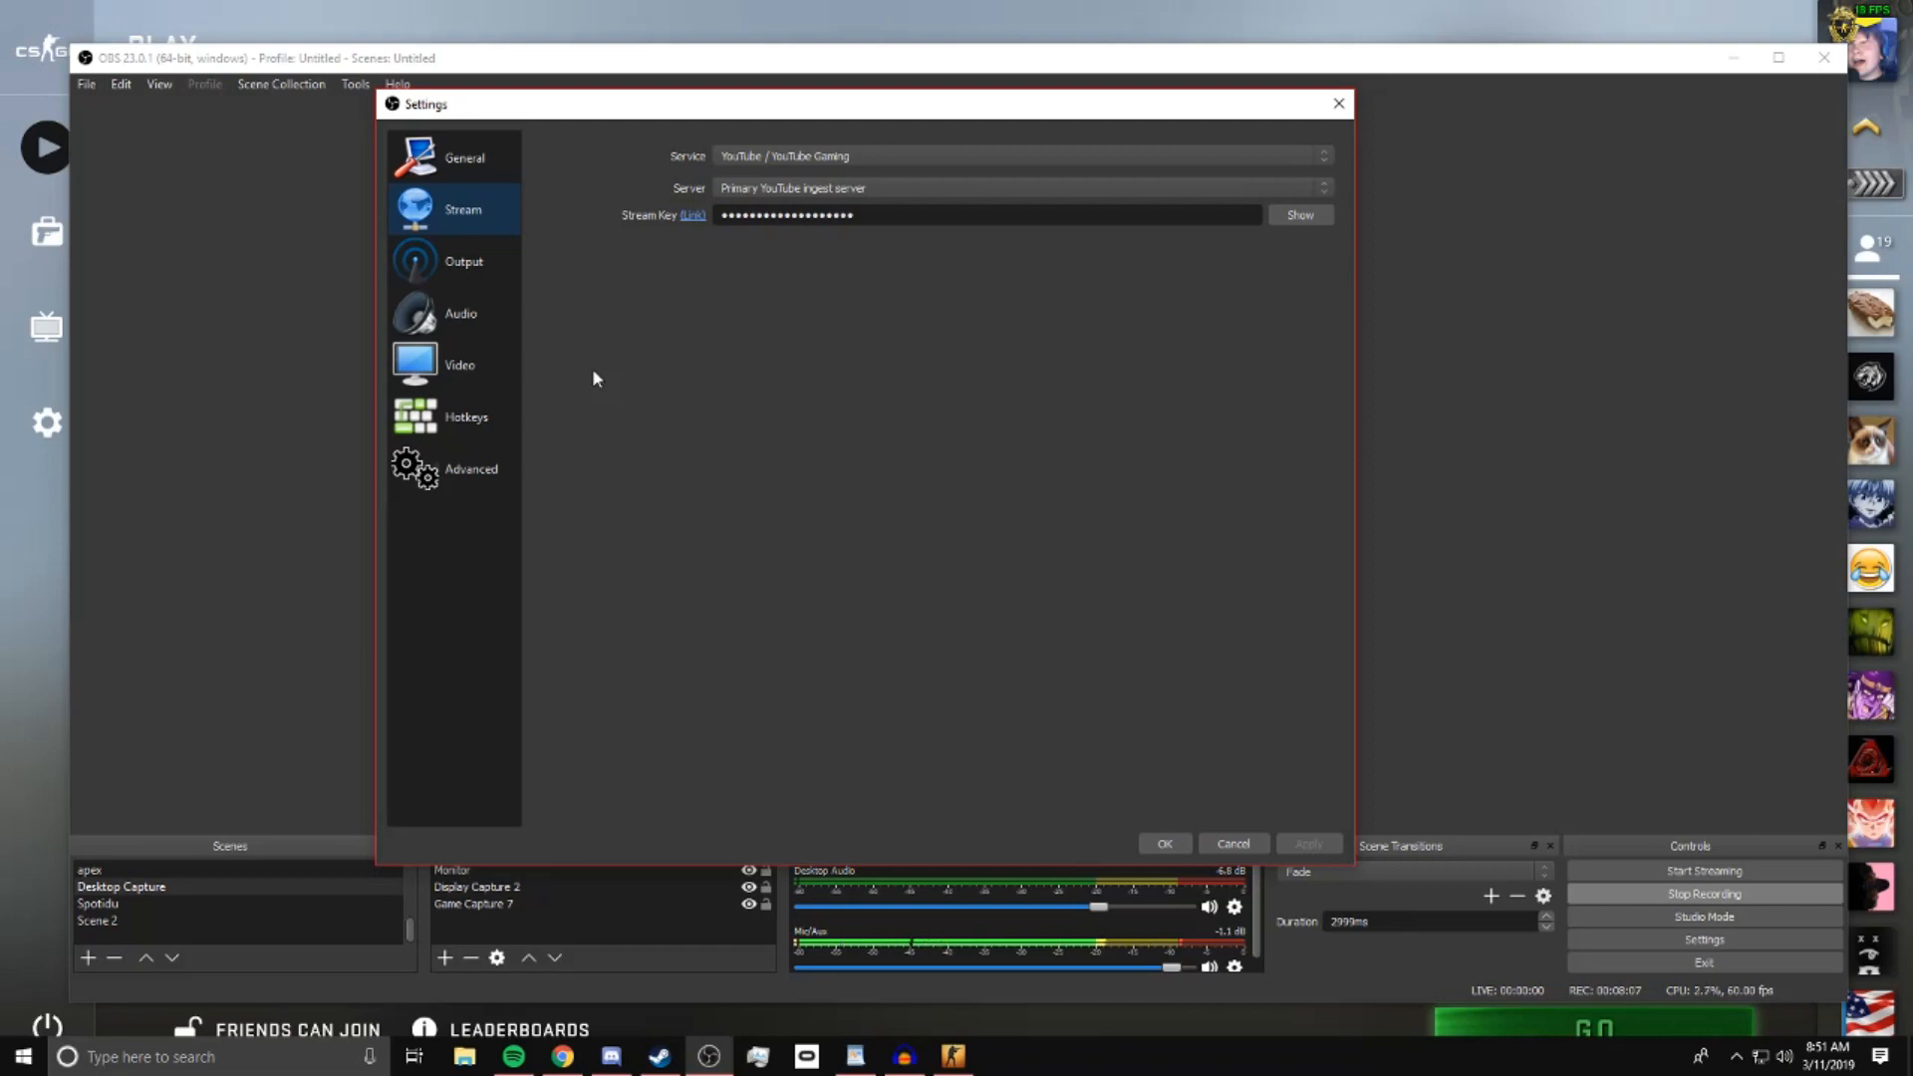
left_click(852, 156)
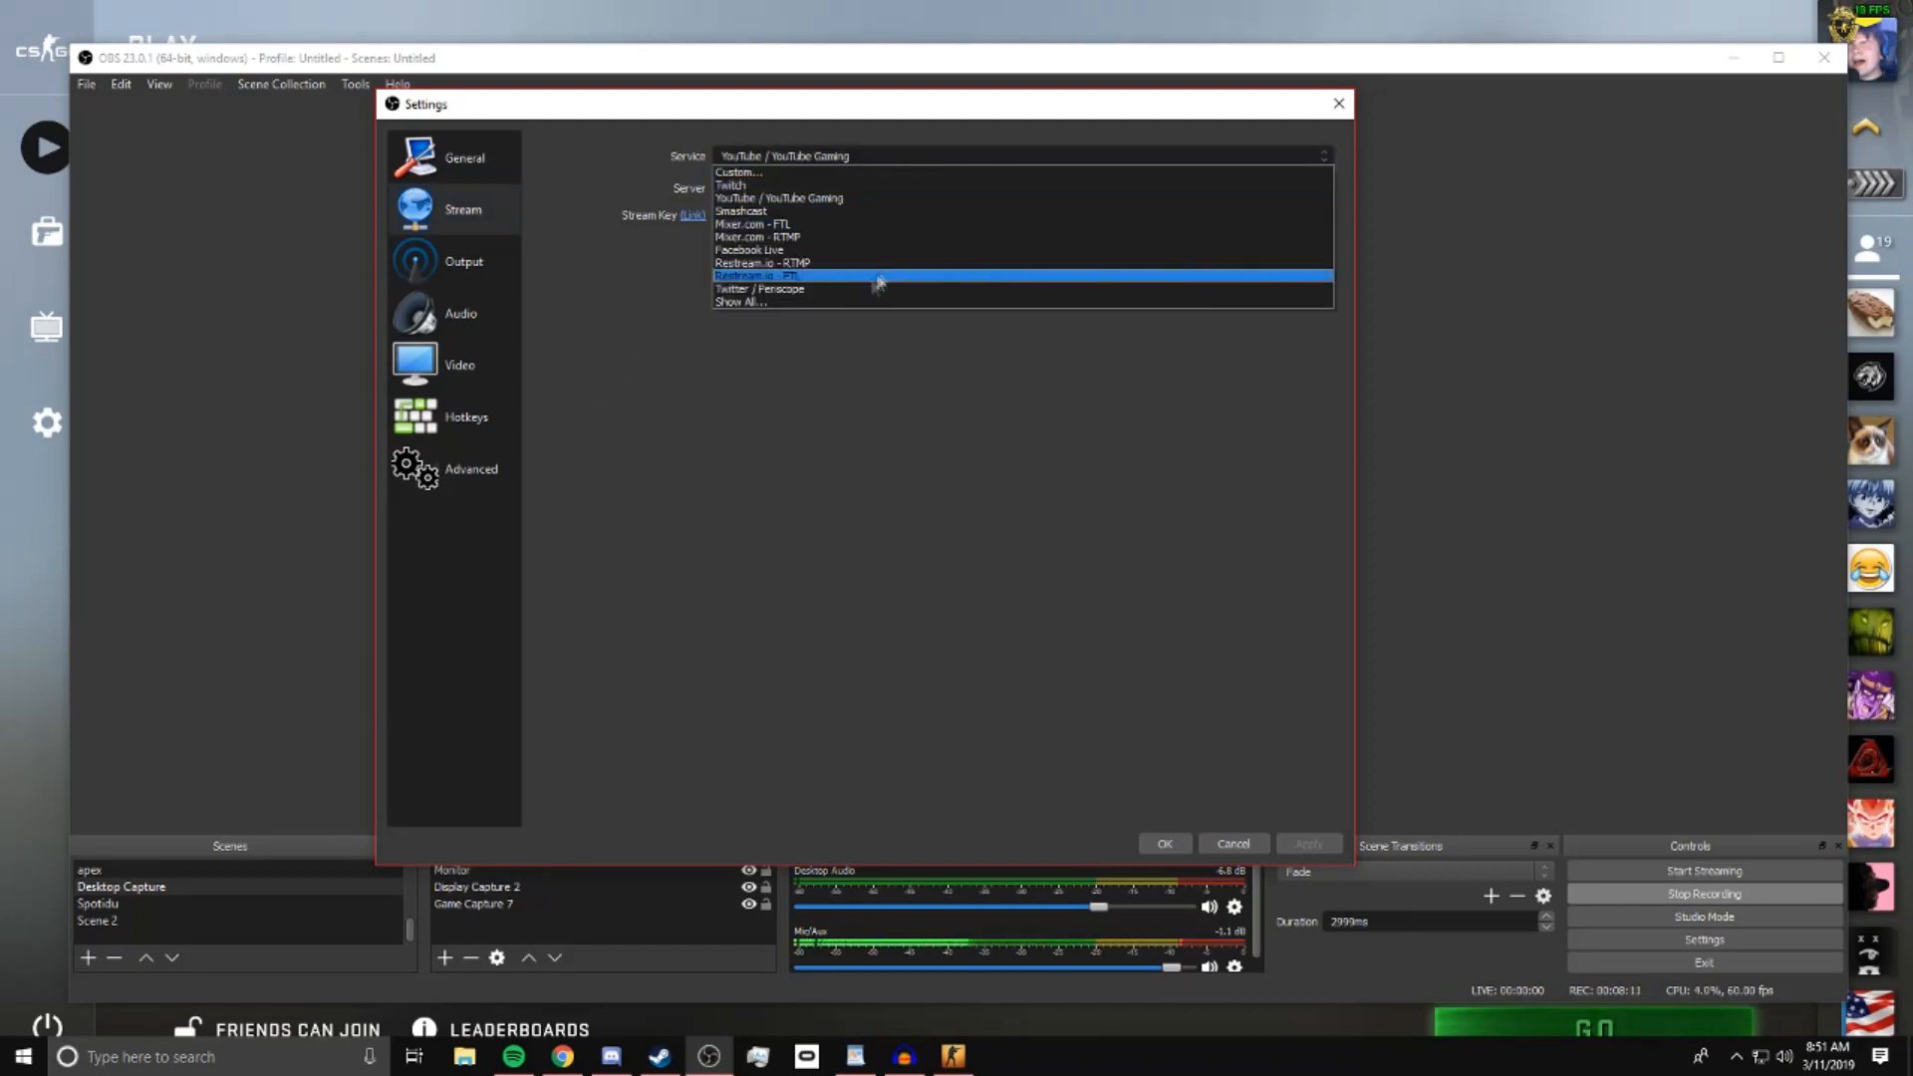
left_click(833, 185)
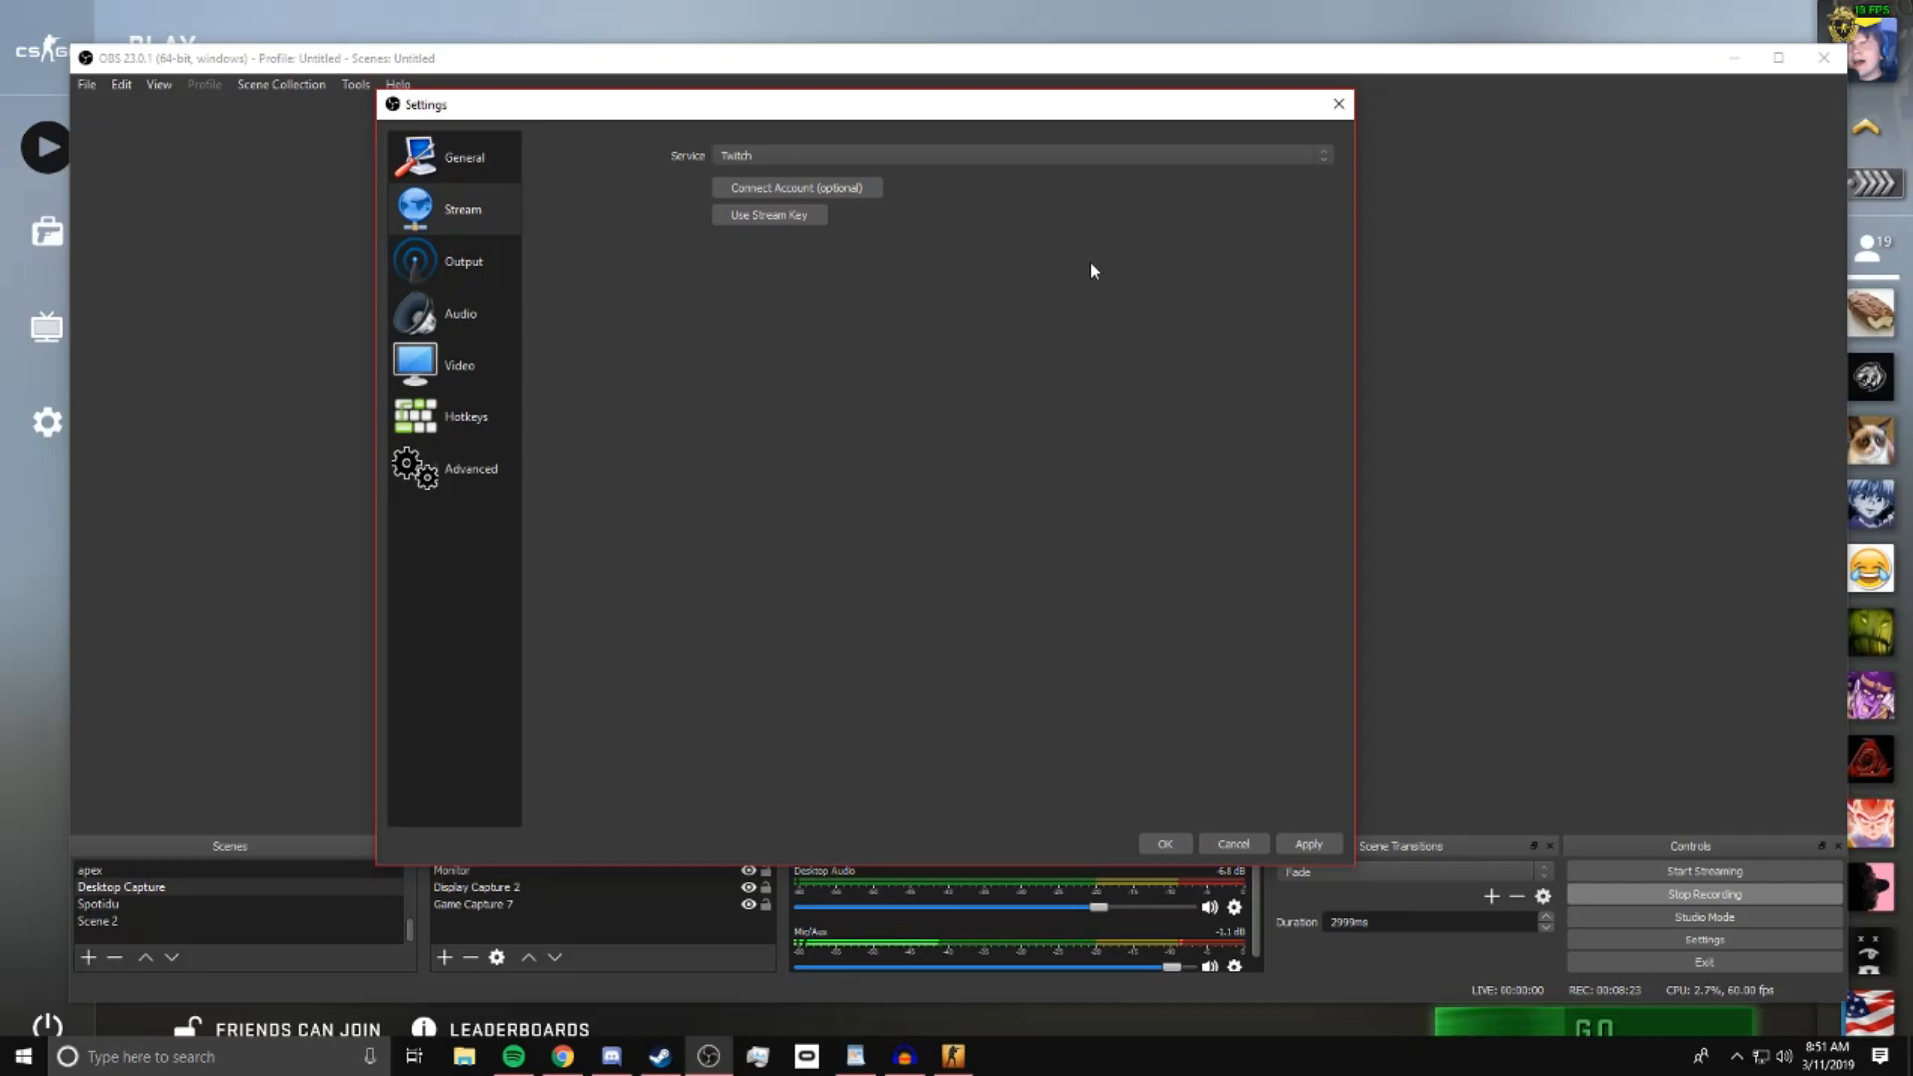
left_click(787, 158)
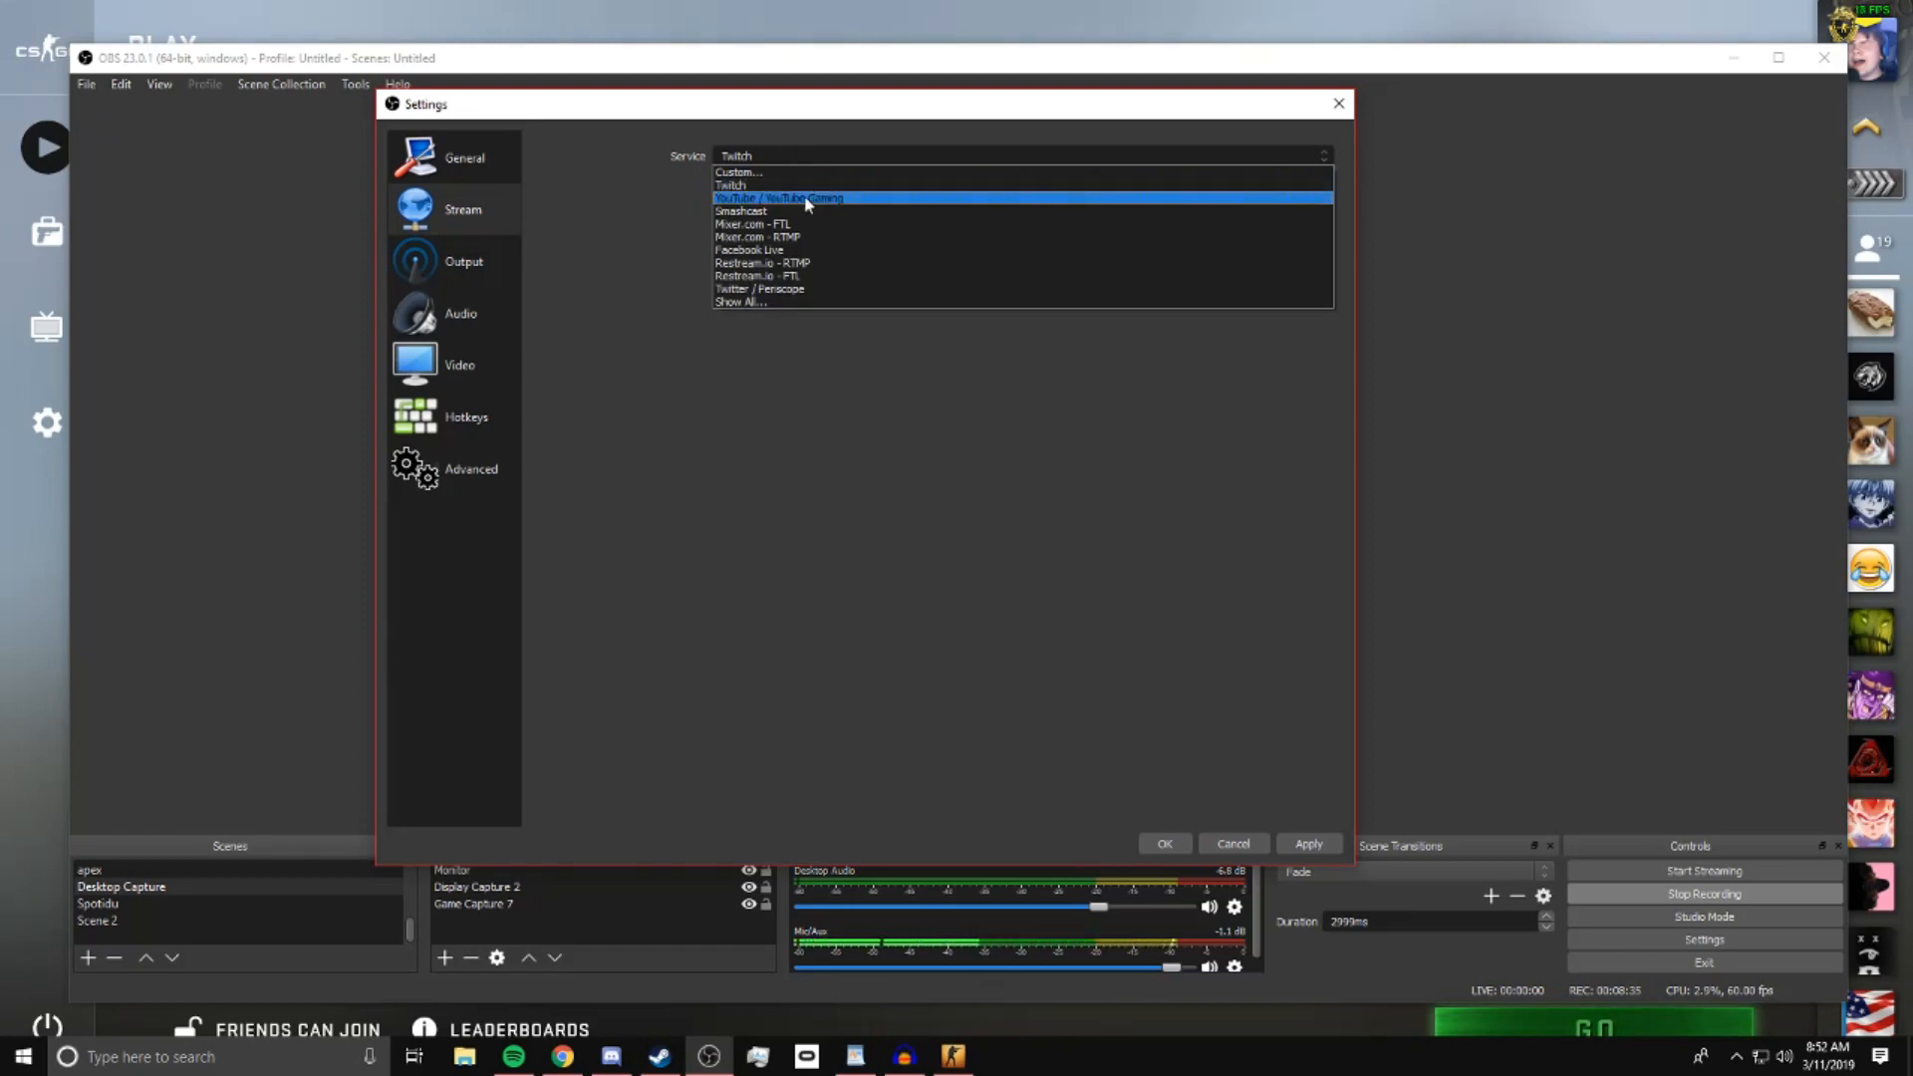
left_click(803, 199)
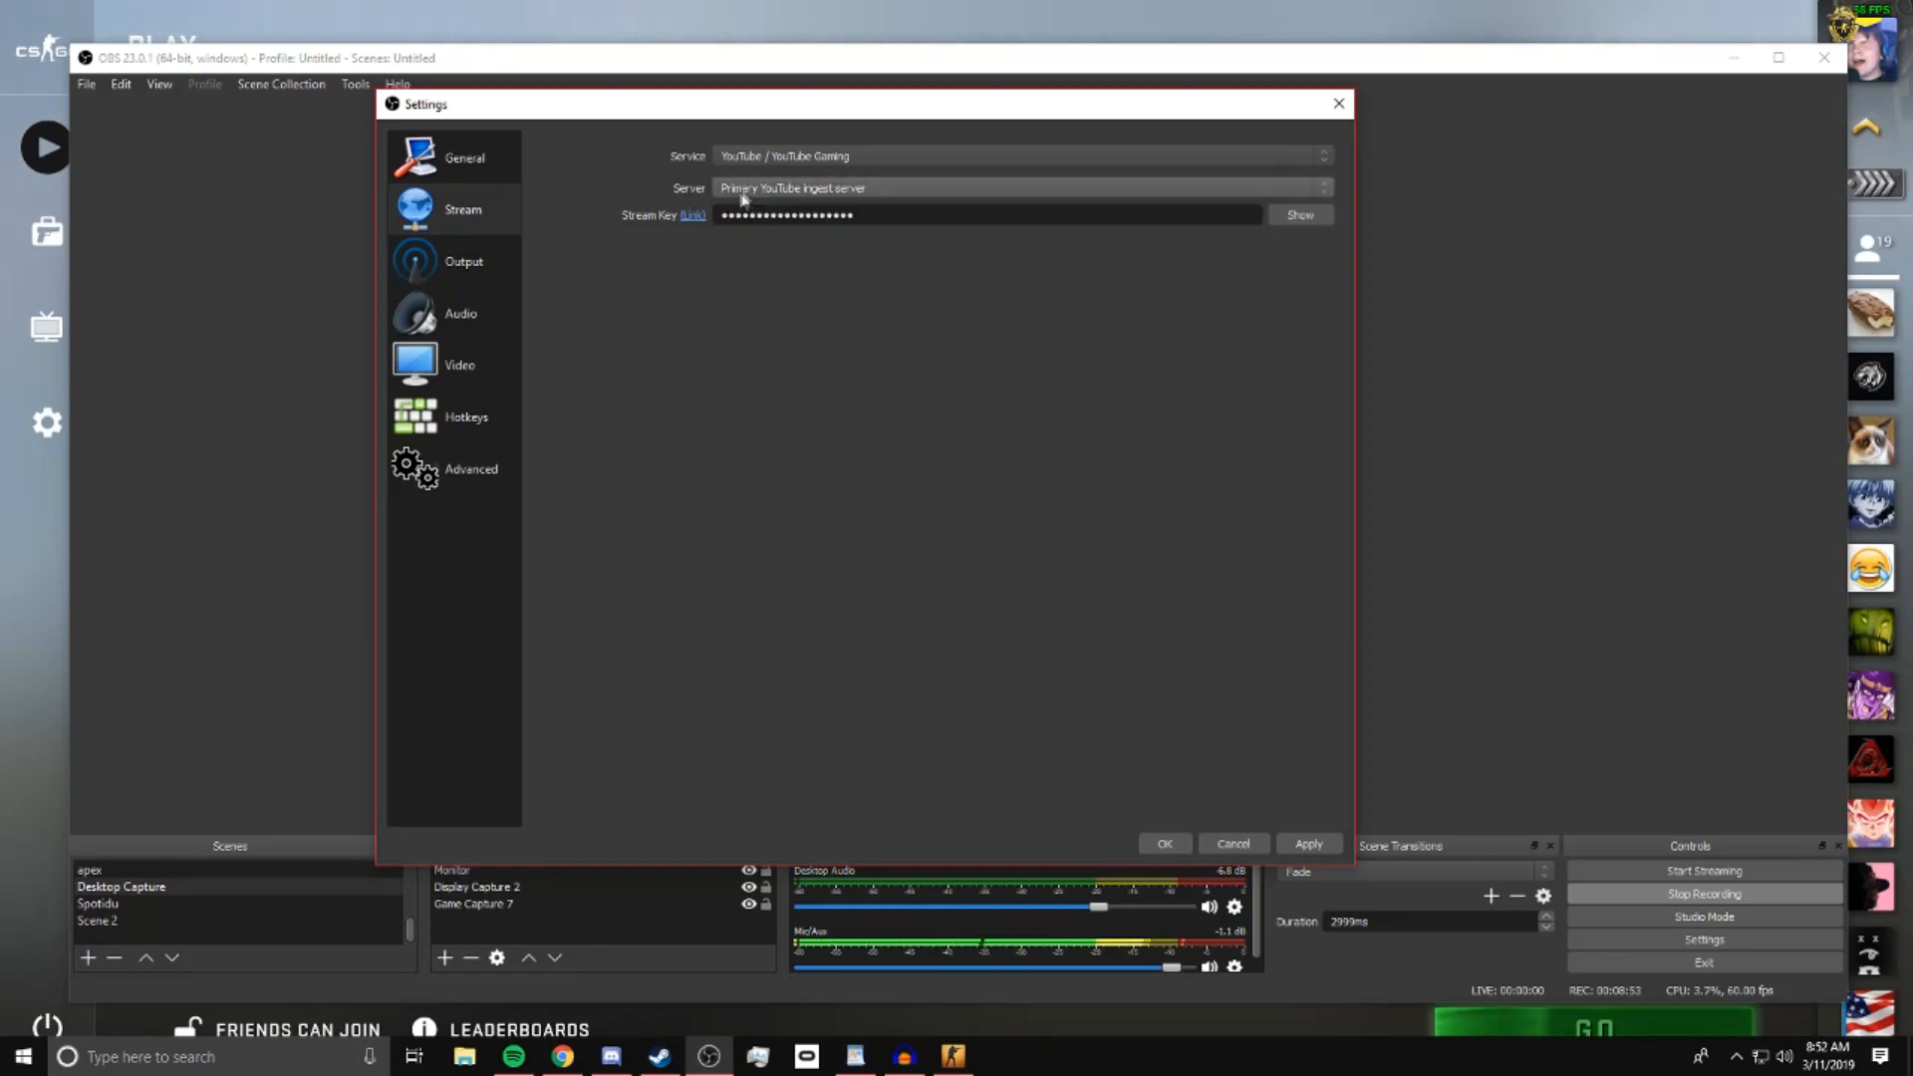
Open the YouTube live dashboard from the stream key link, close the duplicate page and find the encoder setup section
left_click(701, 217)
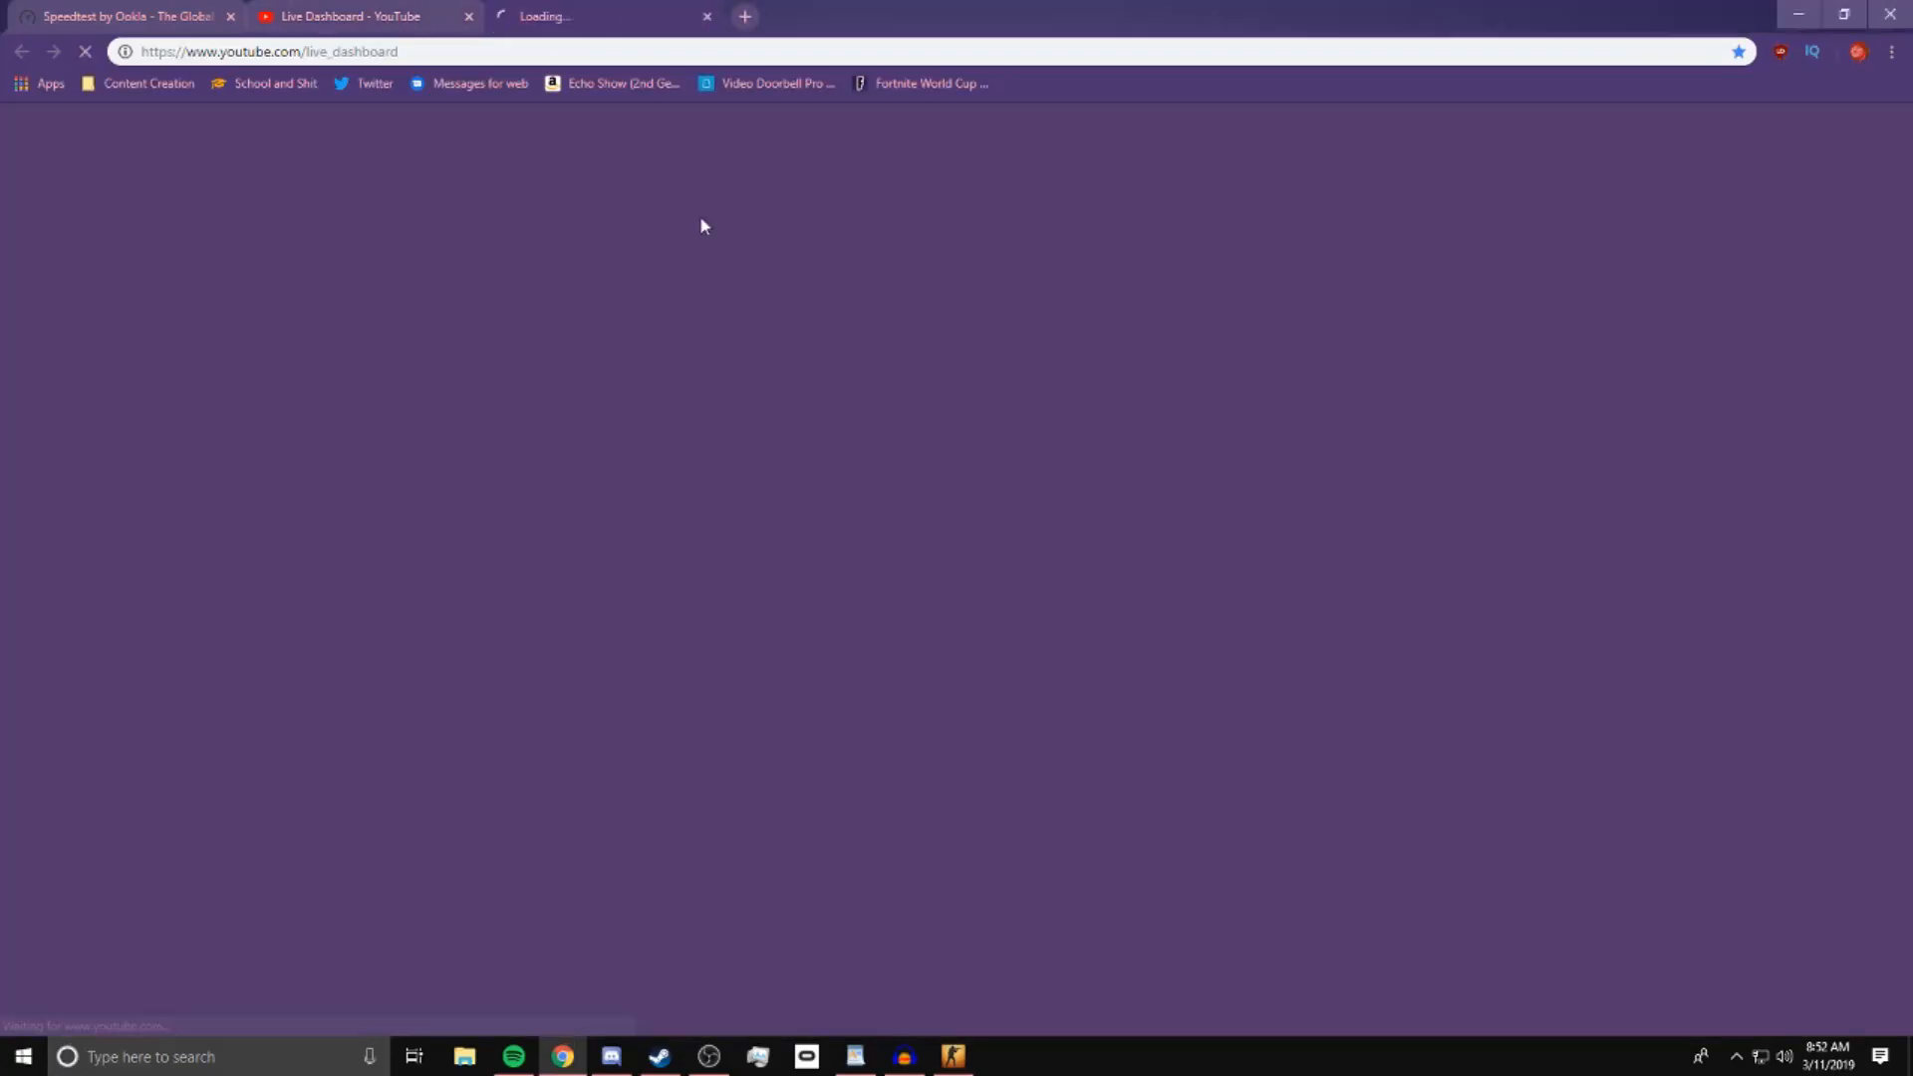
left_click(707, 16)
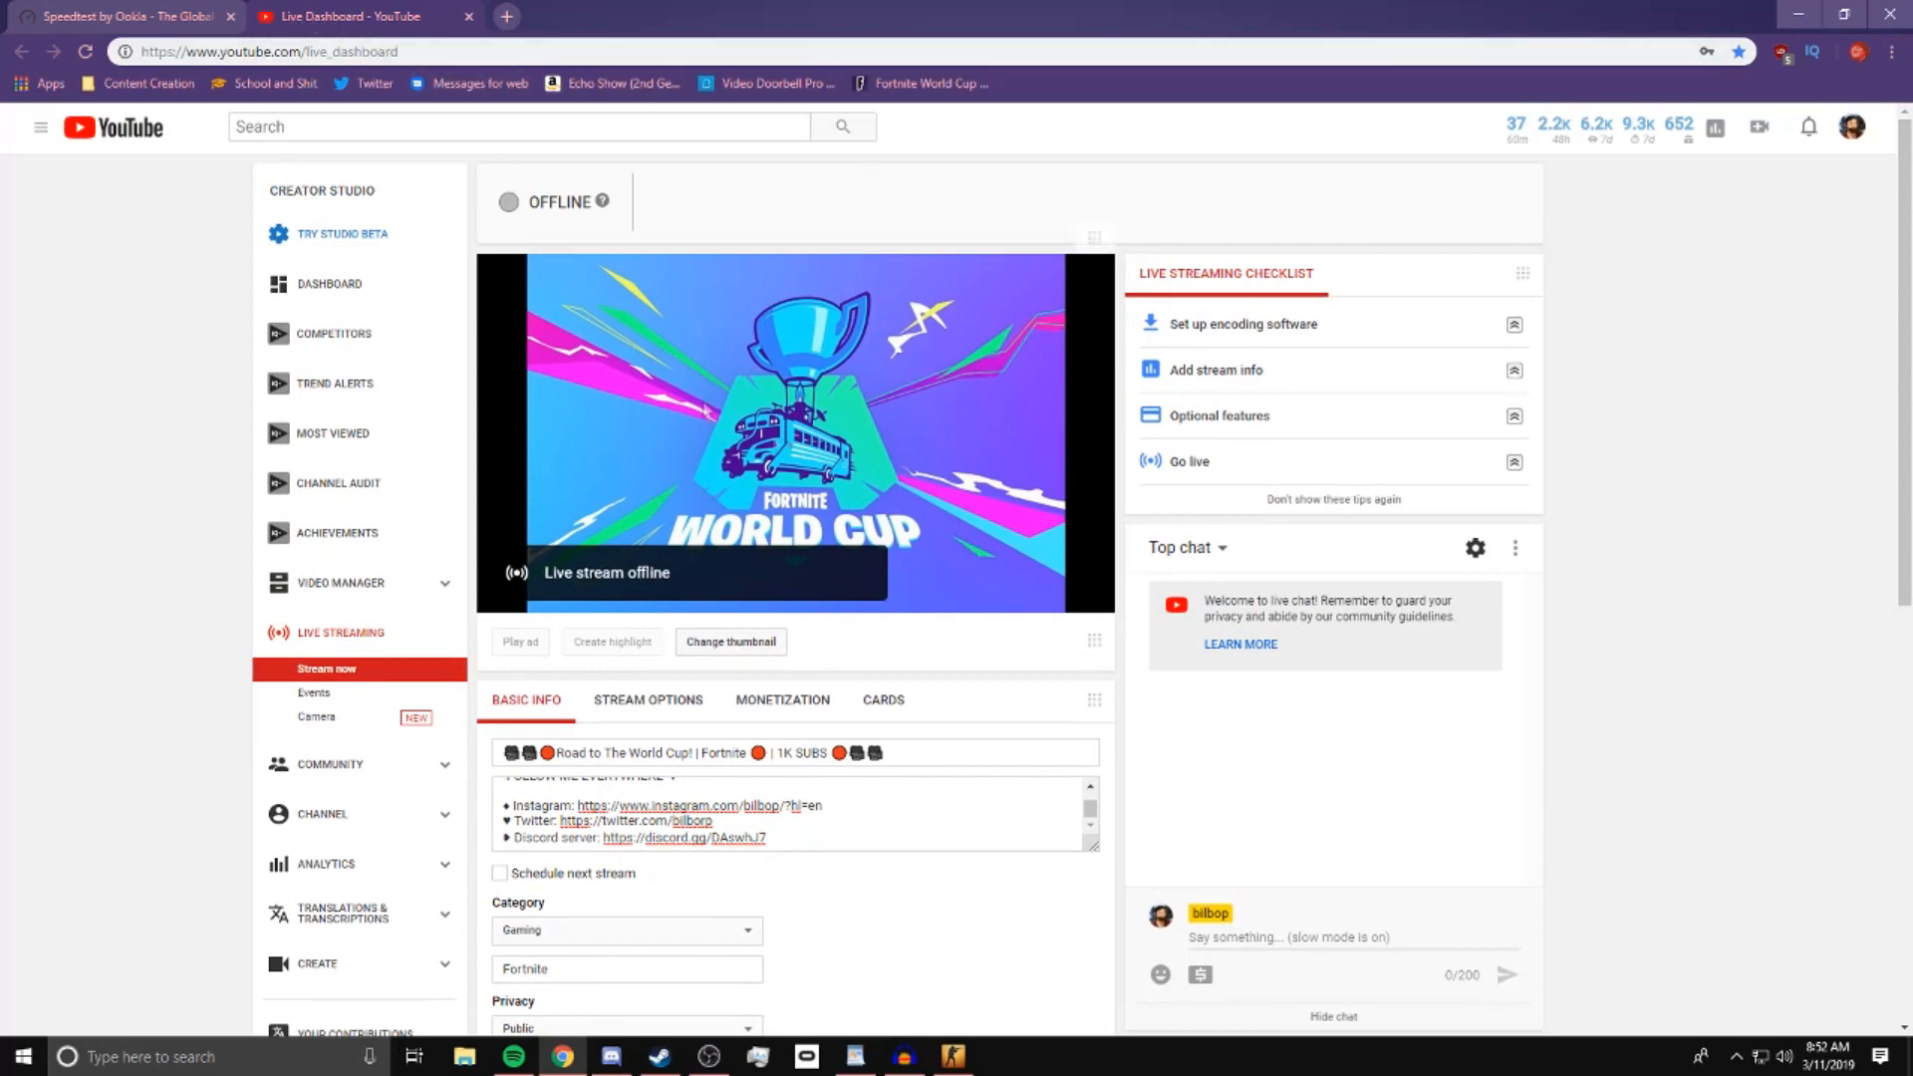
scroll(948, 406, "down", 6)
scroll(948, 406, "up", 6)
scroll(1514, 543, "down", 7)
scroll(857, 835, "down", 1)
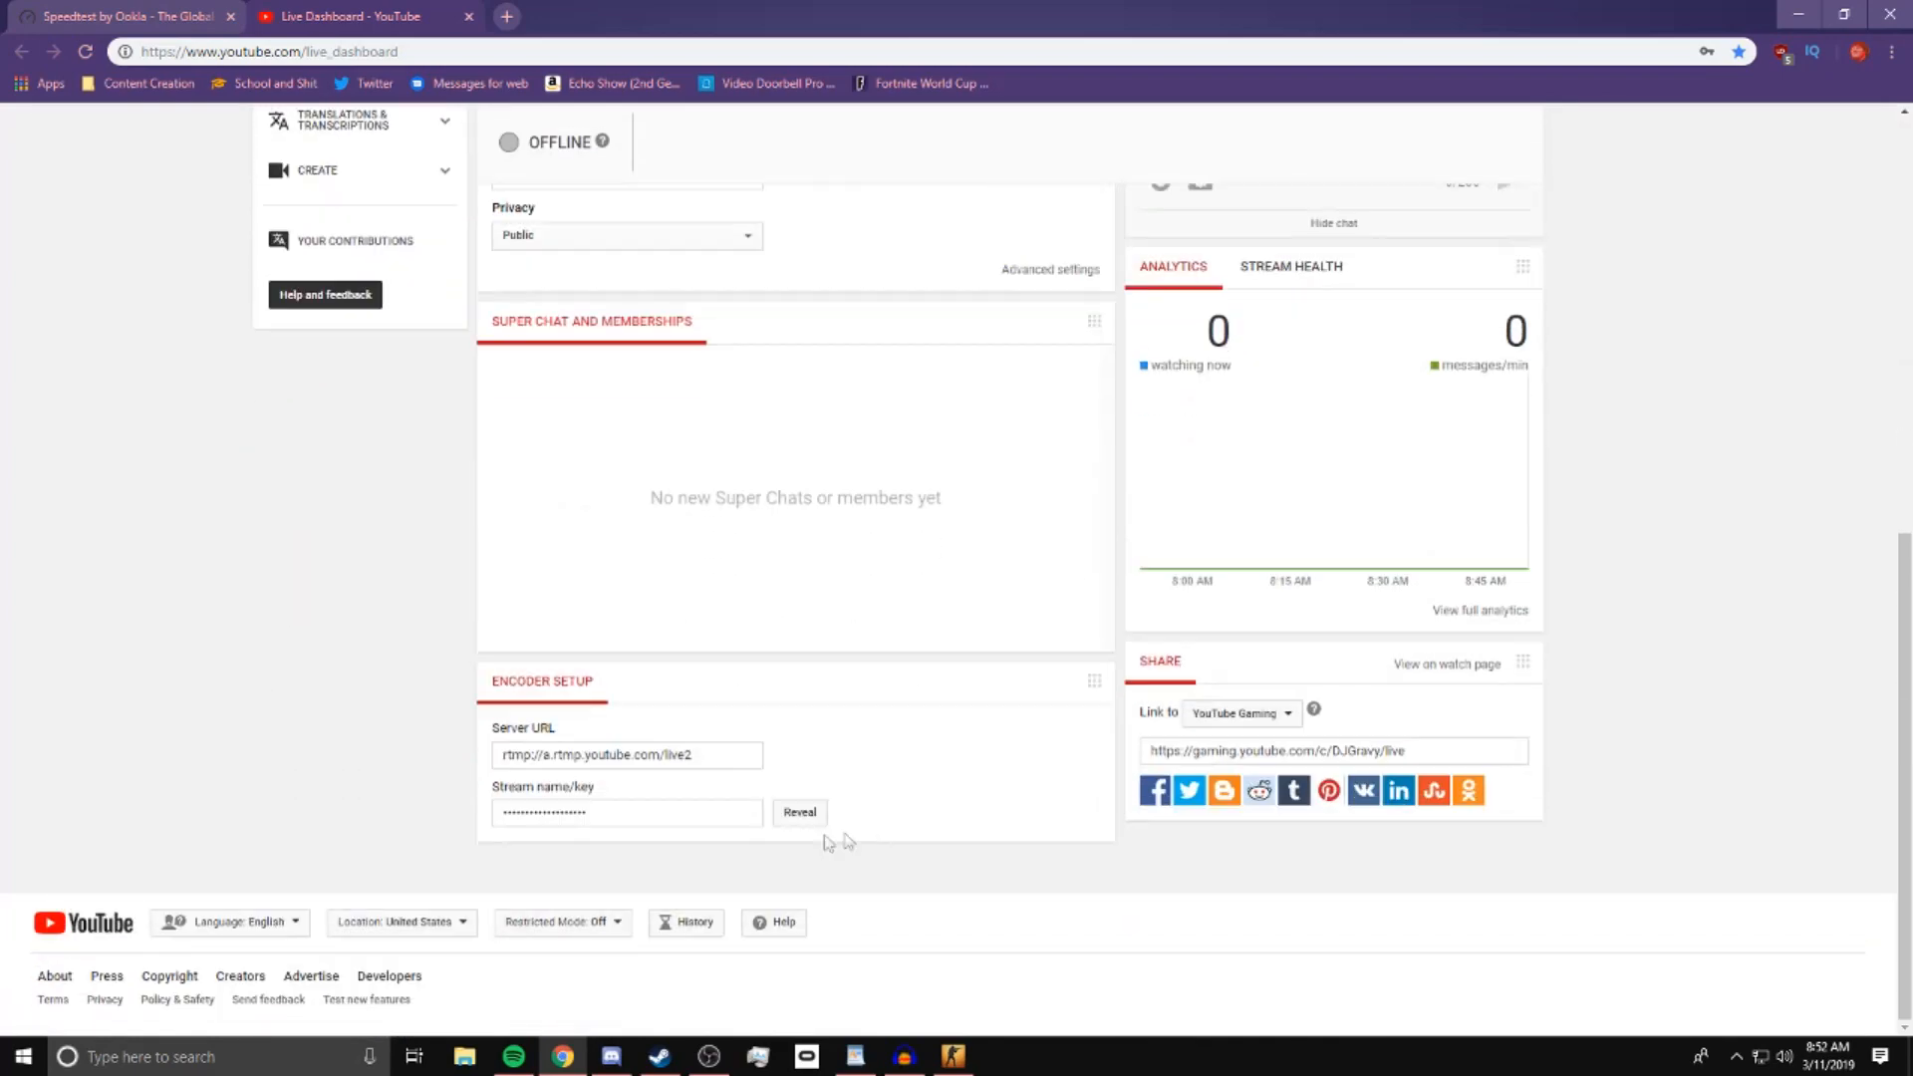
Review the live stream's title, description, stream options, monetization and cards, and return to the basic info
scroll(678, 797, "up", 5)
left_click(936, 558)
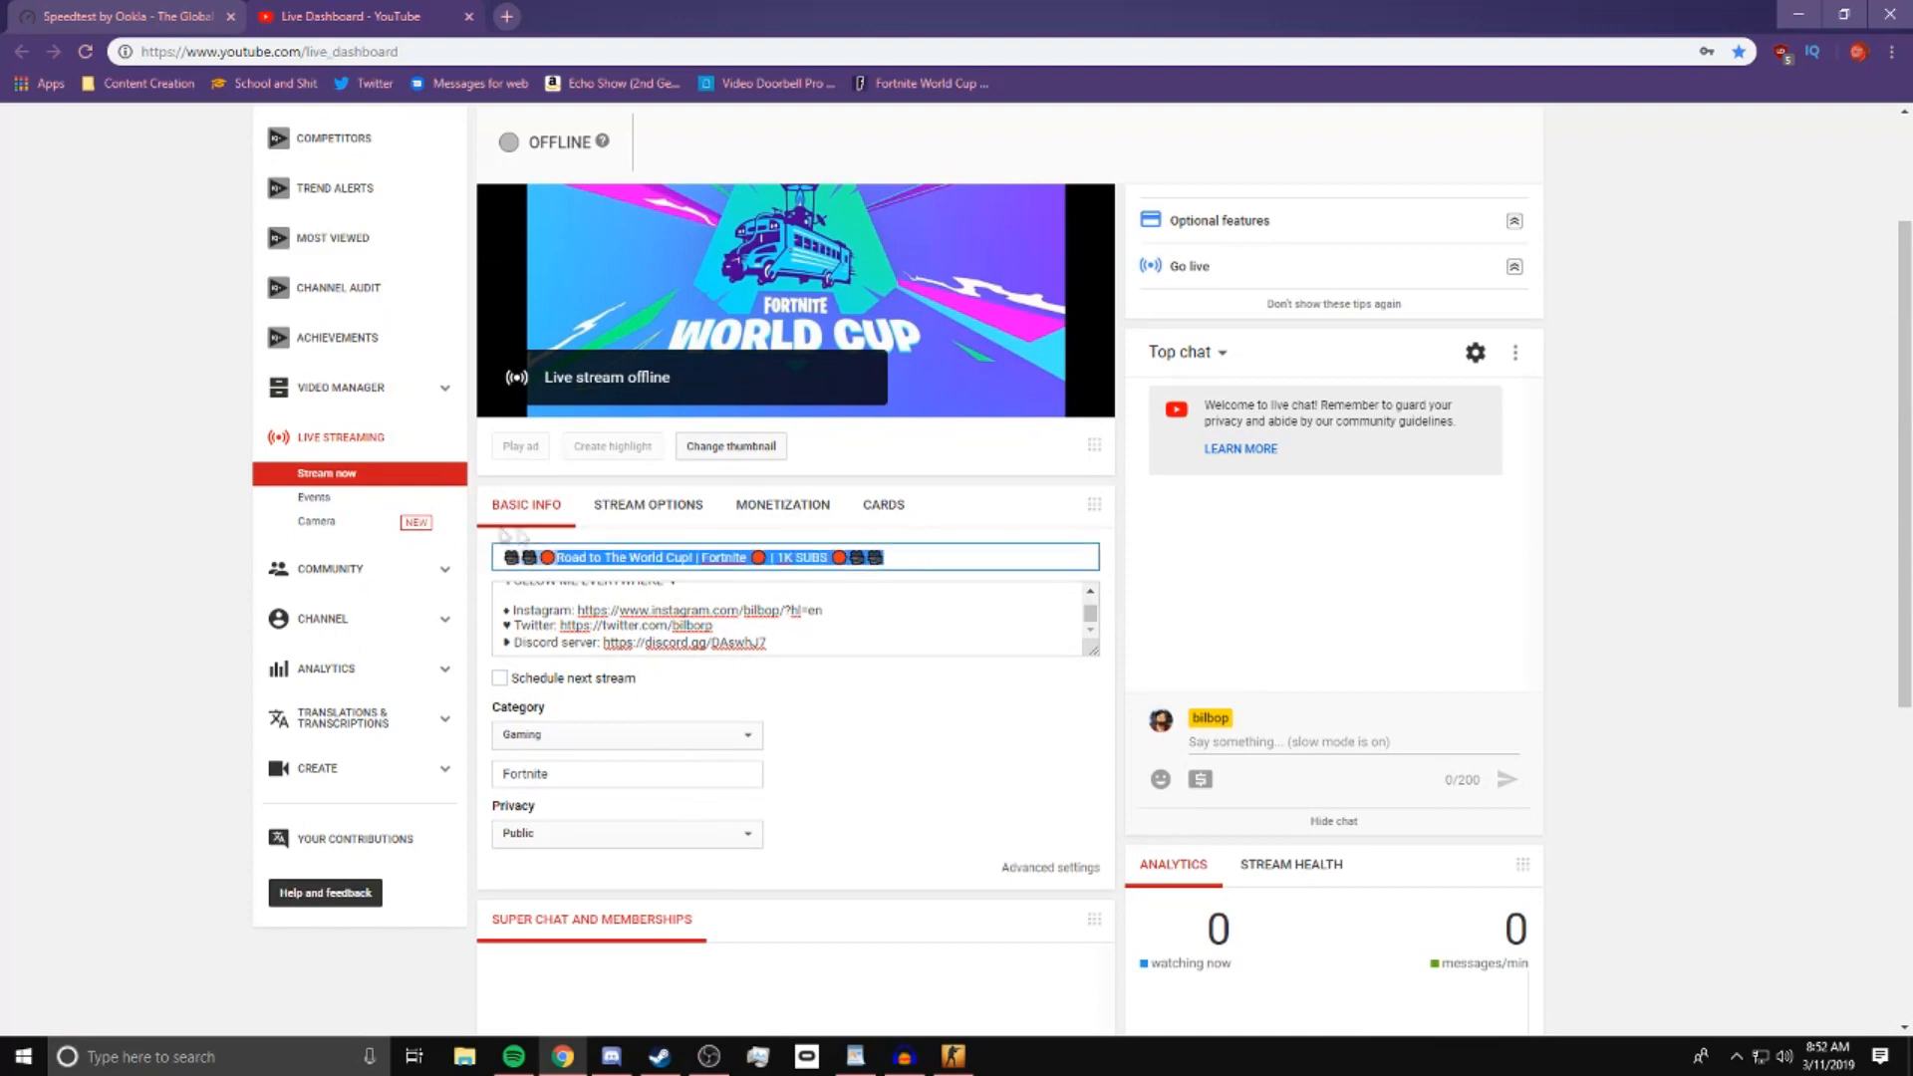
left_click_drag(852, 623, 578, 530)
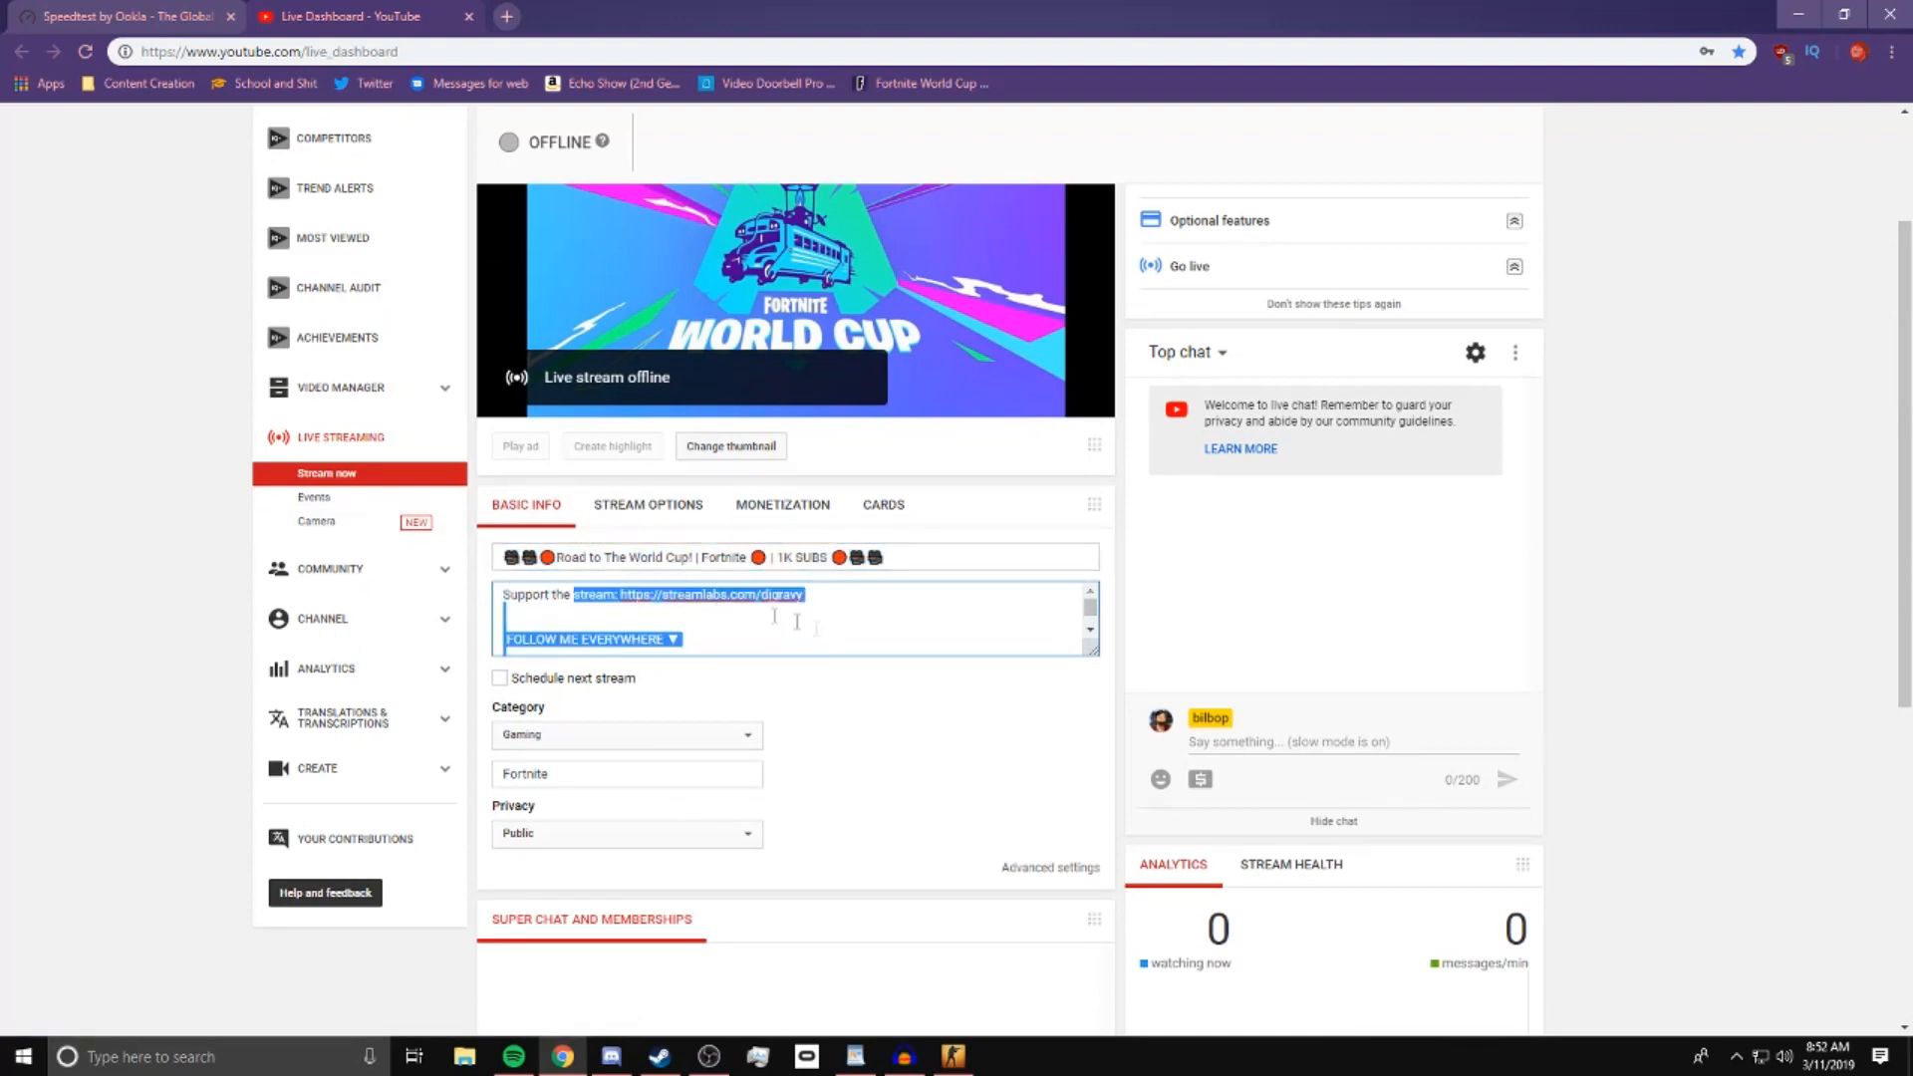
left_click(647, 505)
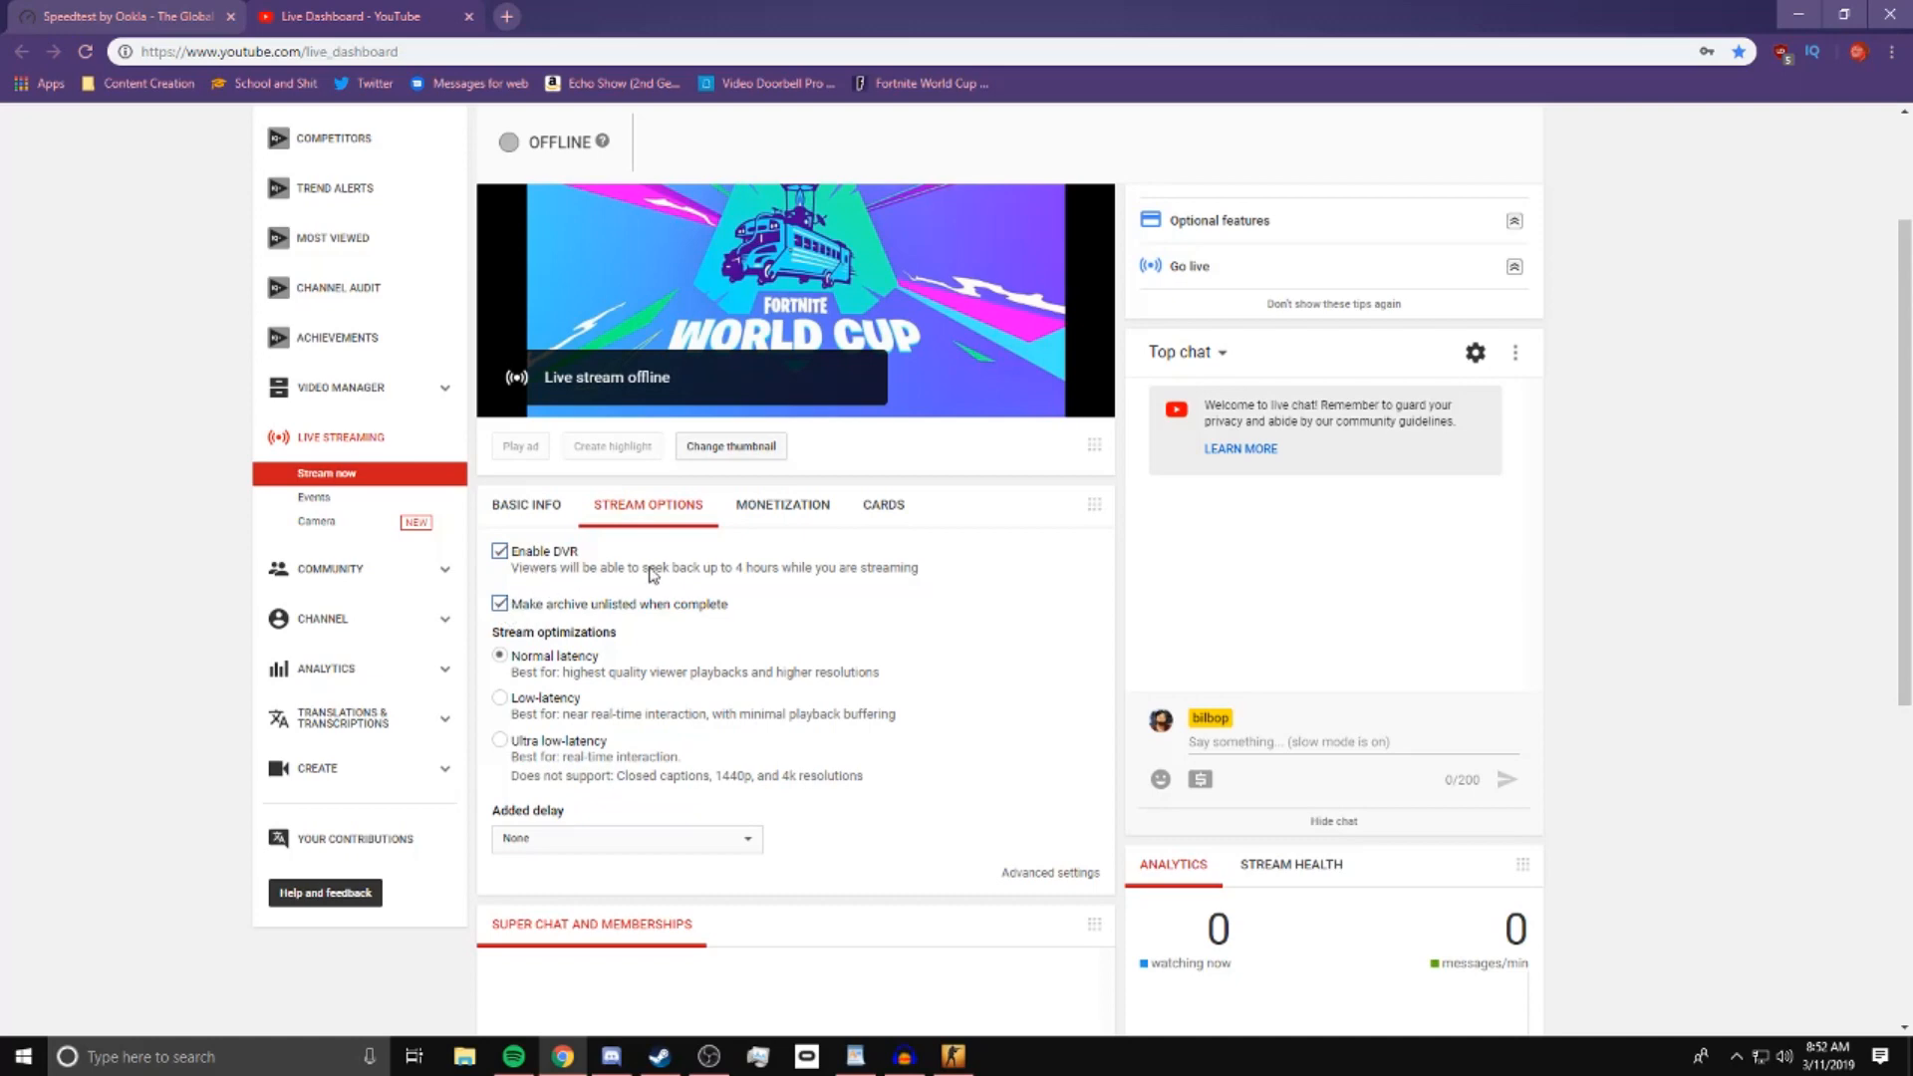
left_click(772, 505)
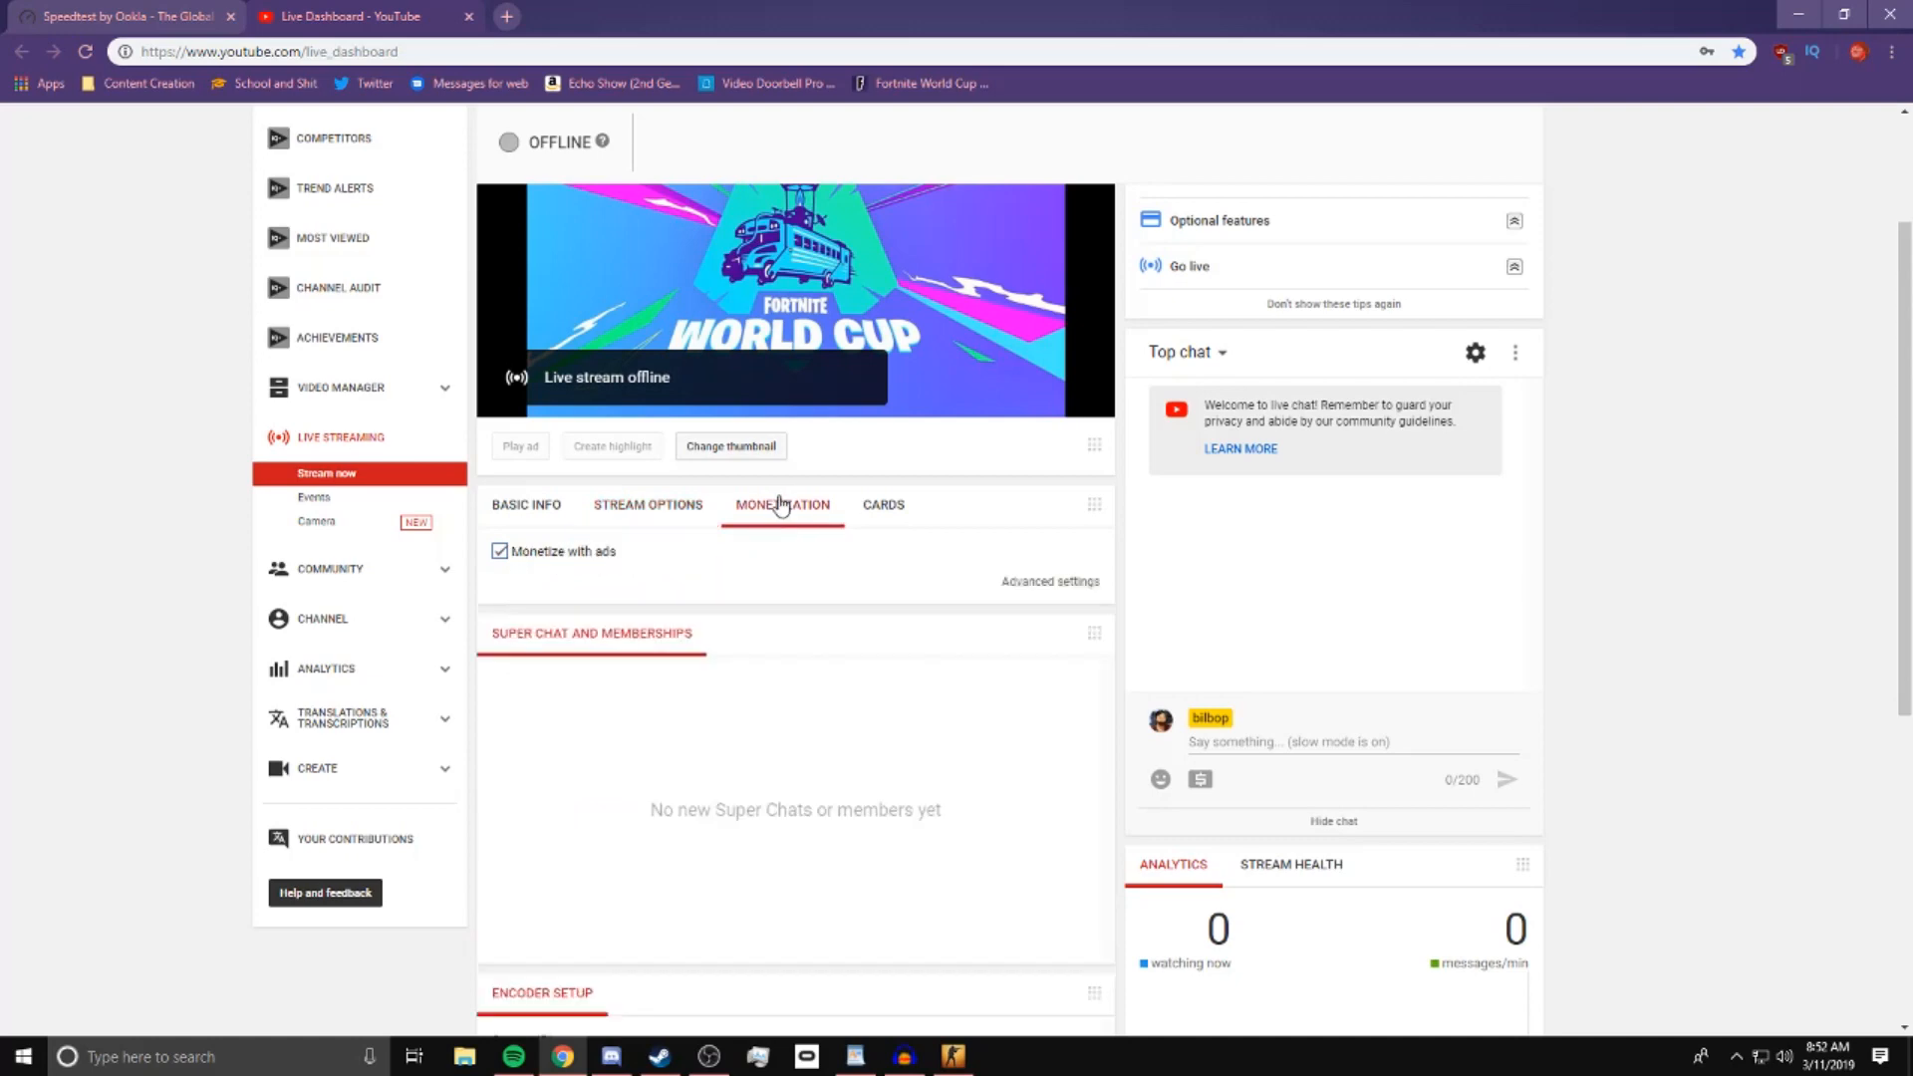
left_click(879, 511)
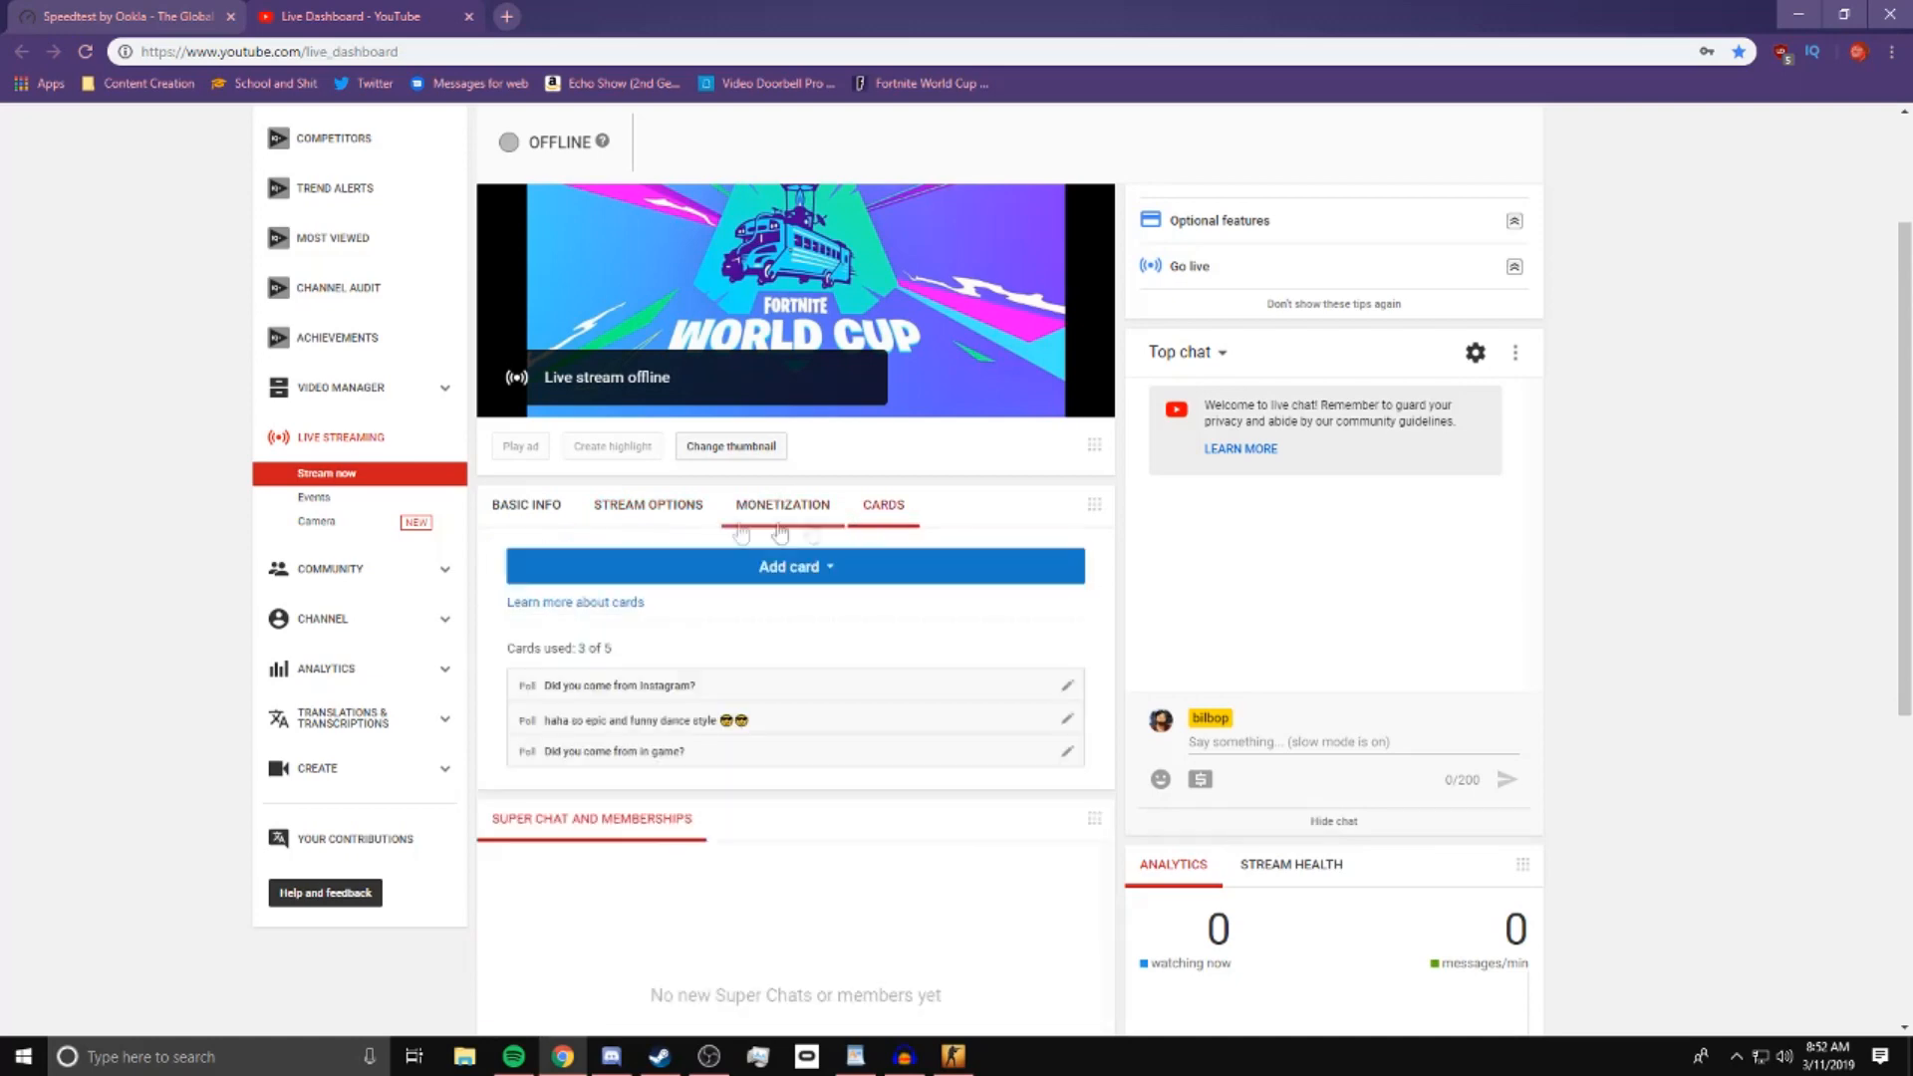
left_click(513, 508)
Examine the Server URL in the live dashboard's encoder setup section
scroll(872, 748, "down", 3)
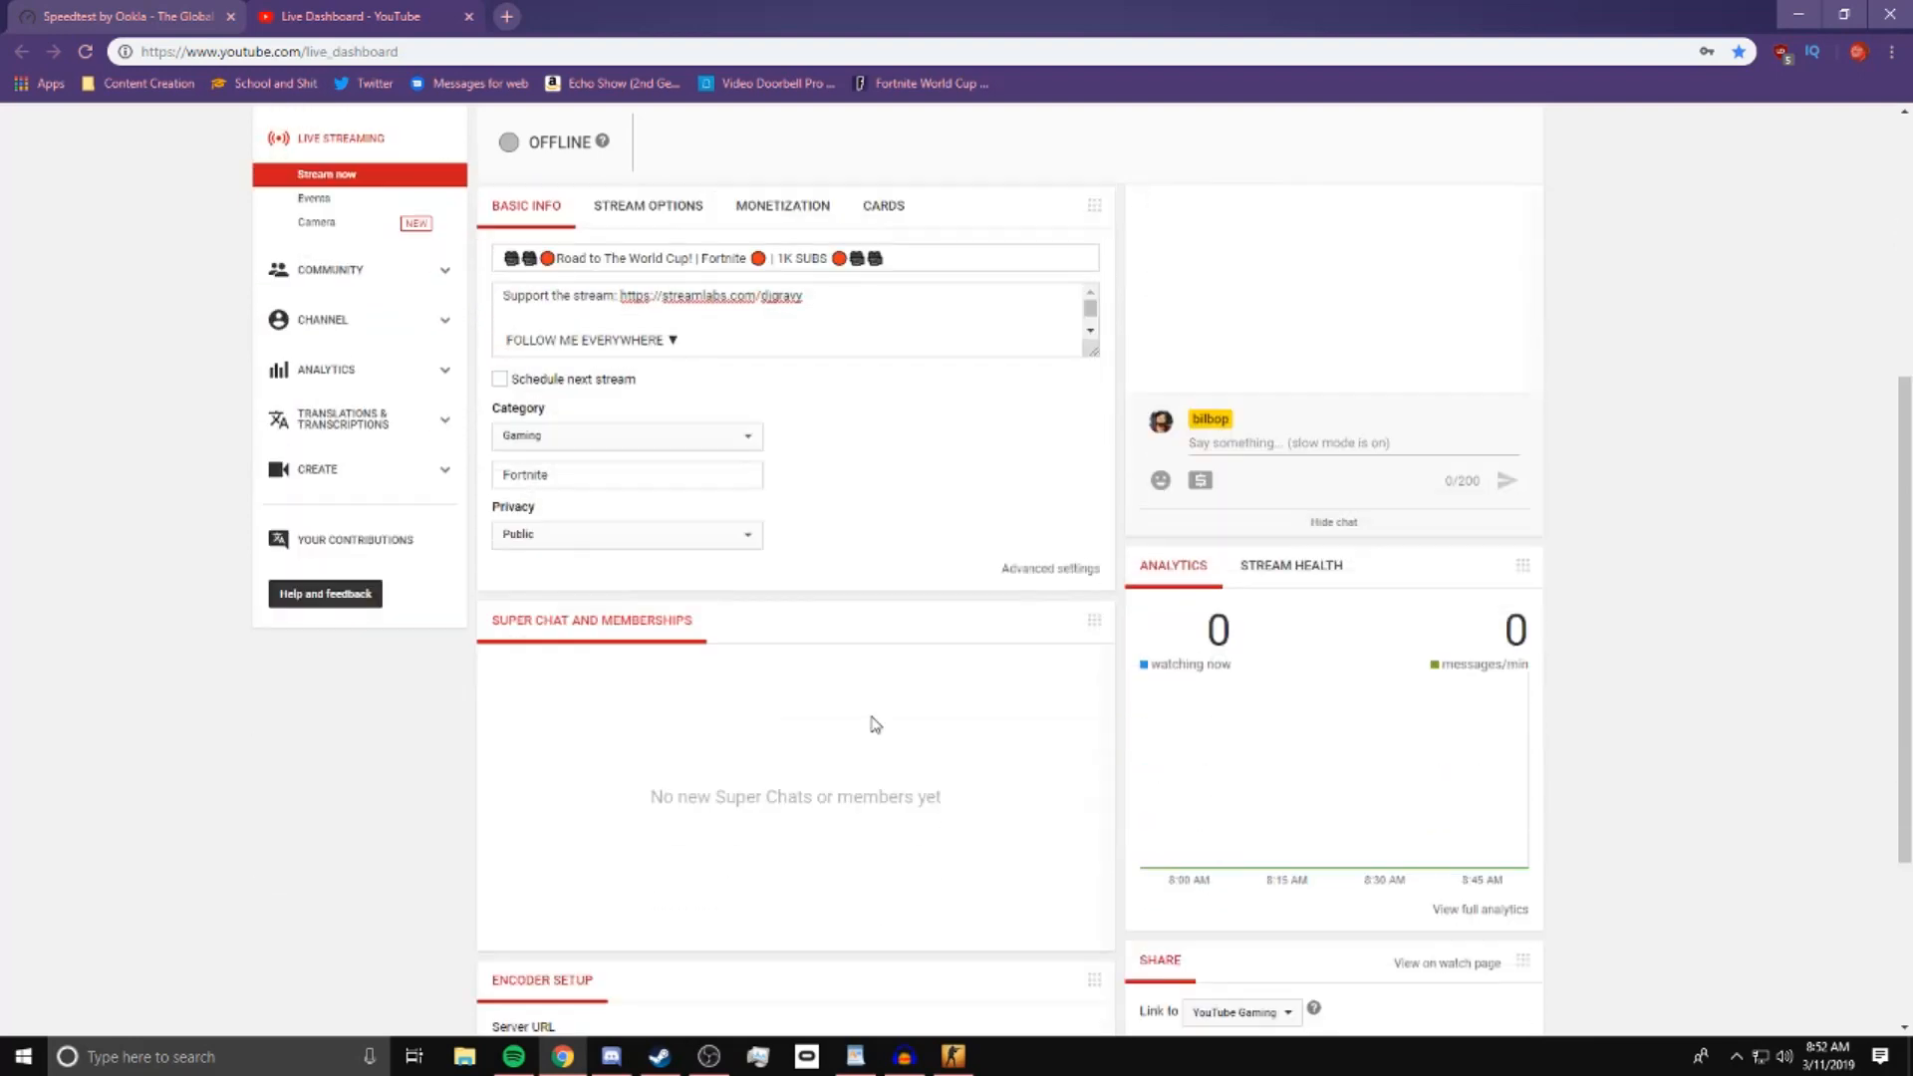
scroll(258, 752, "down", 3)
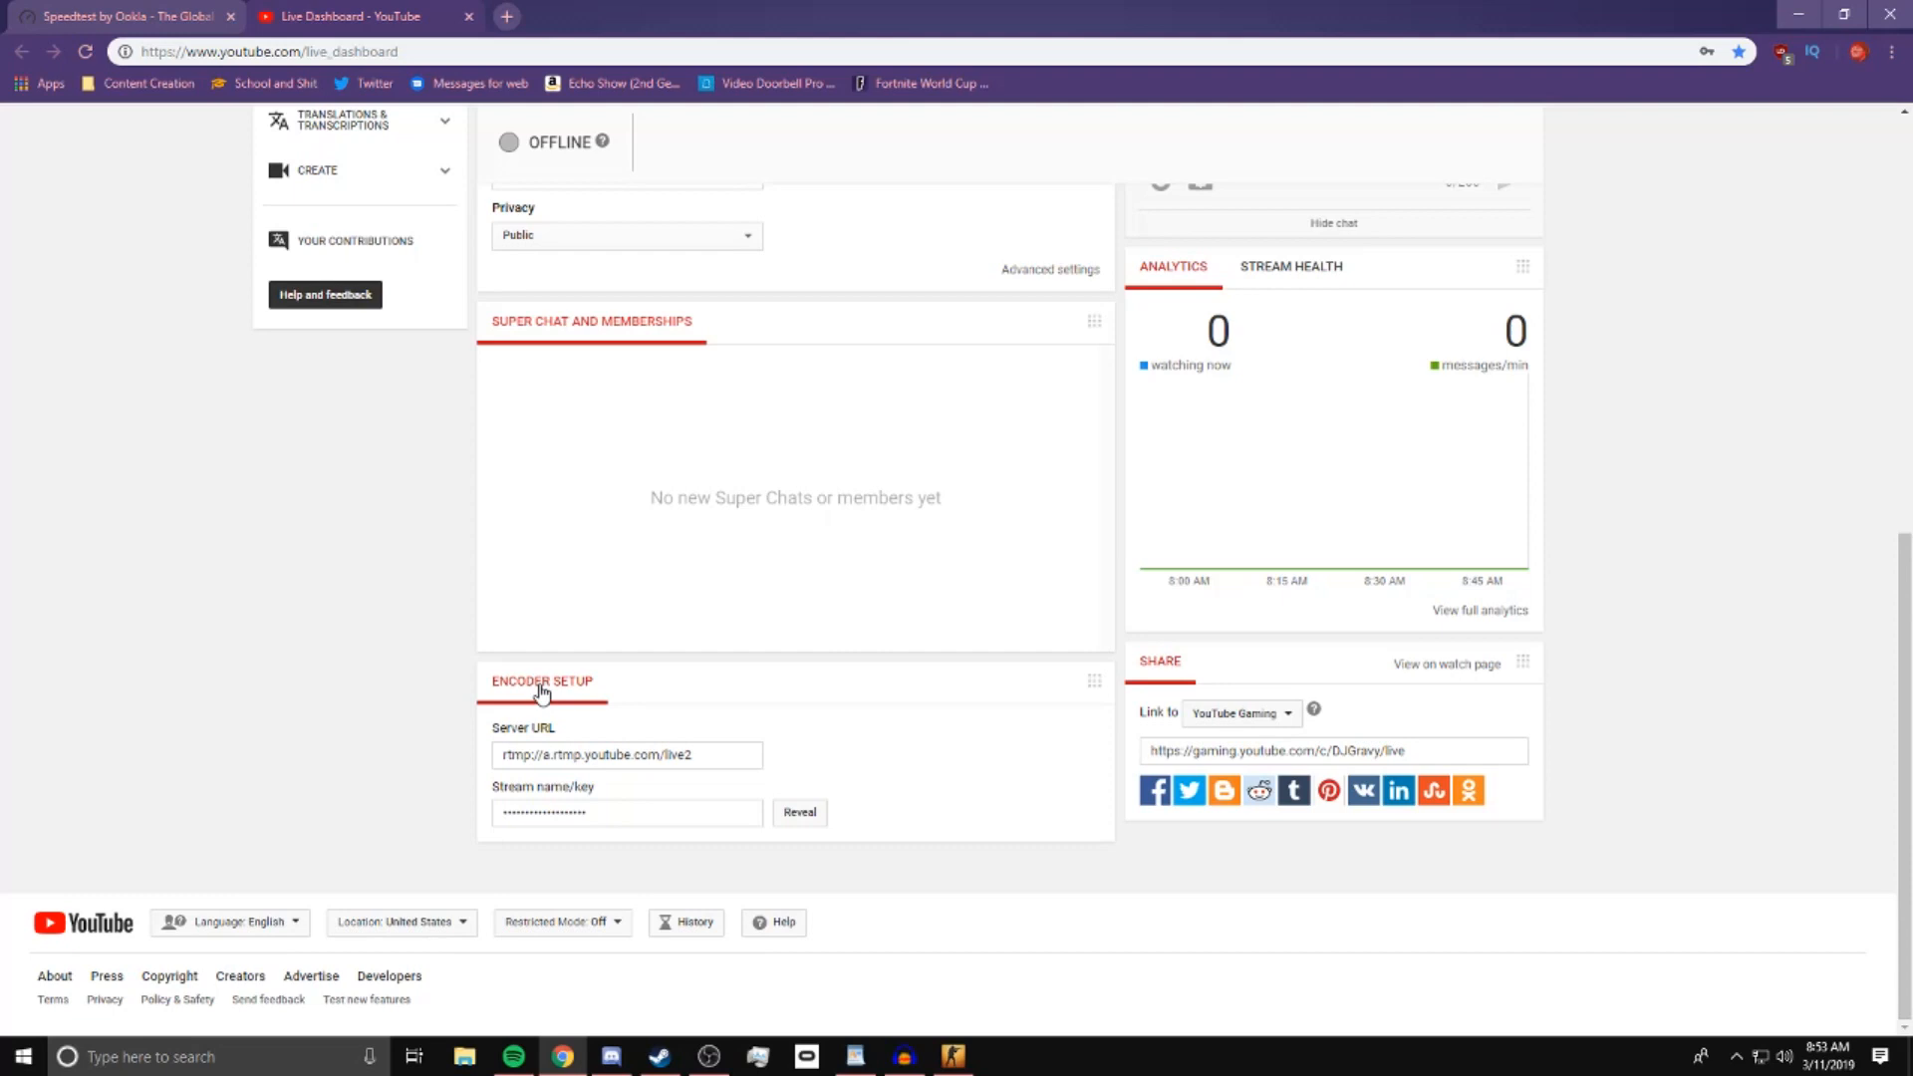
left_click(623, 749)
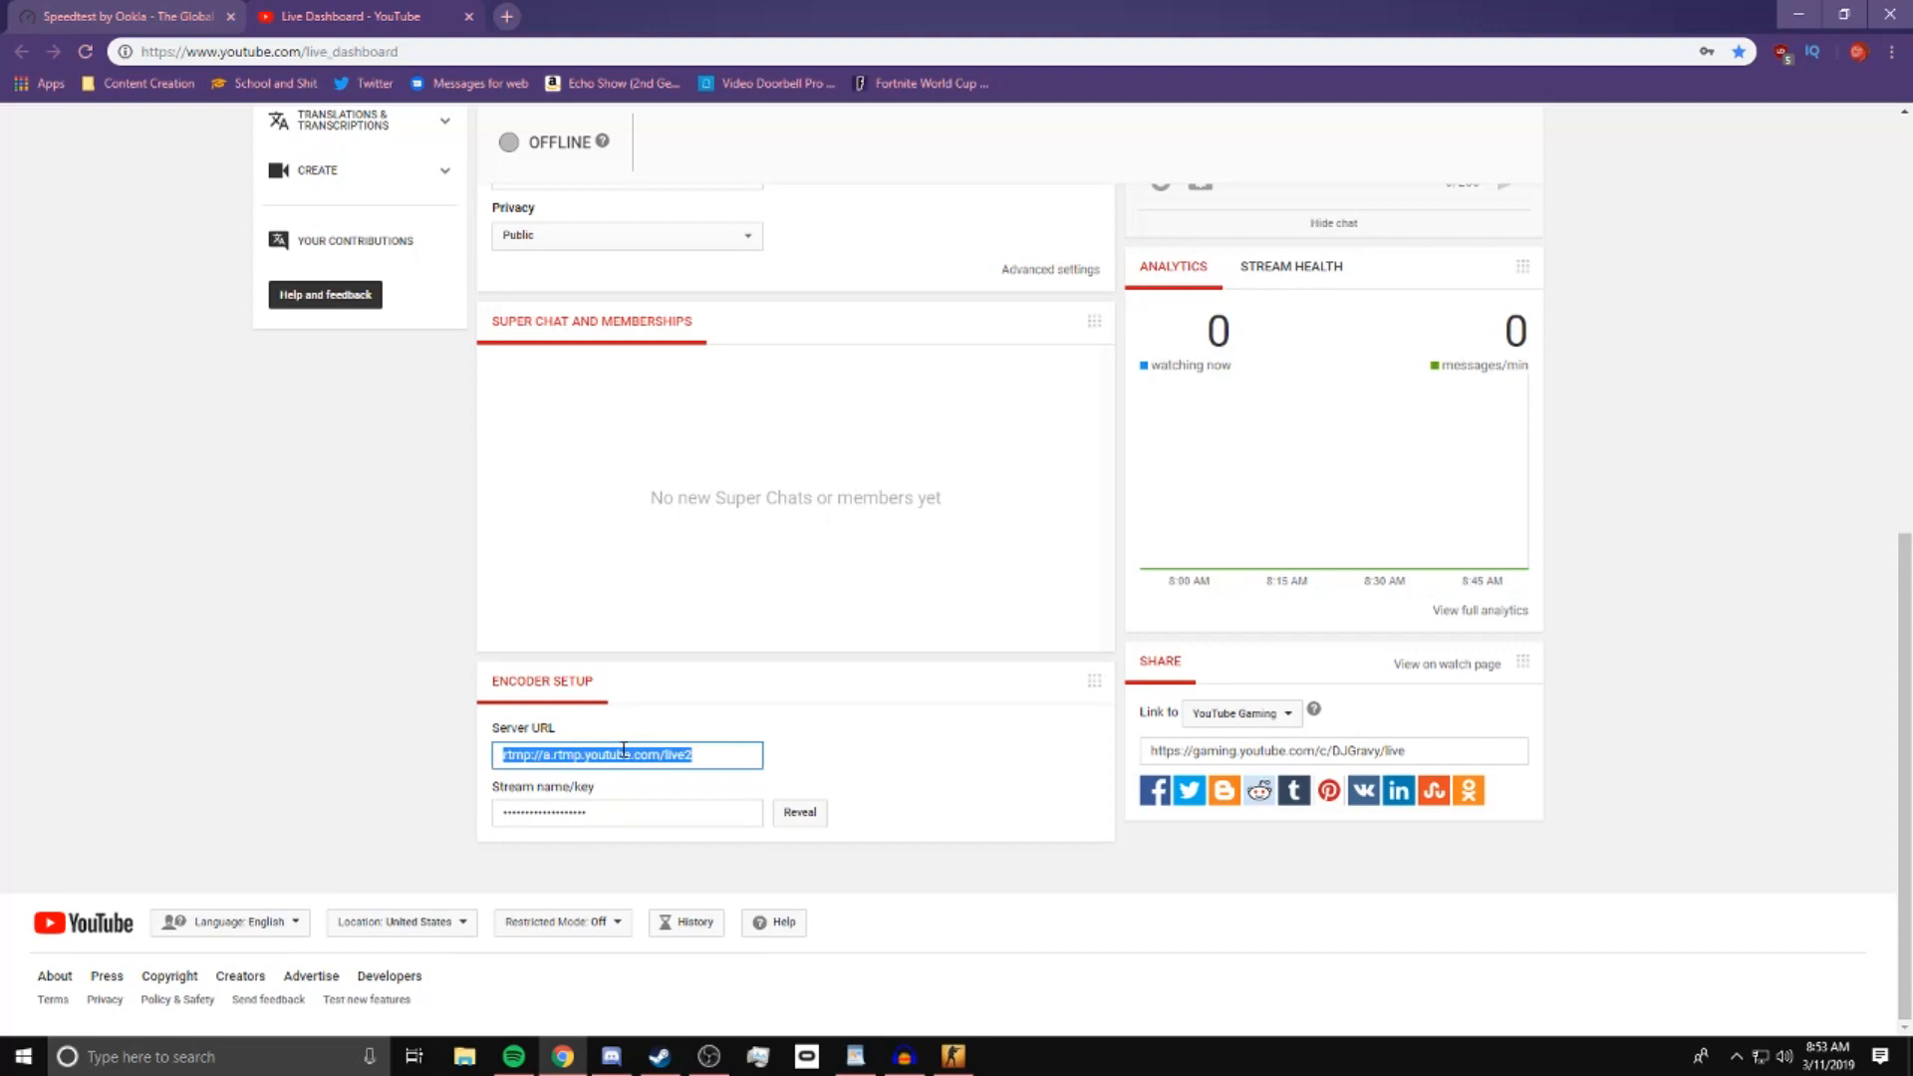
left_click(849, 775)
left_click(726, 760)
left_click(814, 768)
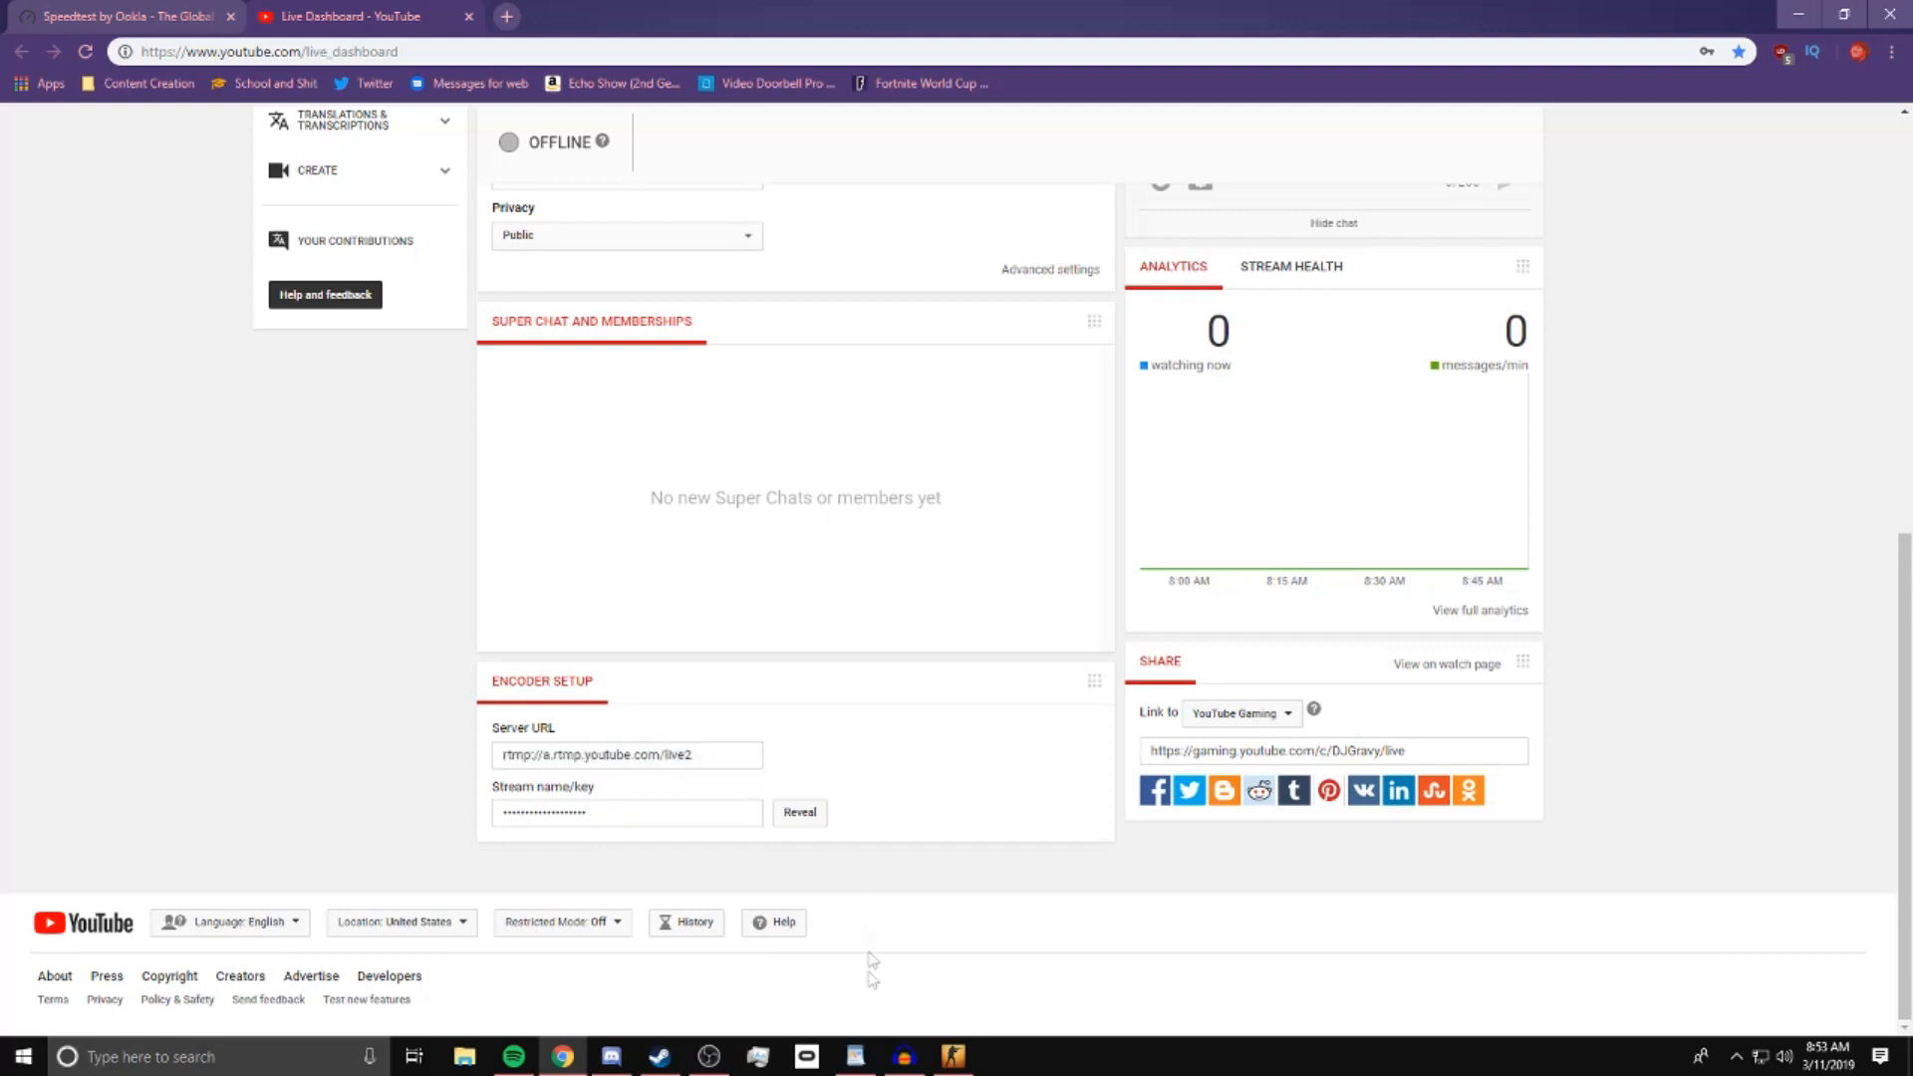
Switch to OBS Studio and check the Server options, keeping Primary YouTube ingest server selected
left_click(708, 1056)
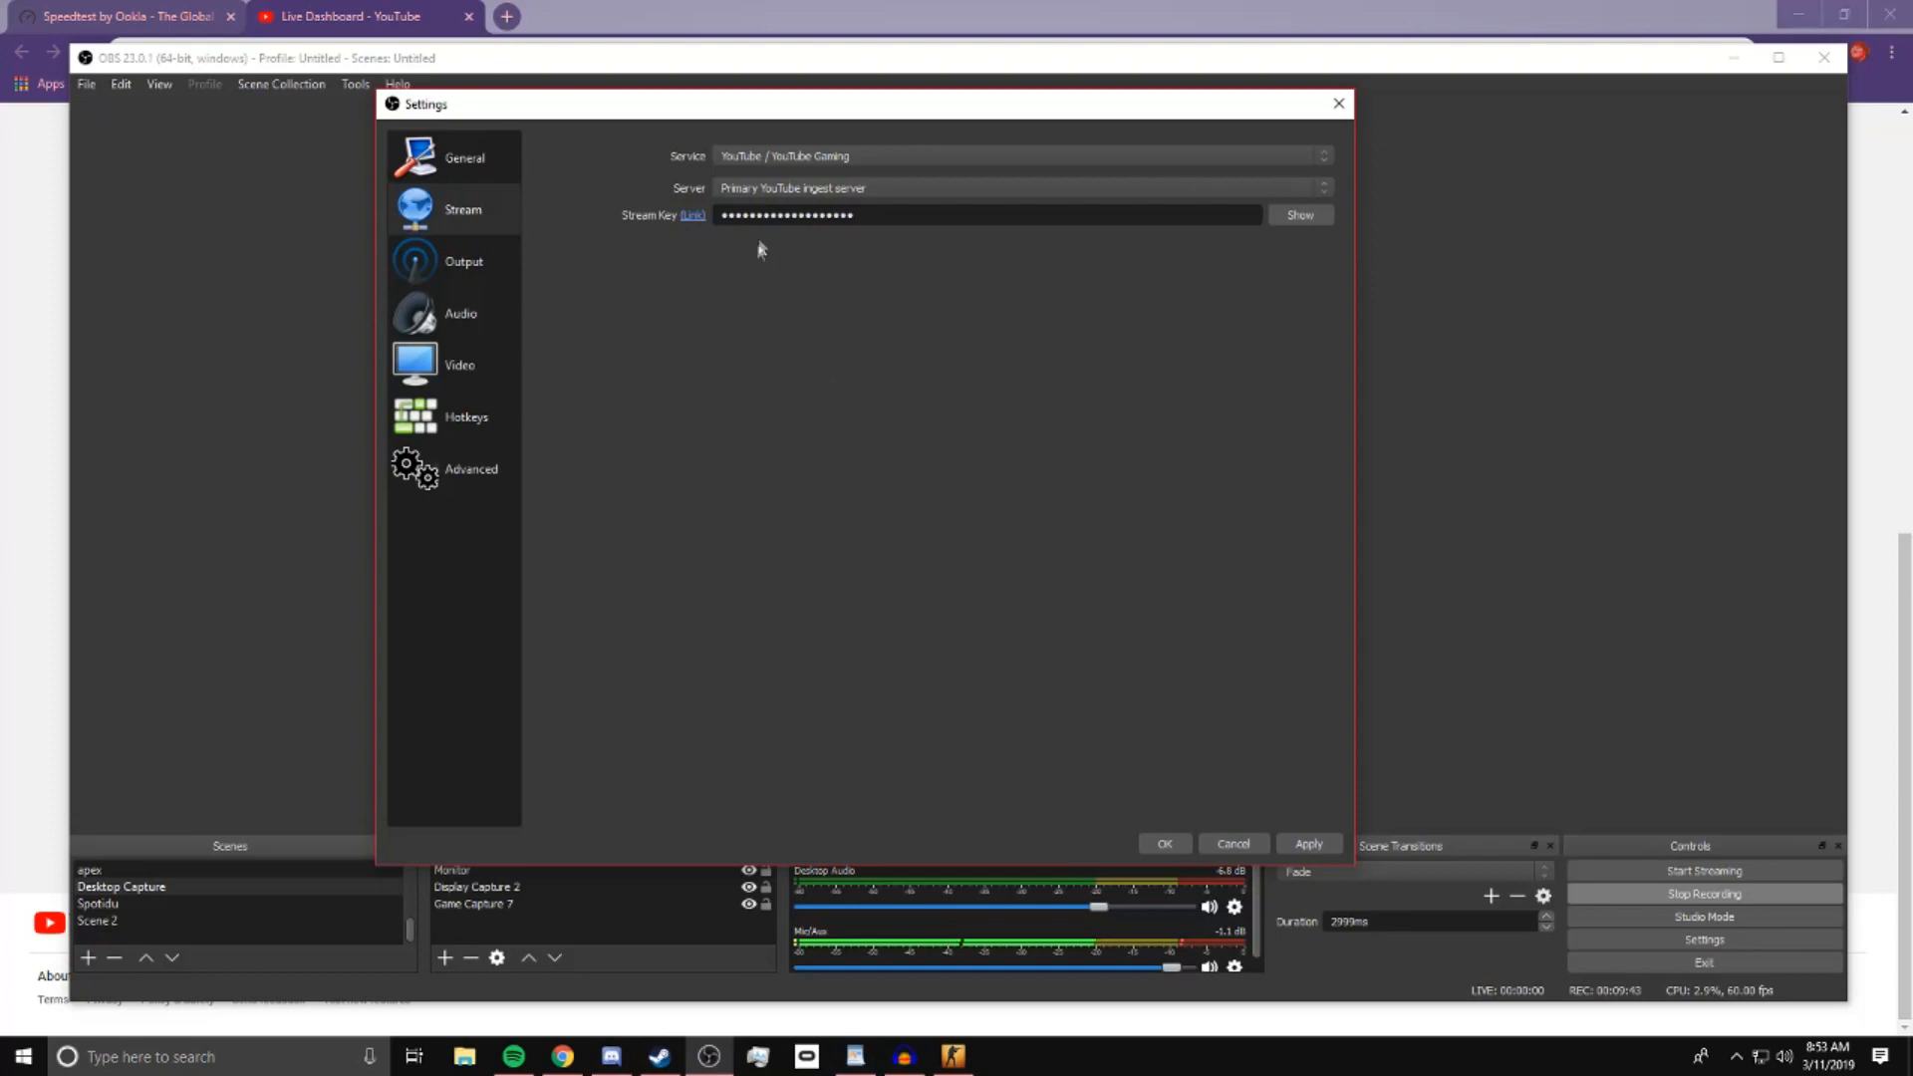
left_click(787, 189)
left_click(840, 203)
Return to the YouTube live dashboard and try to copy the stream name/key from the encoder setup
key("alt+Tab")
double_click(646, 816)
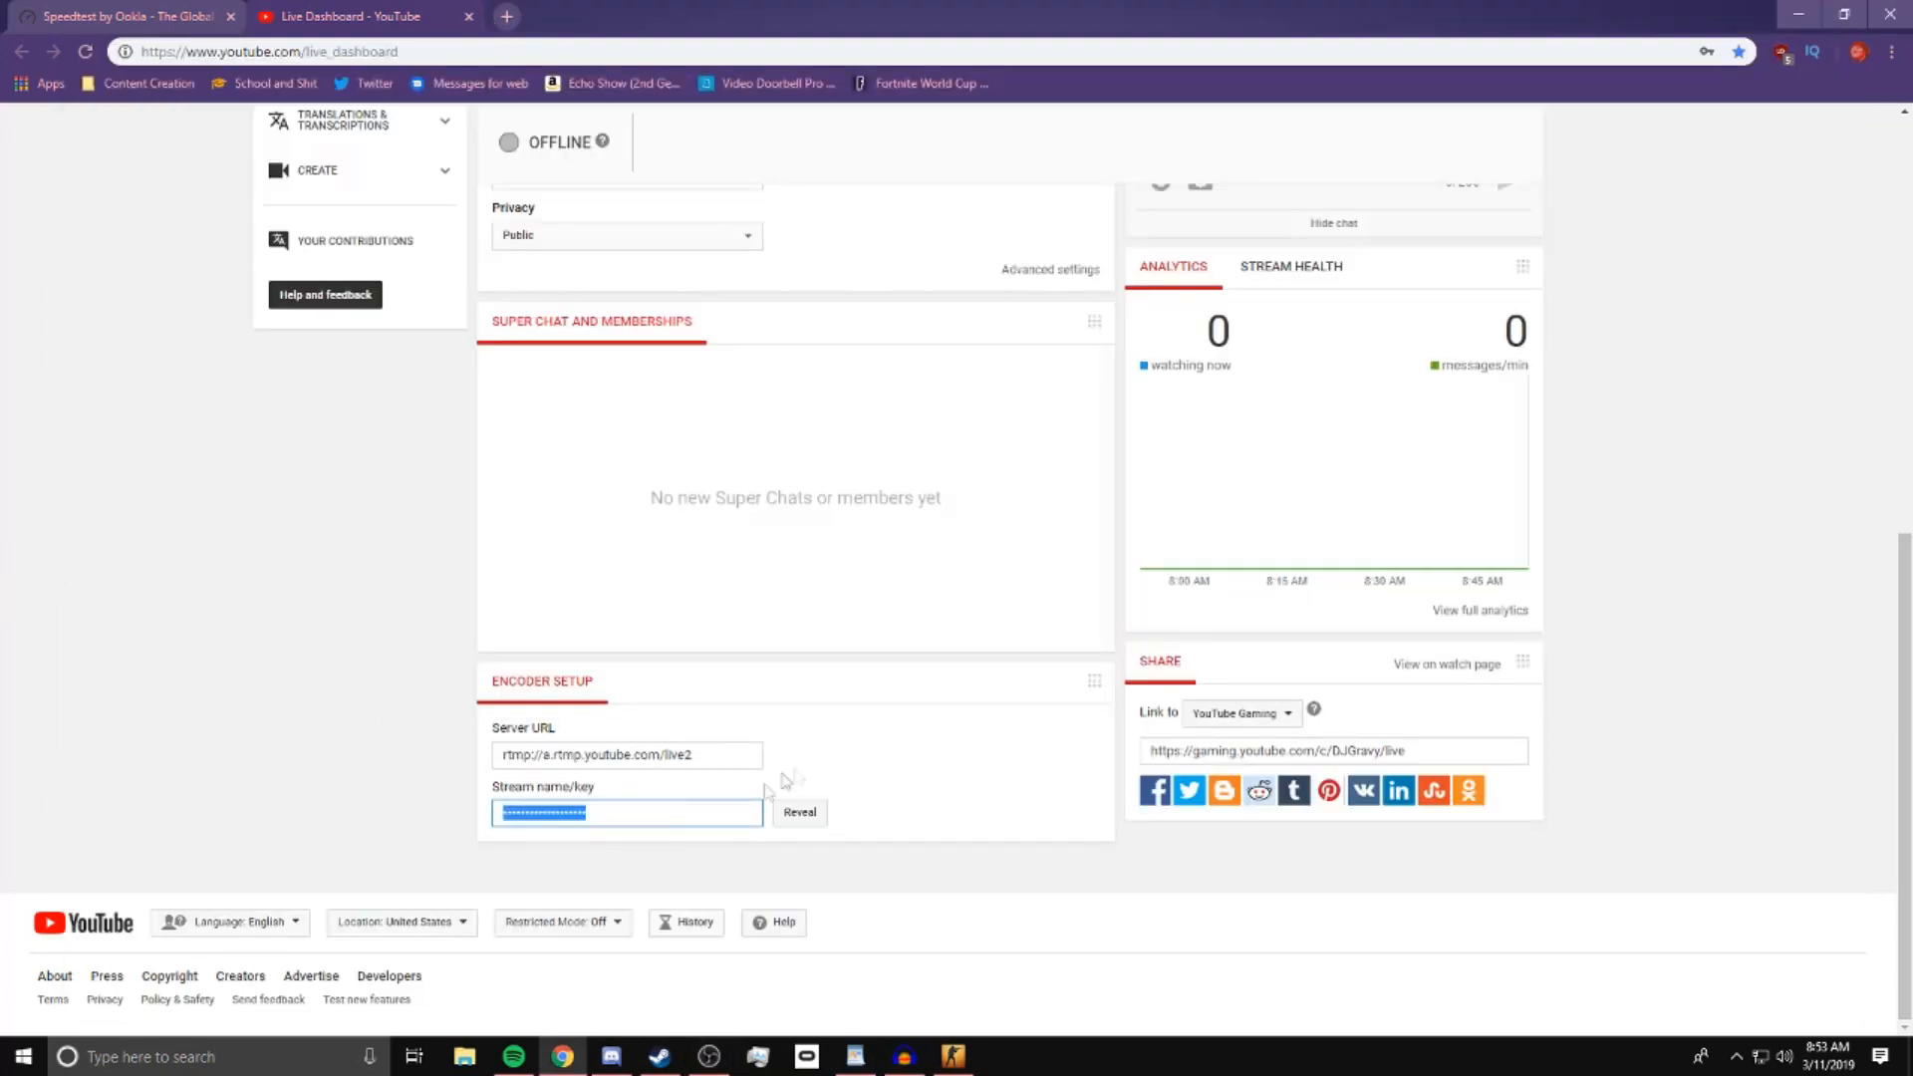
left_click(767, 815)
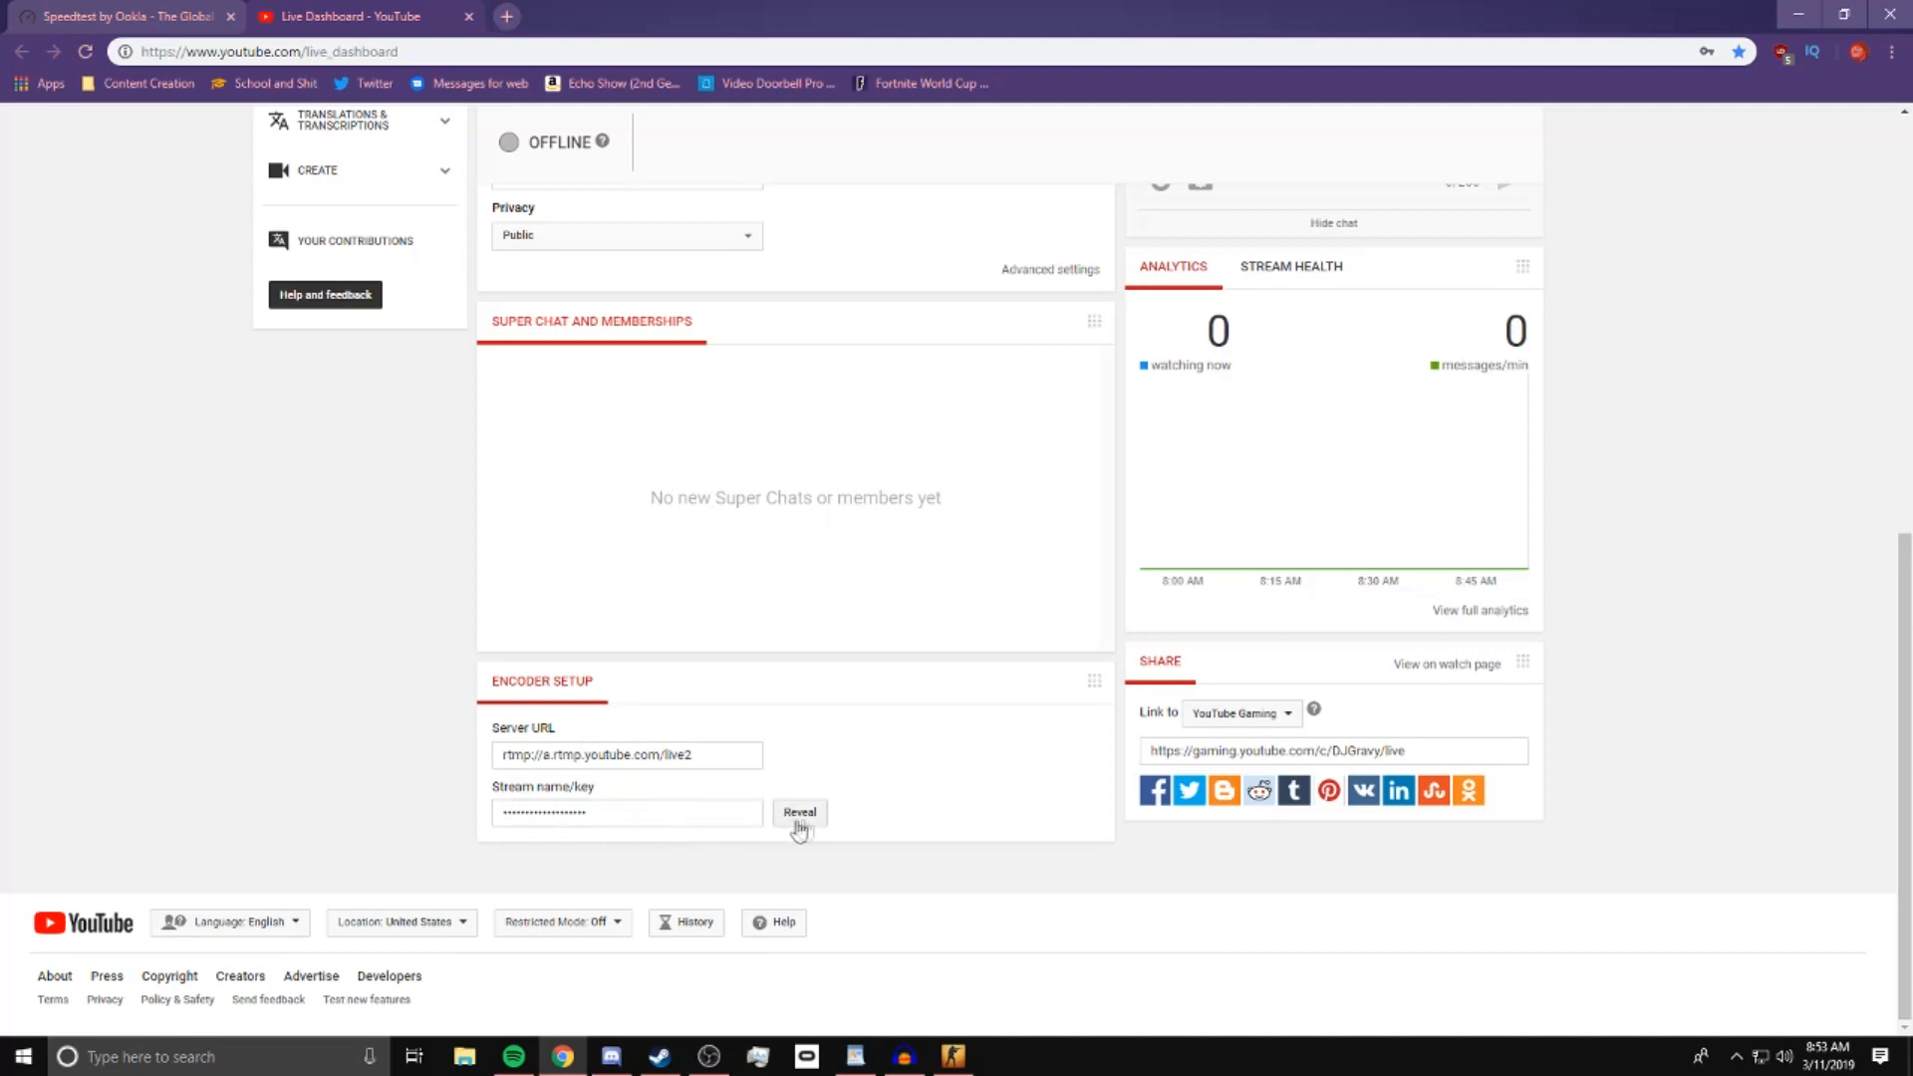
left_click(602, 818)
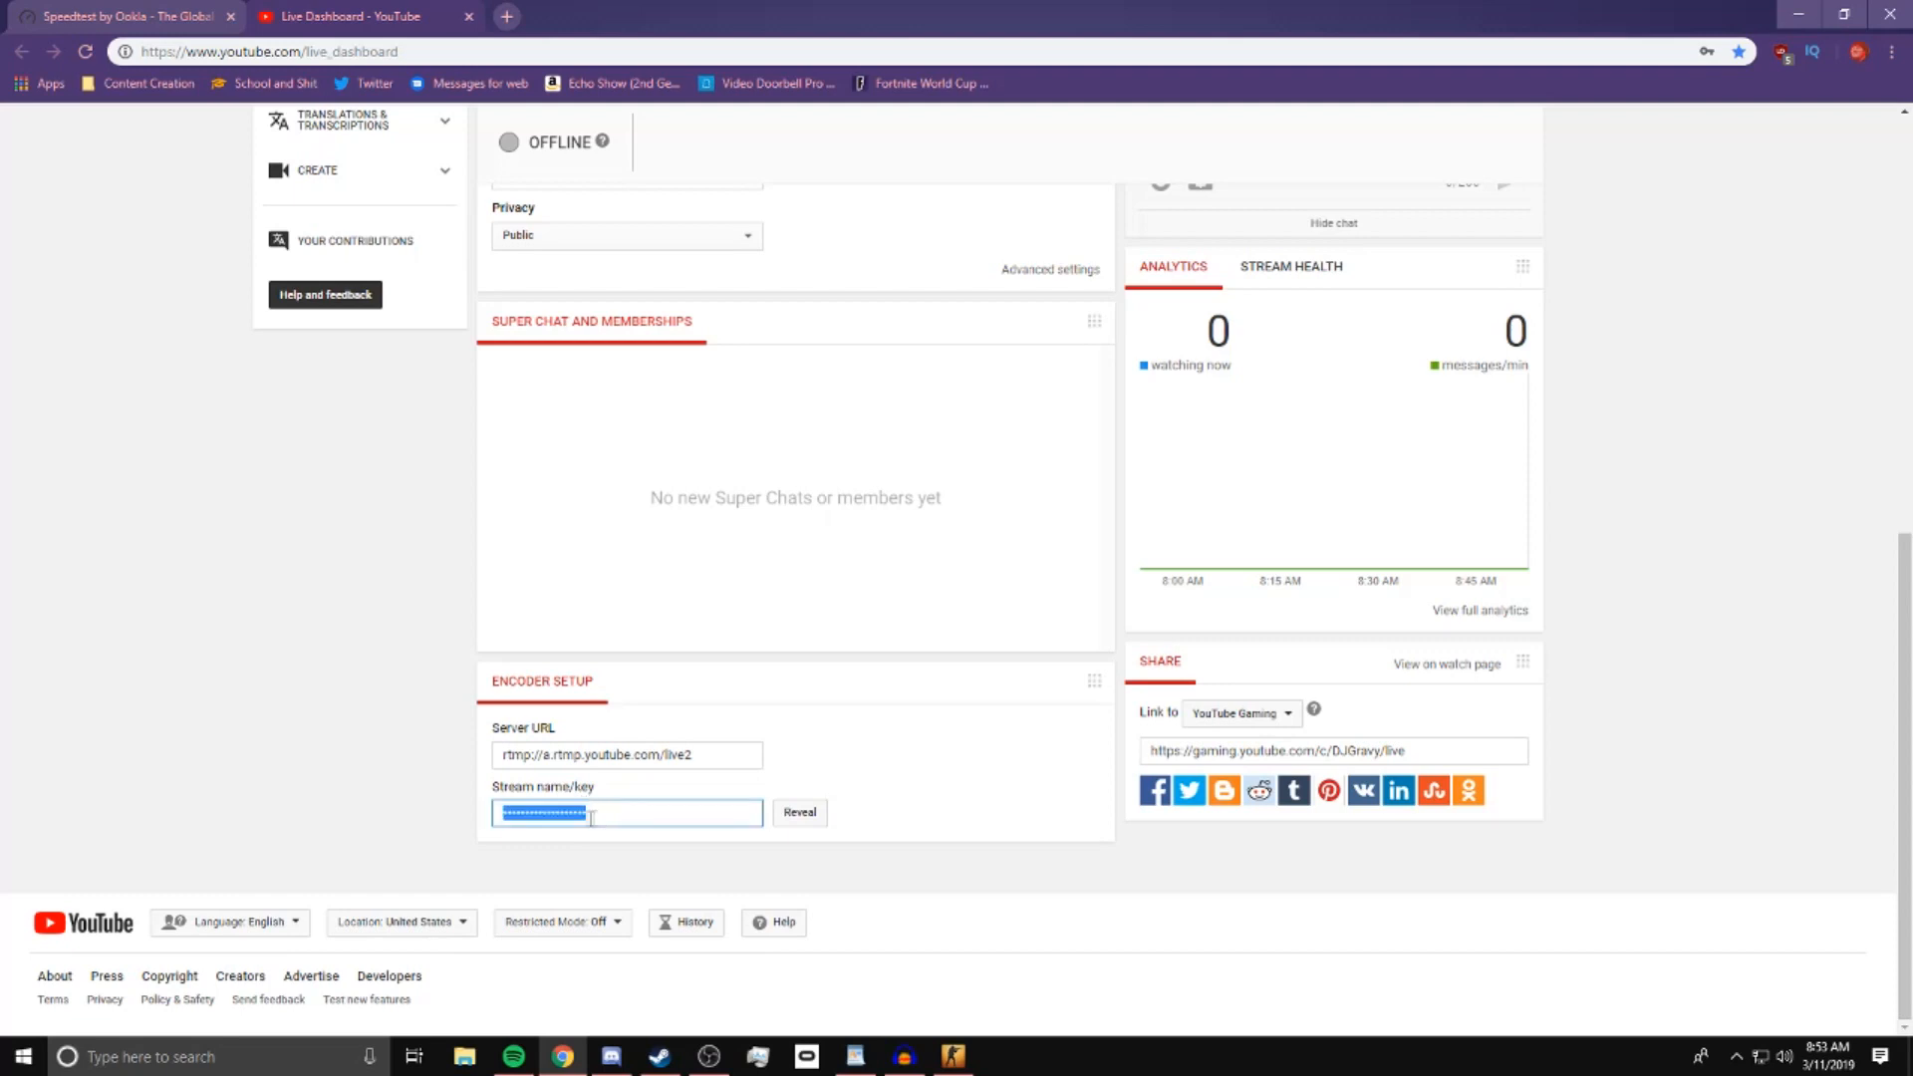
left_click(602, 817)
double_click(602, 817)
right_click(573, 829)
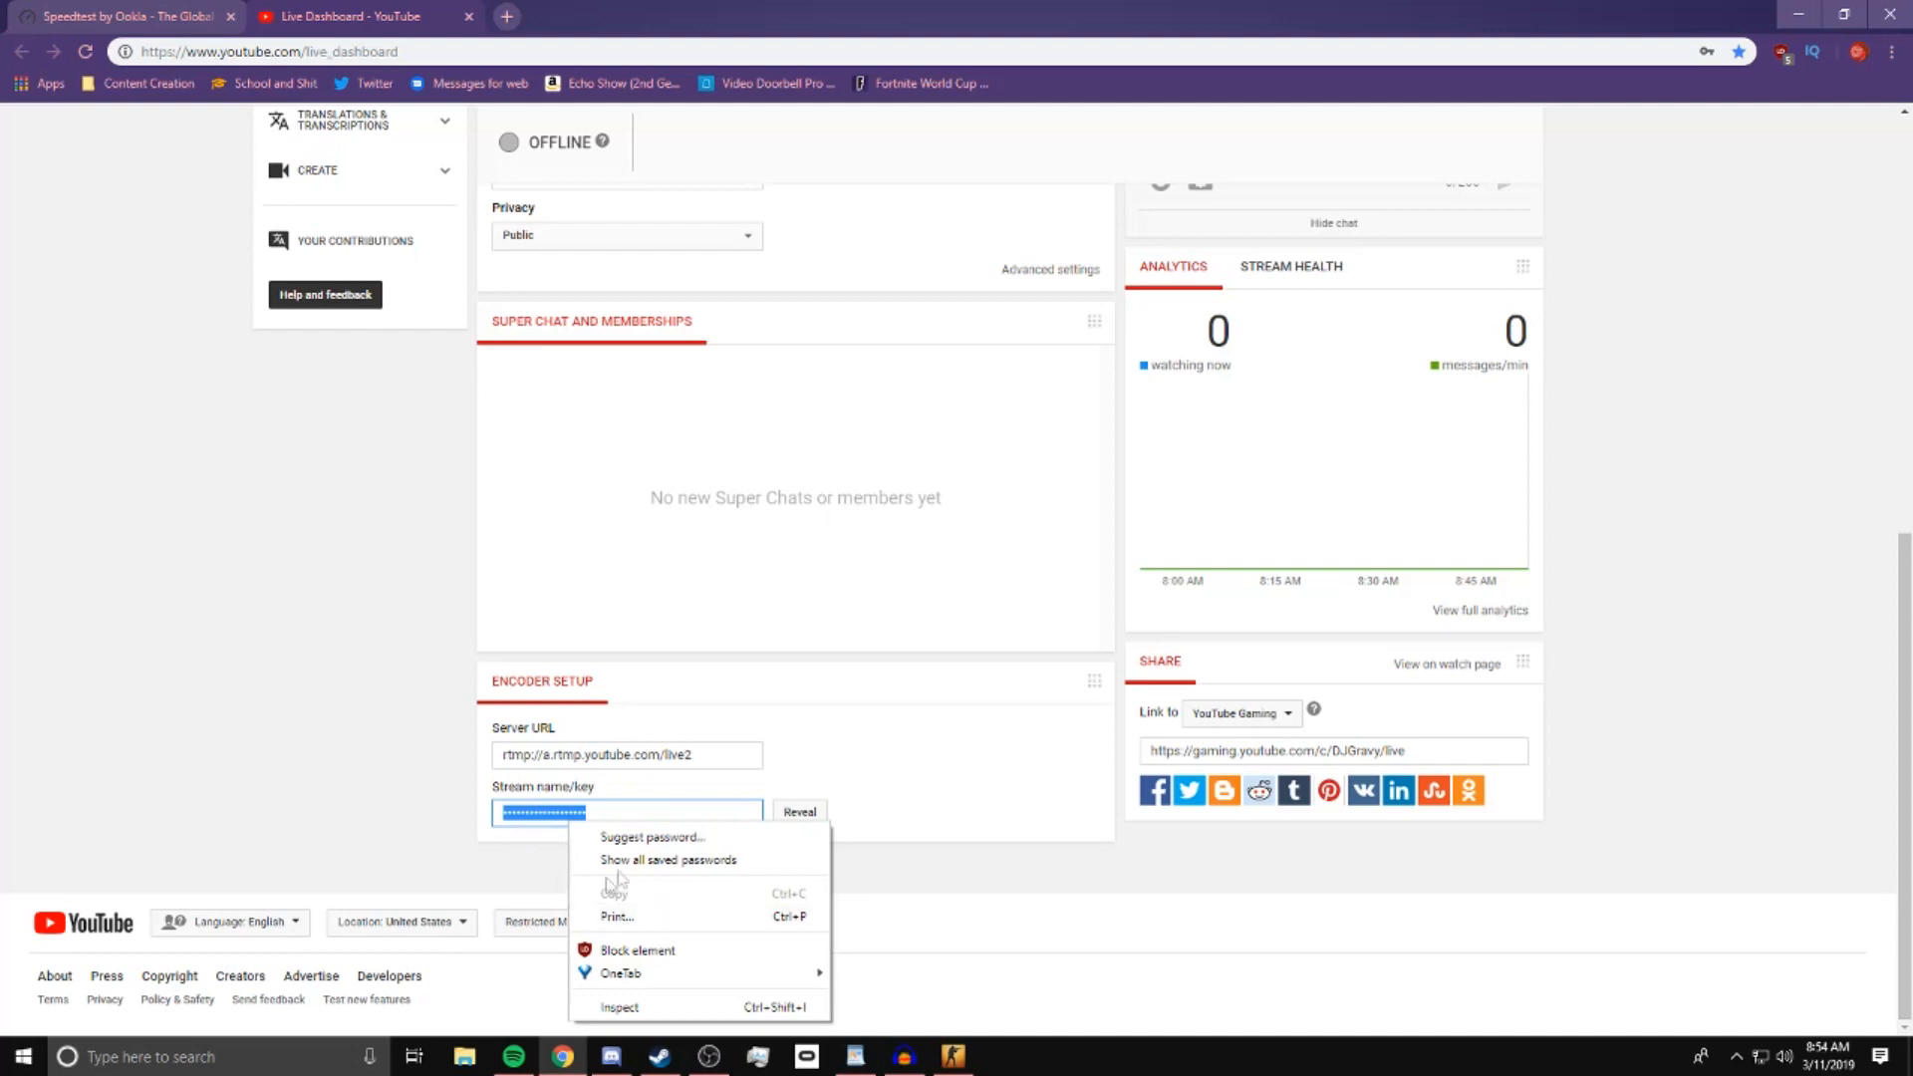
left_click(528, 842)
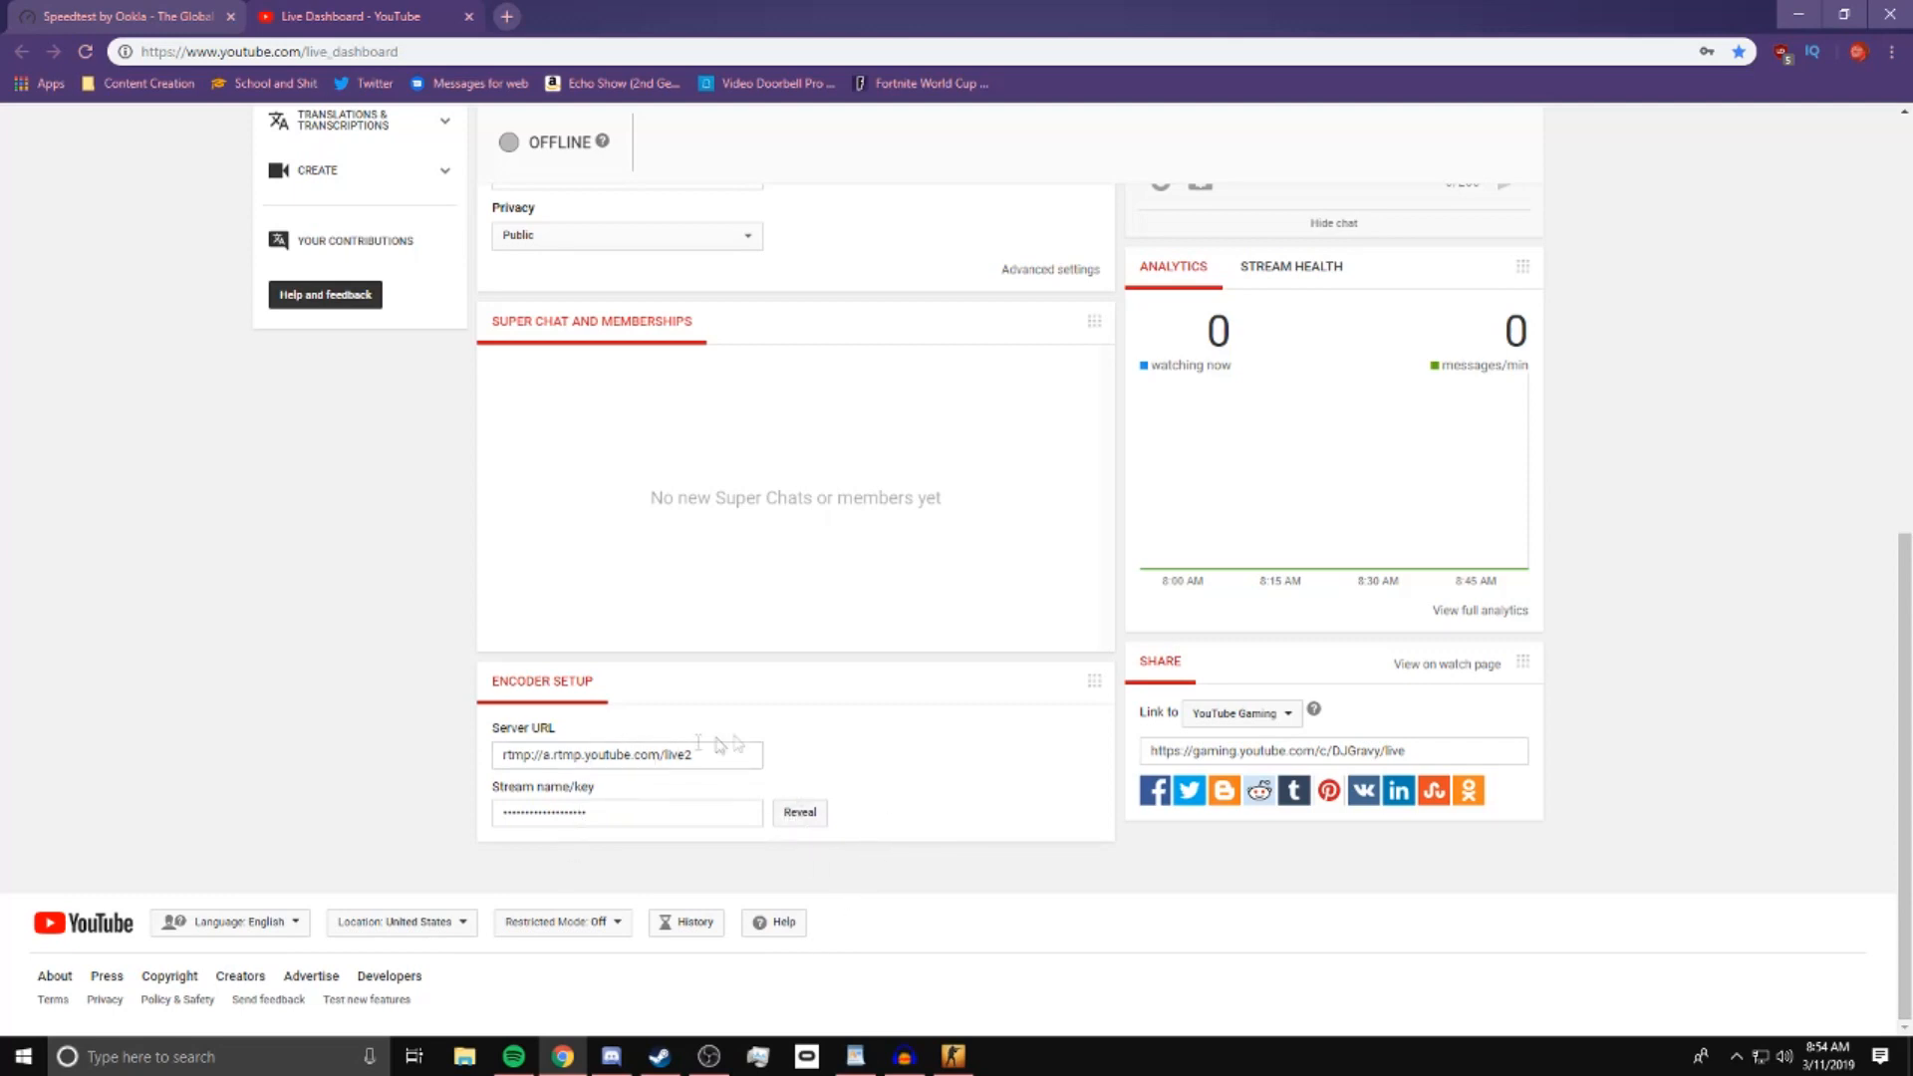
Switch to OBS Studio, paste the stream key into the stream settings and apply the change
left_click(708, 1056)
double_click(933, 215)
key("ctrl+v")
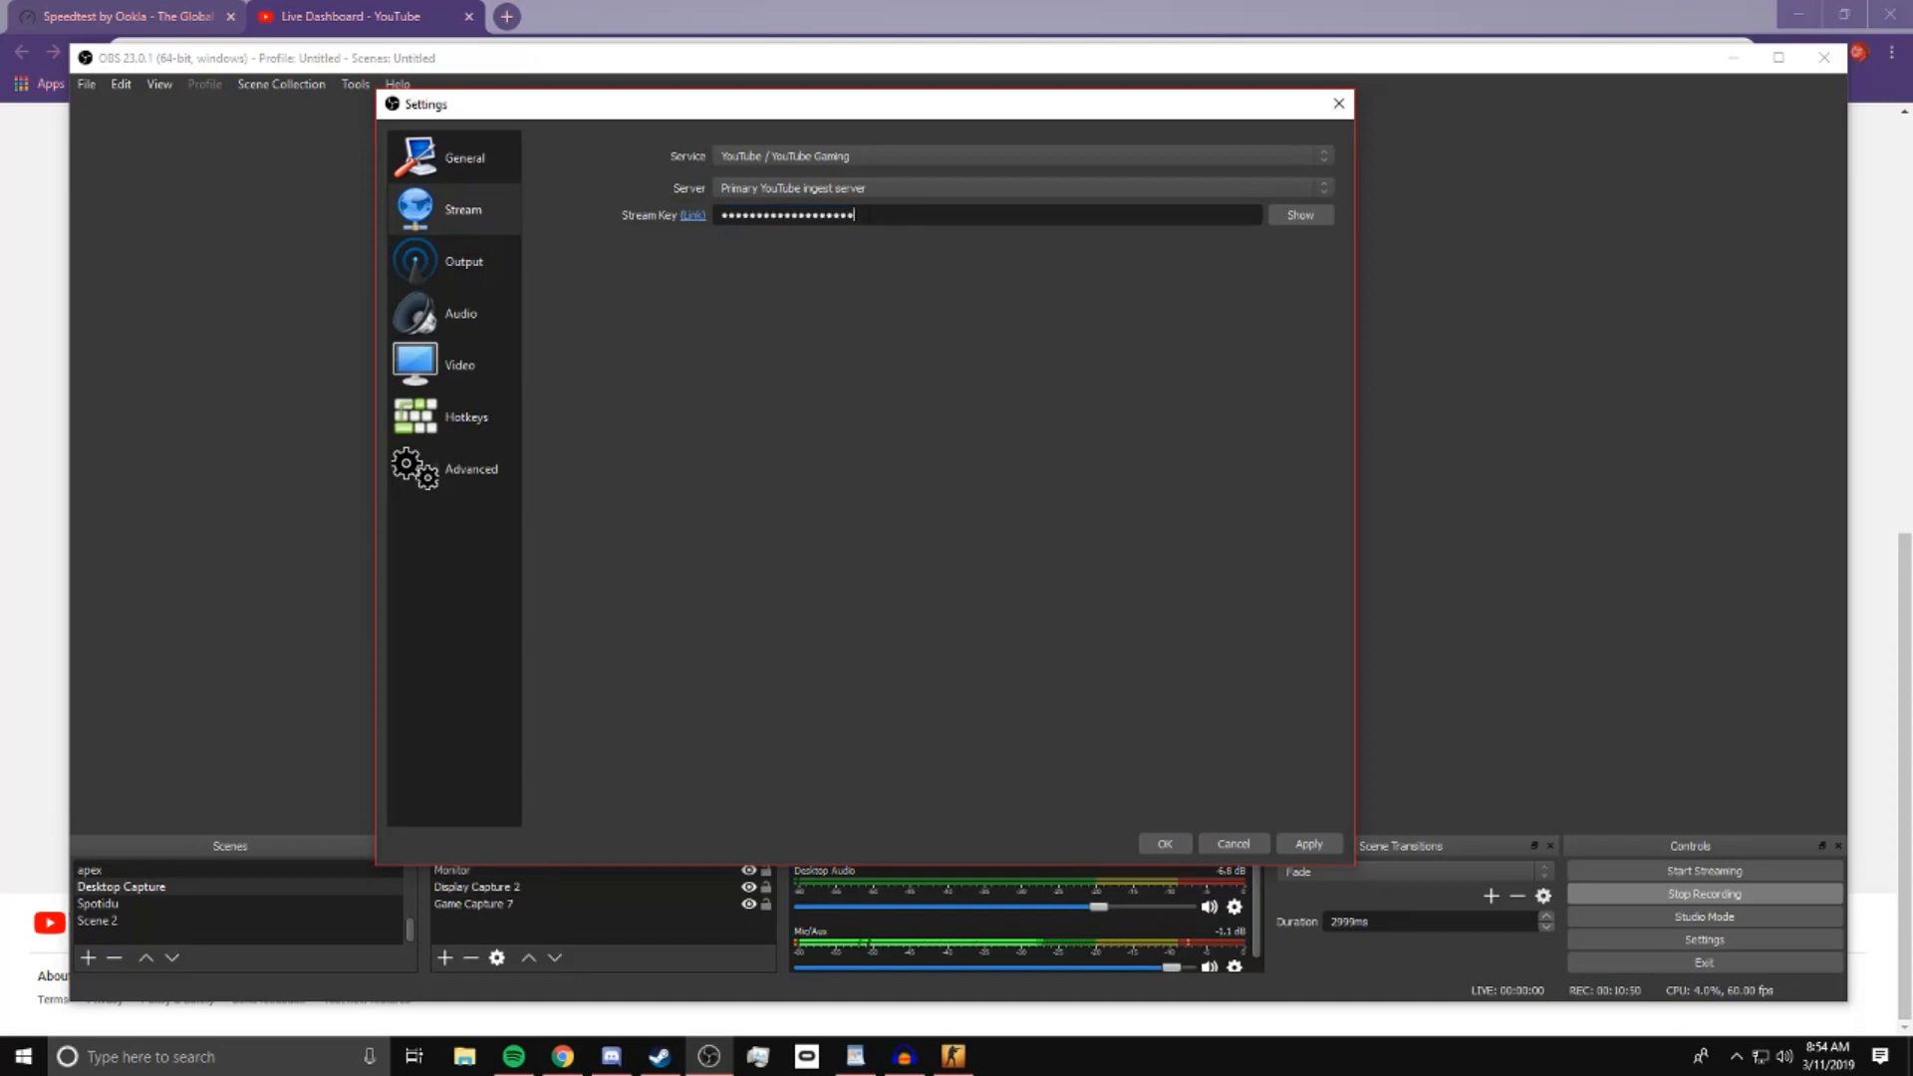
left_click(1290, 844)
Look through the output, audio, video, hotkeys and advanced settings, and close the settings without further changes
left_click(487, 262)
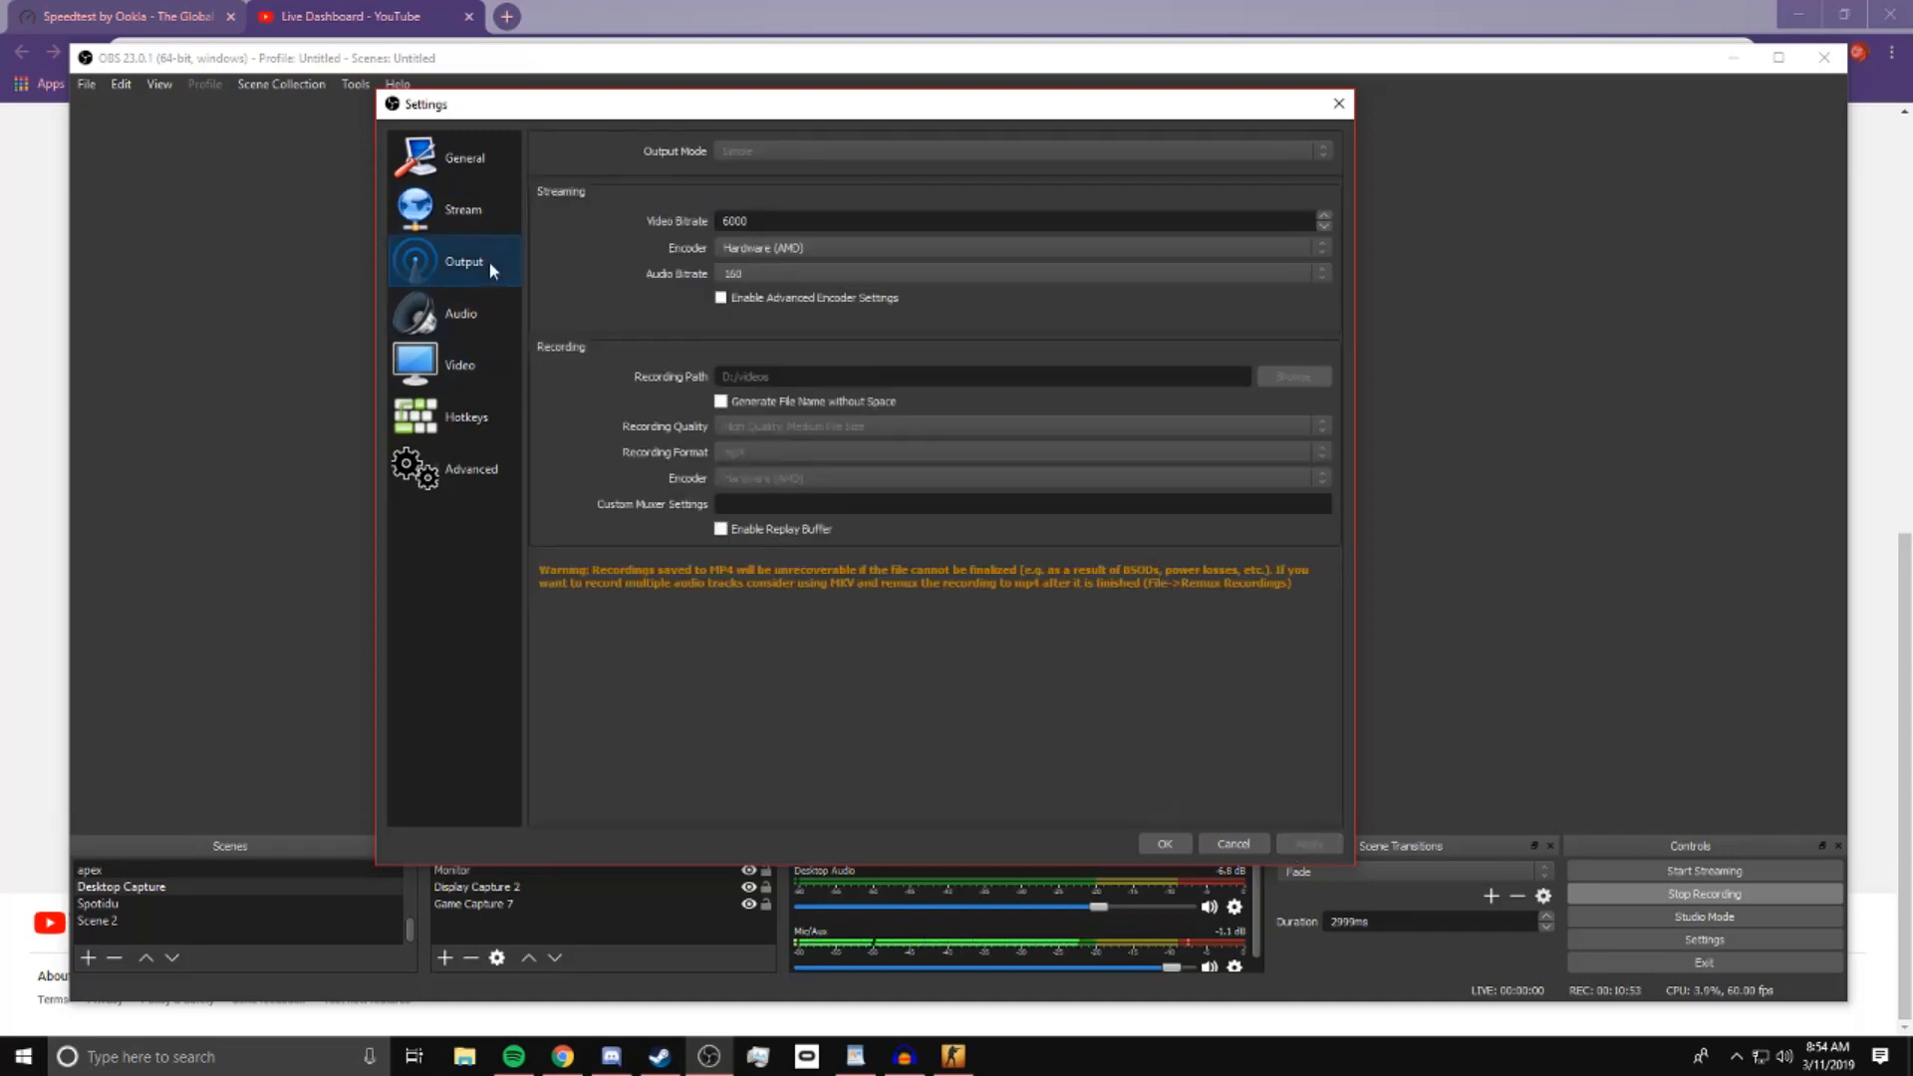
left_click(482, 317)
left_click(486, 367)
left_click(494, 416)
left_click(483, 469)
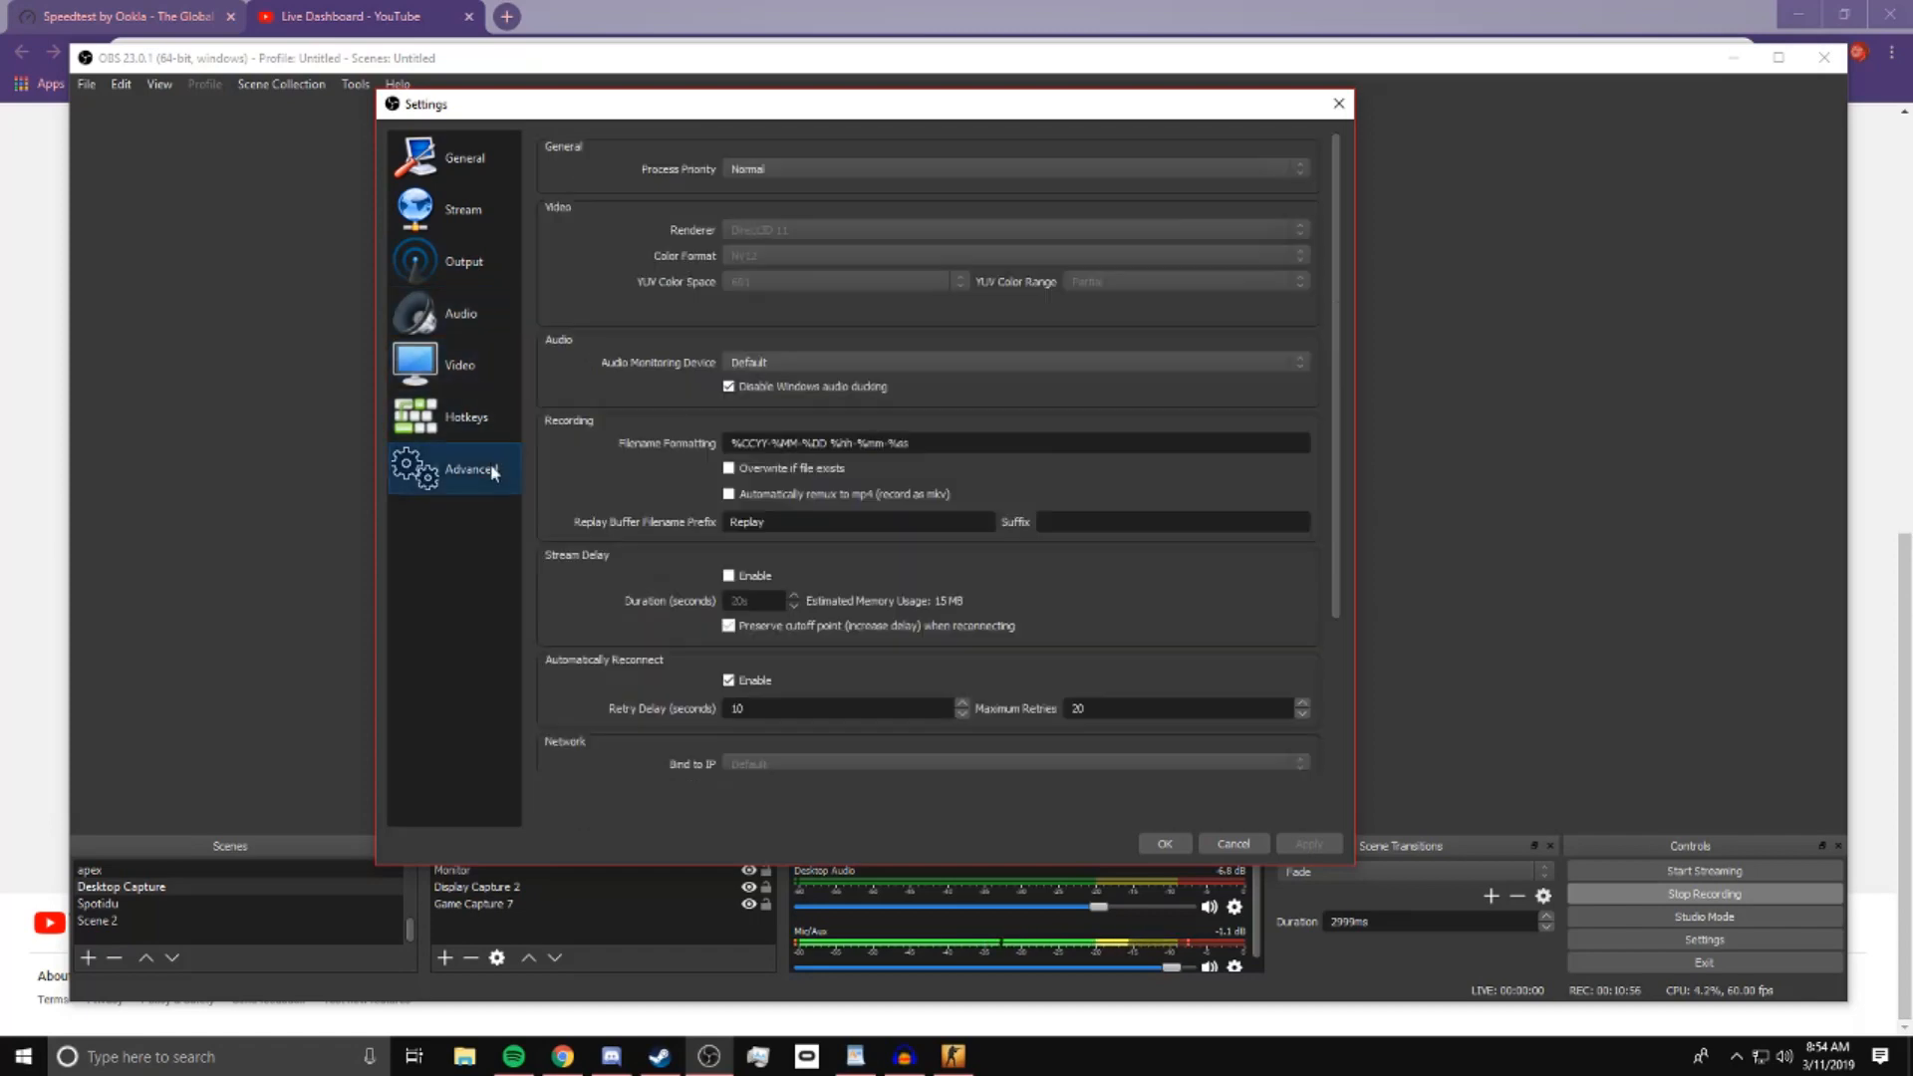
left_click(1246, 854)
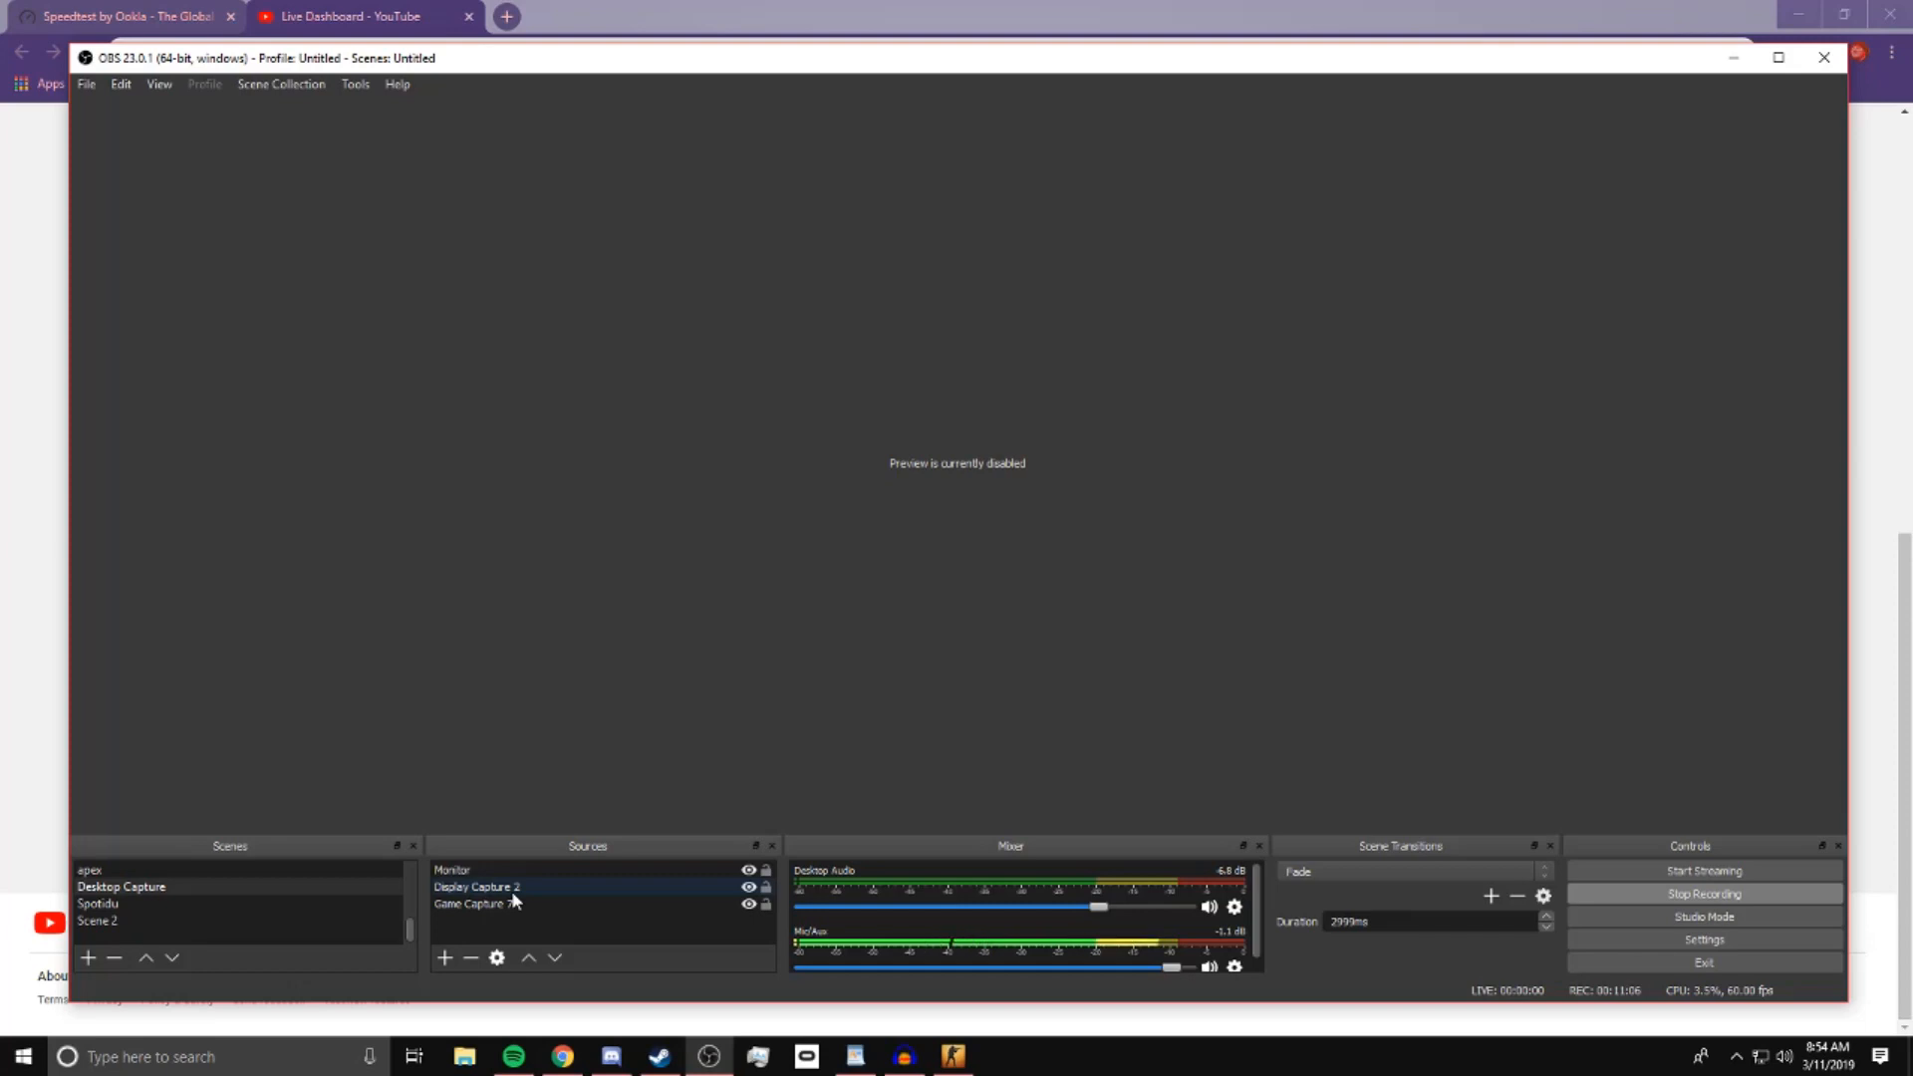
Select the Desktop scene and enable the preview
scroll(309, 937, "up", 5)
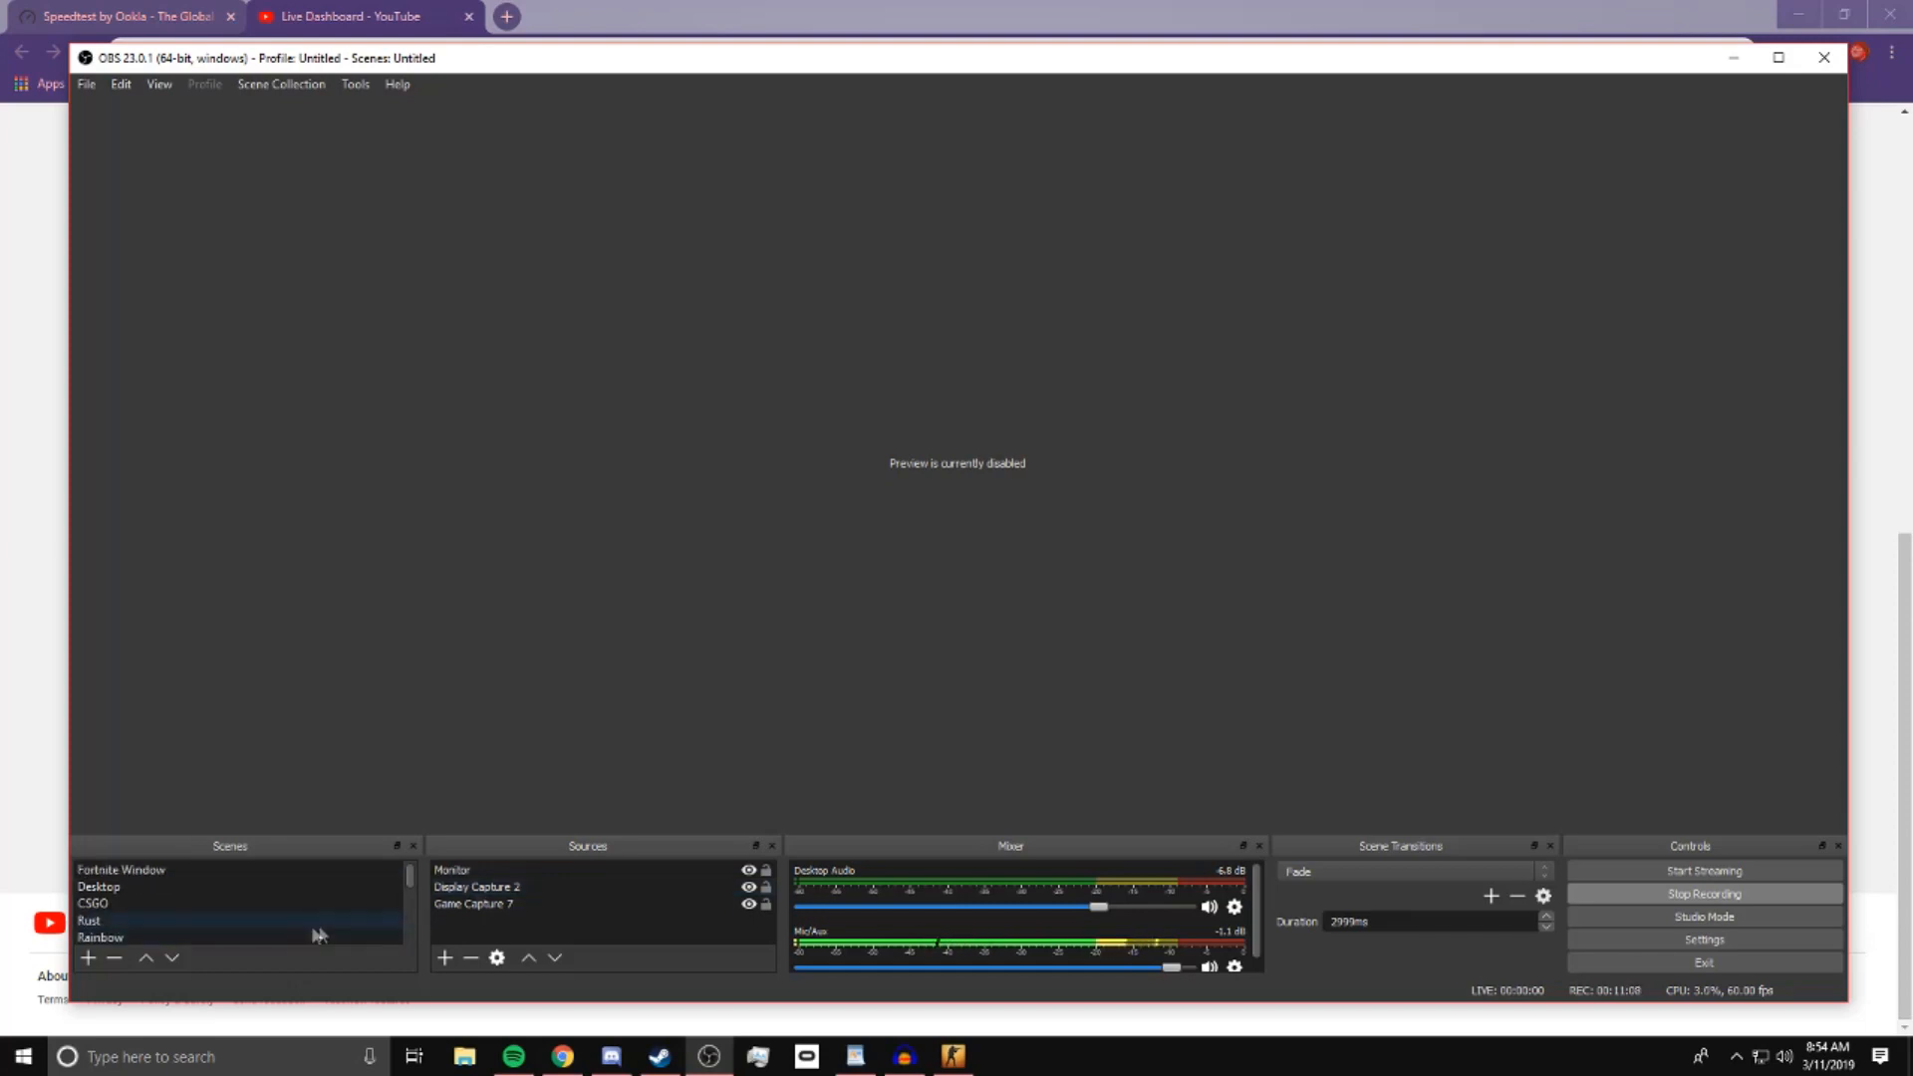
left_click(225, 887)
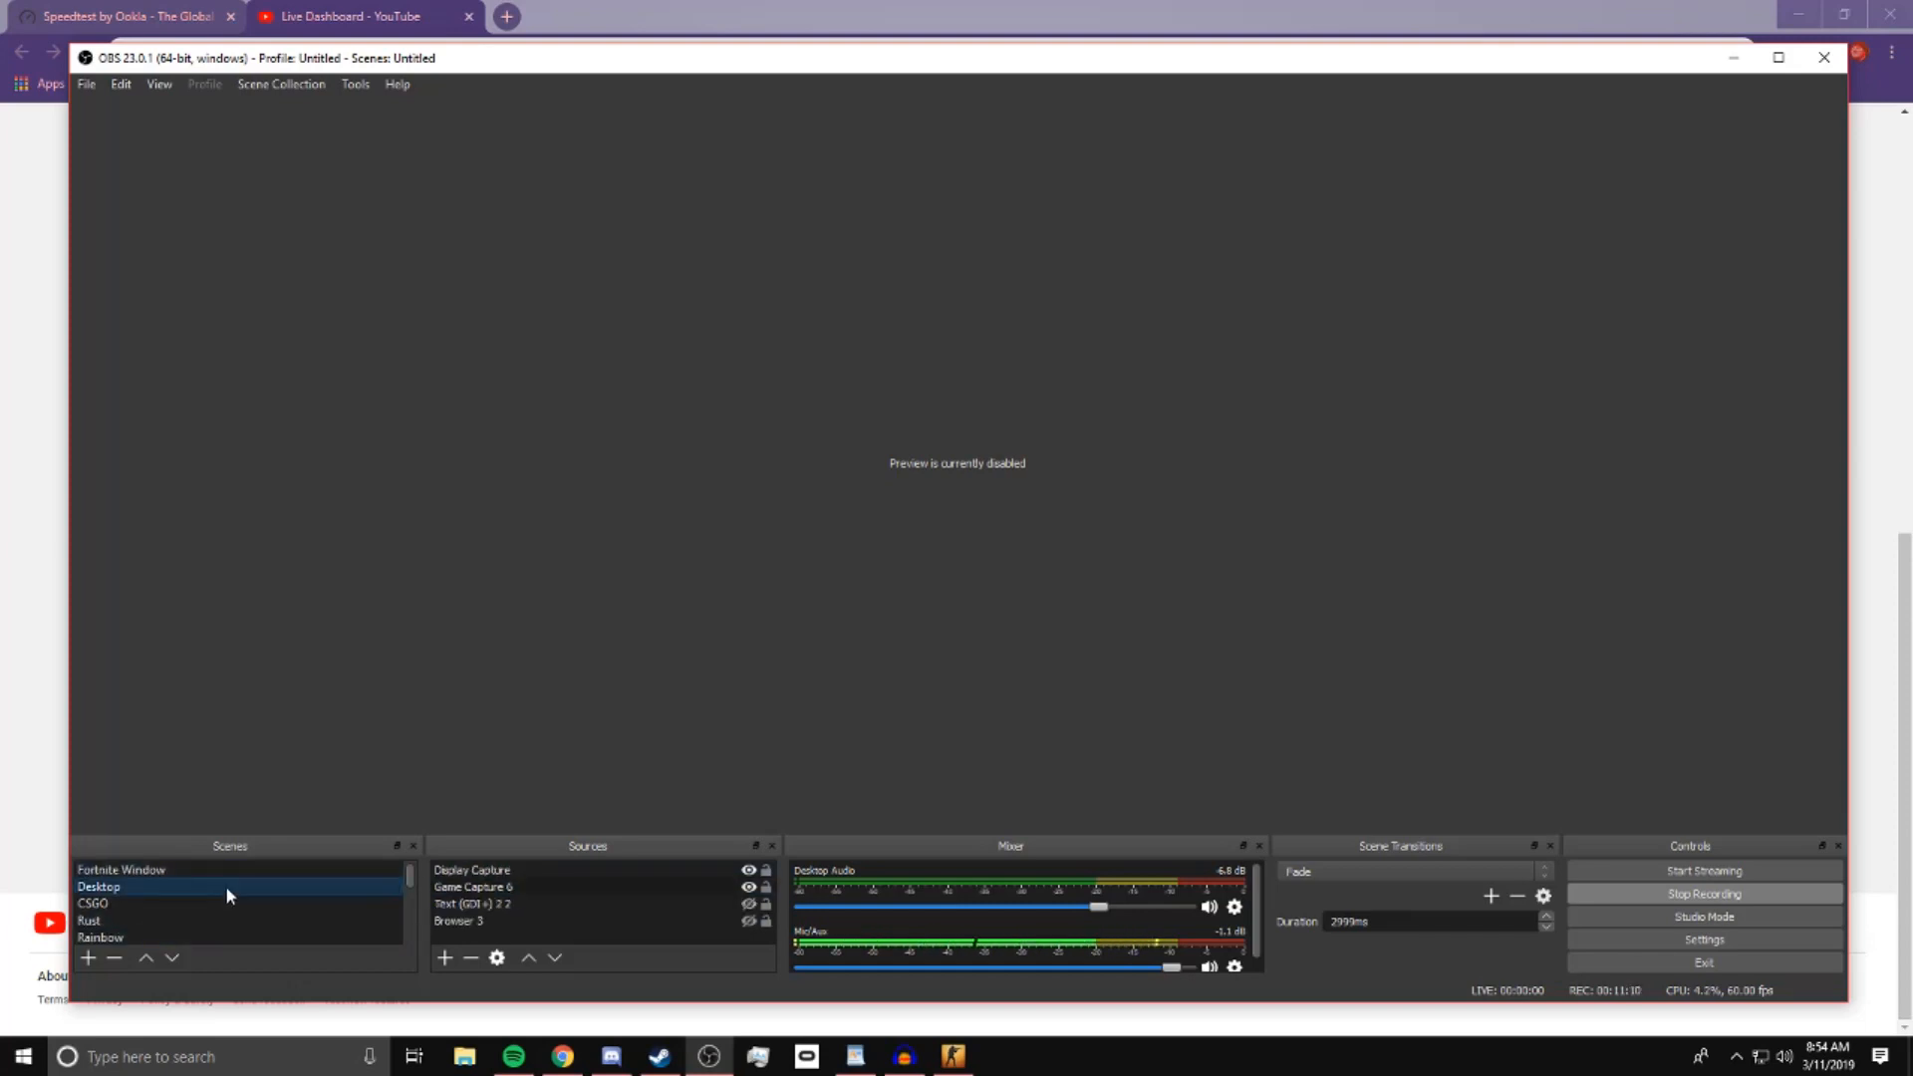
right_click(799, 745)
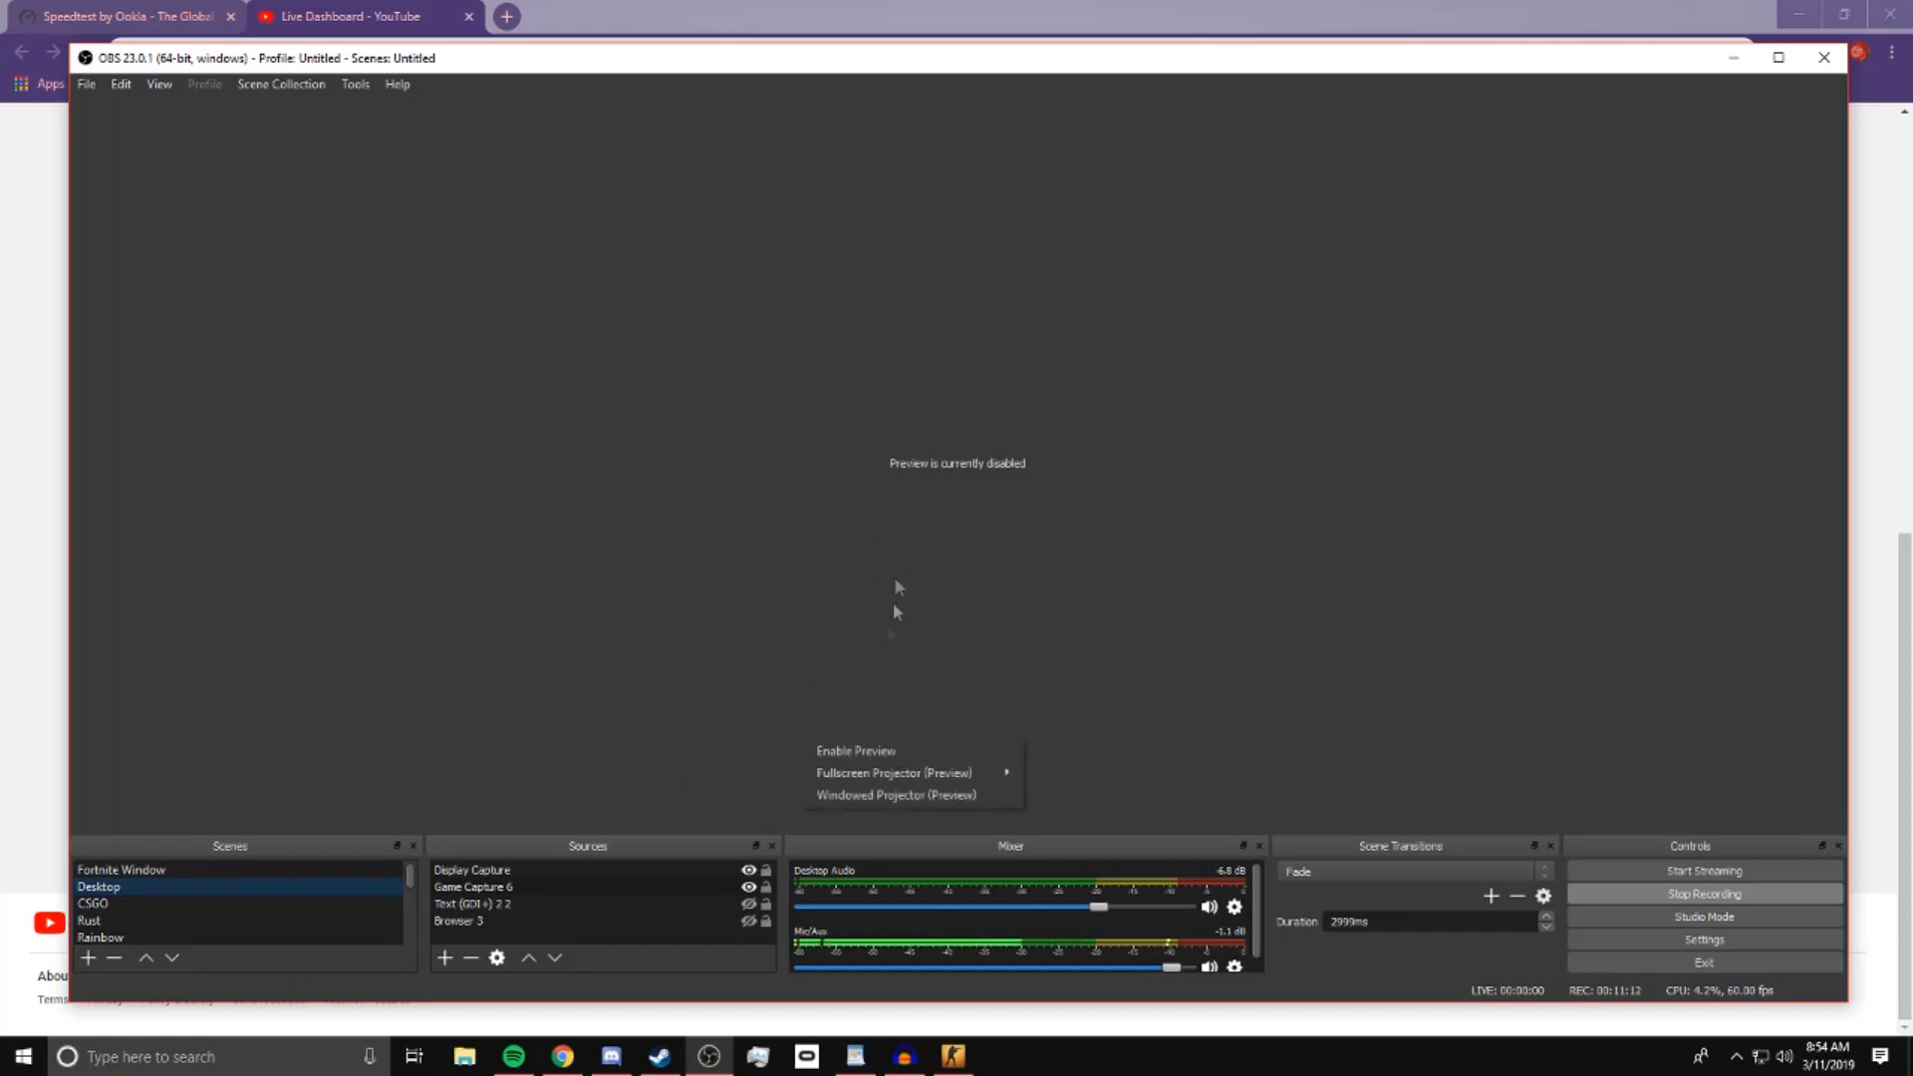
left_click(867, 746)
In the Desktop scene, hide Game Capture 6 and make the Text (GDI+) 2 2 and Browser 3 sources visible
left_click(718, 887)
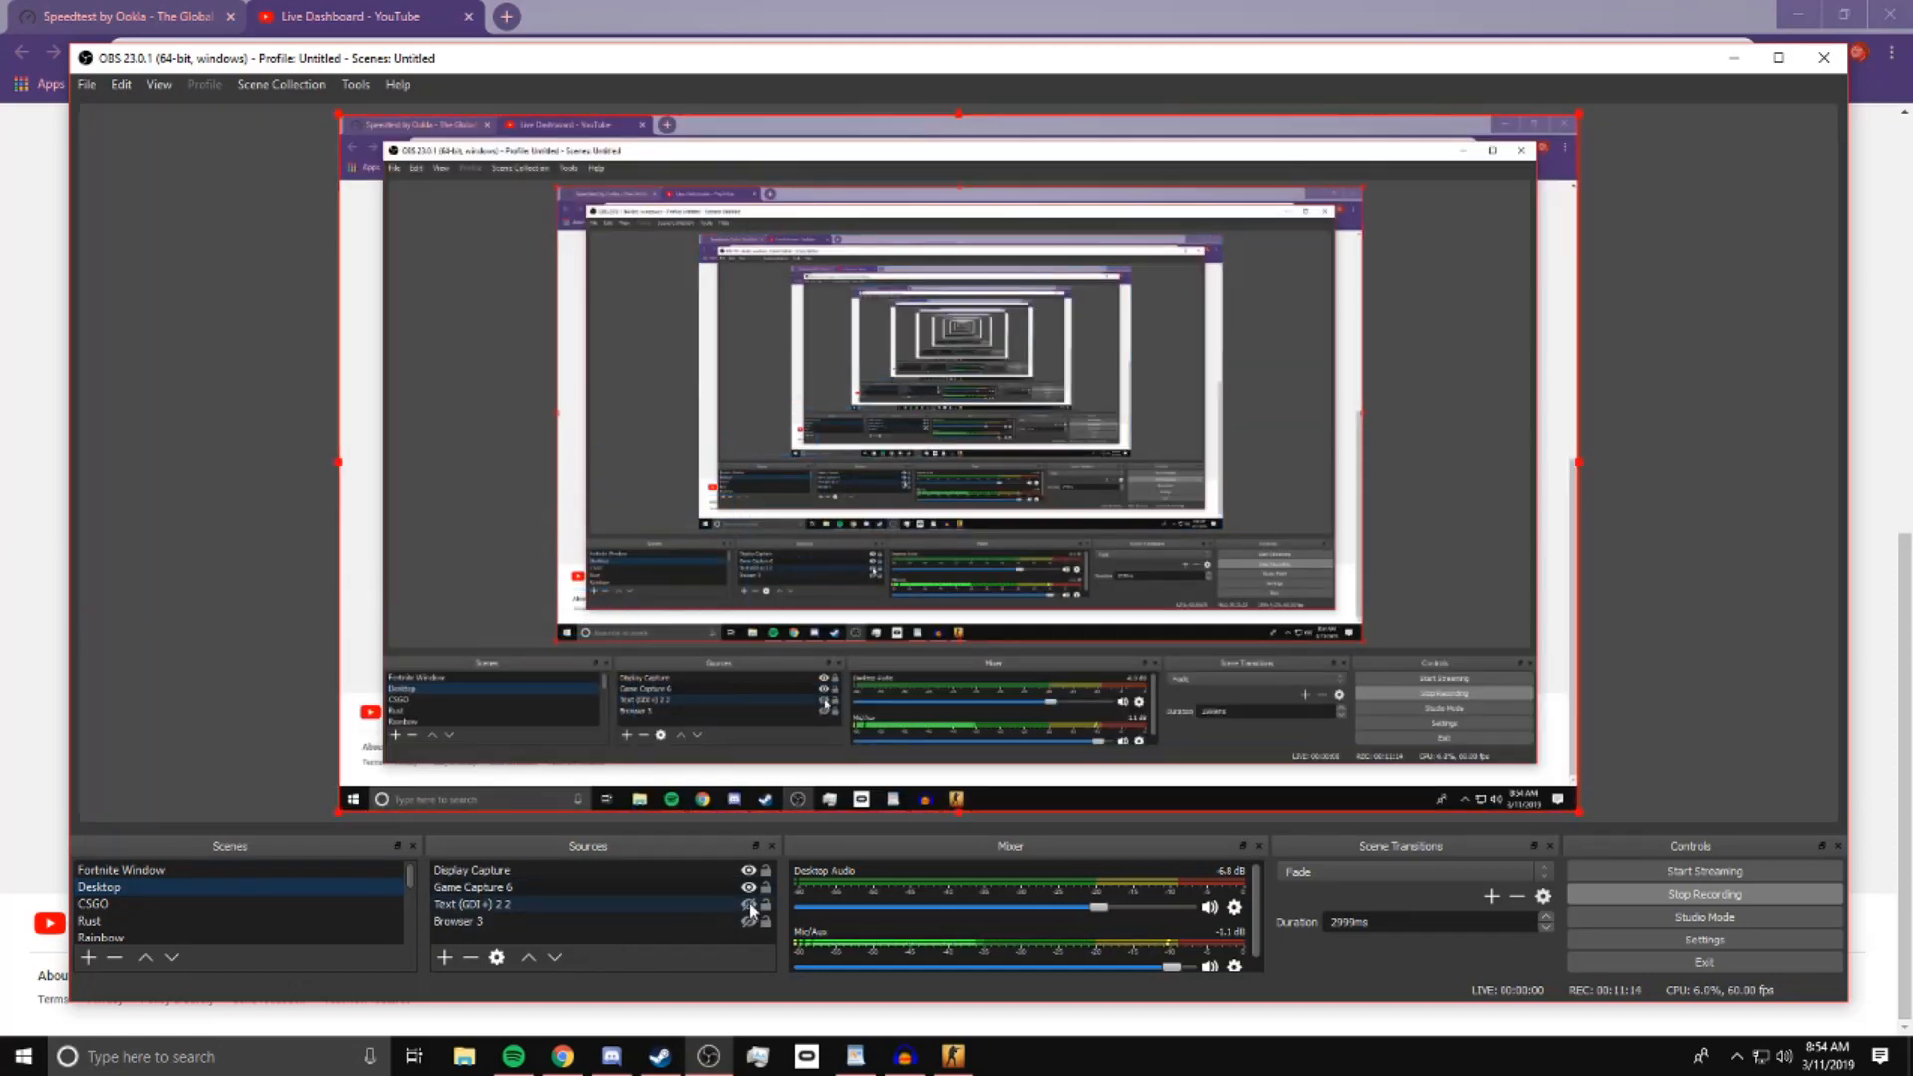
left_click(749, 887)
left_click(740, 904)
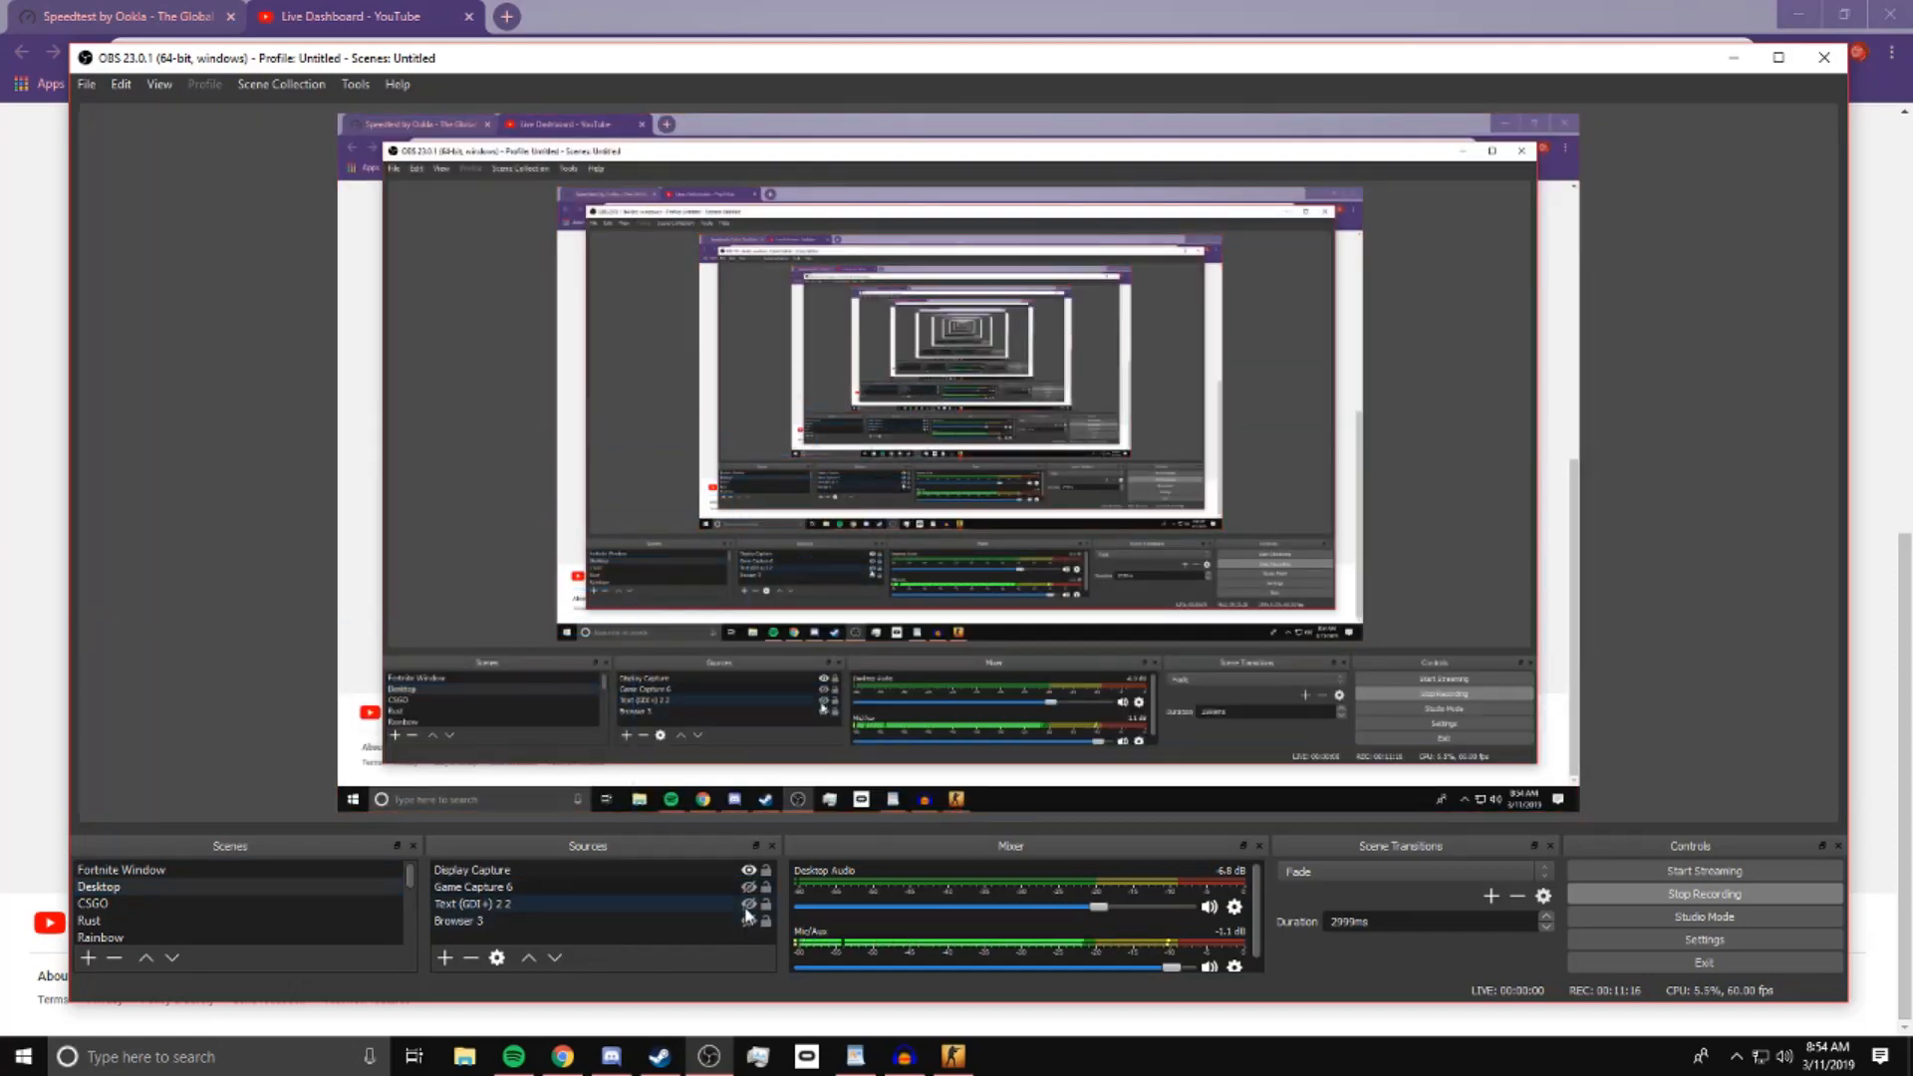
left_click(748, 904)
left_click(749, 917)
left_click(749, 922)
Move the Text (GDI+) 2 2 and Browser 3 sources above Display Capture in the source order
mouse_move(685, 918)
left_mouse_down()
mouse_move(680, 863)
mouse_move(645, 886)
mouse_move(643, 868)
left_mouse_up()
left_click(438, 640)
left_click(269, 505)
Disable the preview of the Desktop scene
right_click(988, 400)
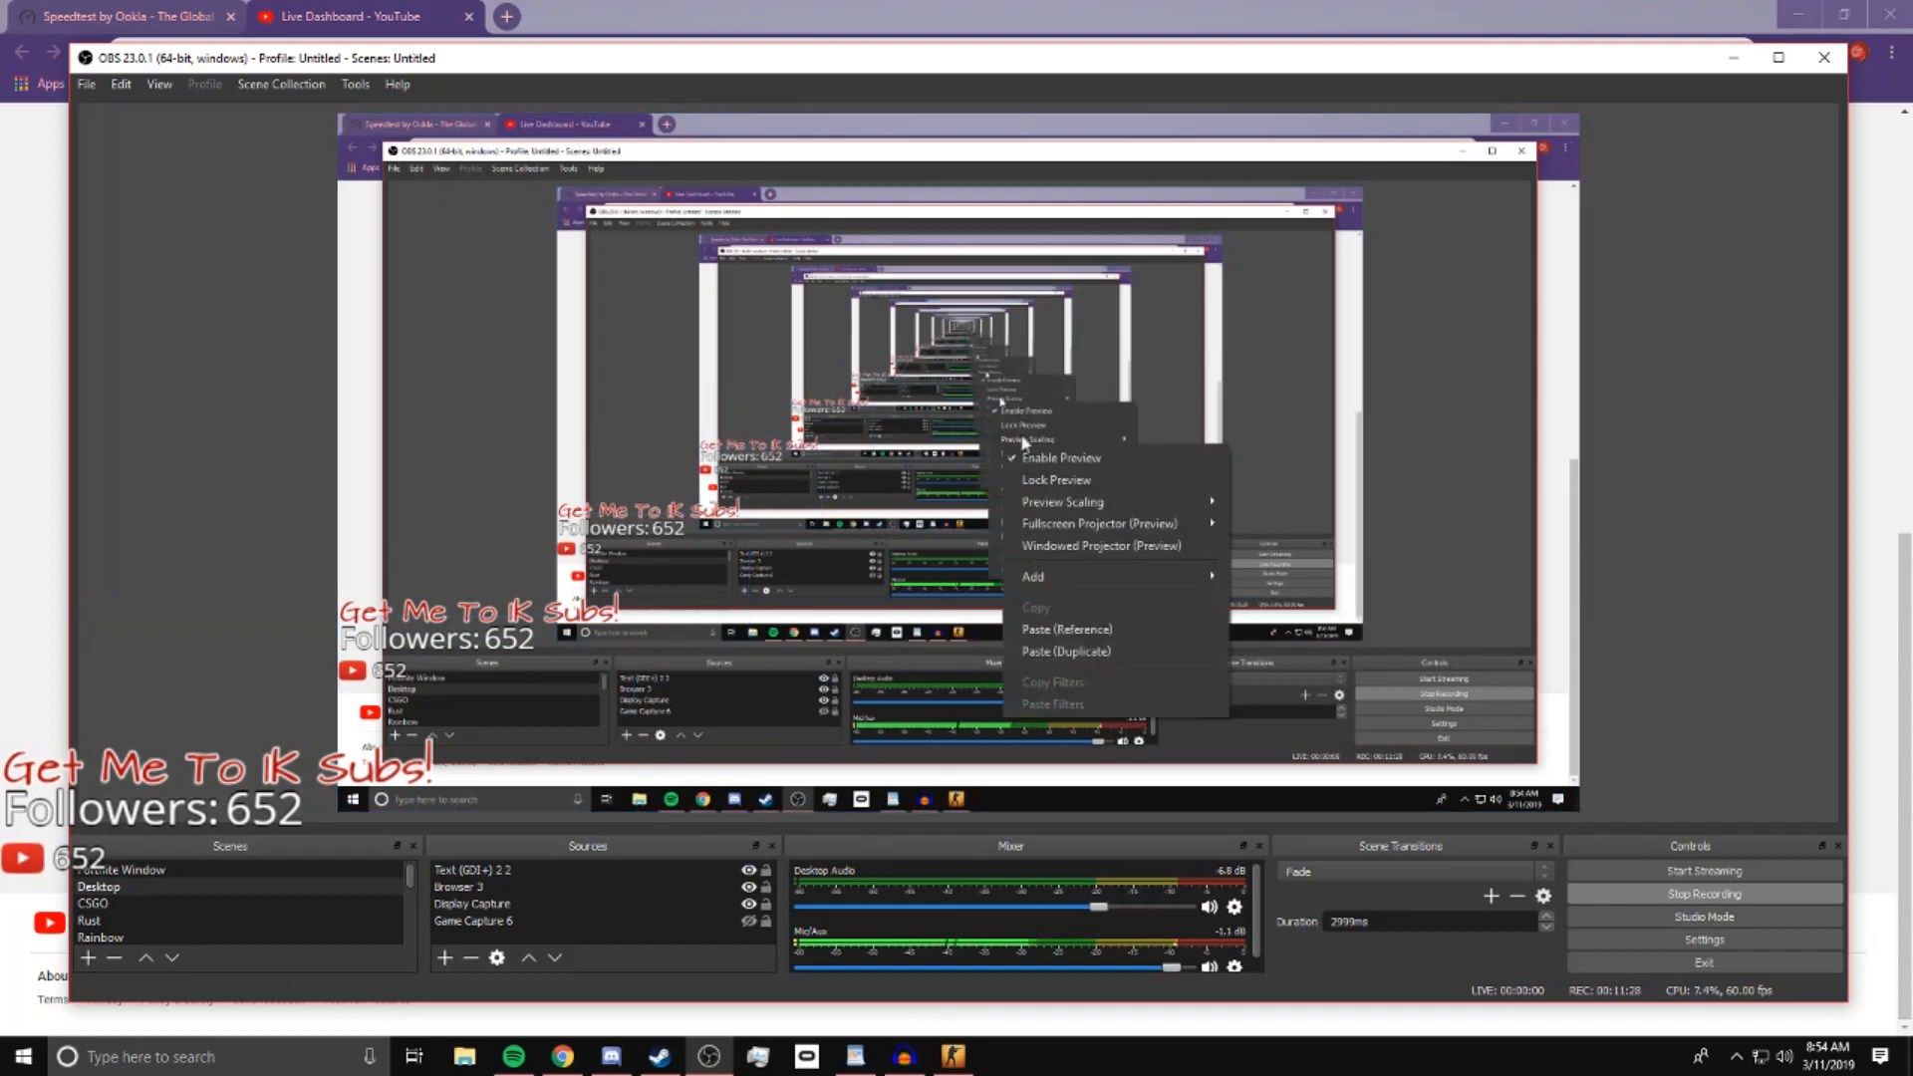
left_click(1031, 458)
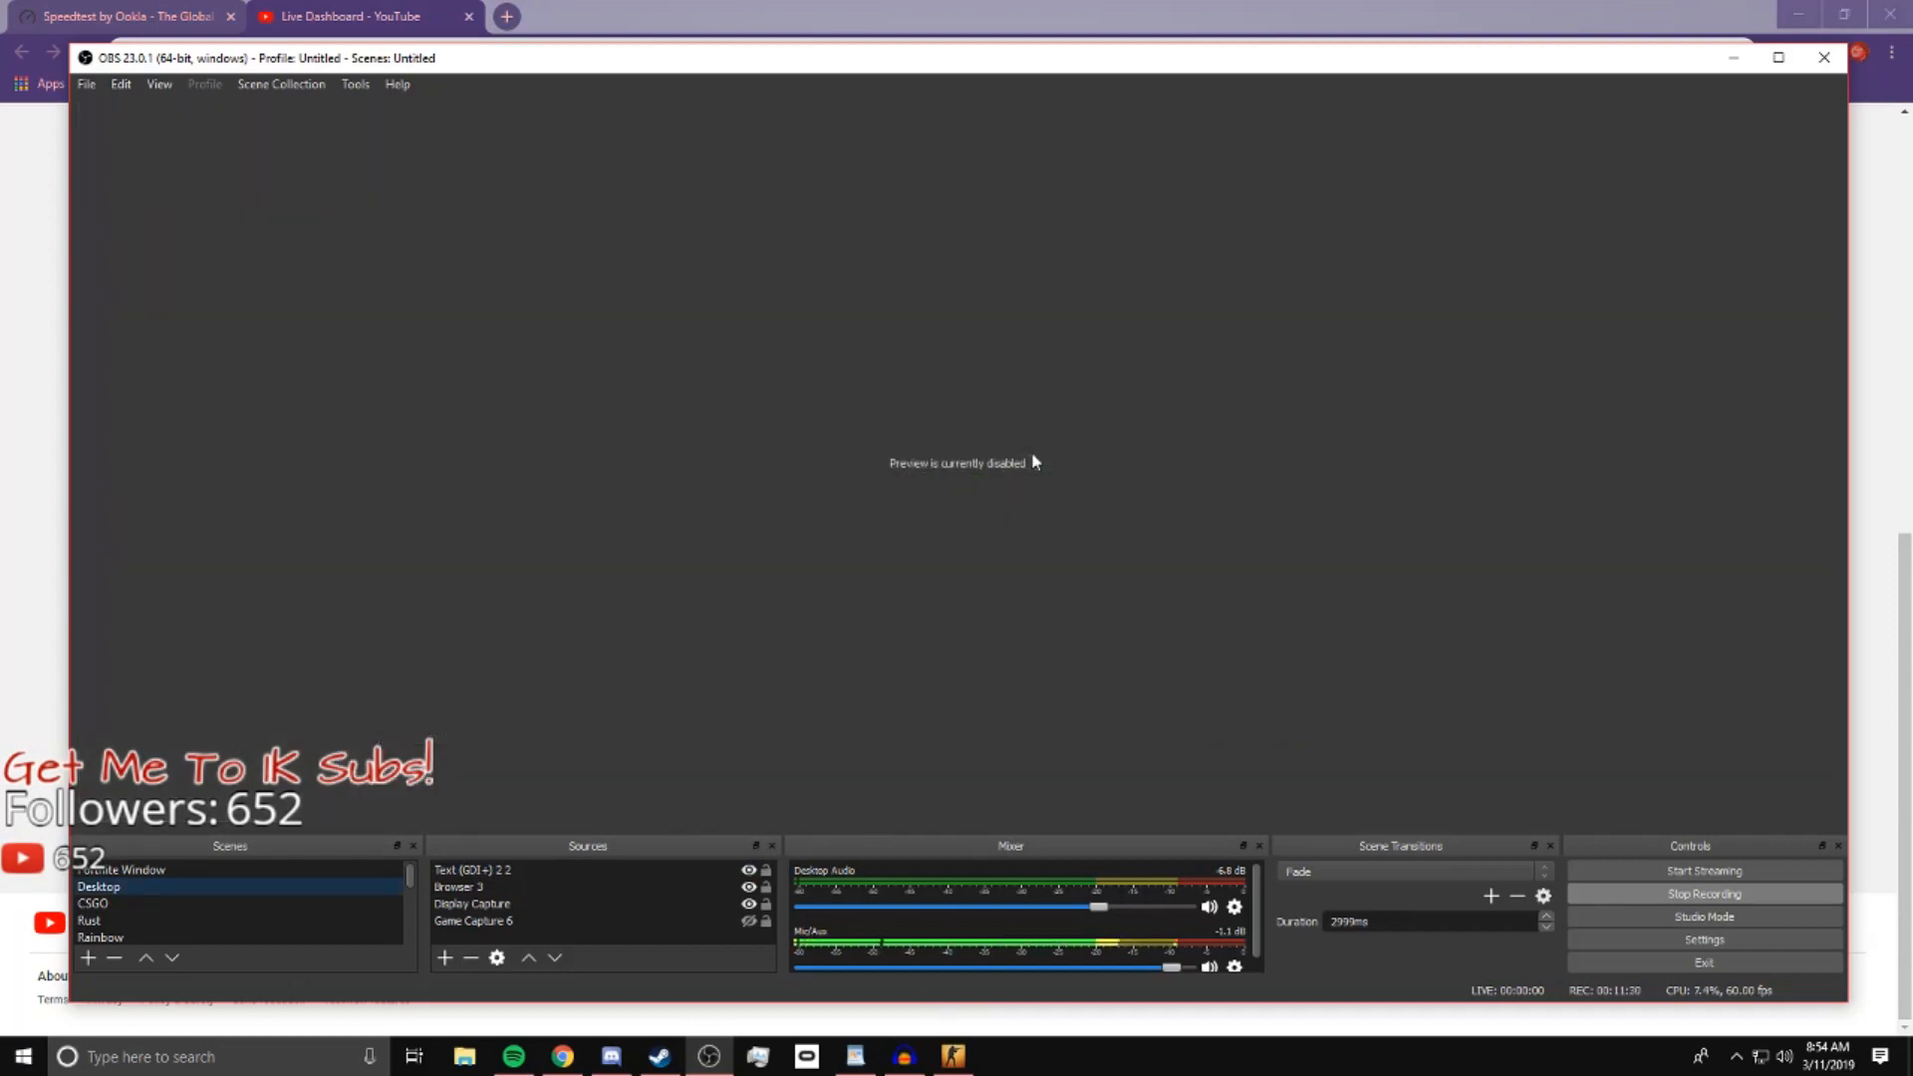
right_click(803, 701)
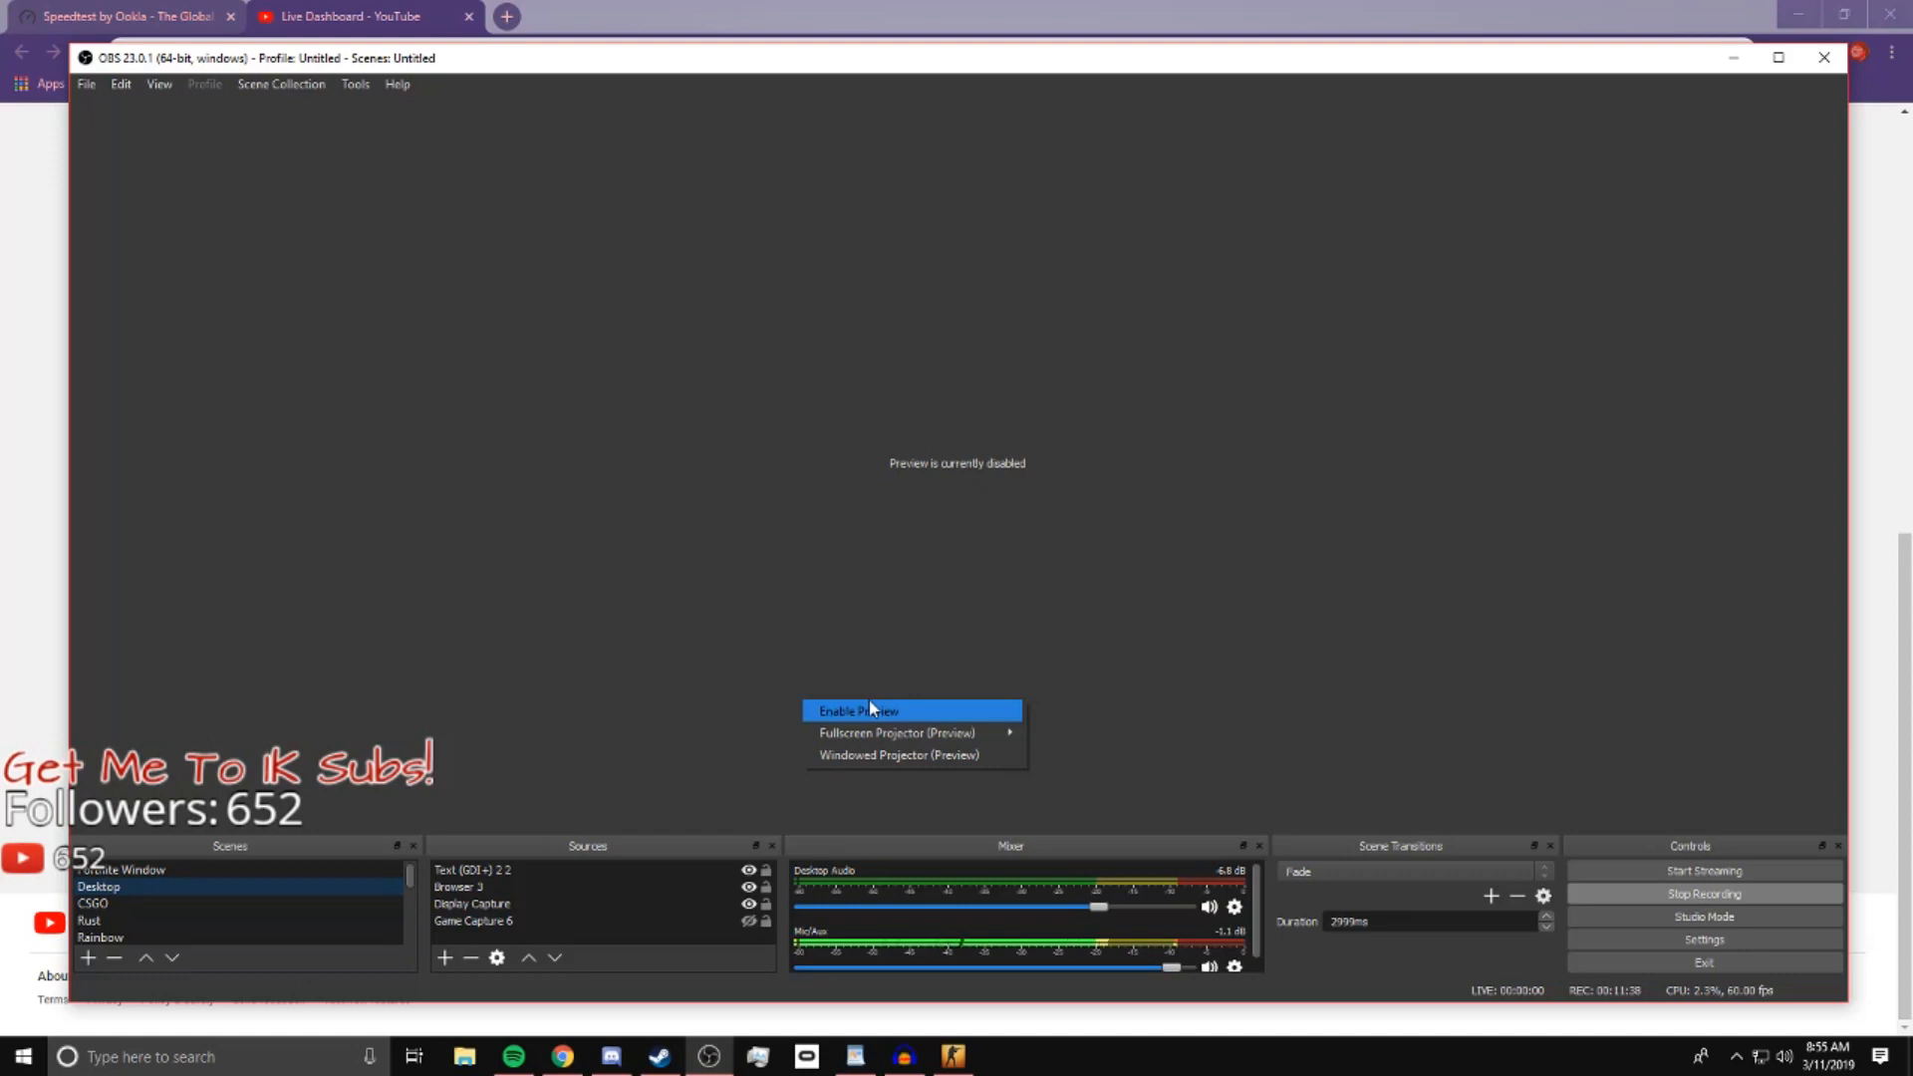
left_click(1682, 872)
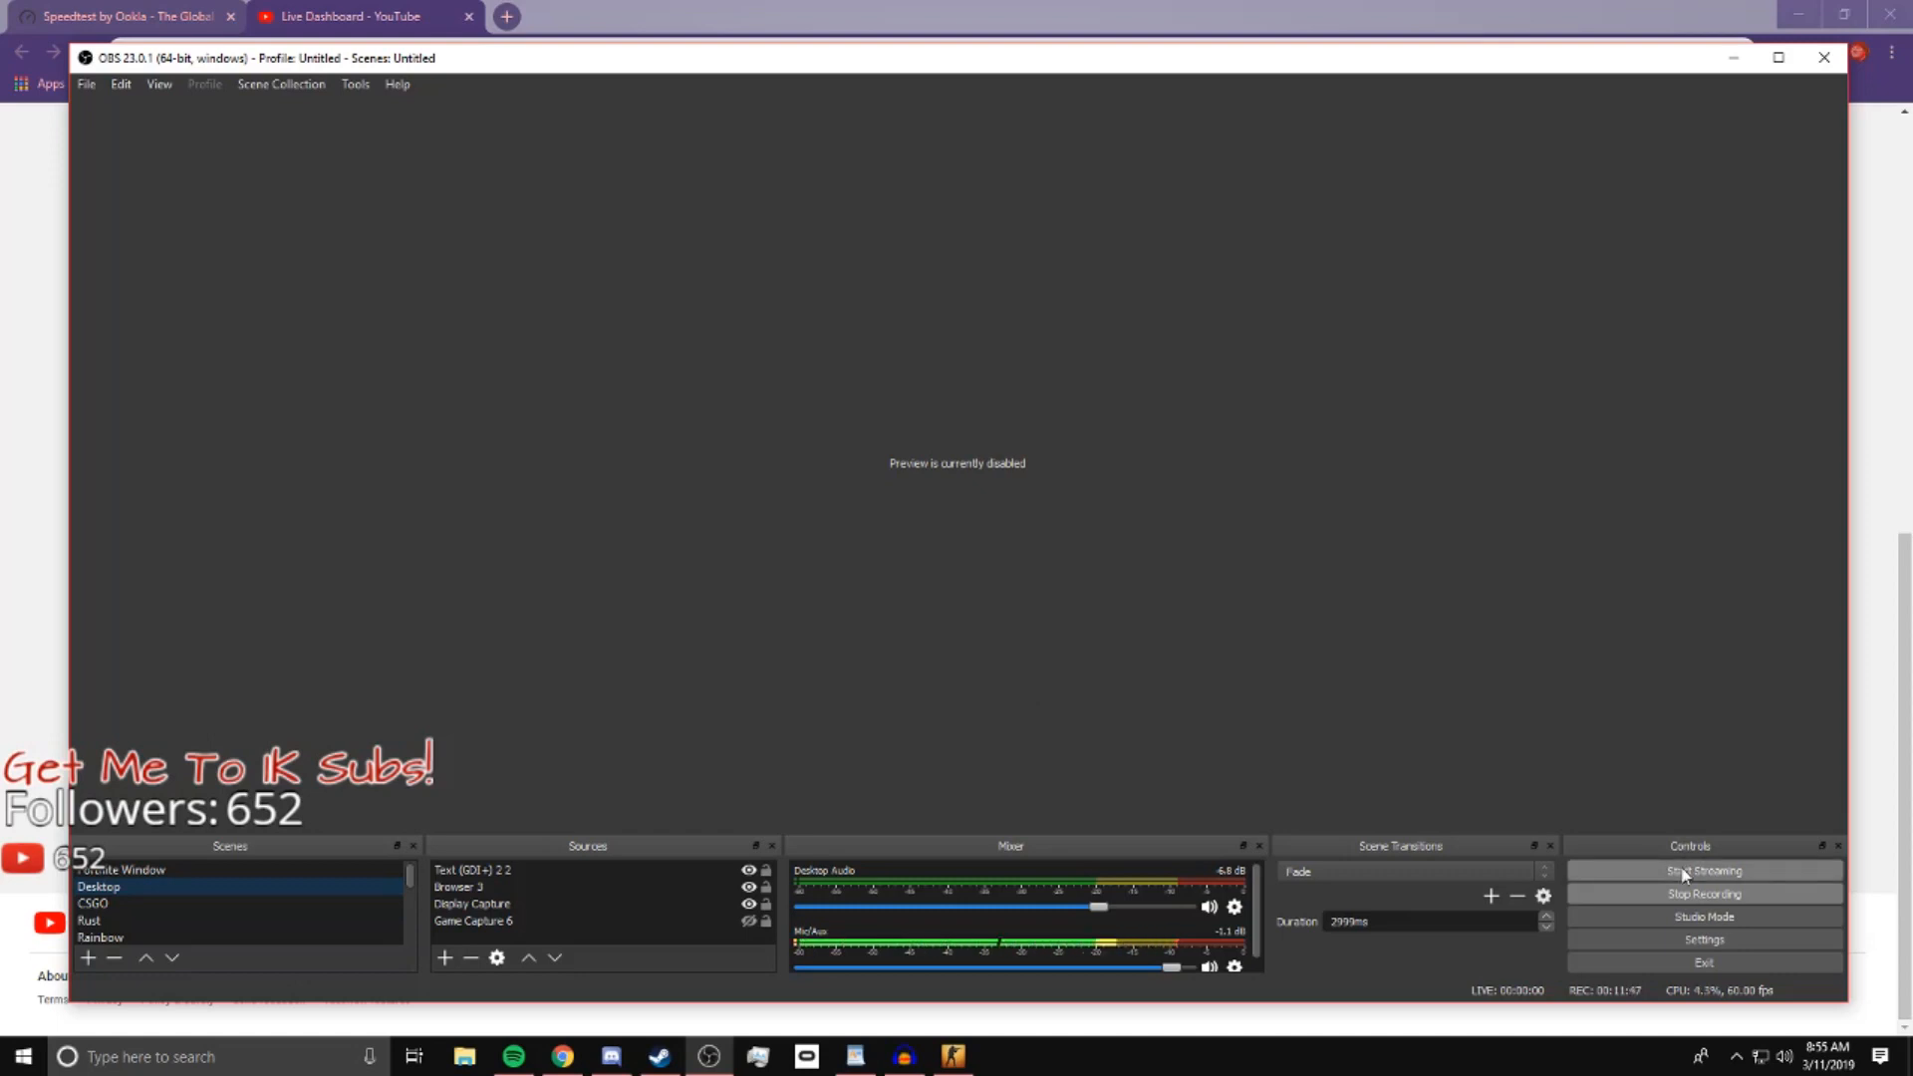
left_click(1682, 873)
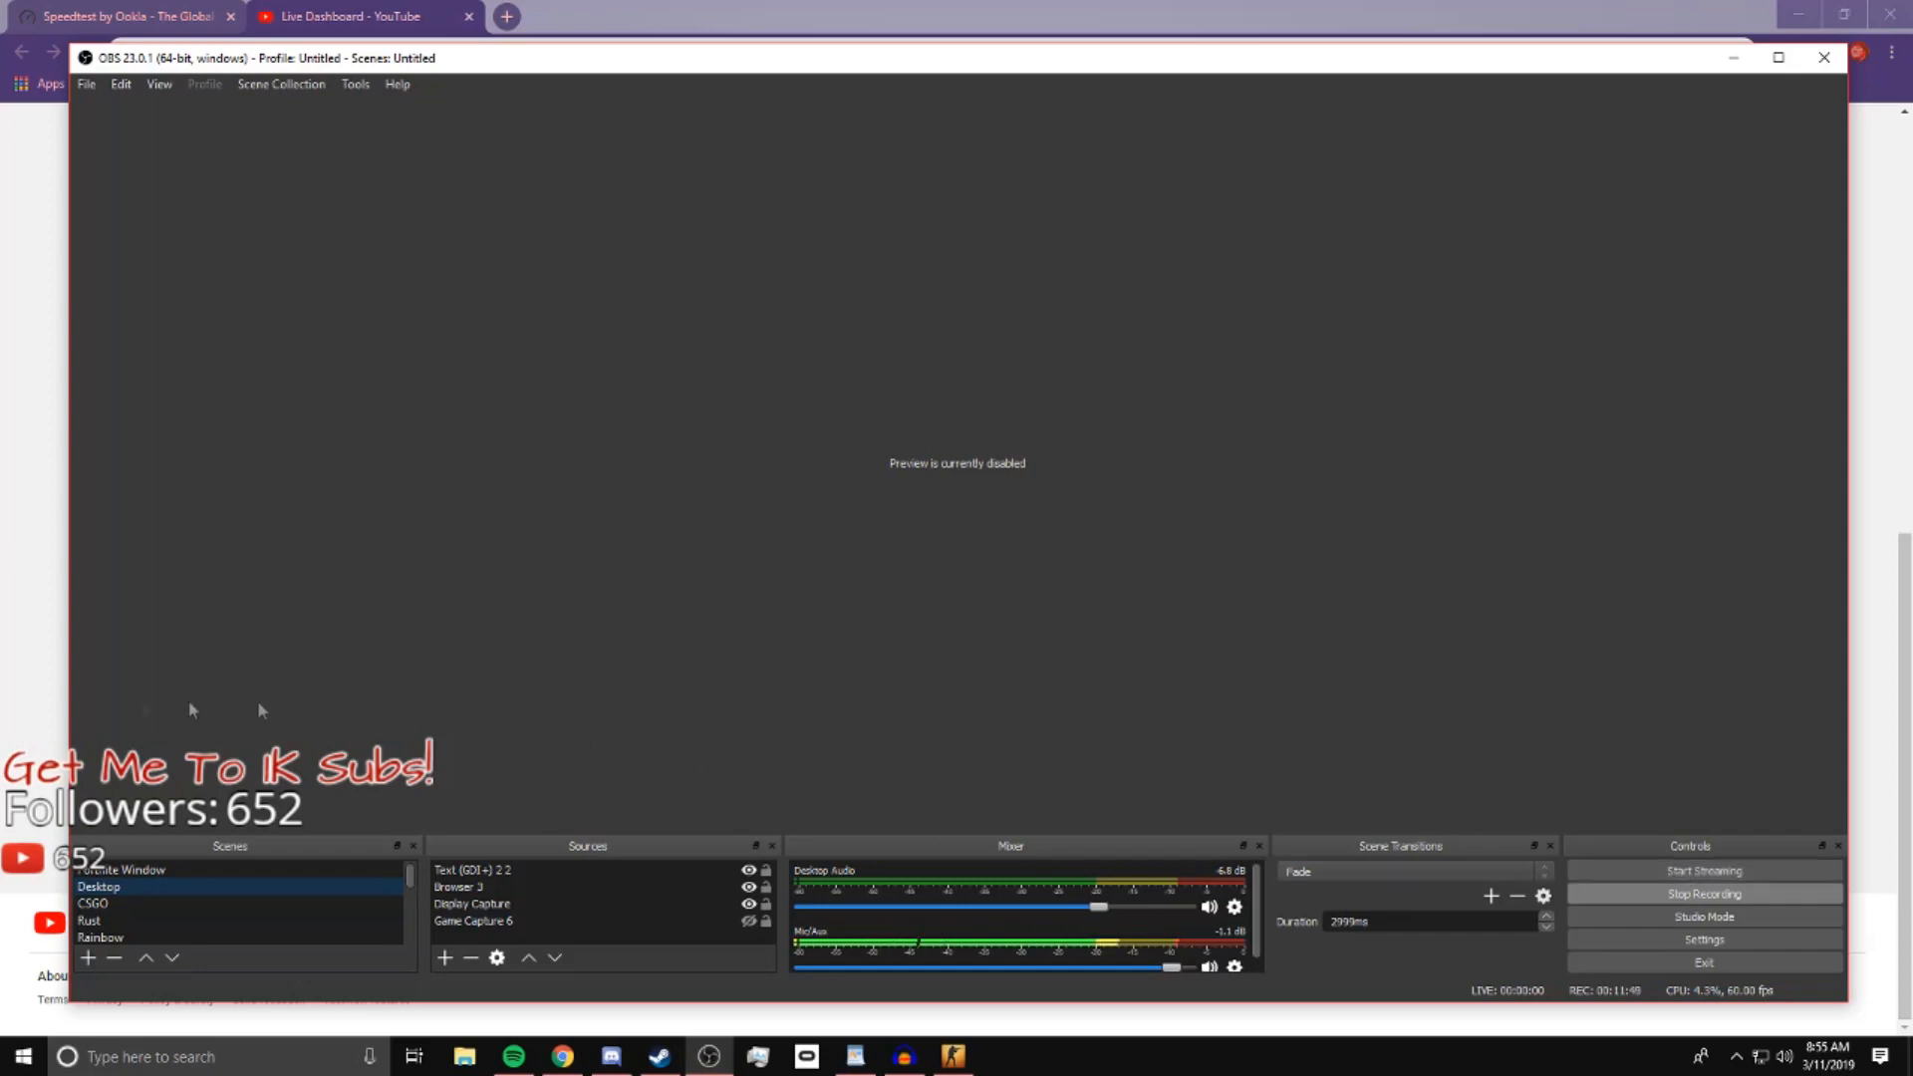
Switch to the YouTube live dashboard to check the stream status, and return to OBS Studio
key("alt+Tab")
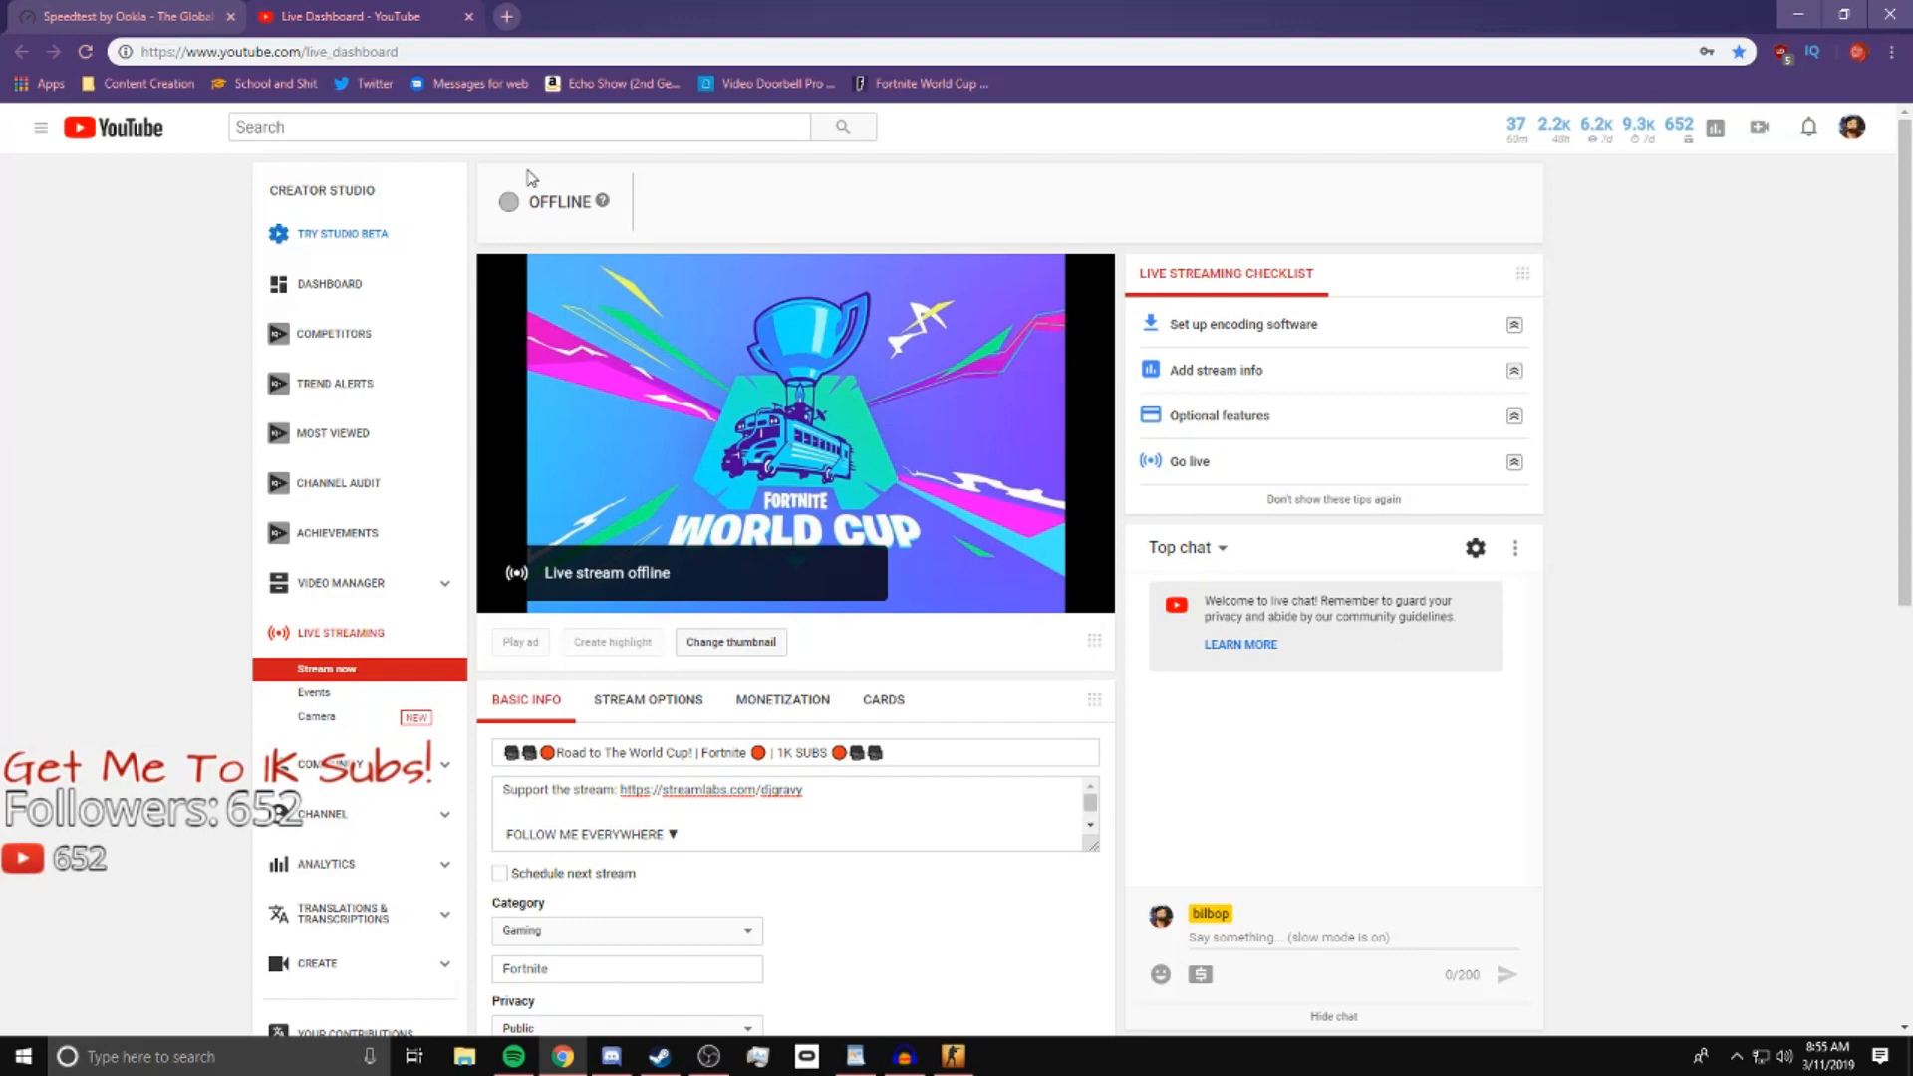
left_click(709, 1056)
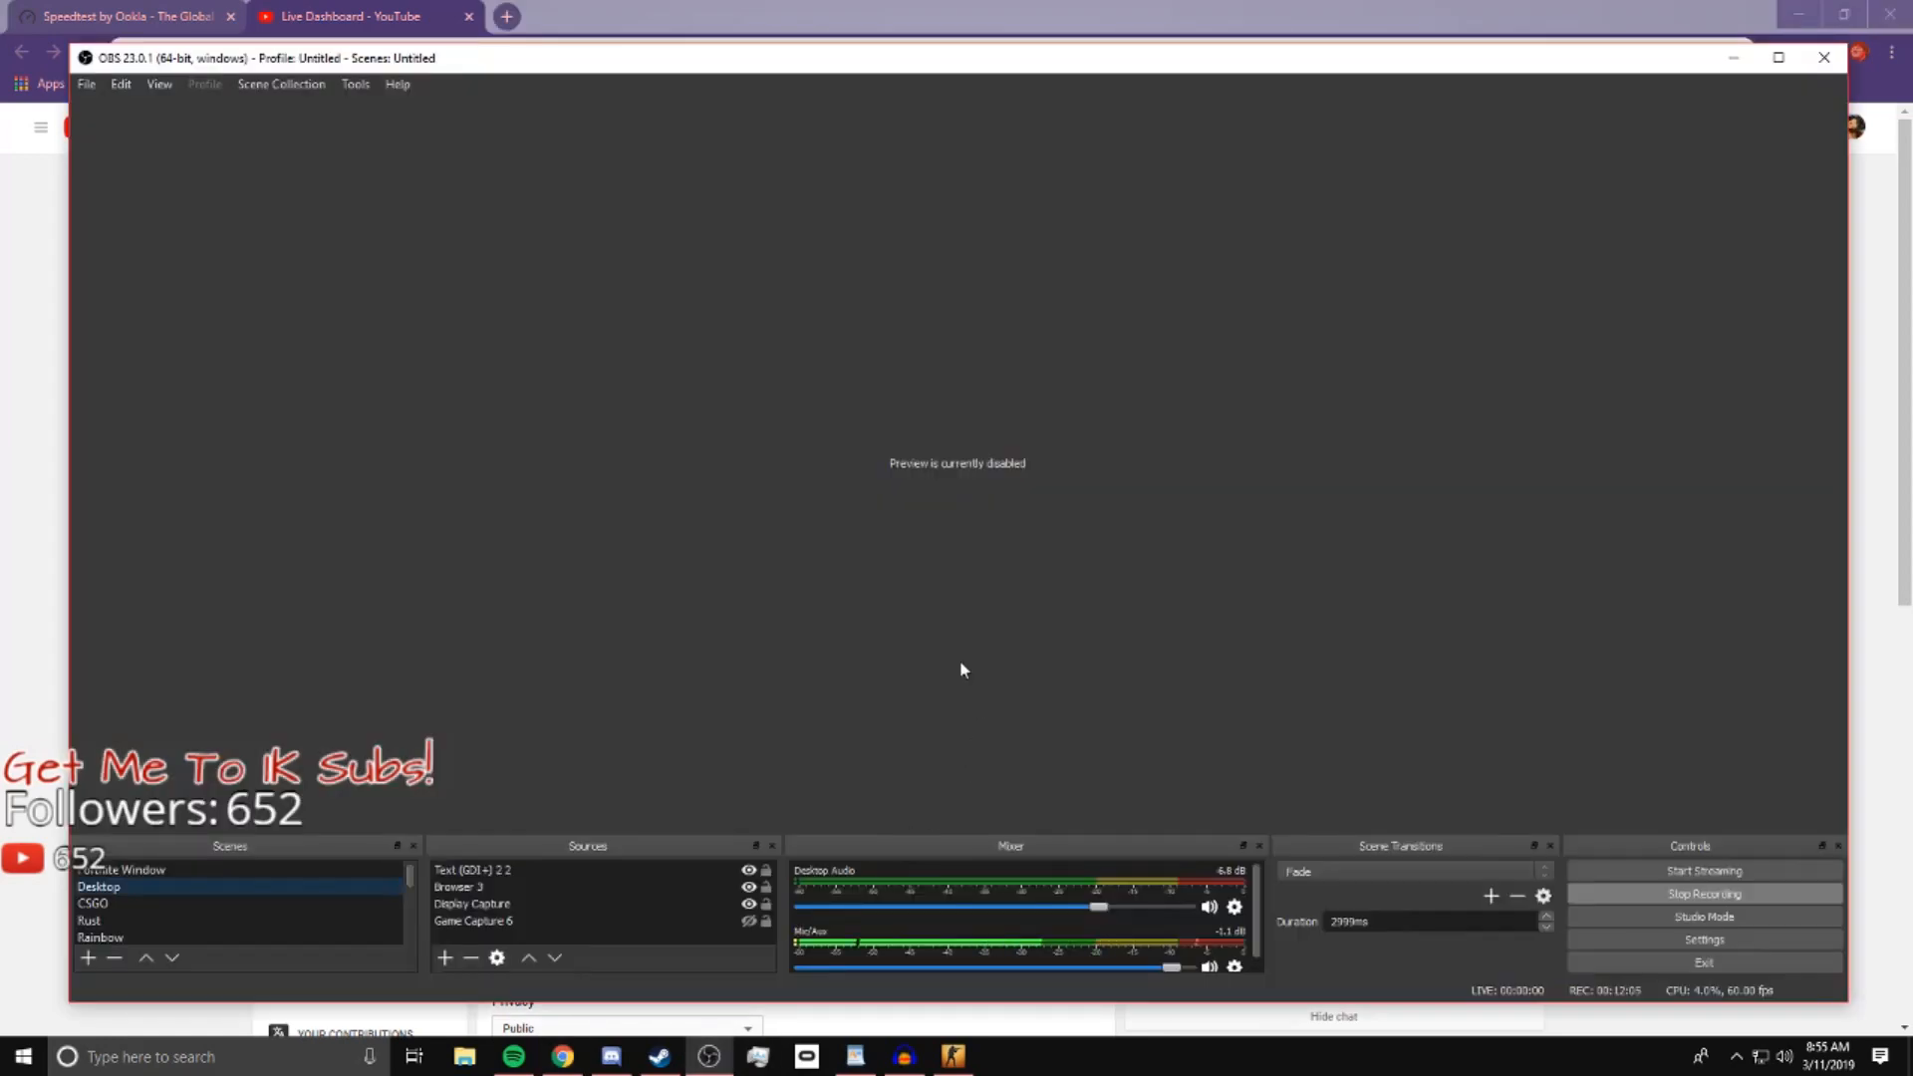